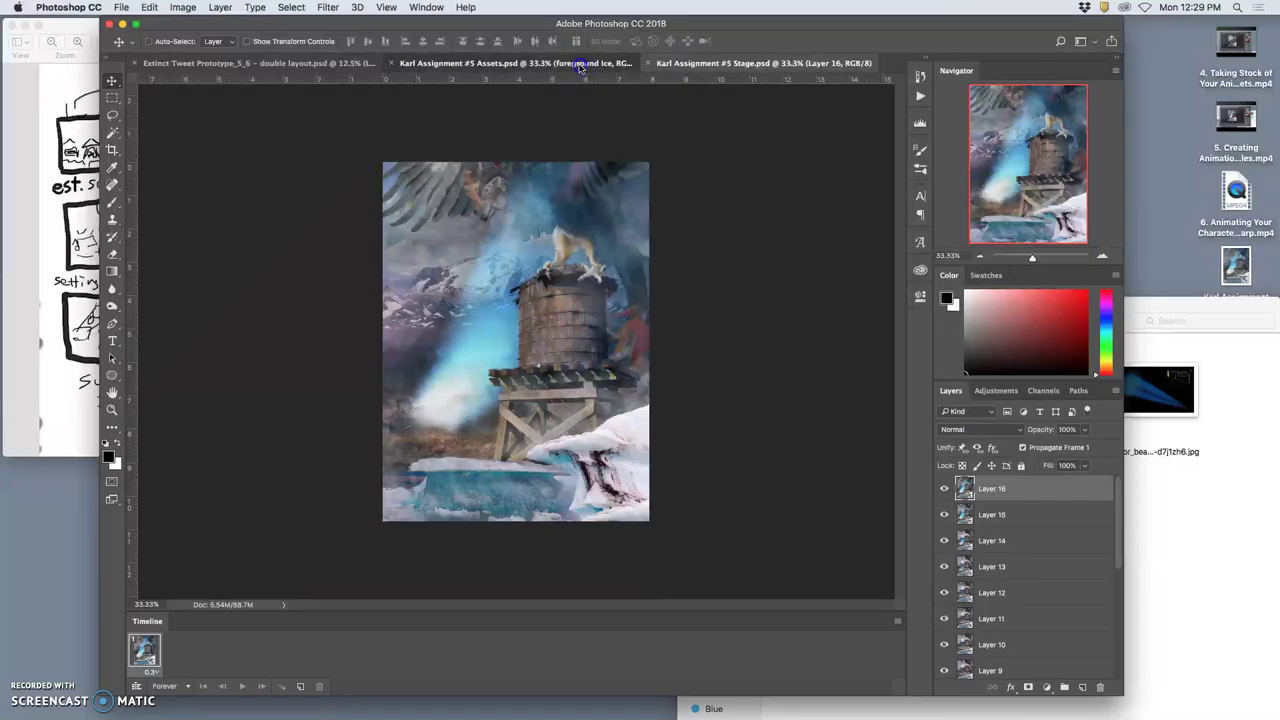
# In the Assignment #5 Stage document, make timeline frames from the layers and delete the blank first frame.
pyautogui.click(696, 64)
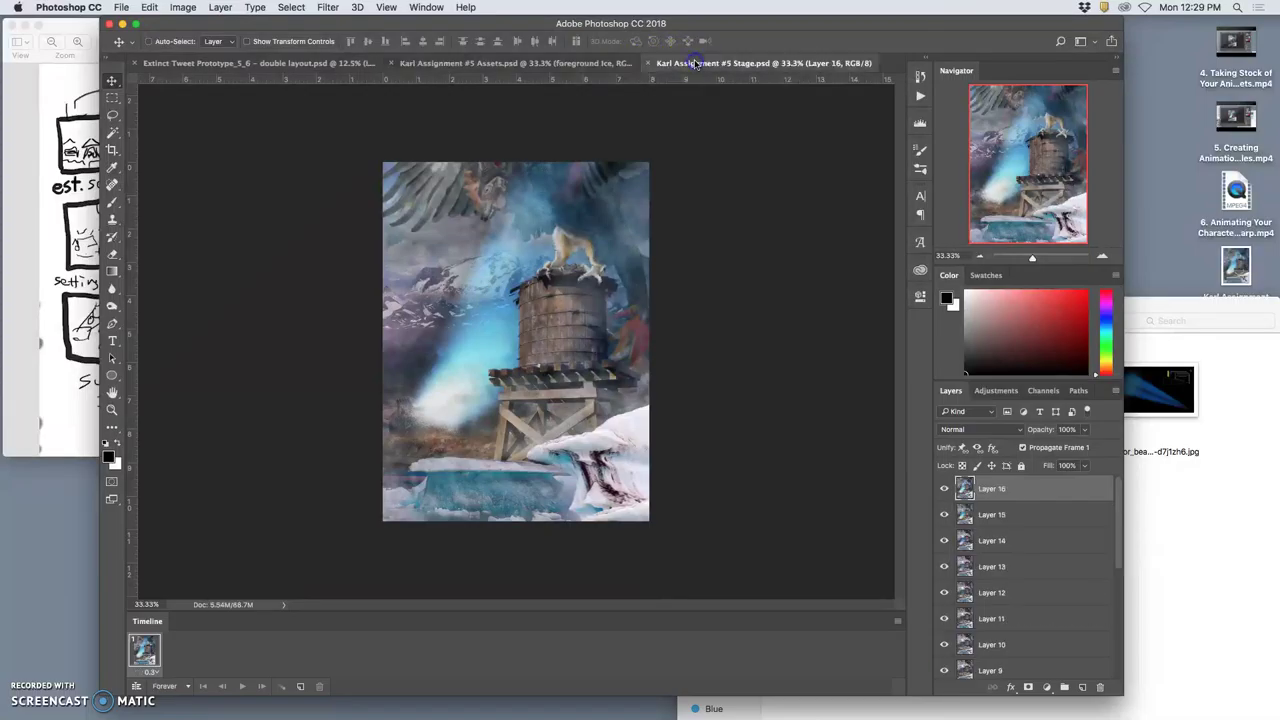
pyautogui.click(896, 621)
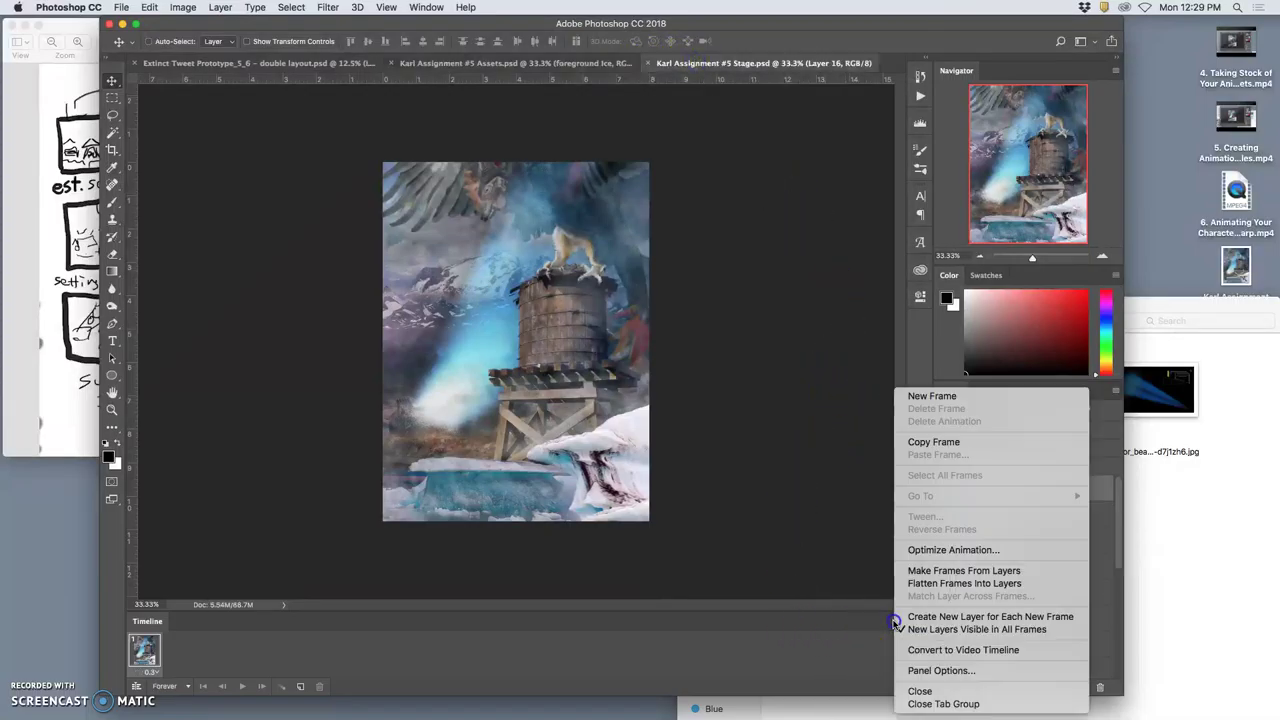
pyautogui.click(920, 570)
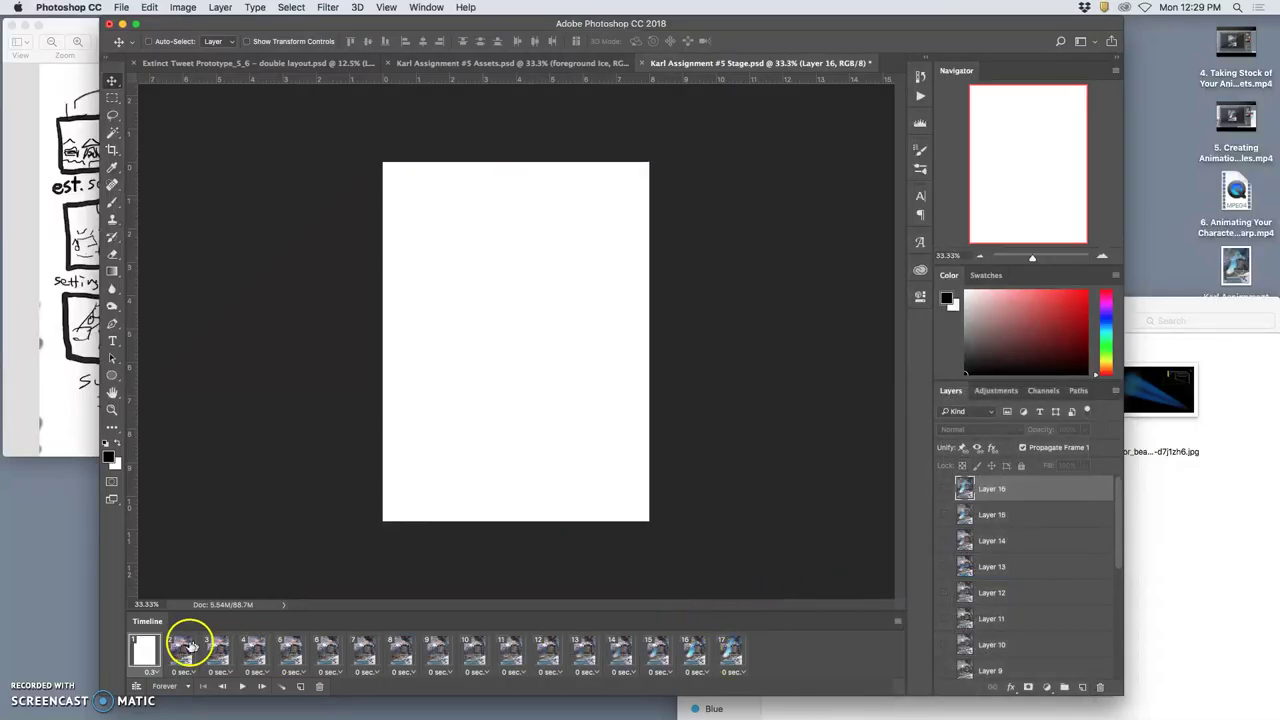
pyautogui.click(321, 687)
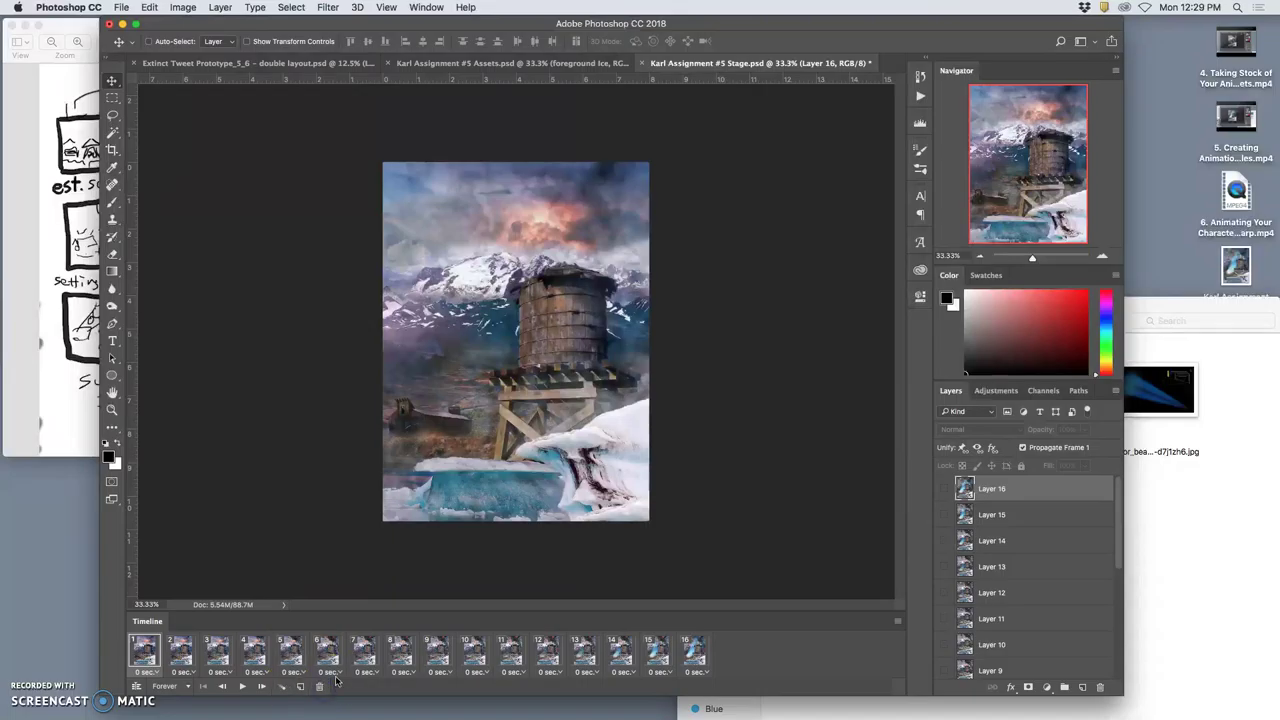
# Set the delay of all 16 timeline frames to 0.3 seconds.
pyautogui.keyDown('shift'); pyautogui.click(697, 655); pyautogui.keyUp('shift')
pyautogui.click(704, 673)
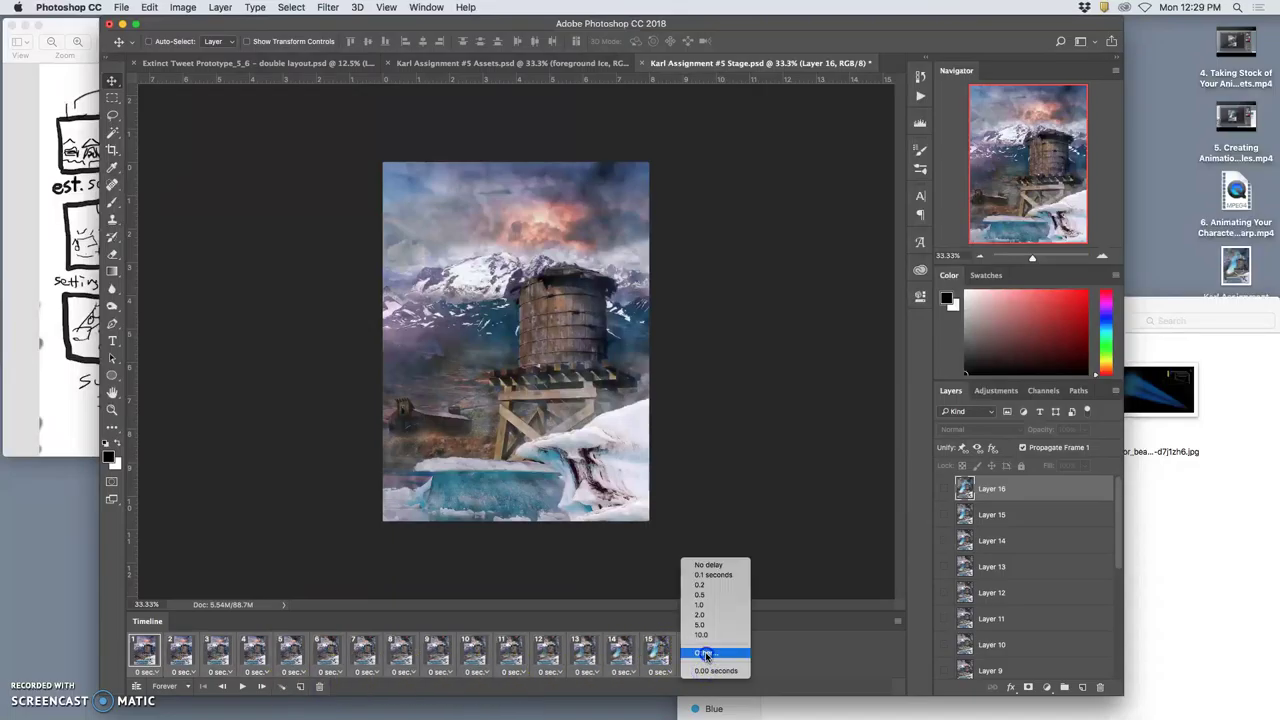
pyautogui.click(706, 654)
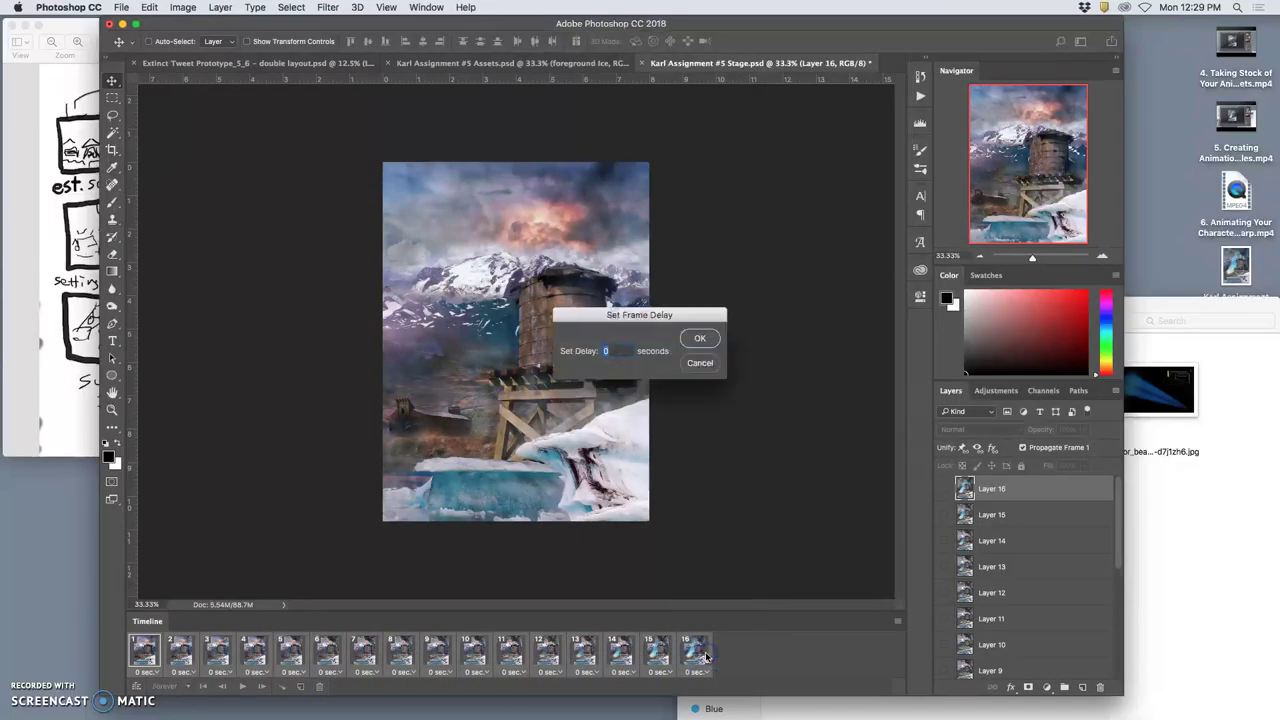
pyautogui.click(700, 338)
# Play the frame animation, review it against the storyboard sketch in Preview, and return to Photoshop to stop playback.
pyautogui.click(242, 690)
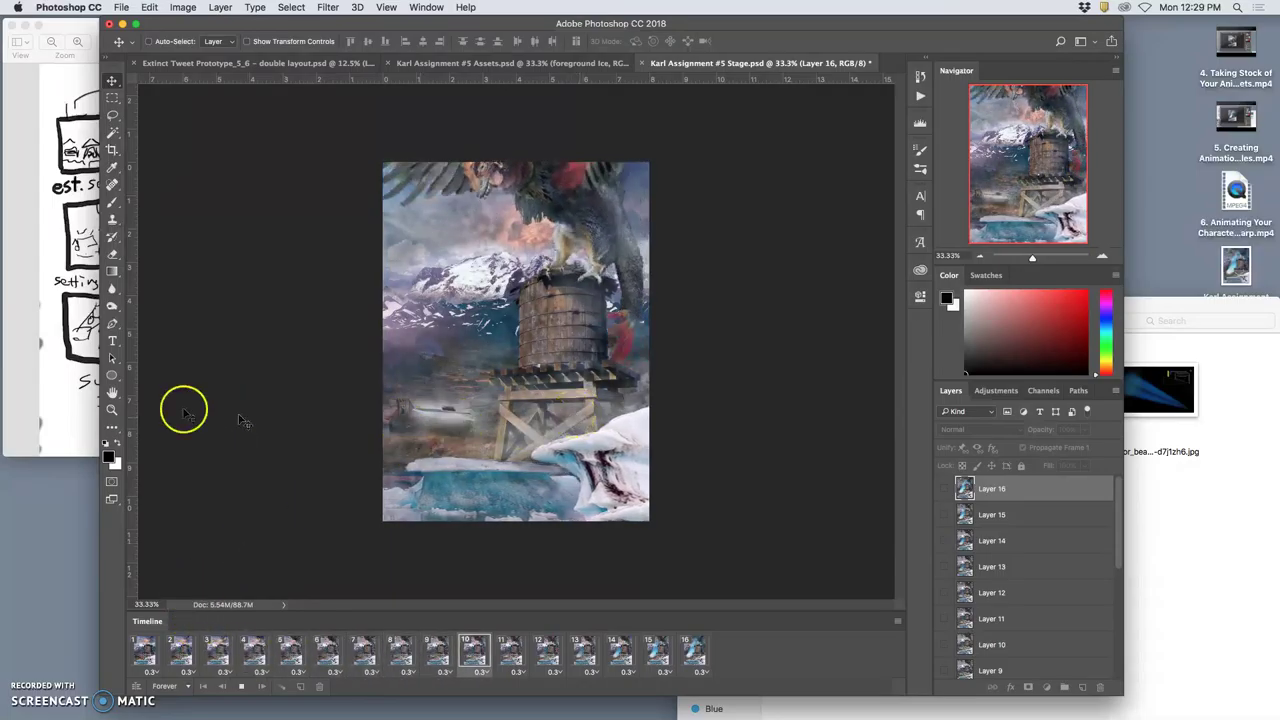
pyautogui.click(65, 380)
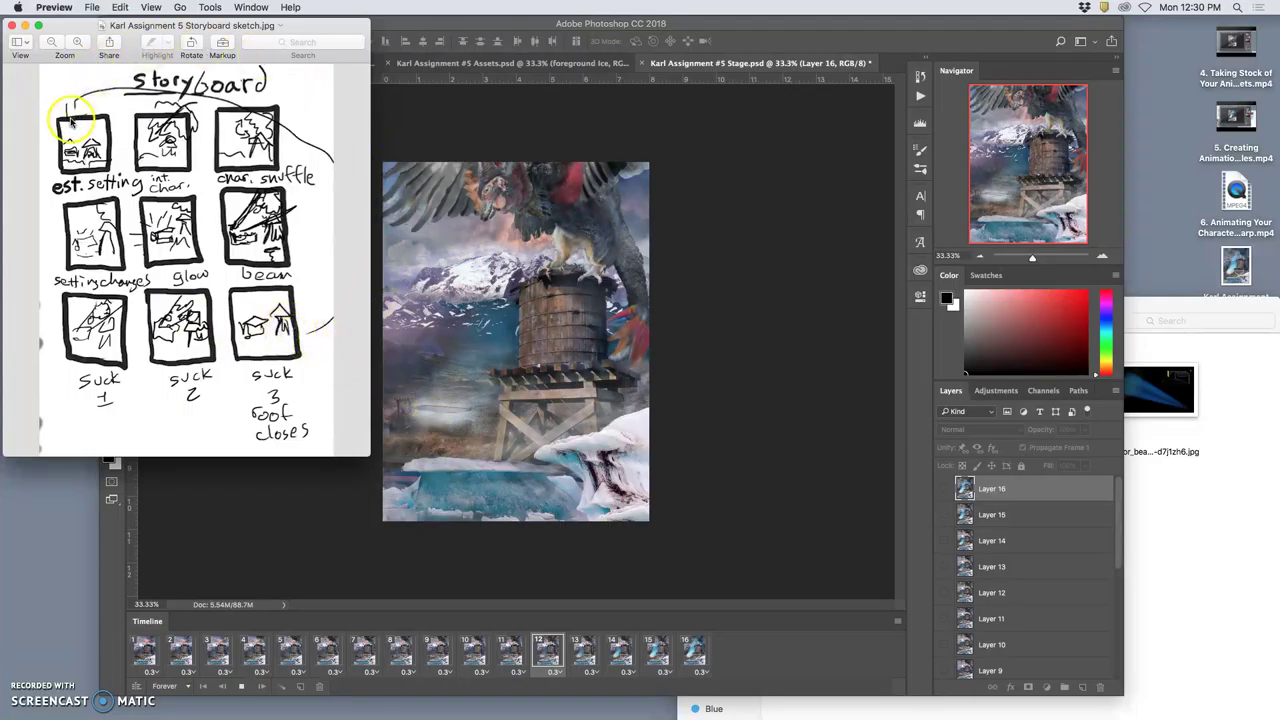
pyautogui.click(495, 355)
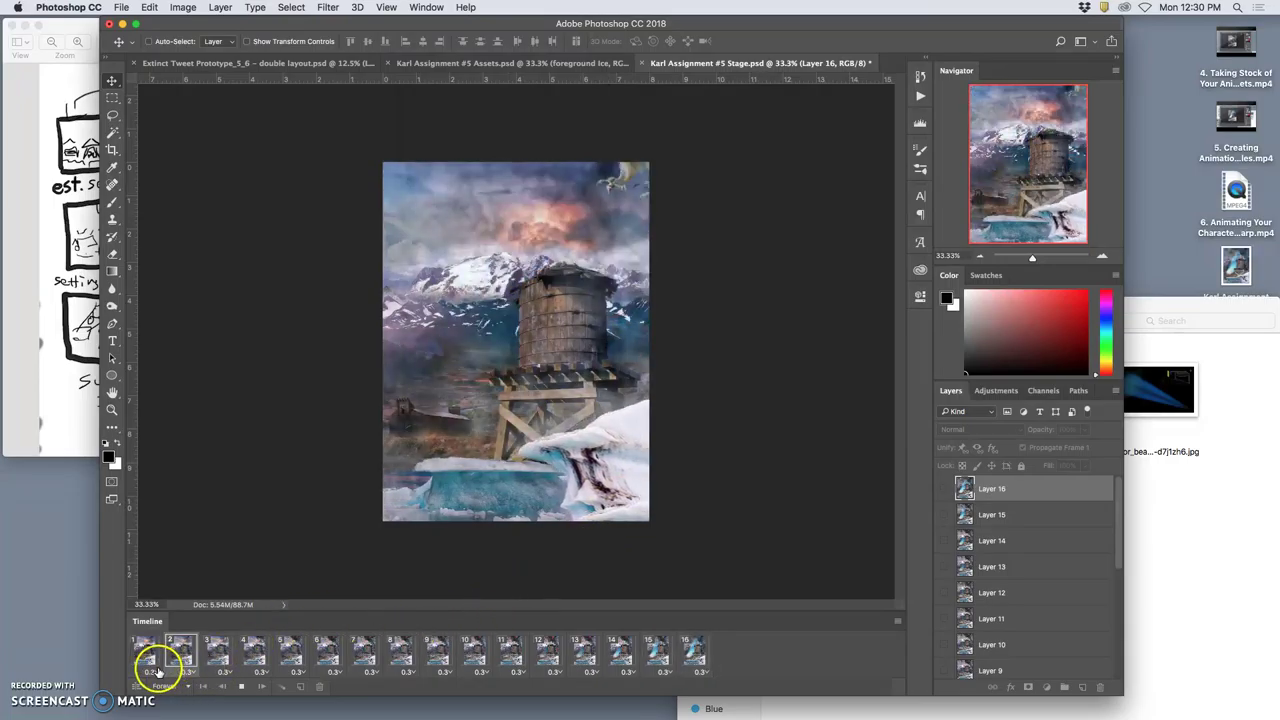
pyautogui.click(241, 686)
# Delete the timeline frames of the Stage animation so only a single frame is left.
pyautogui.click(144, 651)
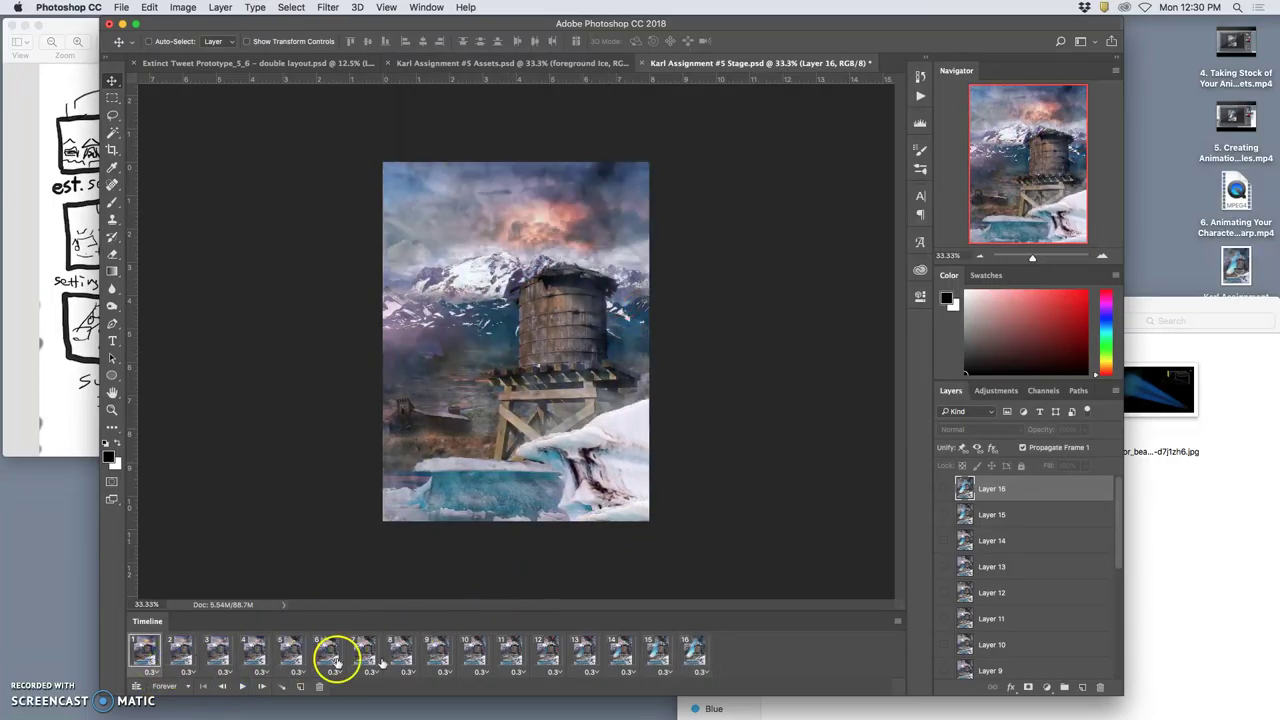
pyautogui.keyDown('shift'); pyautogui.click(685, 652); pyautogui.keyUp('shift')
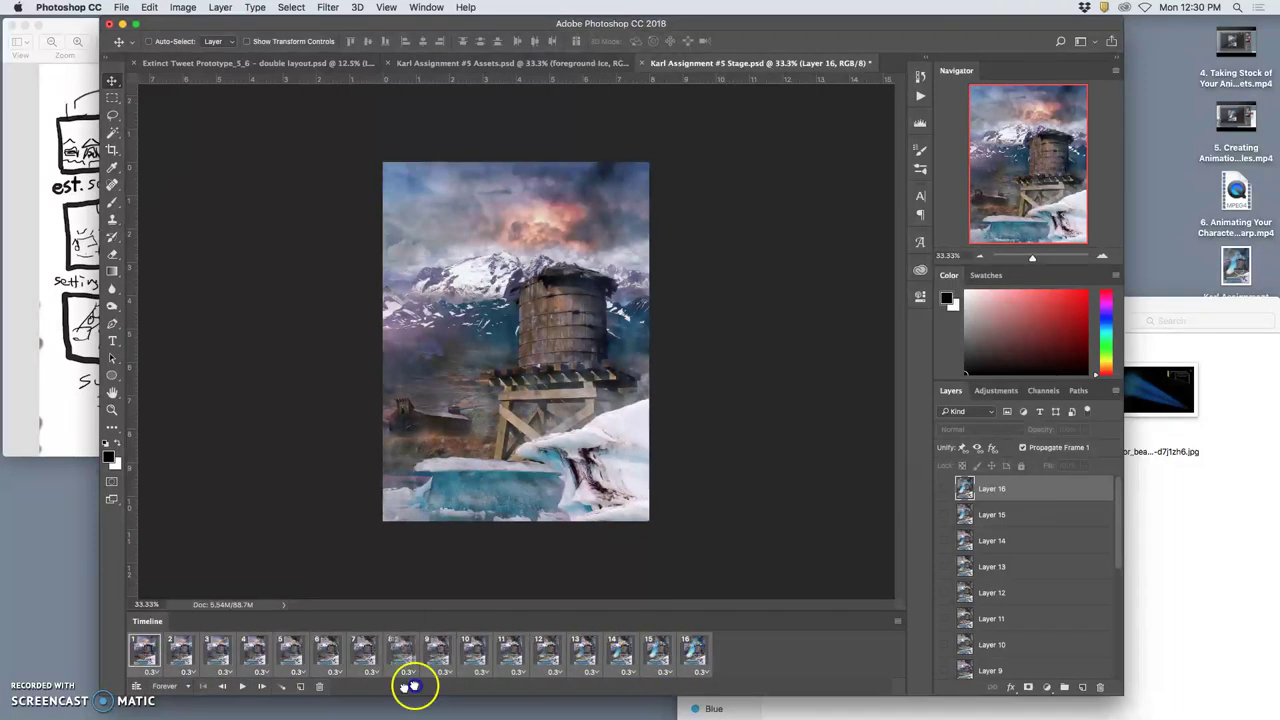
pyautogui.click(319, 686)
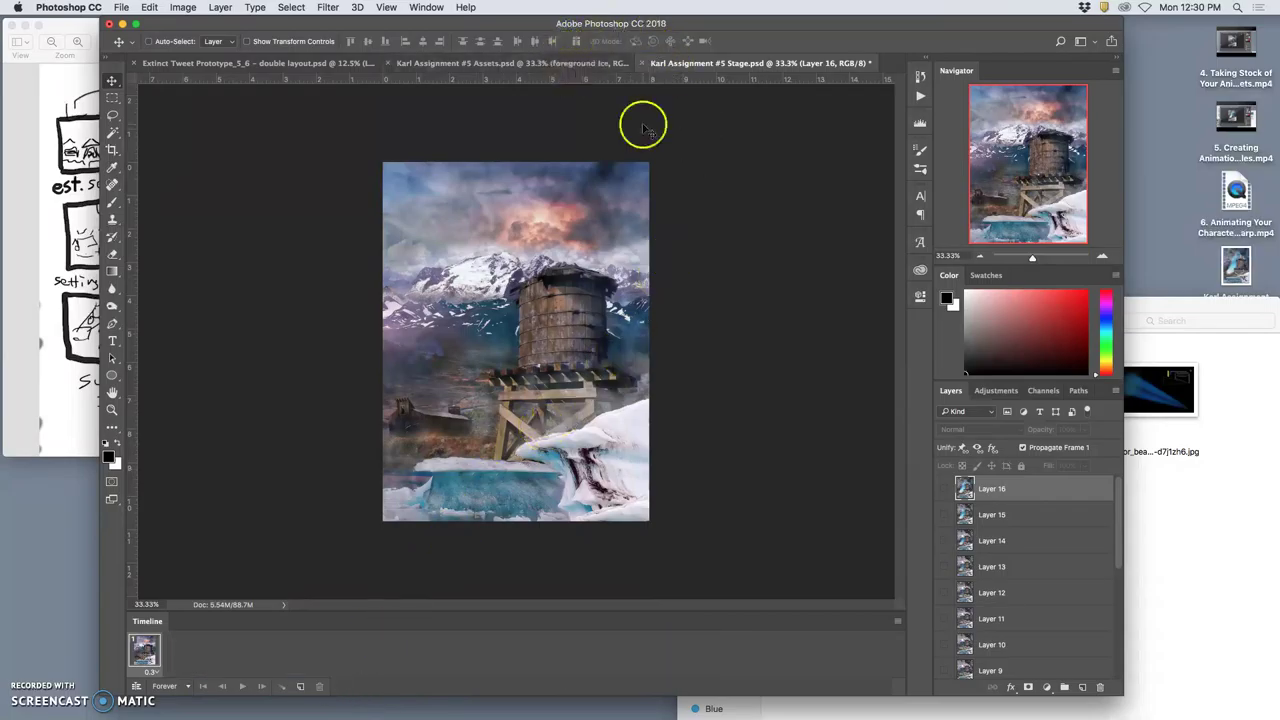
# Make Layers 16 through 1 visible in the Stage document, leaving Background hidden, and save the file.
pyautogui.click(946, 489)
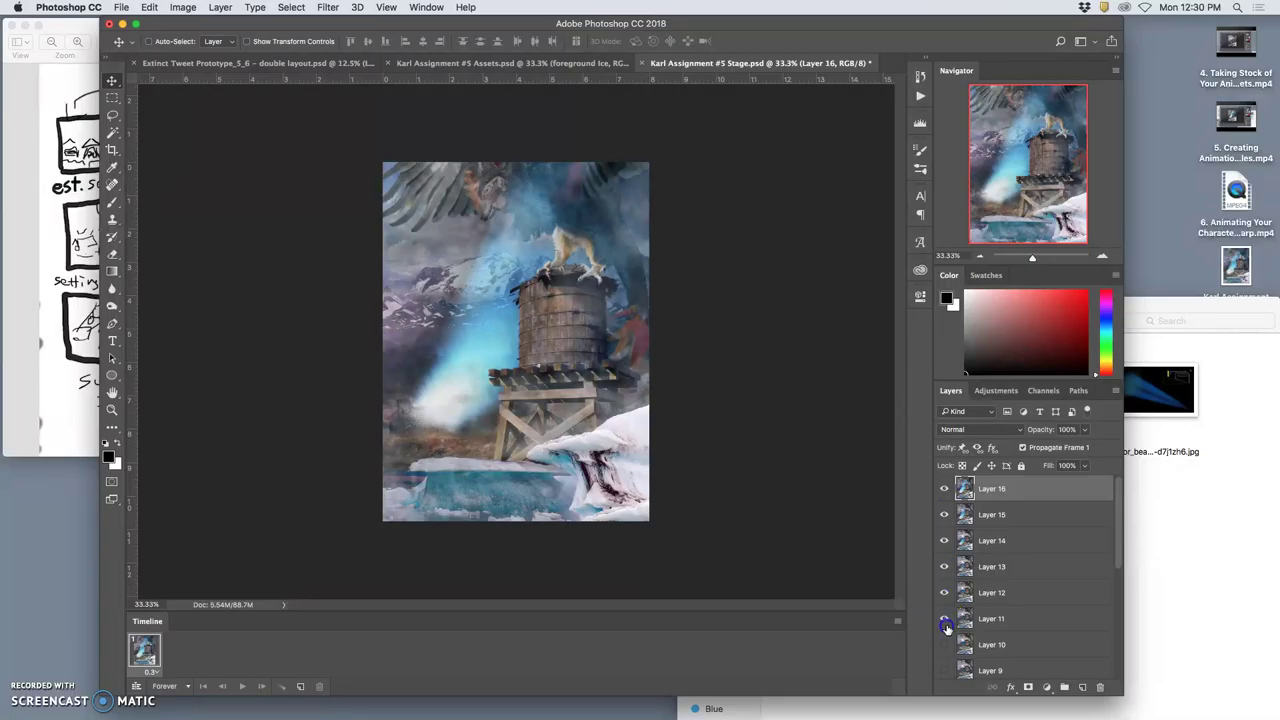
pyautogui.scroll(-5, 946, 640)
pyautogui.click(943, 543)
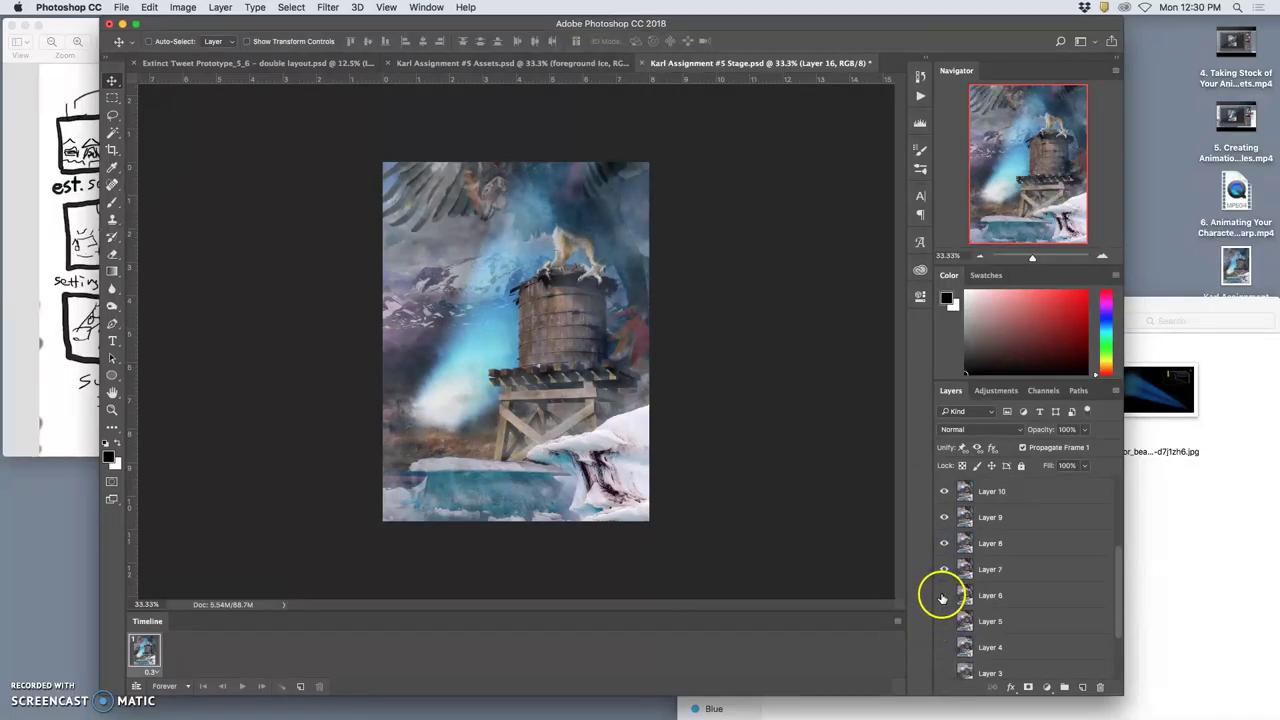
pyautogui.scroll(-1, 944, 640)
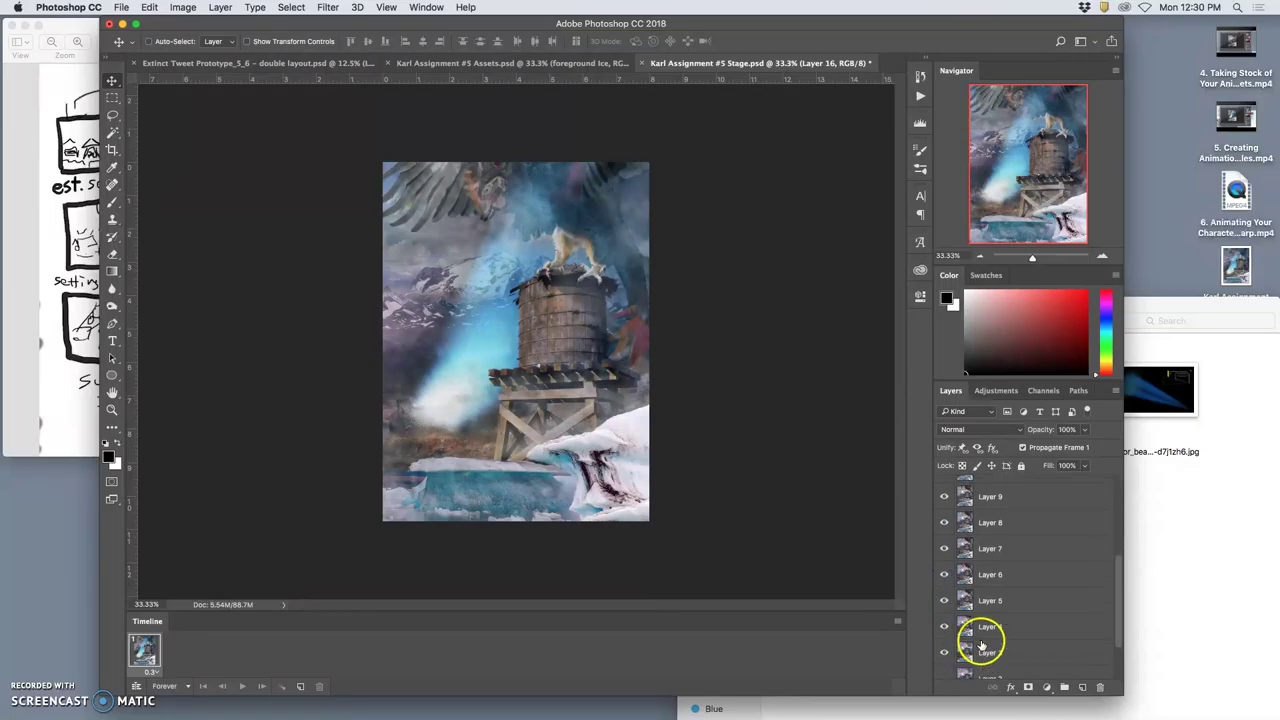
pyautogui.click(955, 660)
pyautogui.scroll(-2, 975, 650)
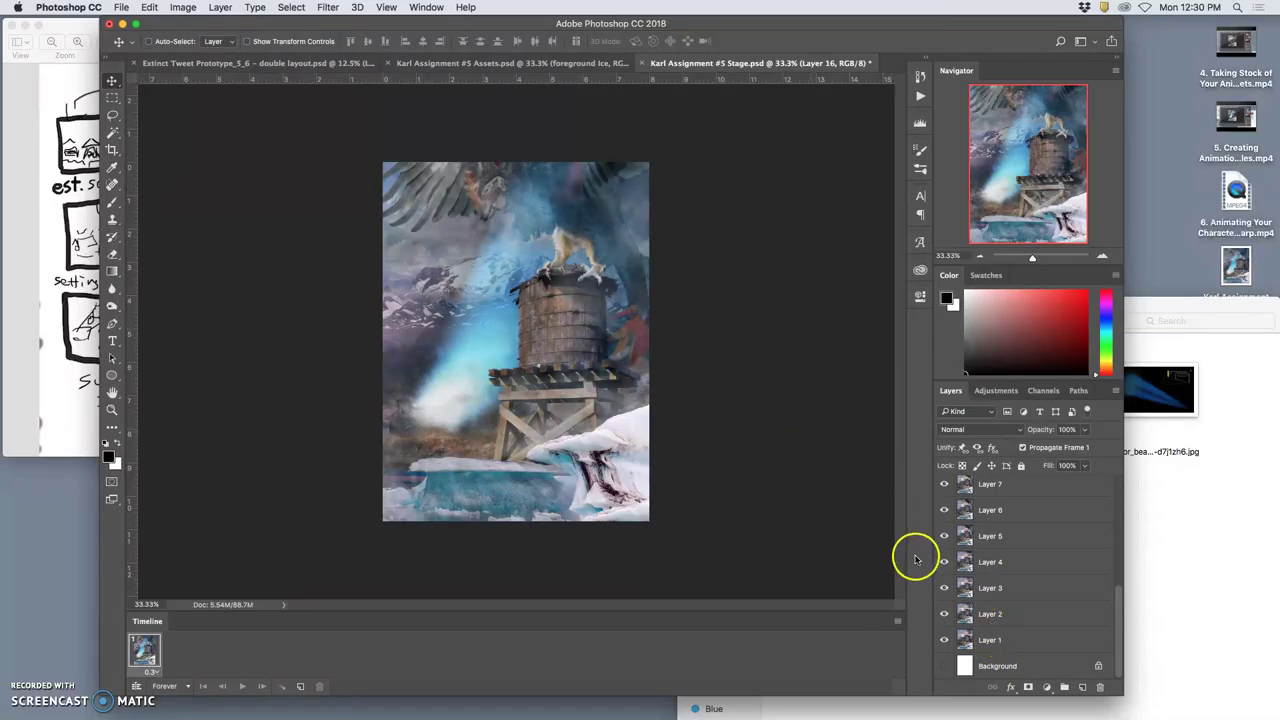
pyautogui.press('super+s')
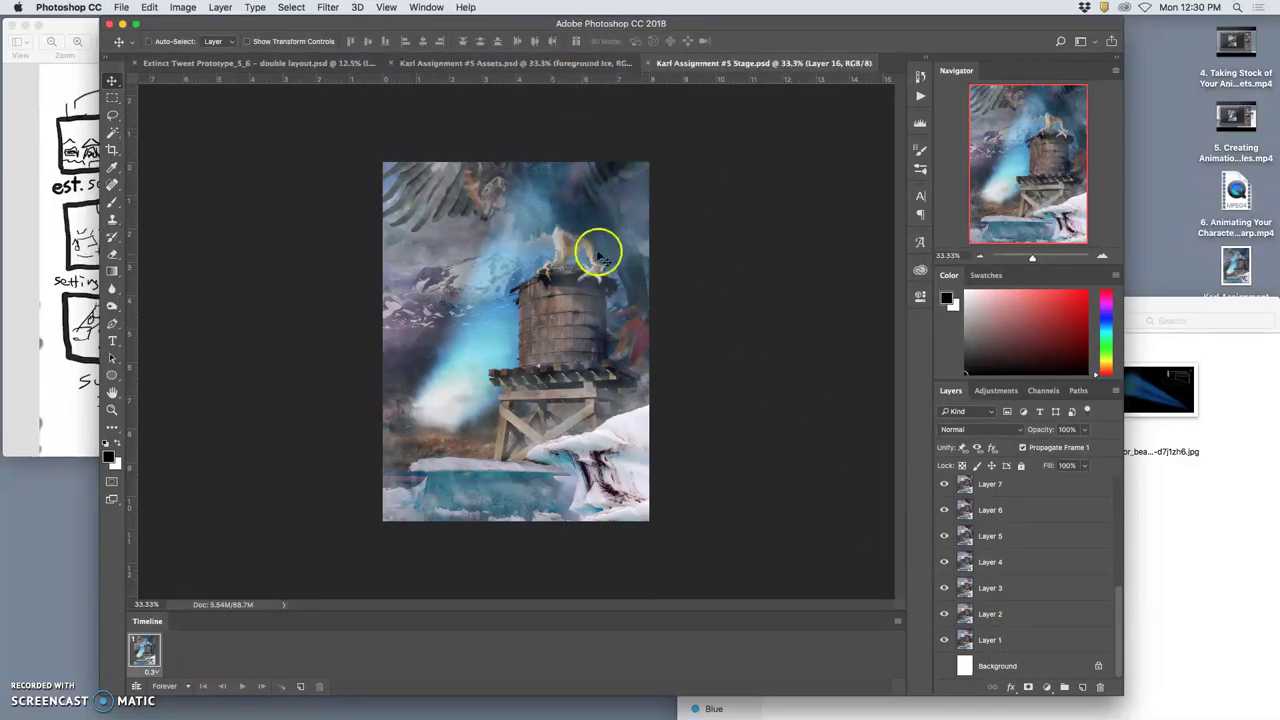
# Switch to the Assignment #5 Assets document and examine the foreground ice layer, Layers 17, 16 and 15, and the layers beneath them.
pyautogui.click(512, 63)
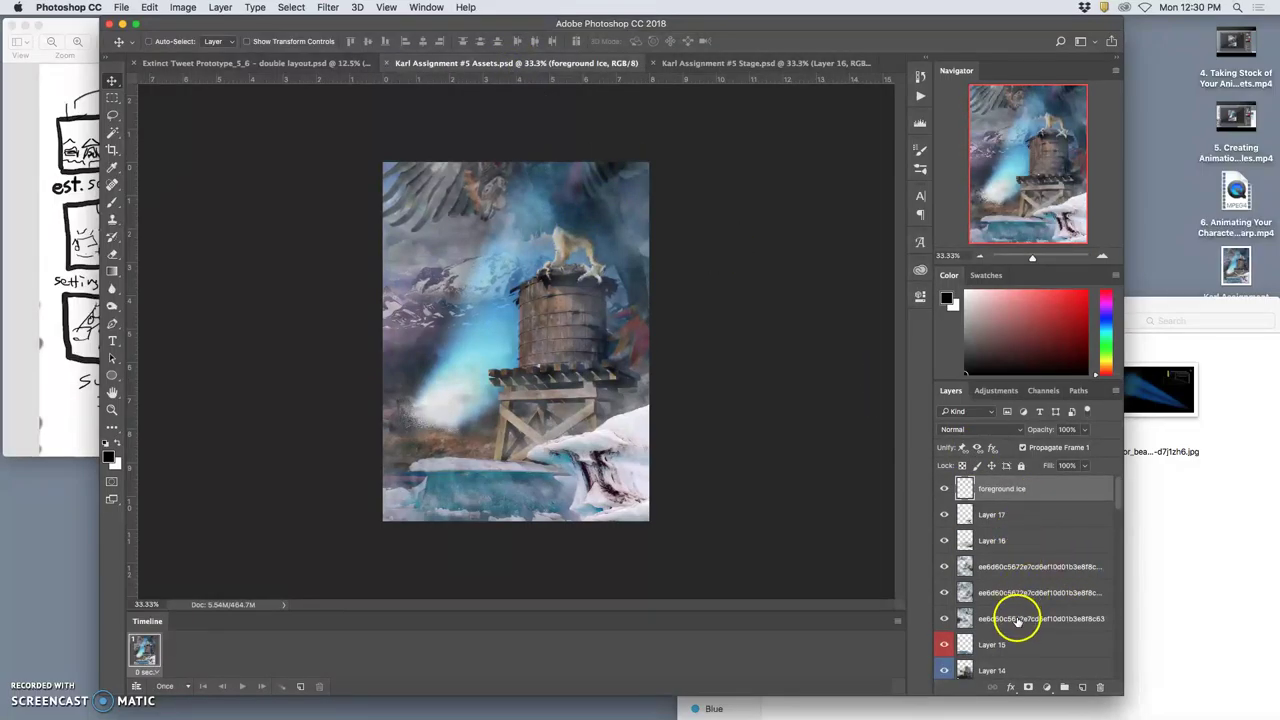
pyautogui.click(1012, 517)
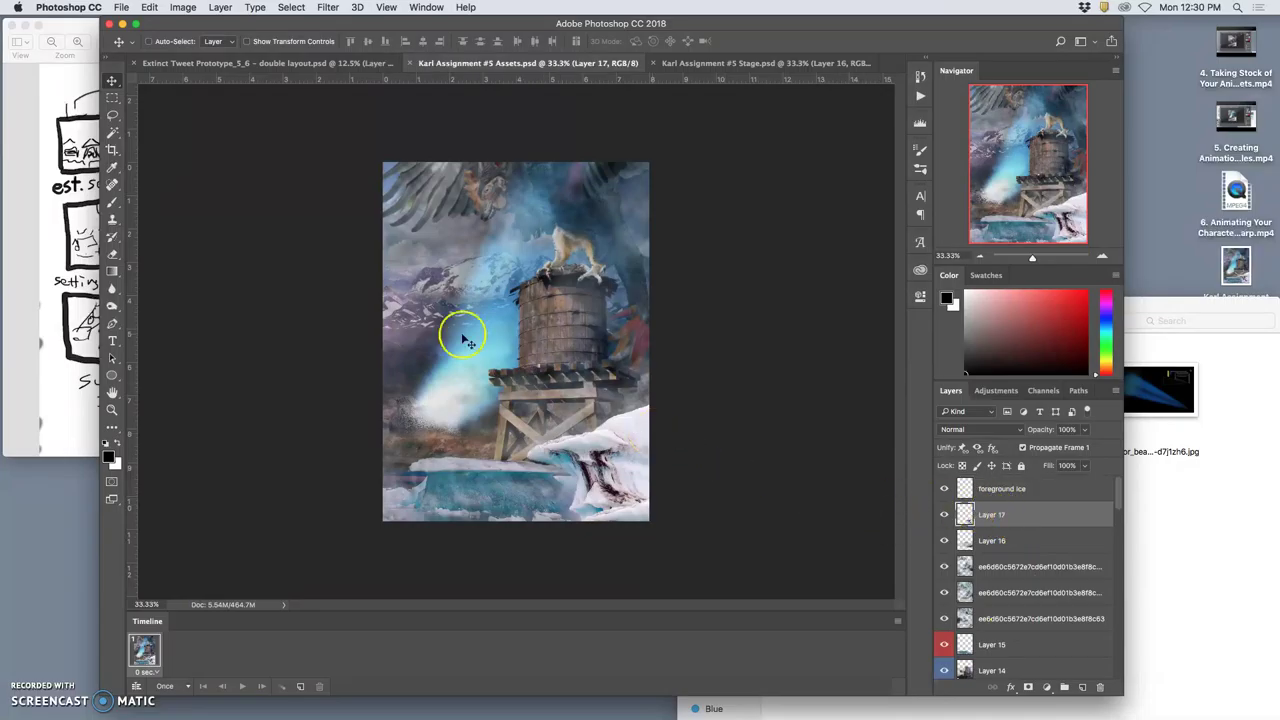
pyautogui.click(994, 544)
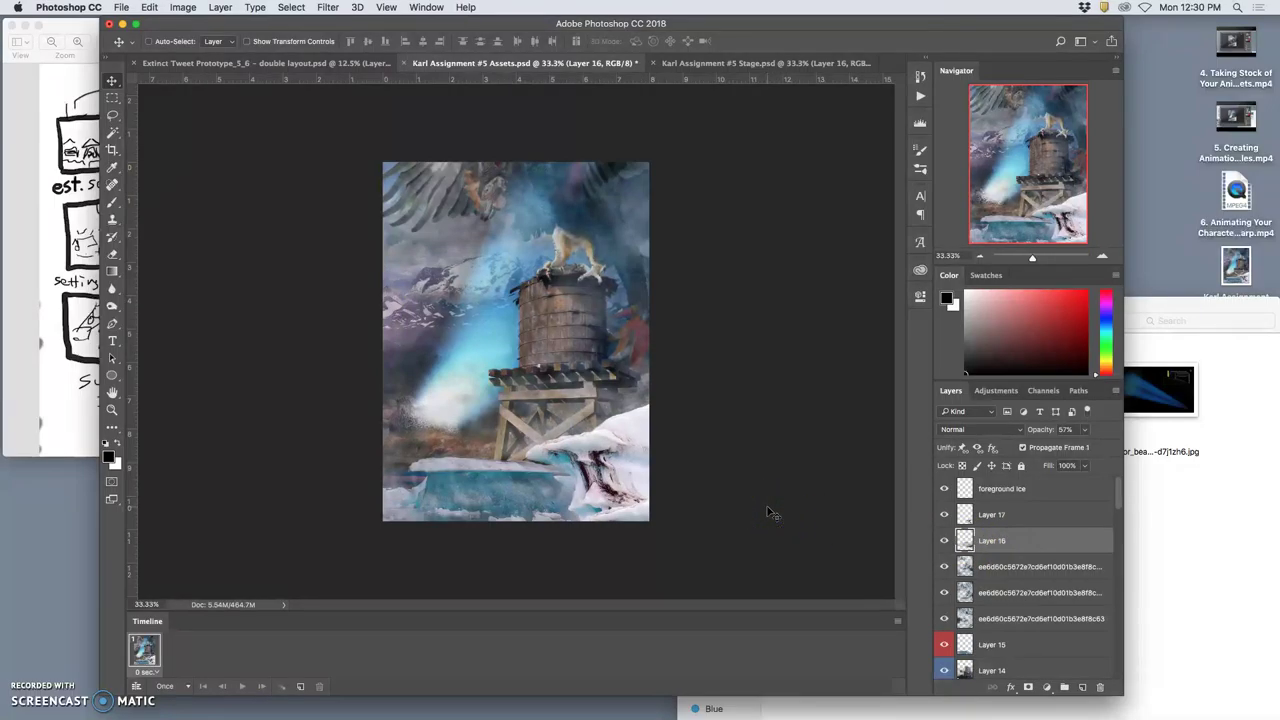
pyautogui.click(1003, 489)
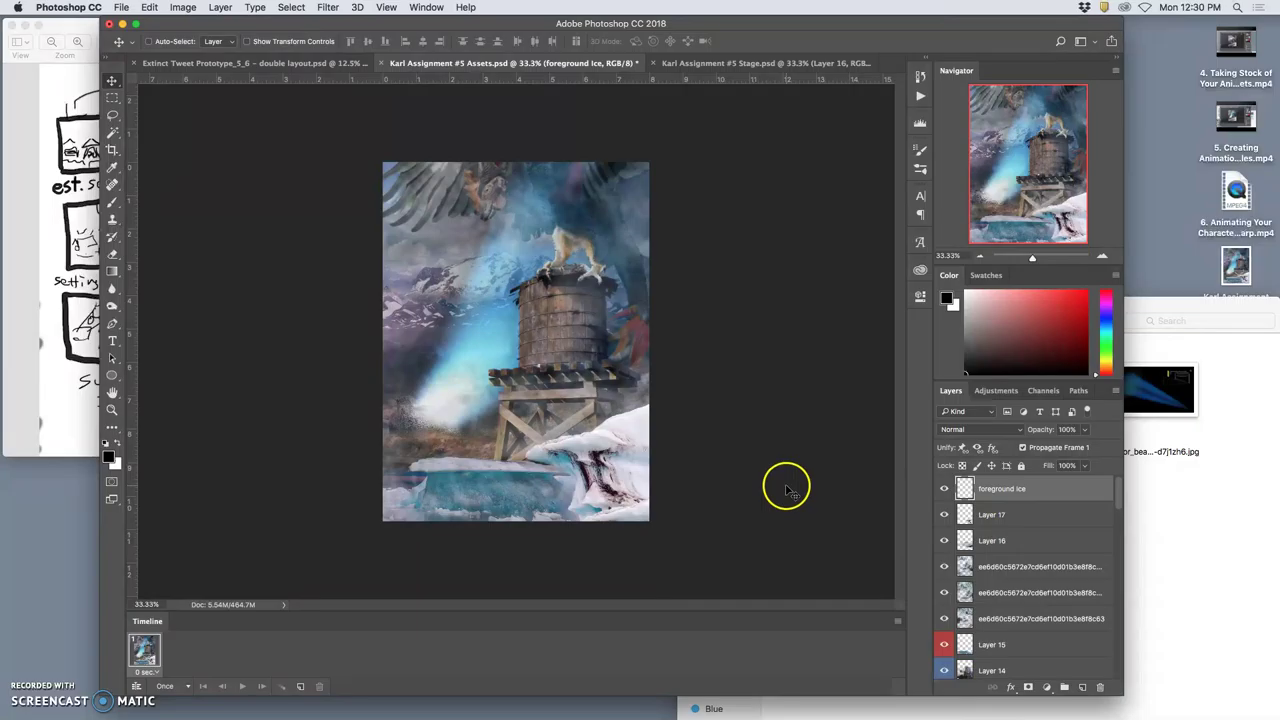
pyautogui.click(1005, 640)
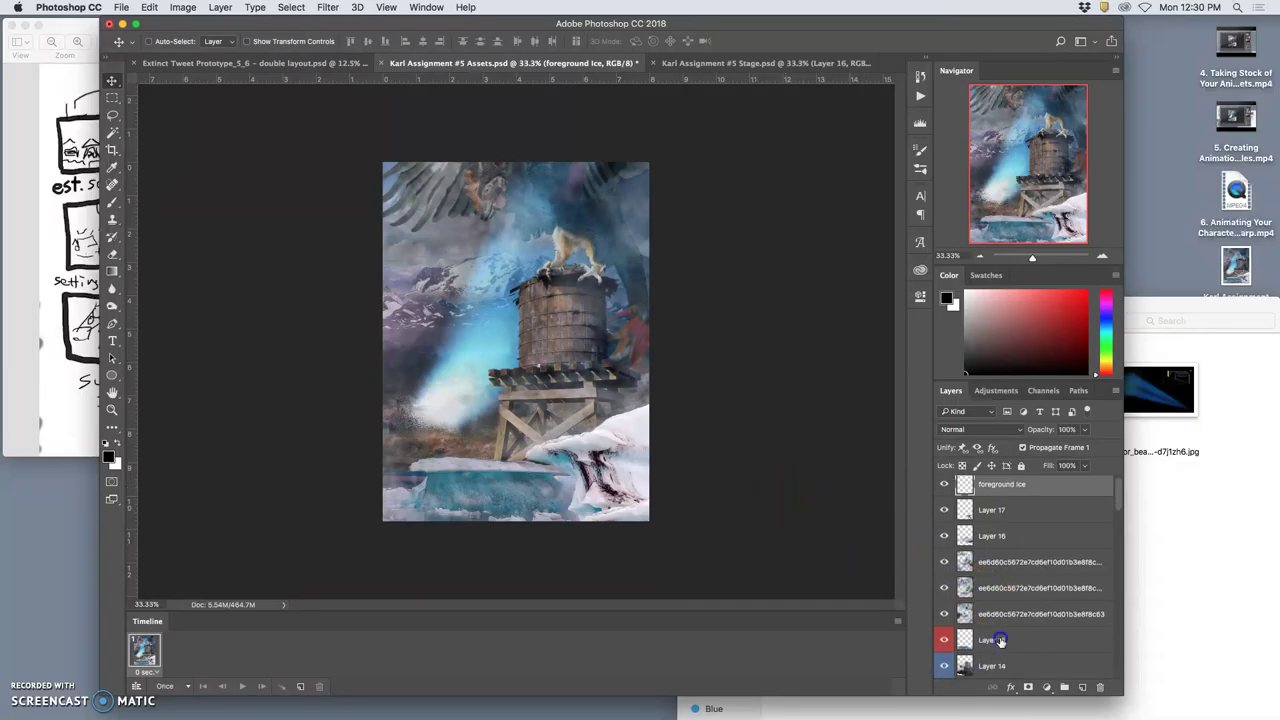
pyautogui.scroll(-3, 1025, 630)
pyautogui.scroll(-3, 1025, 630)
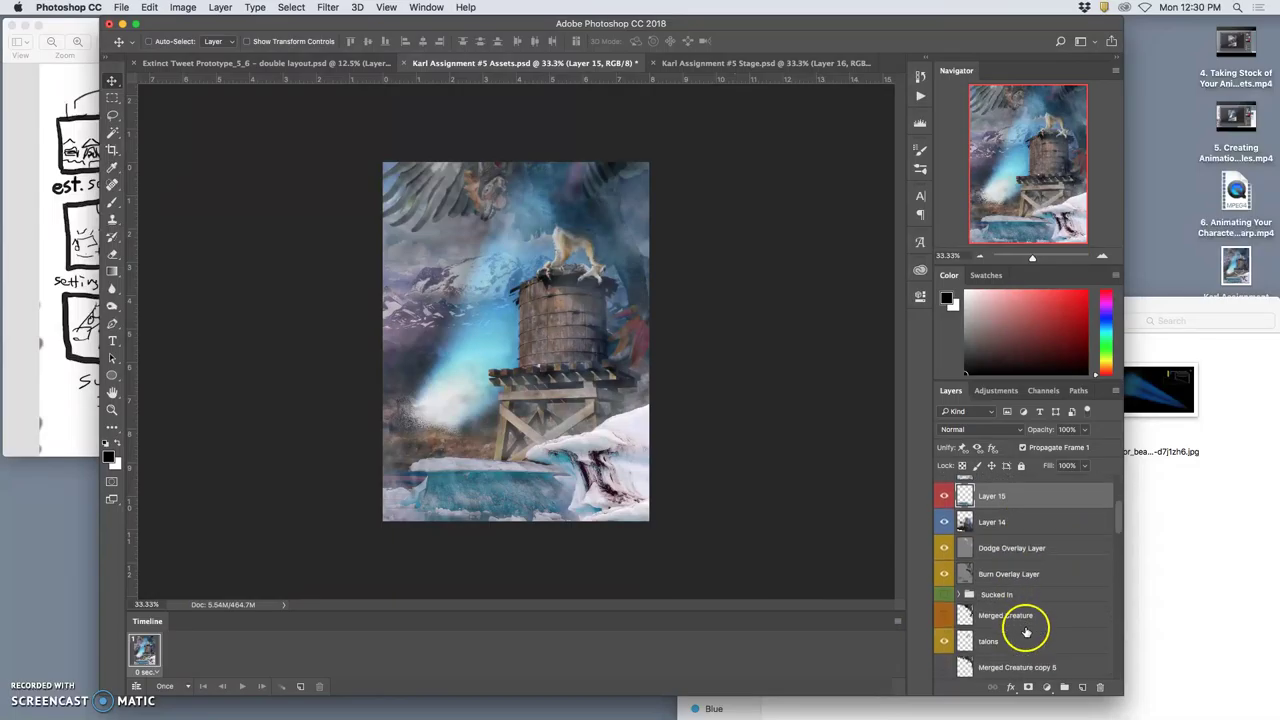
pyautogui.scroll(-2, 1025, 630)
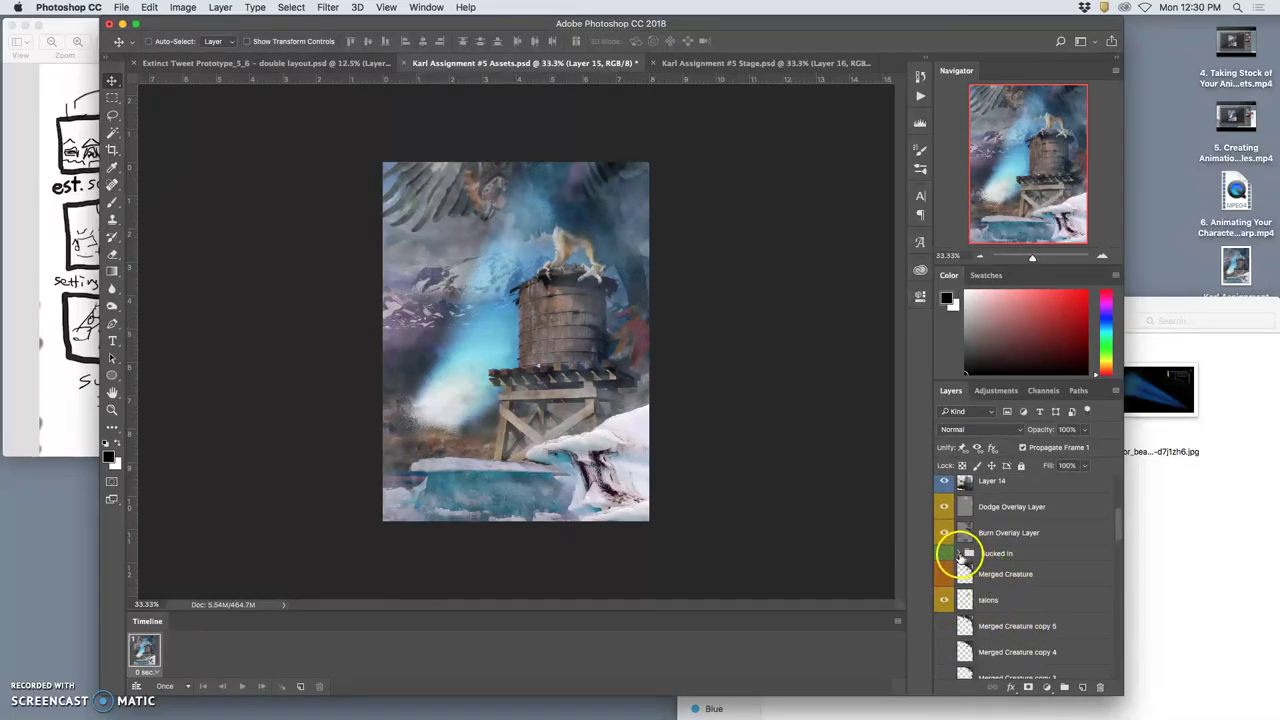
# Expand and show the Sucked In group, and hide Merged Creature copies 14 through 7 inside it.
pyautogui.click(957, 553)
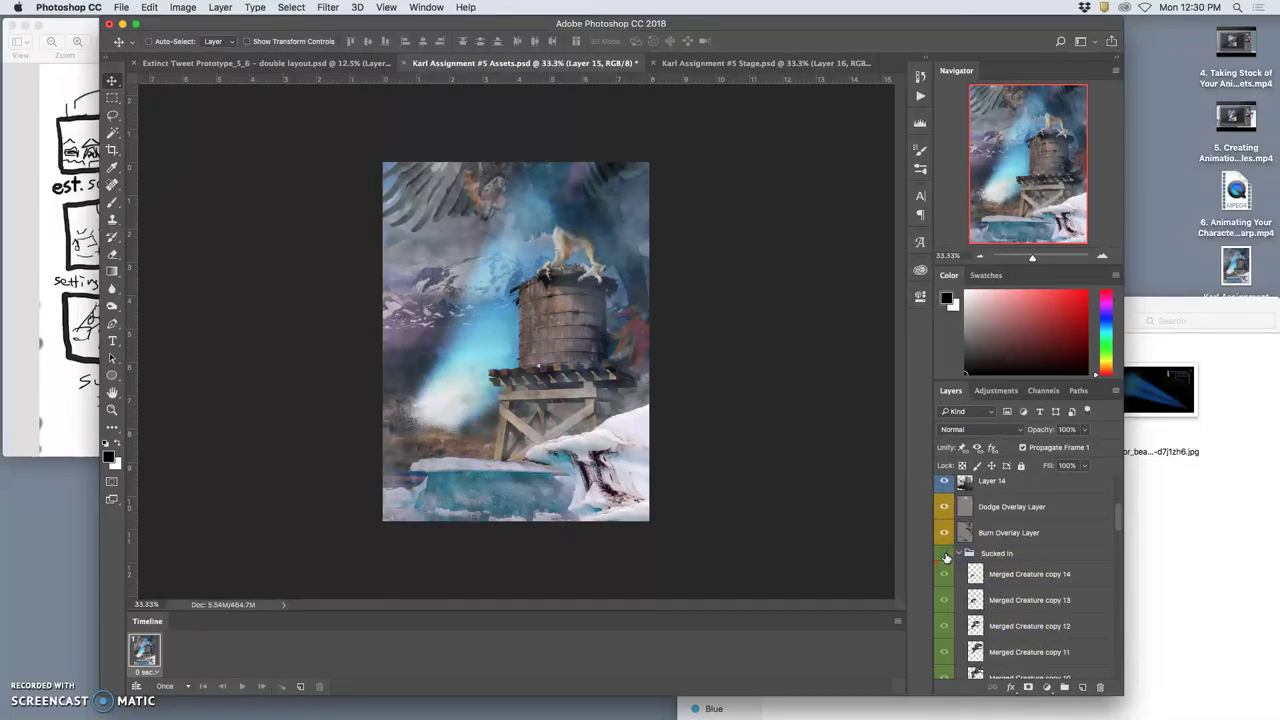
pyautogui.click(946, 557)
pyautogui.moveTo(944, 574); pyautogui.dragTo(945, 676)
pyautogui.scroll(-4, 967, 655)
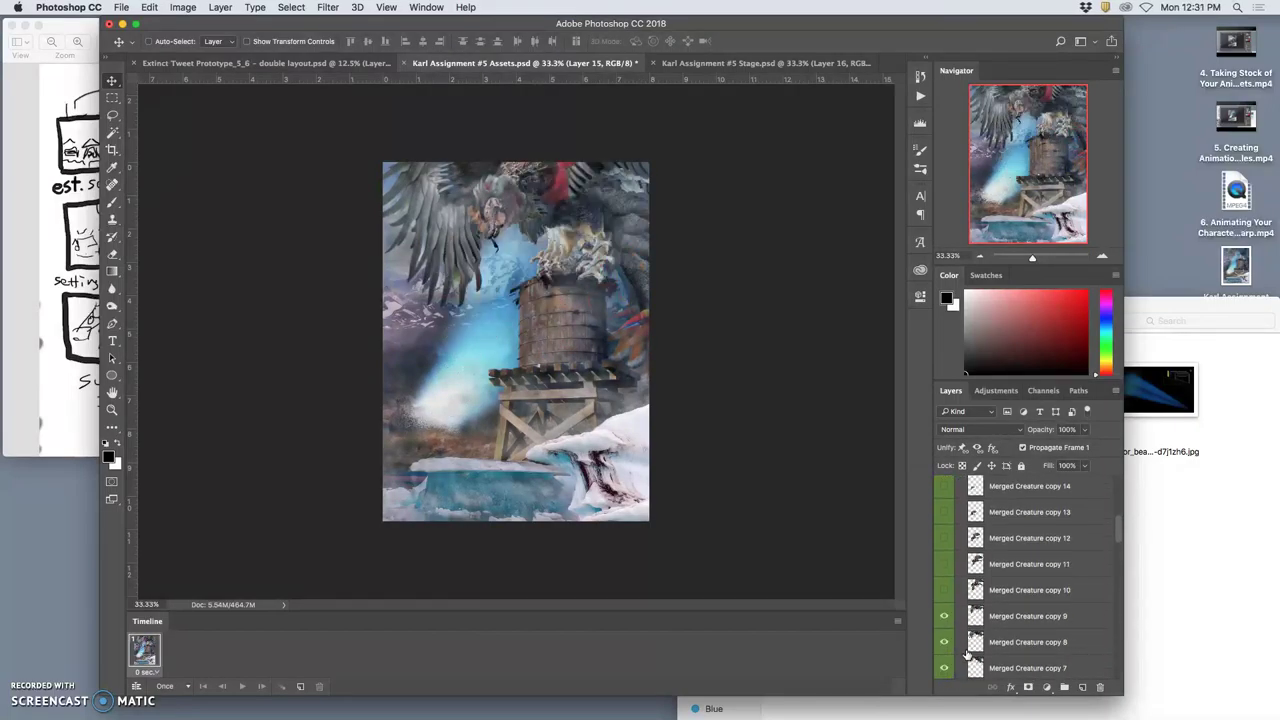
pyautogui.moveTo(943, 617); pyautogui.dragTo(968, 648)
pyautogui.scroll(-3, 968, 648)
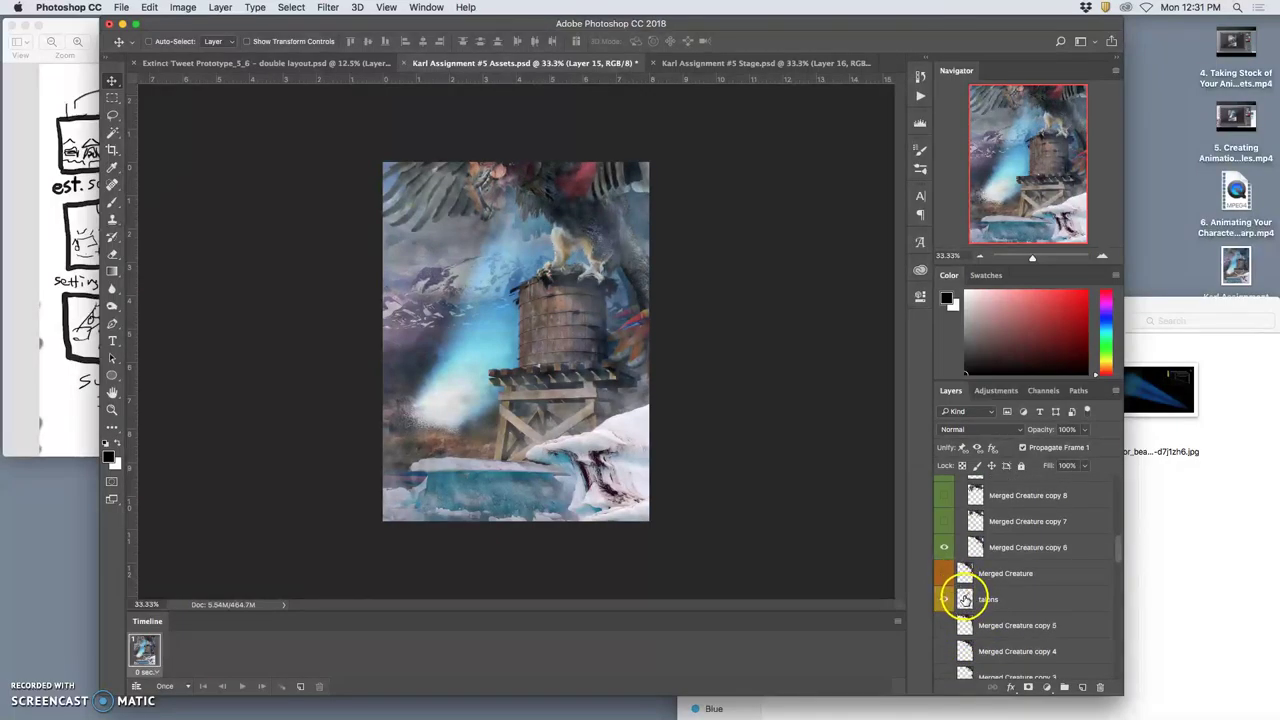
# Hide the talons layer and the Final Combined Layer copy 8 layer in the Assets document.
pyautogui.scroll(-1, 961, 613)
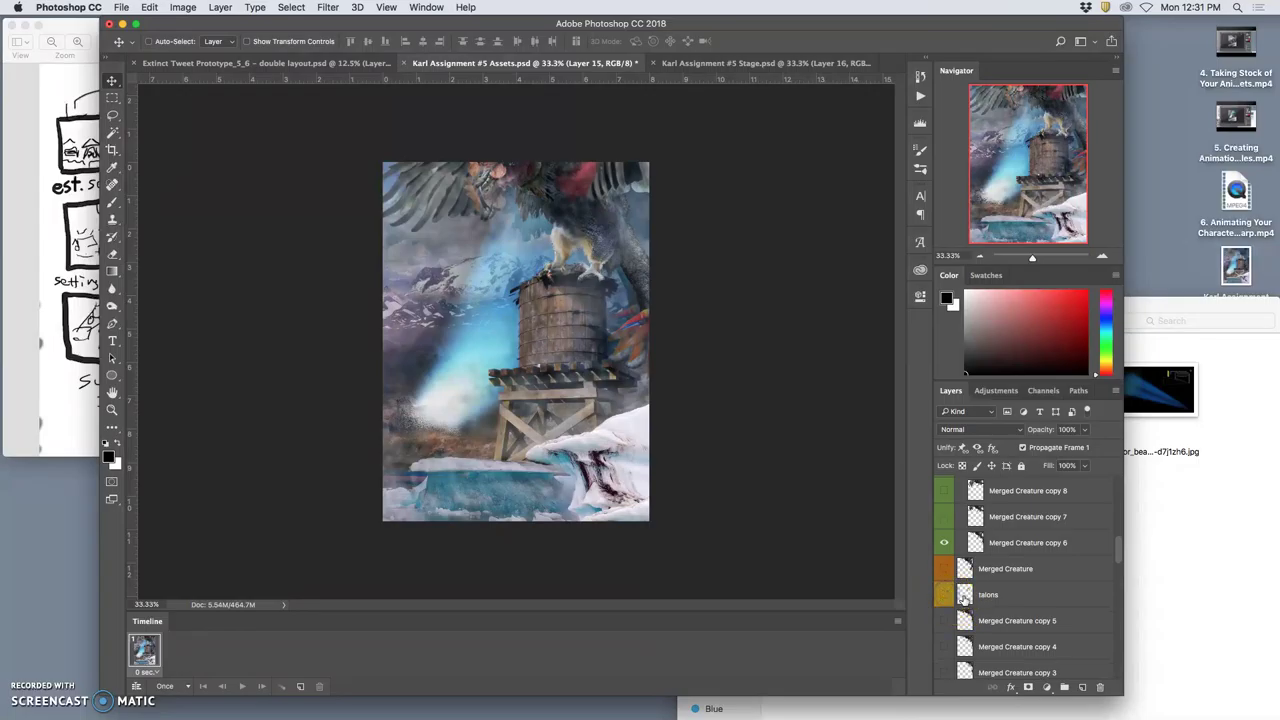
pyautogui.scroll(-7, 1000, 613)
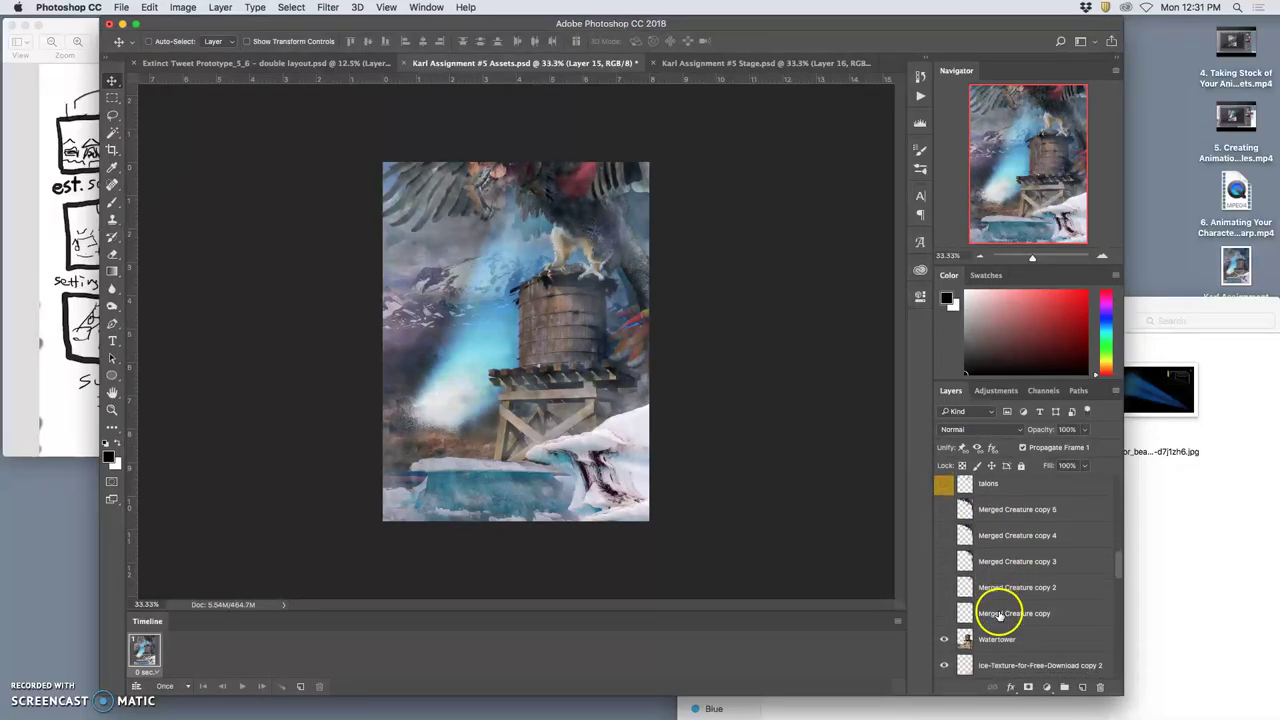
pyautogui.scroll(-7, 998, 616)
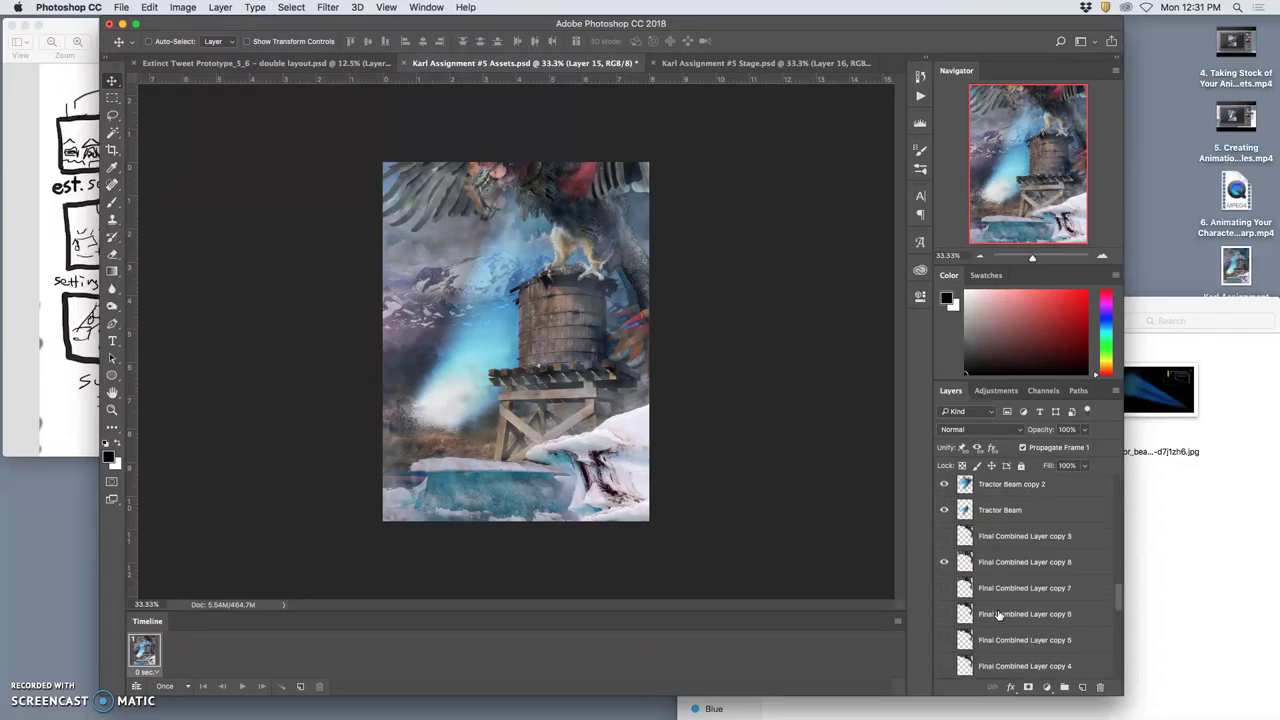
pyautogui.click(948, 564)
pyautogui.click(948, 564)
pyautogui.click(948, 564)
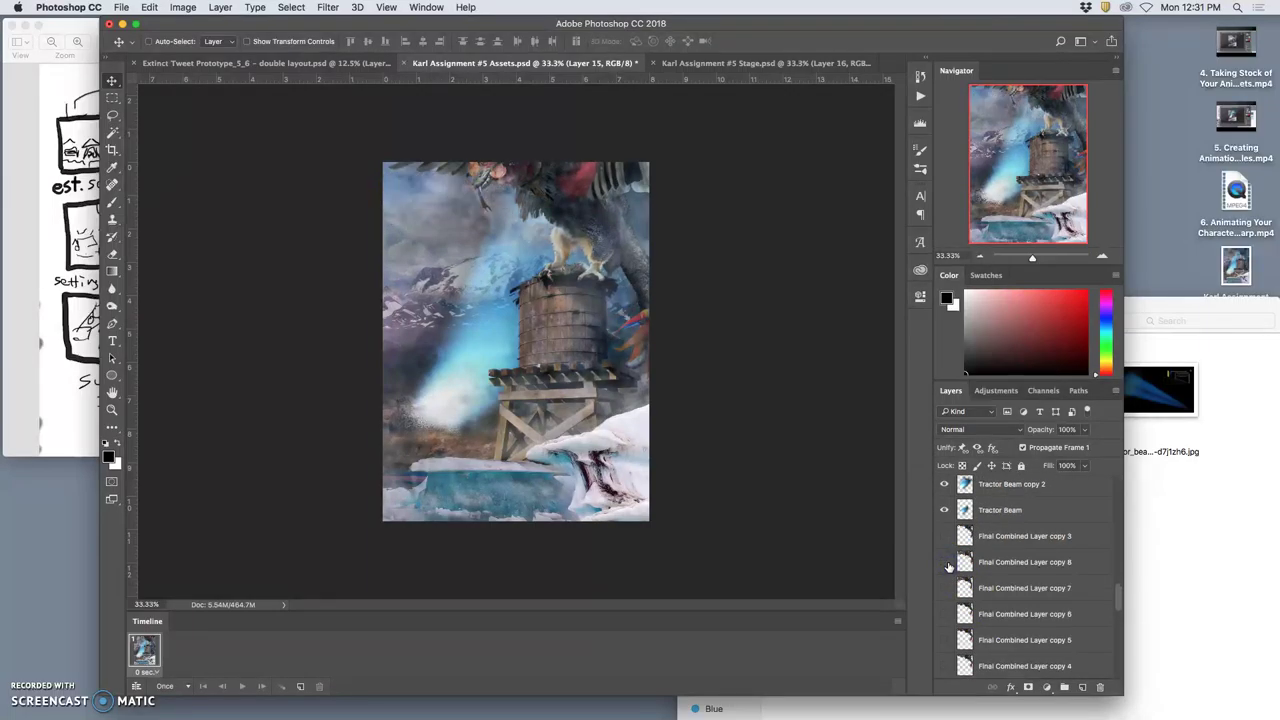
pyautogui.click(948, 564)
# Switch back and forth between the Stage and Assets documents to compare their layers and artwork.
pyautogui.click(757, 65)
pyautogui.click(585, 65)
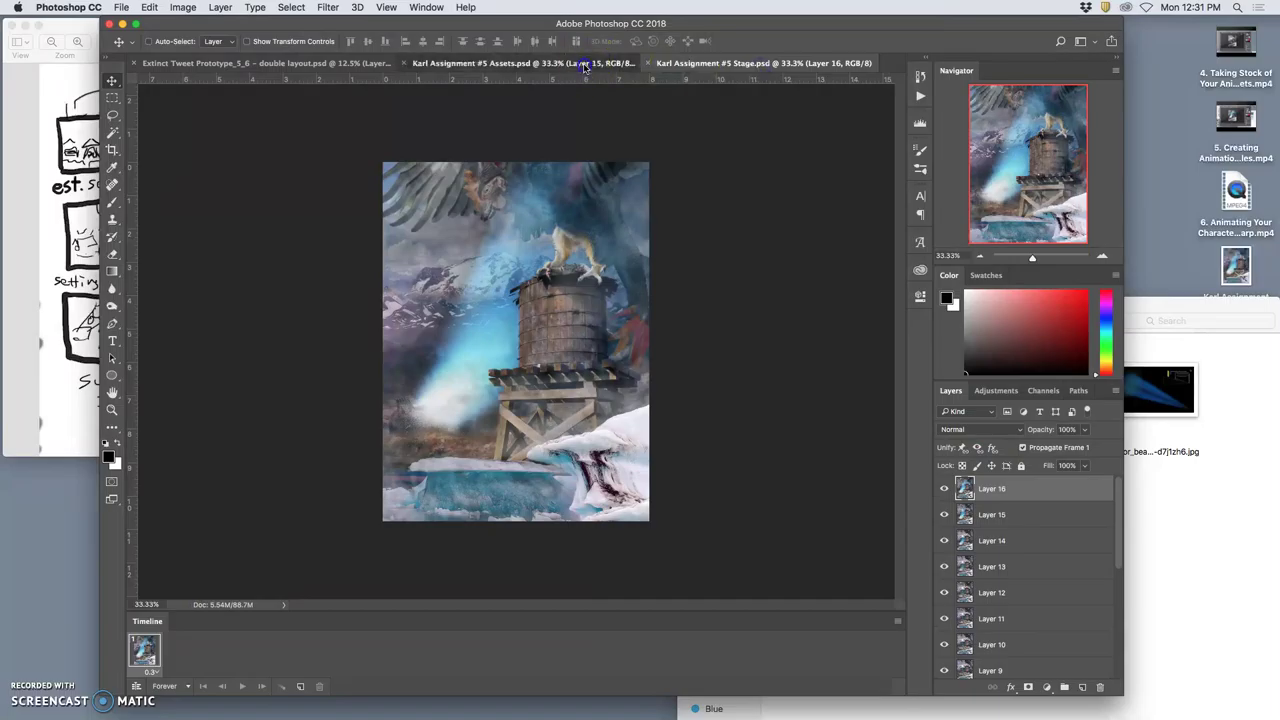
pyautogui.click(694, 63)
pyautogui.click(629, 63)
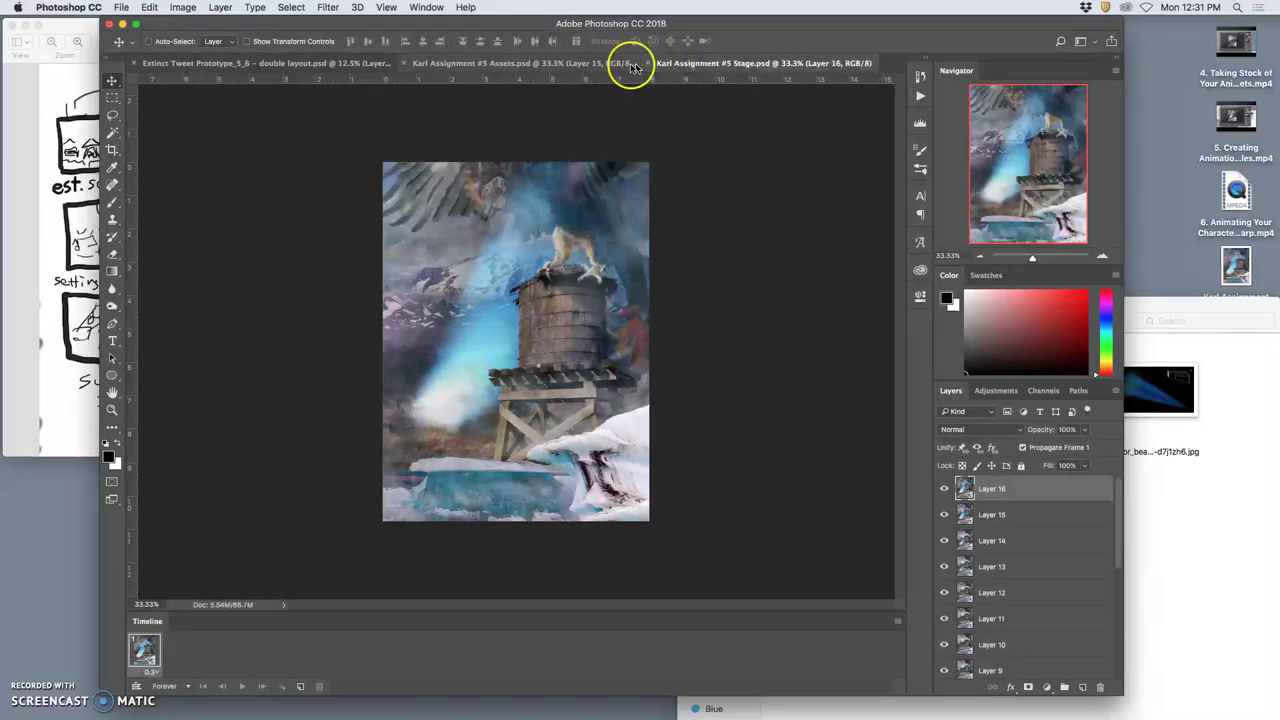
pyautogui.click(590, 66)
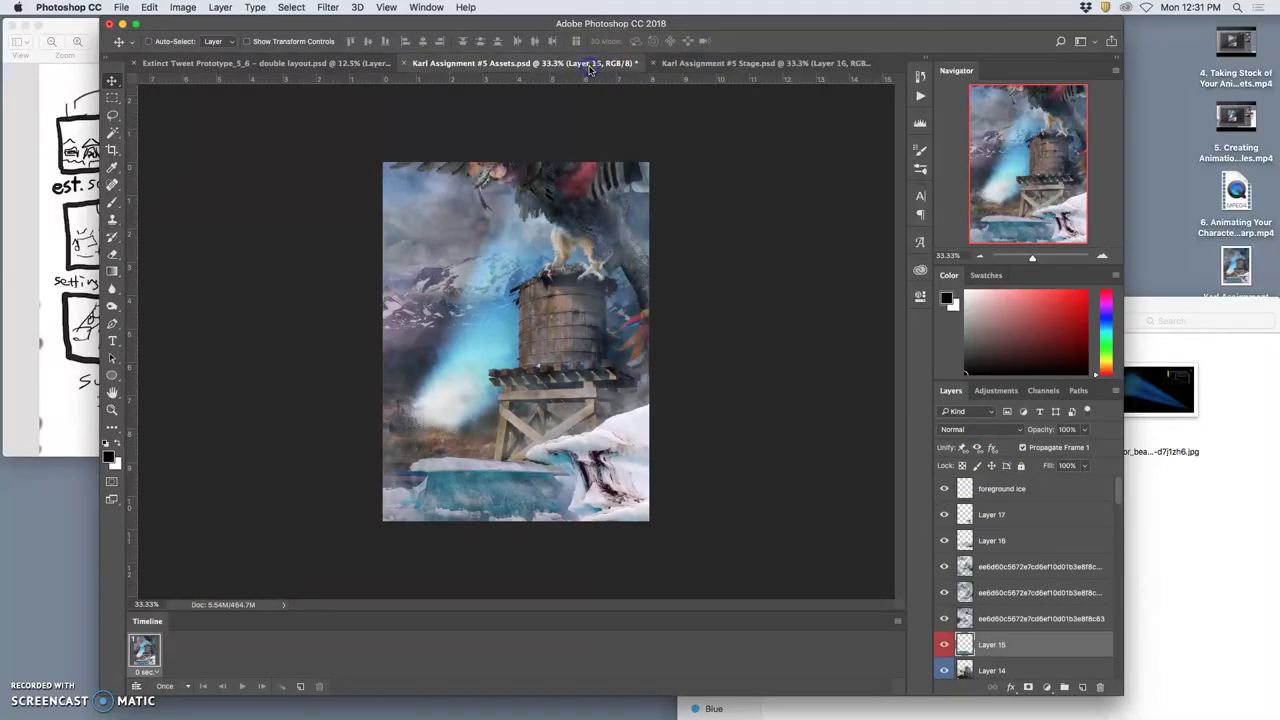
pyautogui.click(684, 66)
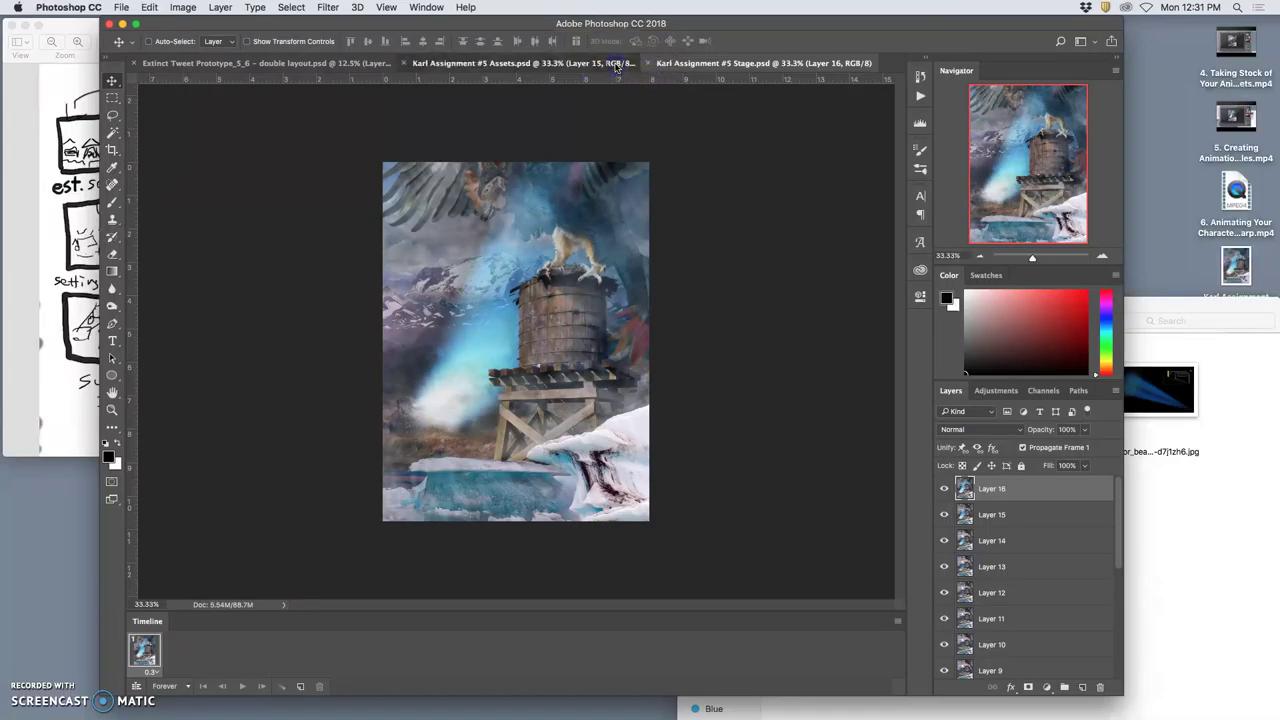
# Compare the Stage document's current frame with the artwork in the Assets document, finishing in Assets.
pyautogui.click(612, 66)
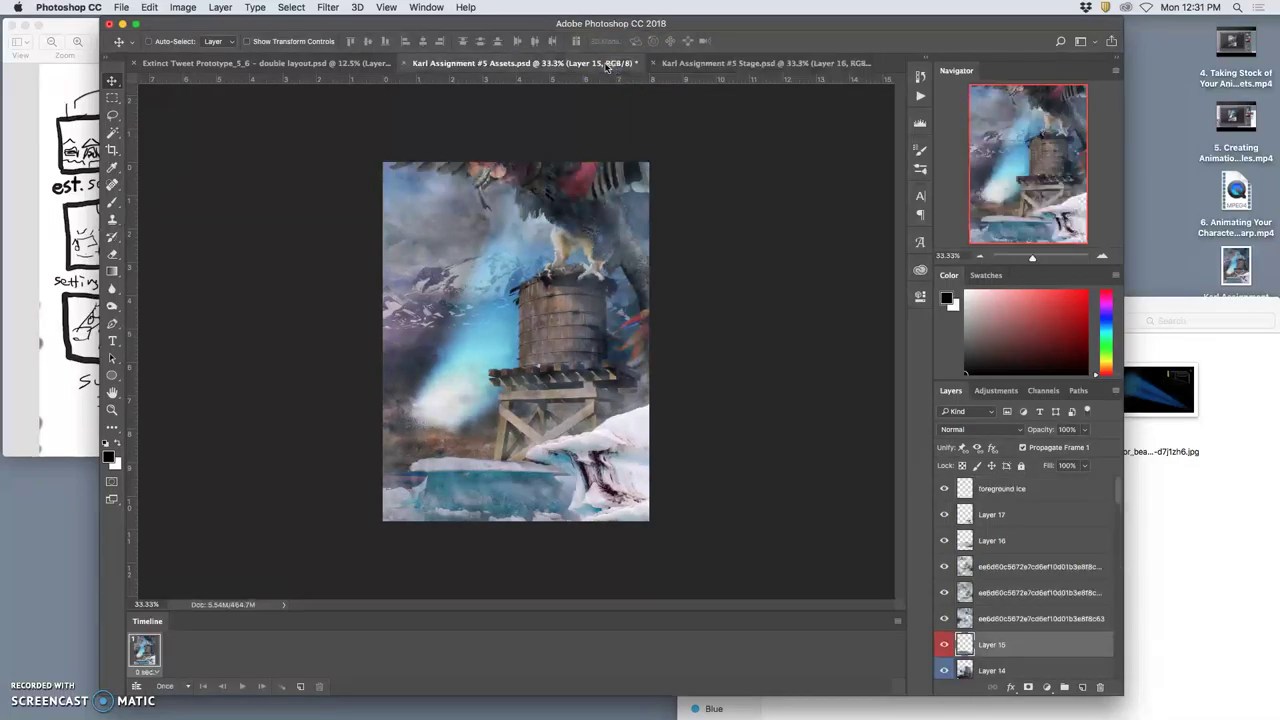
pyautogui.click(684, 64)
pyautogui.click(593, 66)
# Duplicate Merged Creature copy 6 in the Sucked In group, hide the duplicate and reselect Merged Creature copy 6.
pyautogui.scroll(-10, 1048, 600)
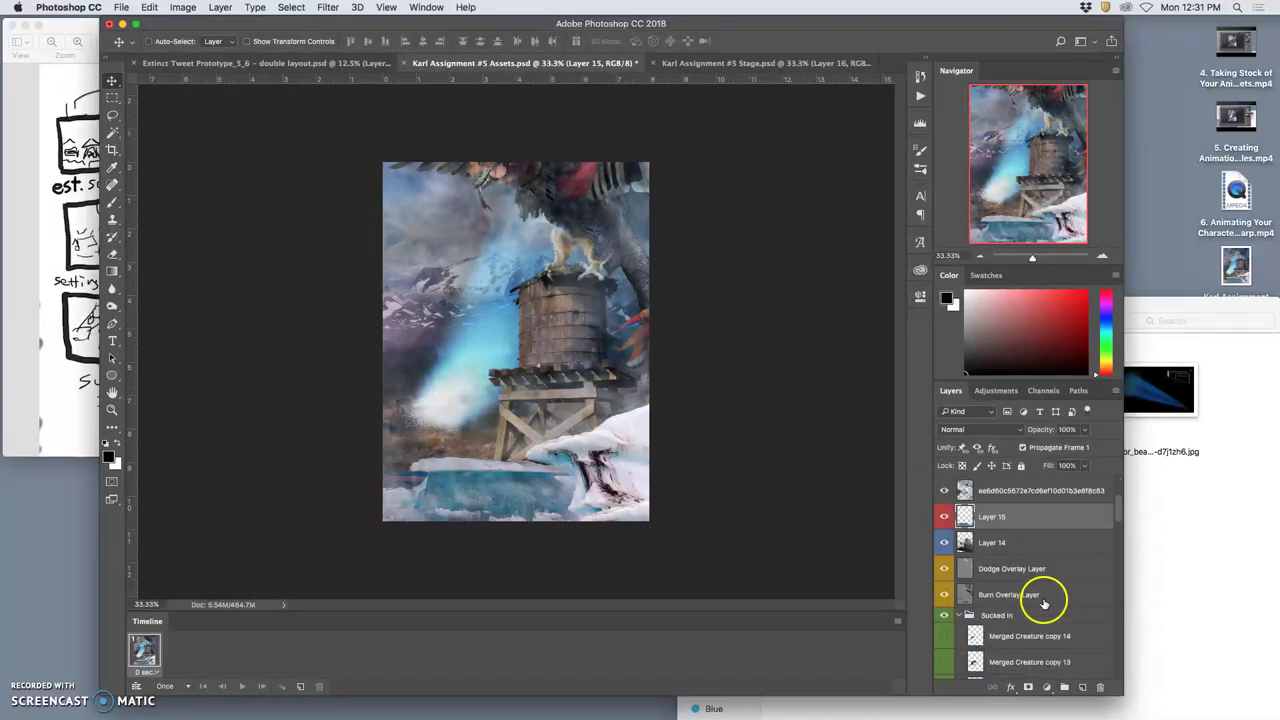
pyautogui.click(1018, 645)
pyautogui.hotkey('ctrl', 'j')
pyautogui.click(943, 638)
pyautogui.click(1003, 662)
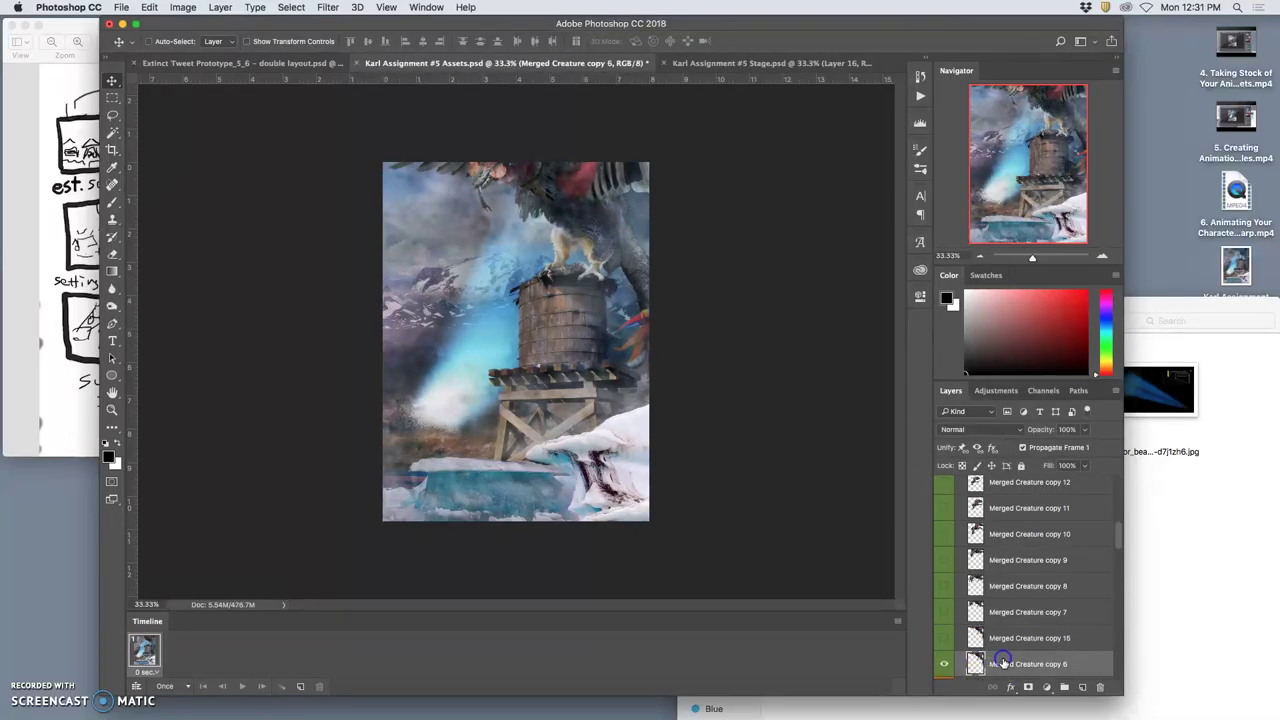
# Start a Puppet Warp on Merged Creature copy 6, pin the talons and head, and shift the head slightly.
pyautogui.click(151, 8)
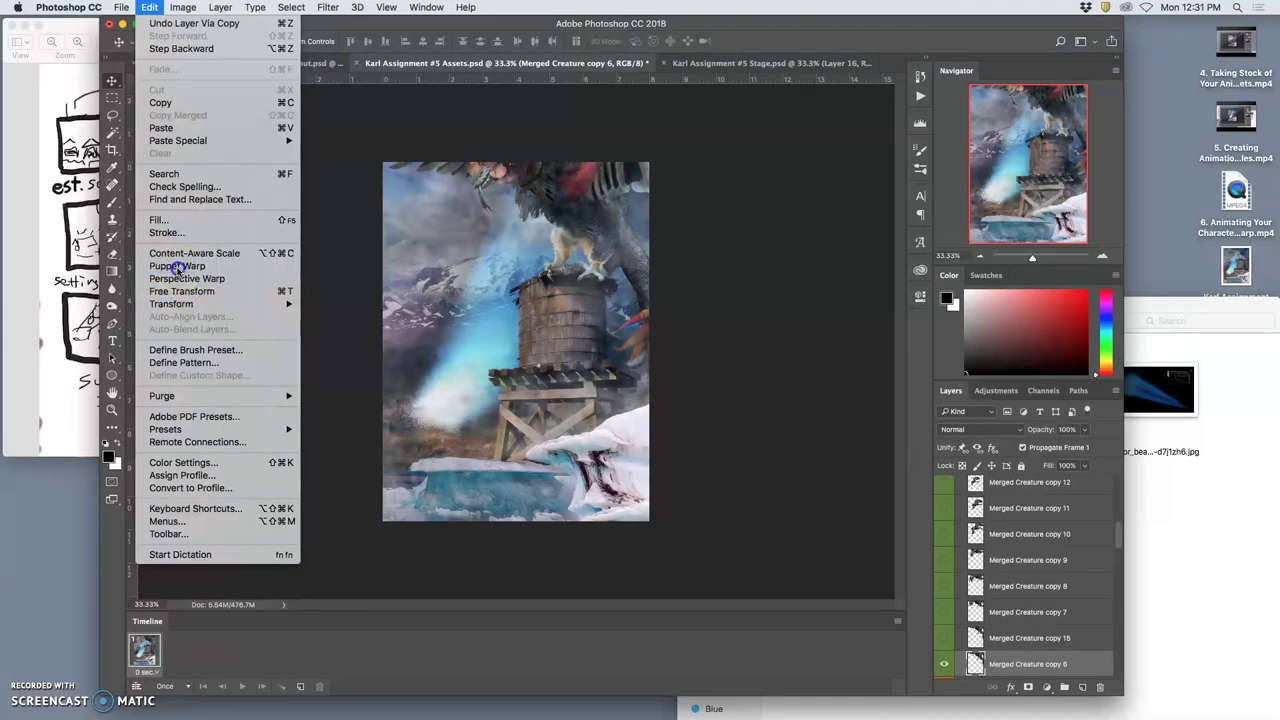
pyautogui.click(180, 266)
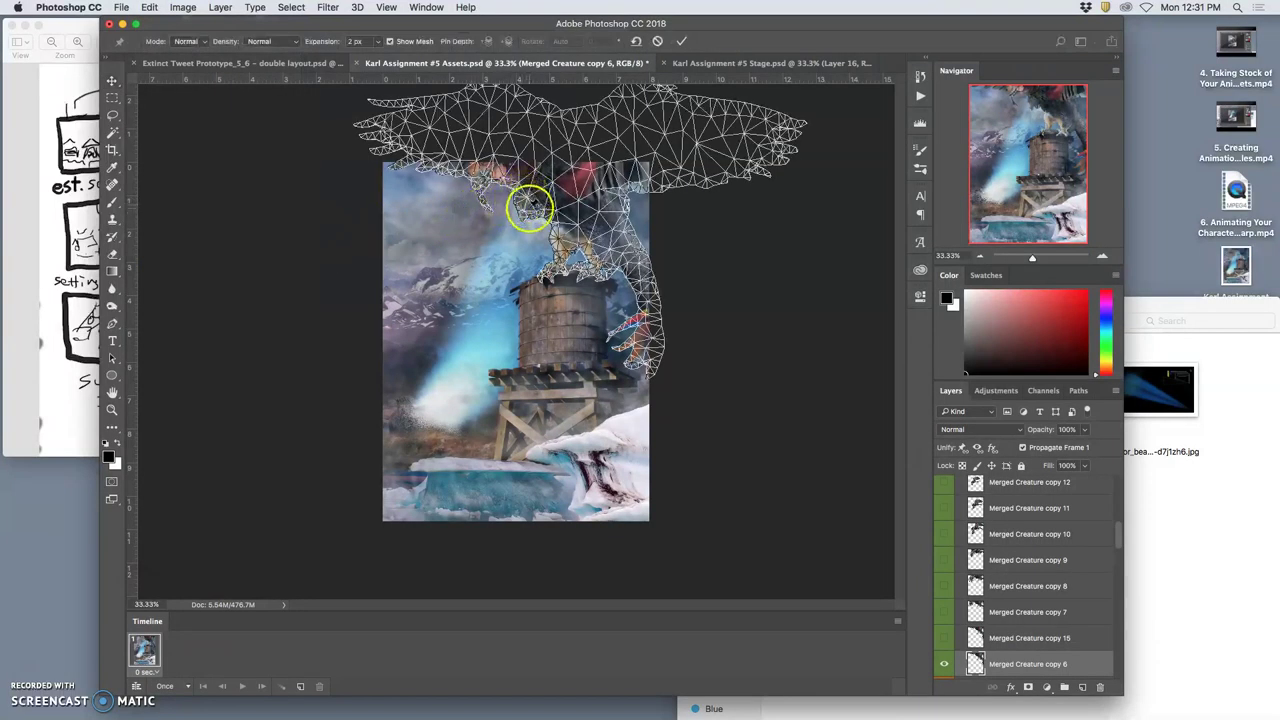
pyautogui.click(557, 266)
pyautogui.moveTo(477, 172)
pyautogui.mouseDown()
pyautogui.moveTo(487, 203)
pyautogui.moveTo(483, 179)
pyautogui.mouseUp()
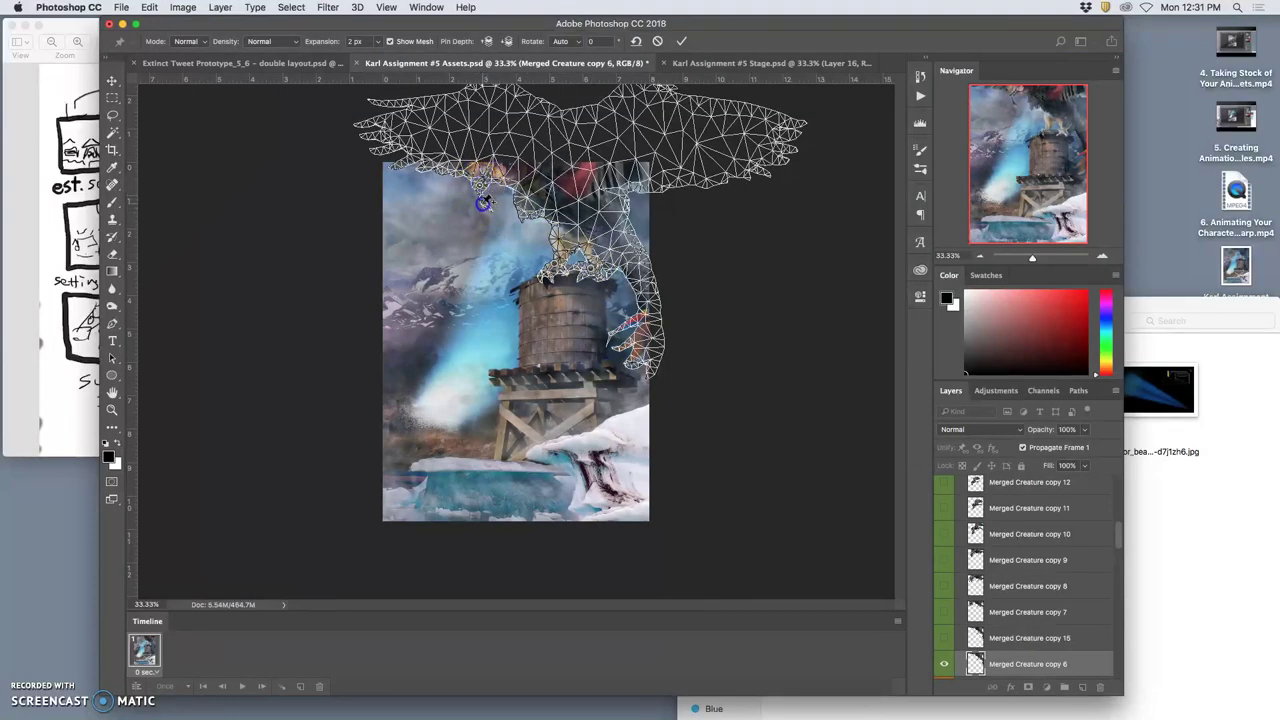
pyautogui.moveTo(487, 207); pyautogui.dragTo(481, 198)
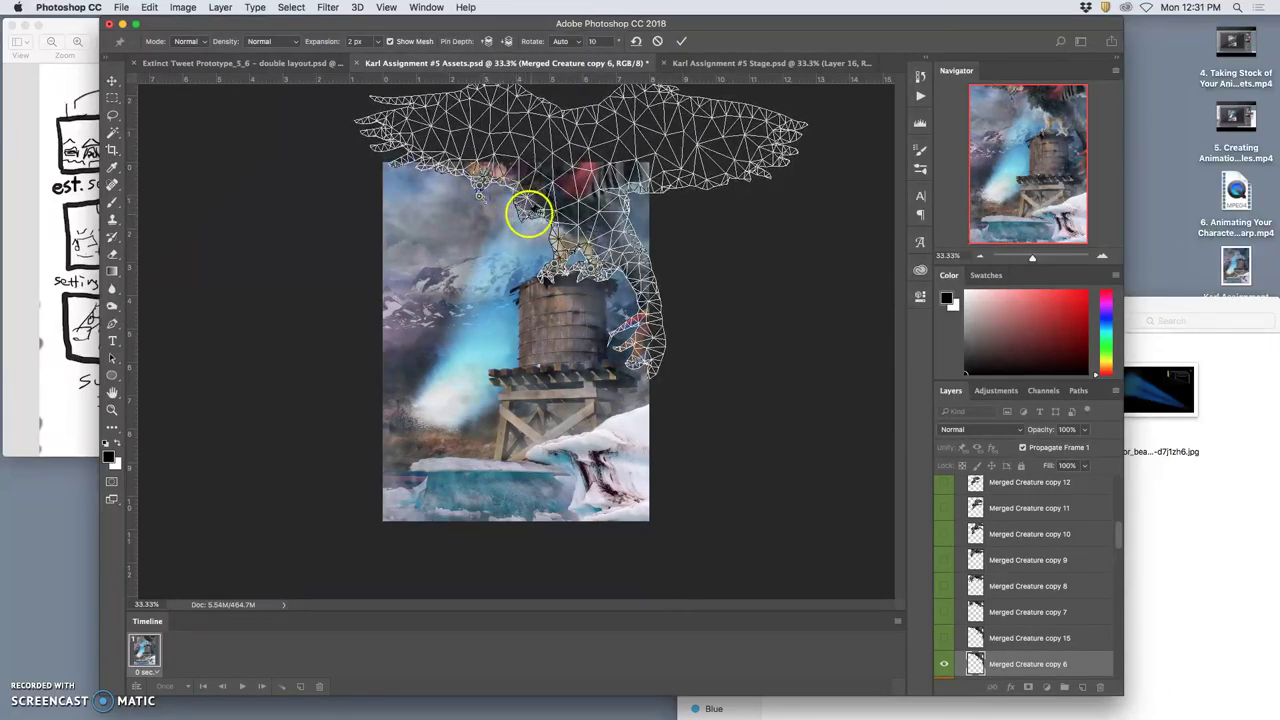
# Add warp pins across the creature's body and the wing on the head side, and bend that wing slightly downward.
pyautogui.click(432, 150)
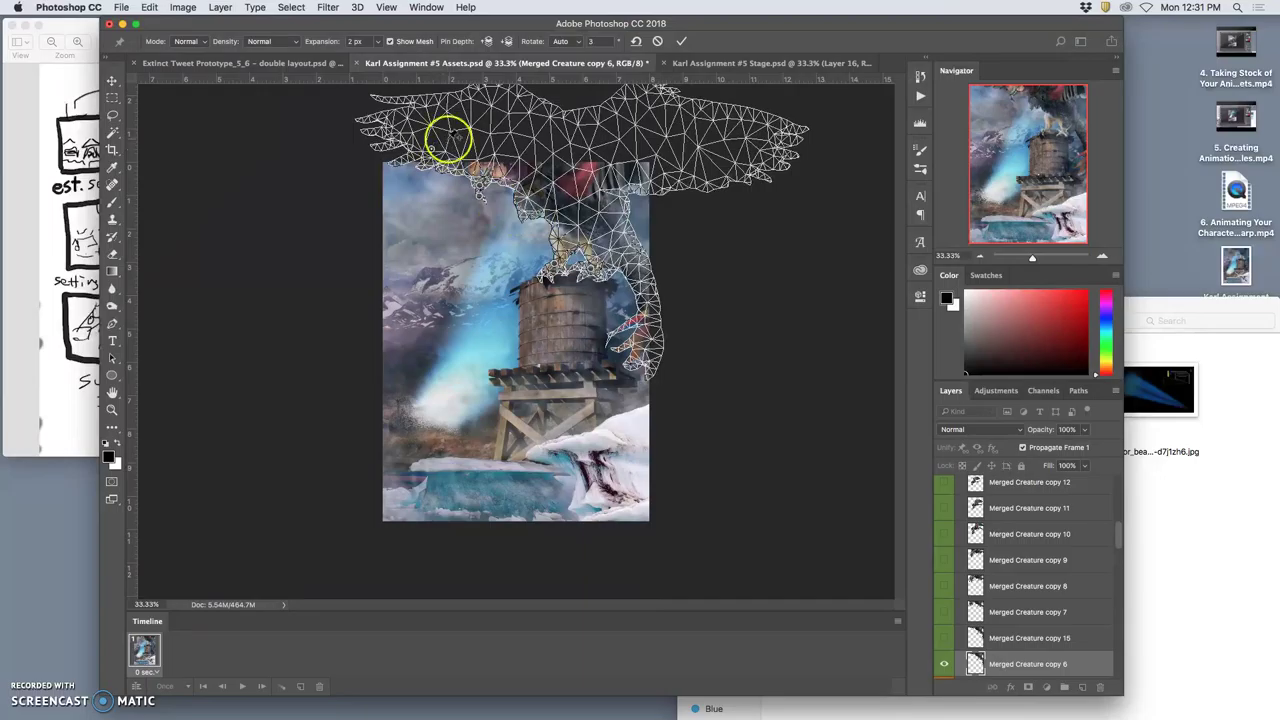
pyautogui.click(622, 195)
pyautogui.click(552, 102)
pyautogui.moveTo(513, 140)
pyautogui.mouseDown()
pyautogui.moveTo(537, 114)
pyautogui.moveTo(509, 146)
pyautogui.mouseUp()
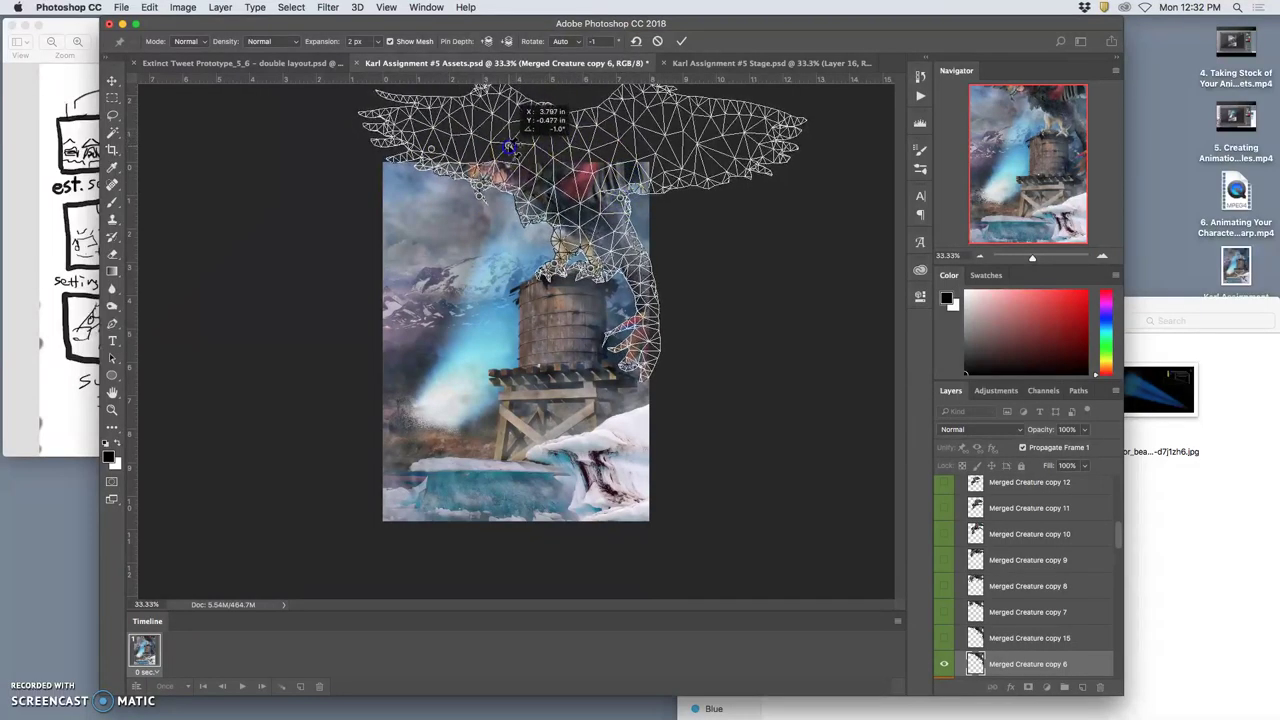
pyautogui.moveTo(411, 142); pyautogui.dragTo(413, 149)
pyautogui.click(477, 113)
pyautogui.moveTo(472, 93); pyautogui.dragTo(425, 104)
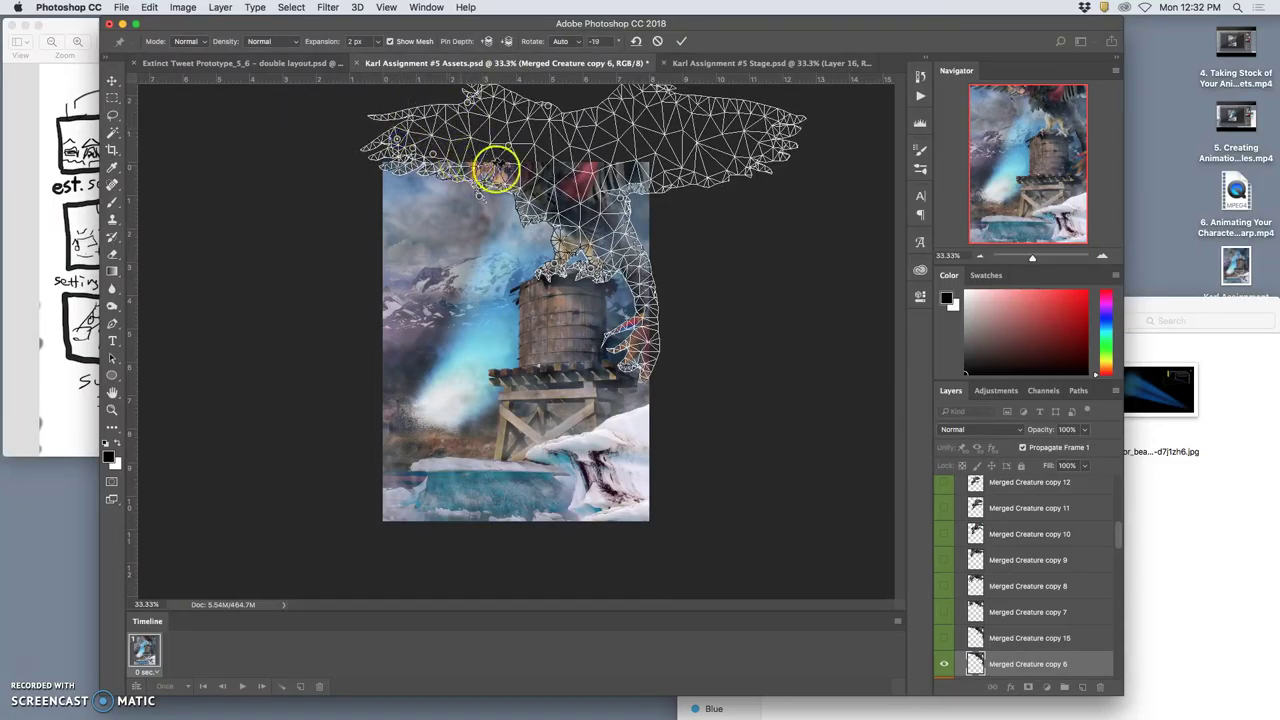
pyautogui.moveTo(516, 188); pyautogui.dragTo(514, 188)
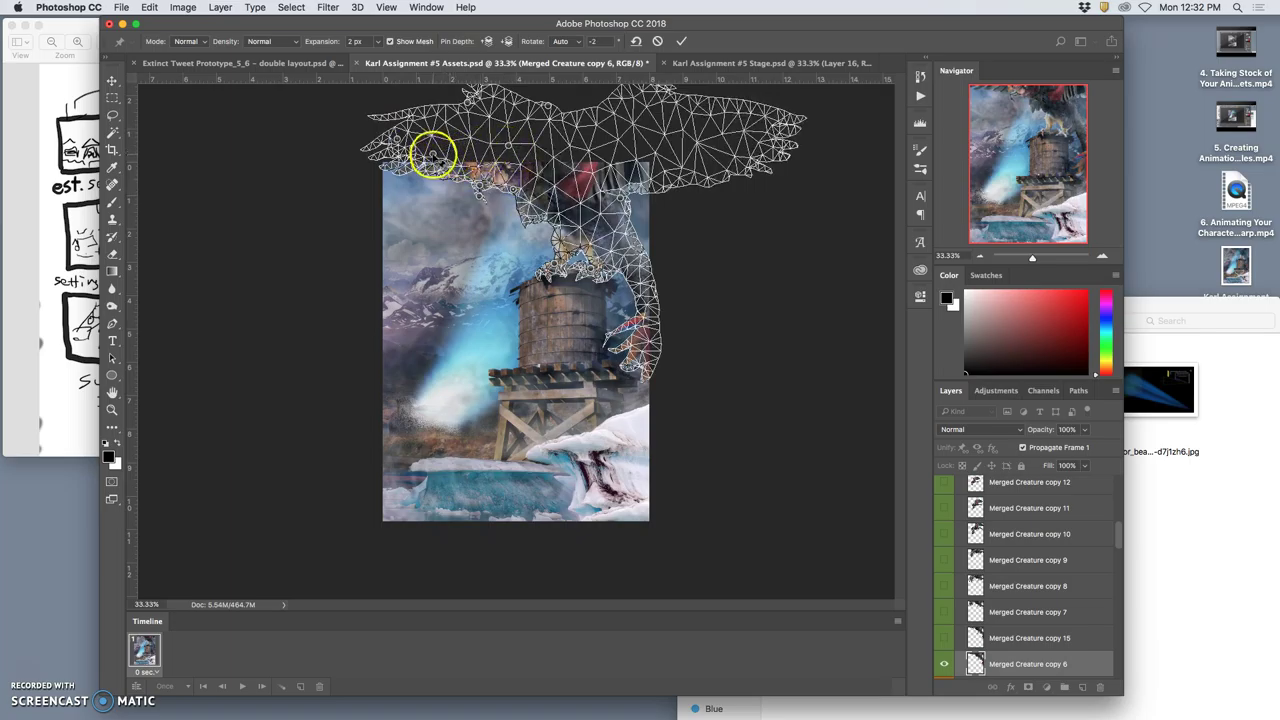
# Delete the surplus warp pins along the creature's wing on the head side.
pyautogui.rightClick(434, 156)
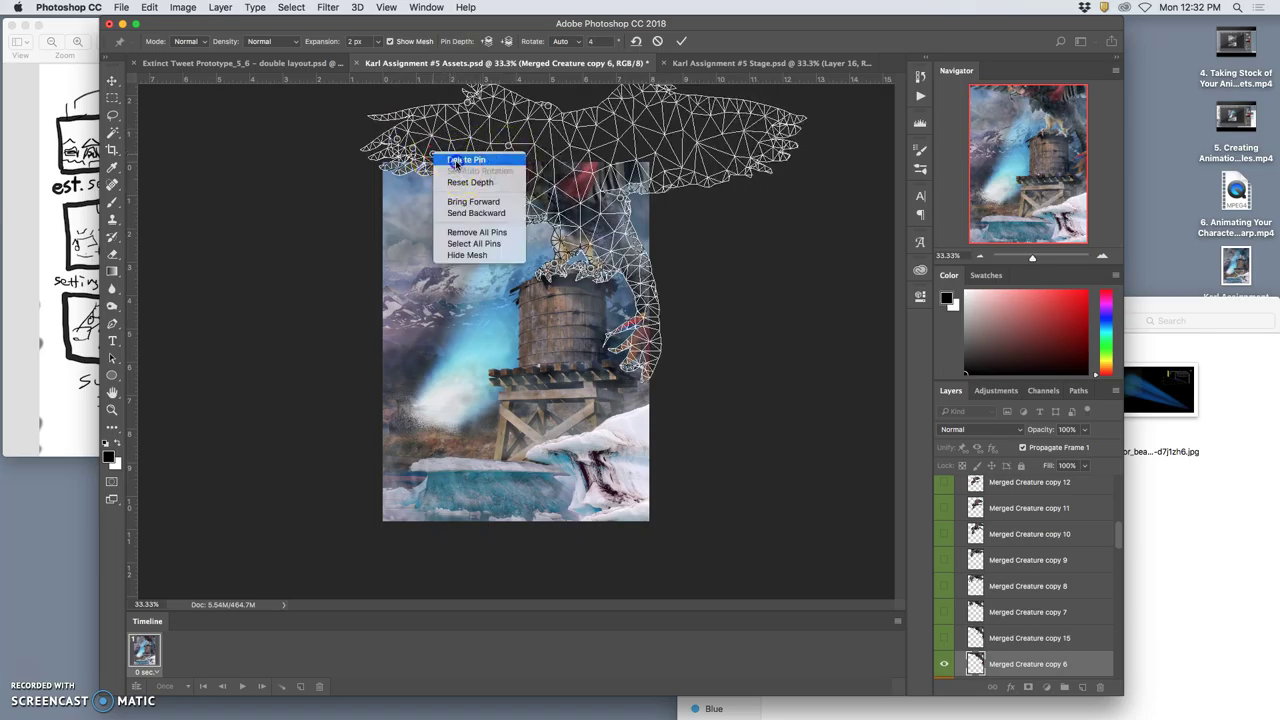
pyautogui.click(414, 149)
pyautogui.rightClick(412, 150)
pyautogui.click(432, 160)
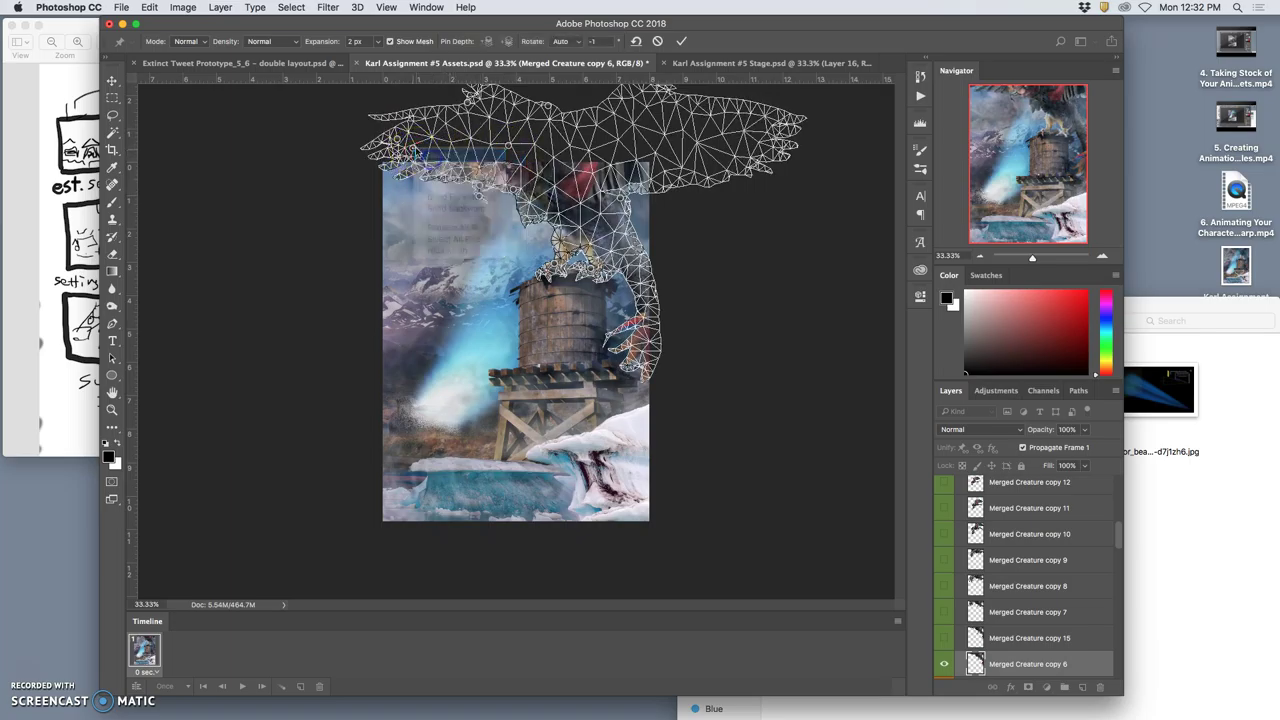
pyautogui.rightClick(471, 106)
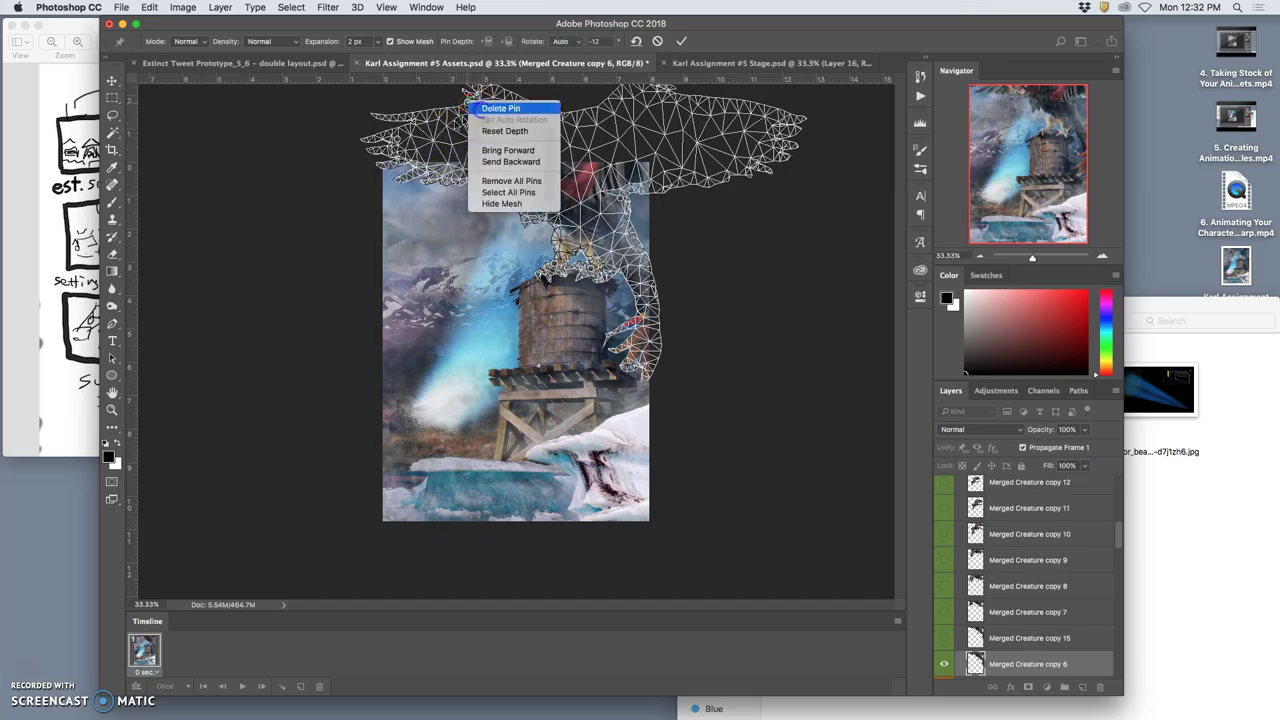
pyautogui.click(492, 108)
pyautogui.rightClick(402, 142)
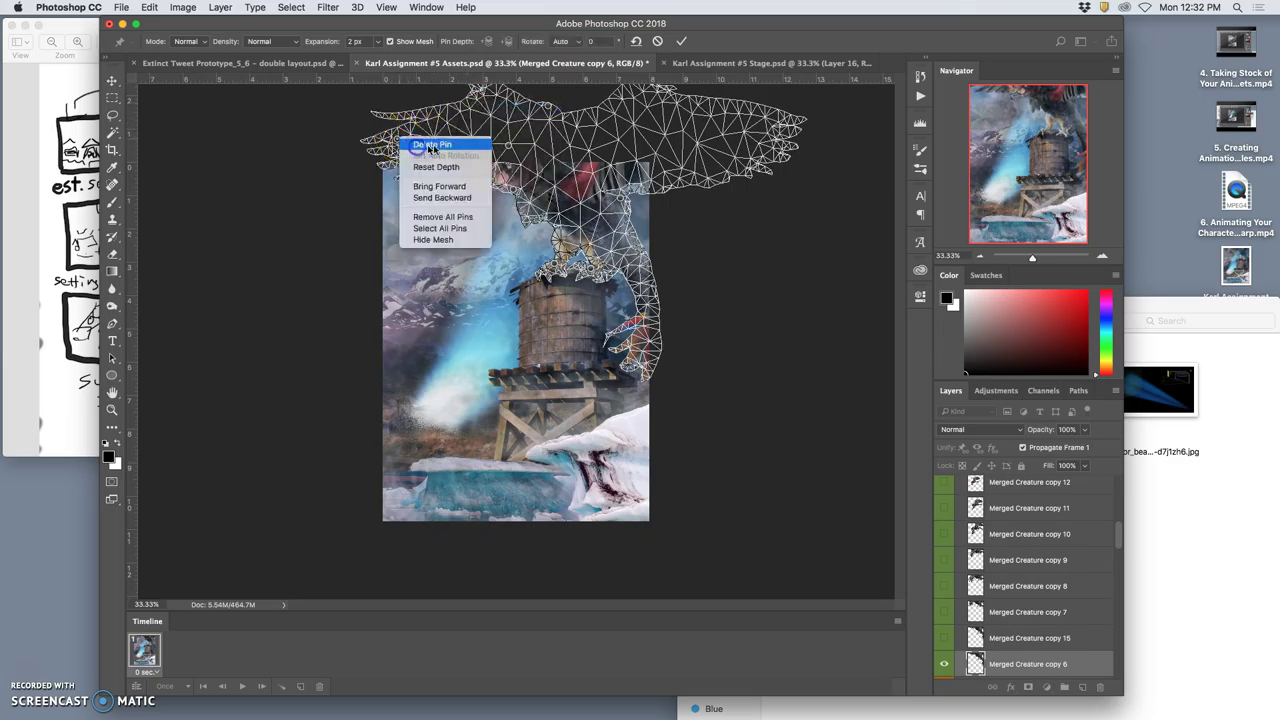
pyautogui.click(431, 146)
# Pull the tip of the head-side wing downward, adjust the warp around the head, and apply the Puppet Warp.
pyautogui.moveTo(400, 141); pyautogui.dragTo(405, 168)
pyautogui.click(488, 188)
pyautogui.moveTo(482, 203); pyautogui.dragTo(507, 158)
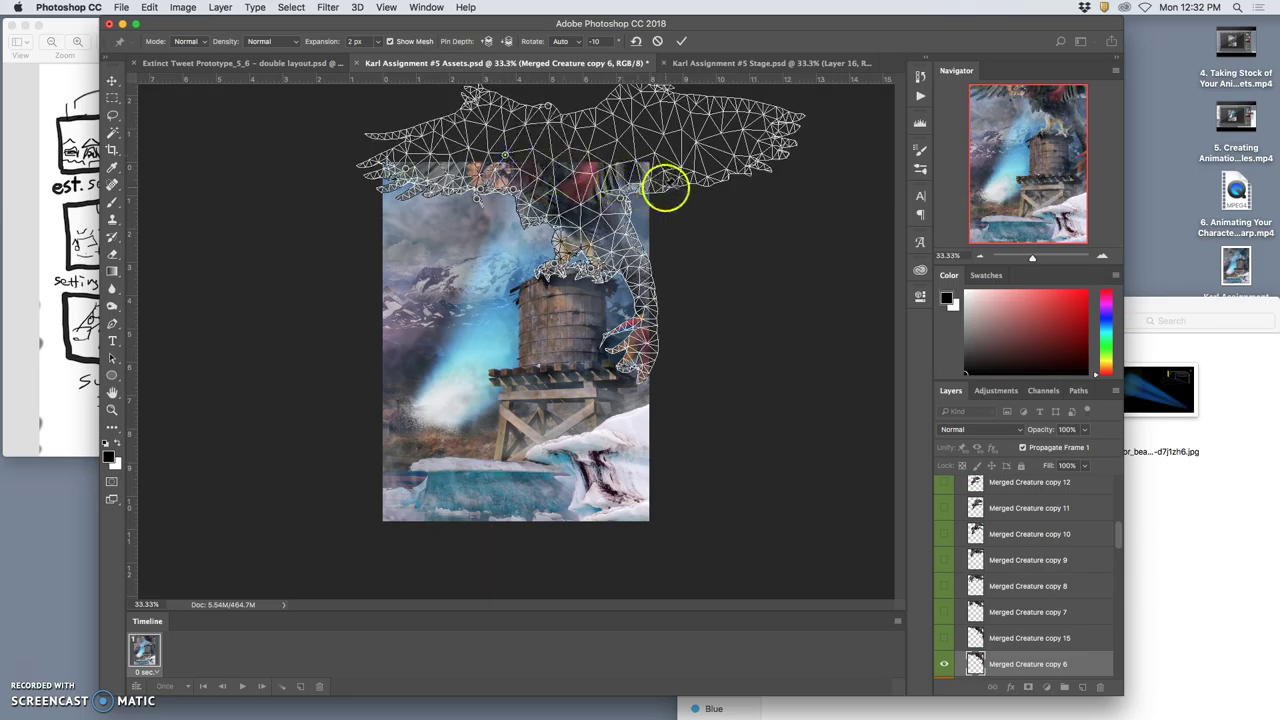
pyautogui.press('Return')
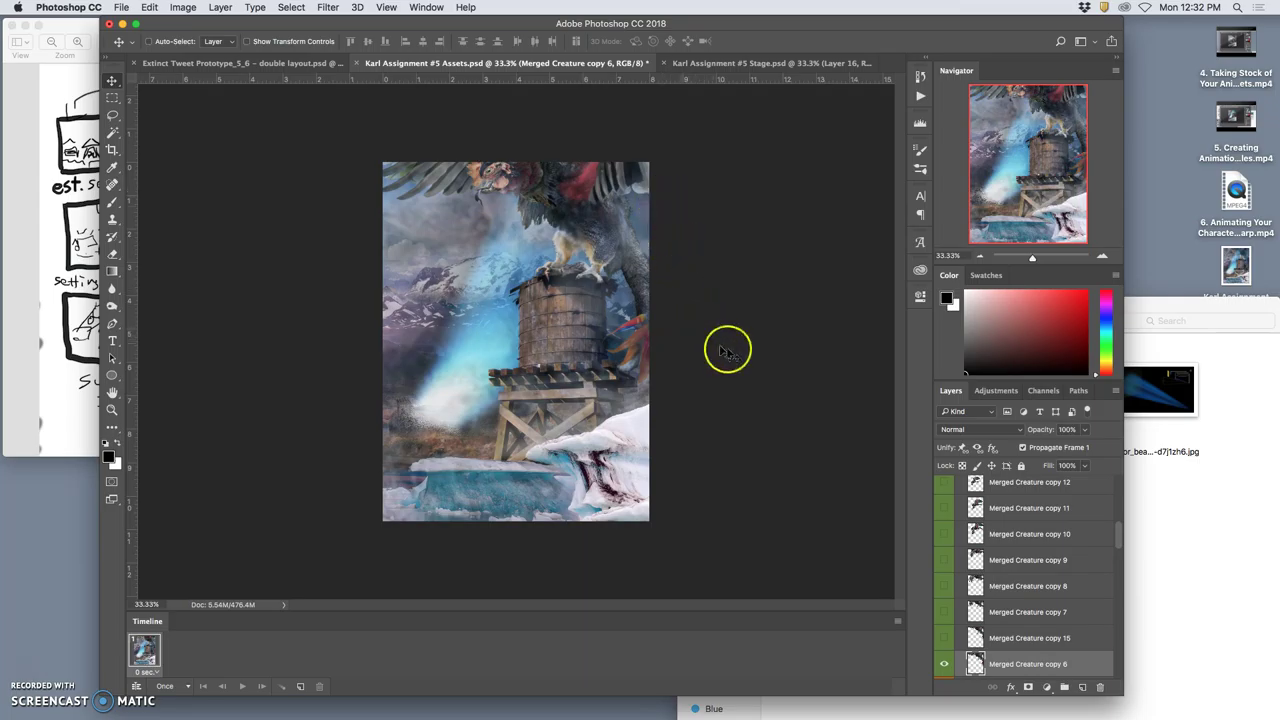
# Compare the warped creature in the Assets document with the frame in the Stage document.
pyautogui.click(767, 68)
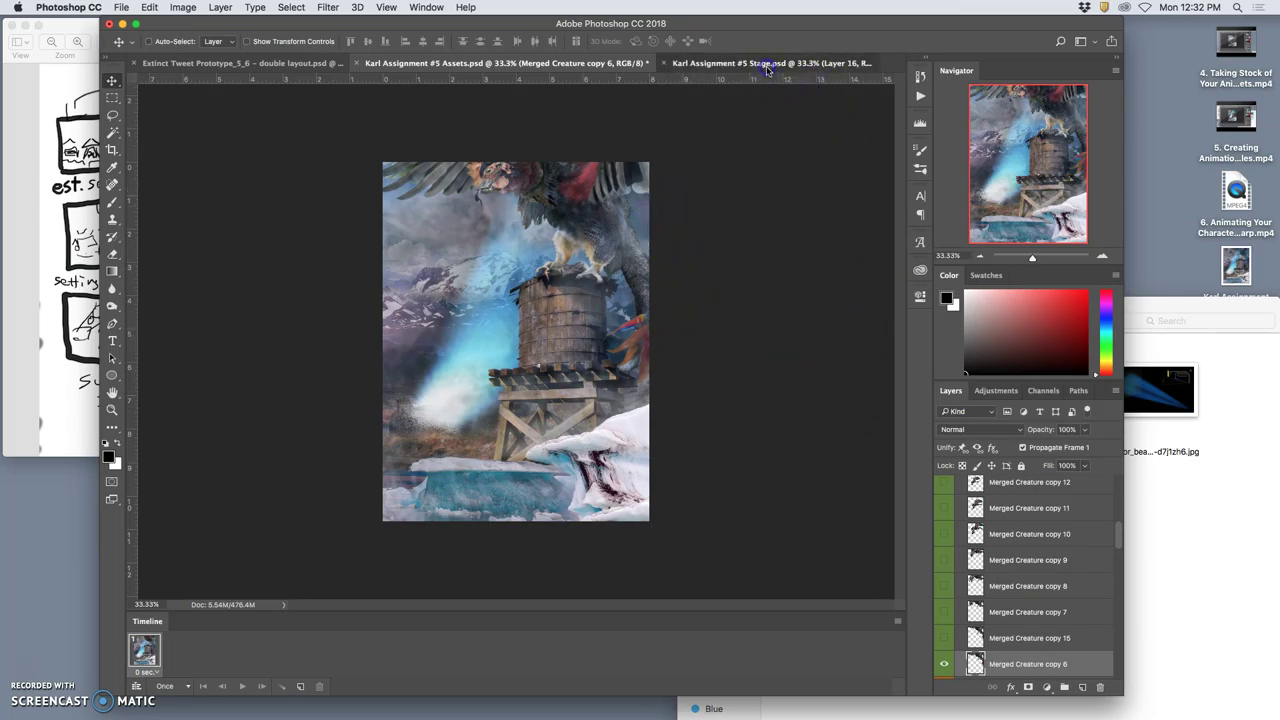
pyautogui.click(592, 66)
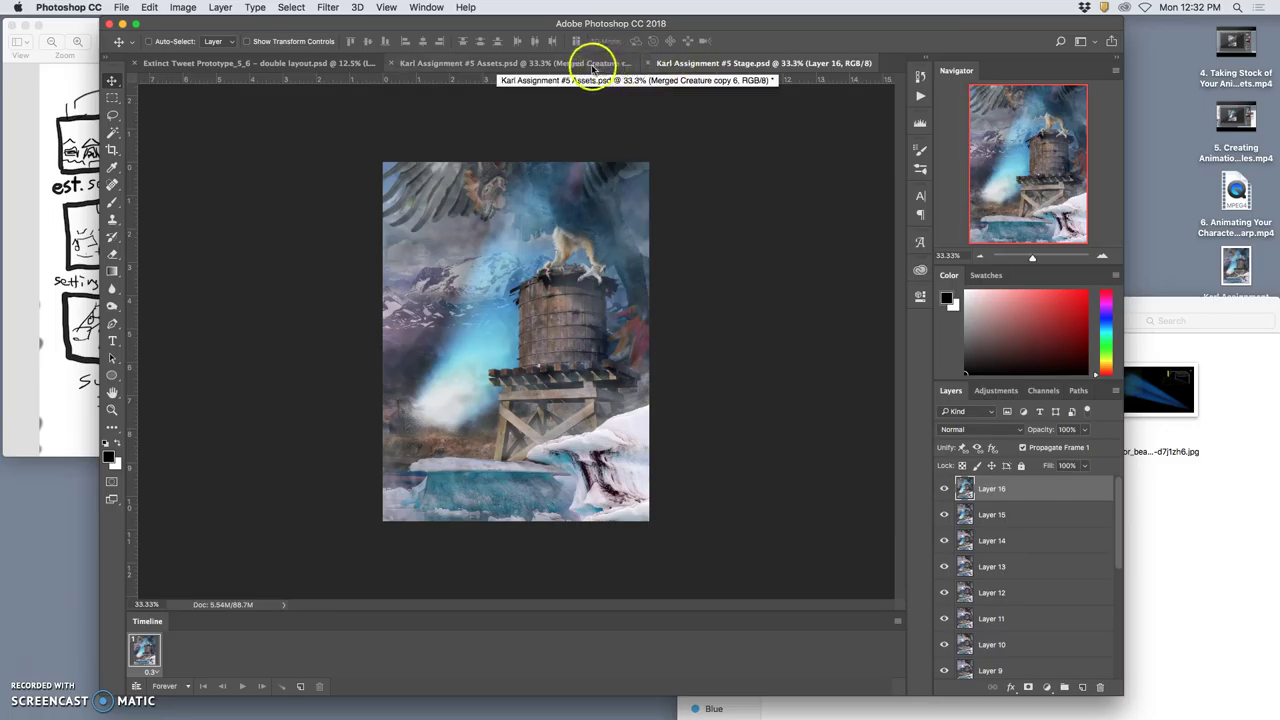
pyautogui.click(694, 63)
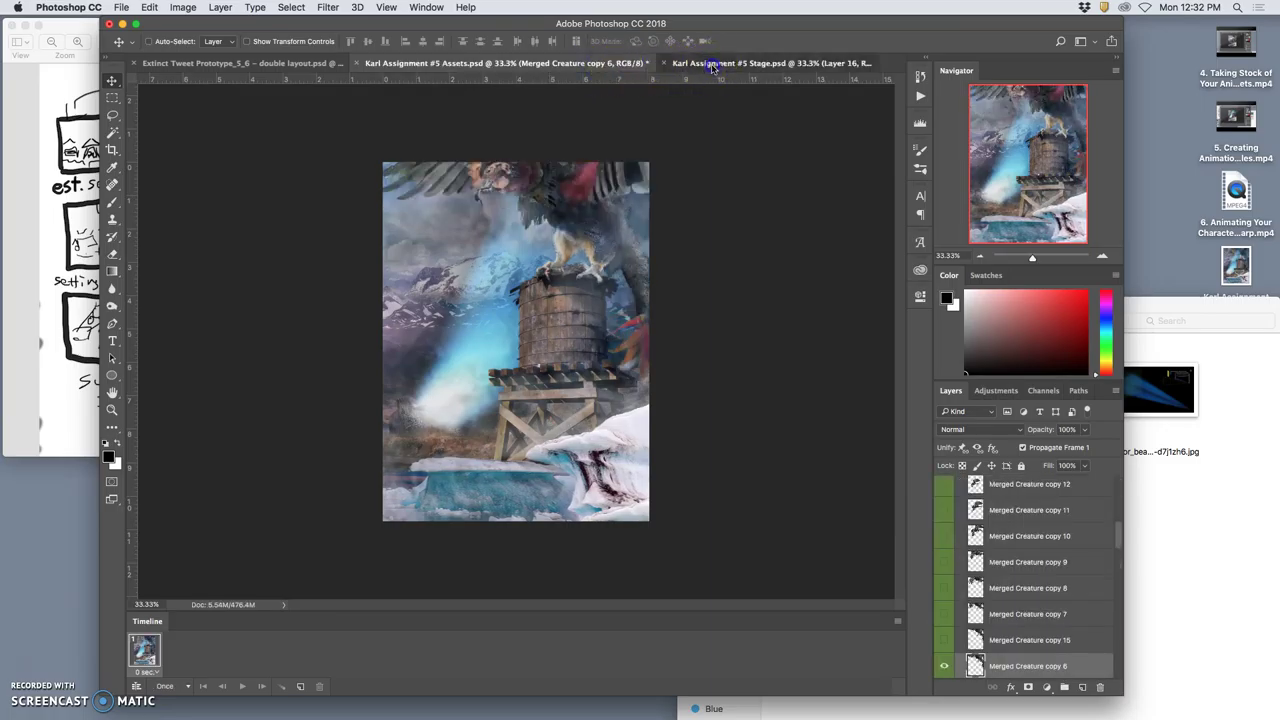
pyautogui.click(604, 64)
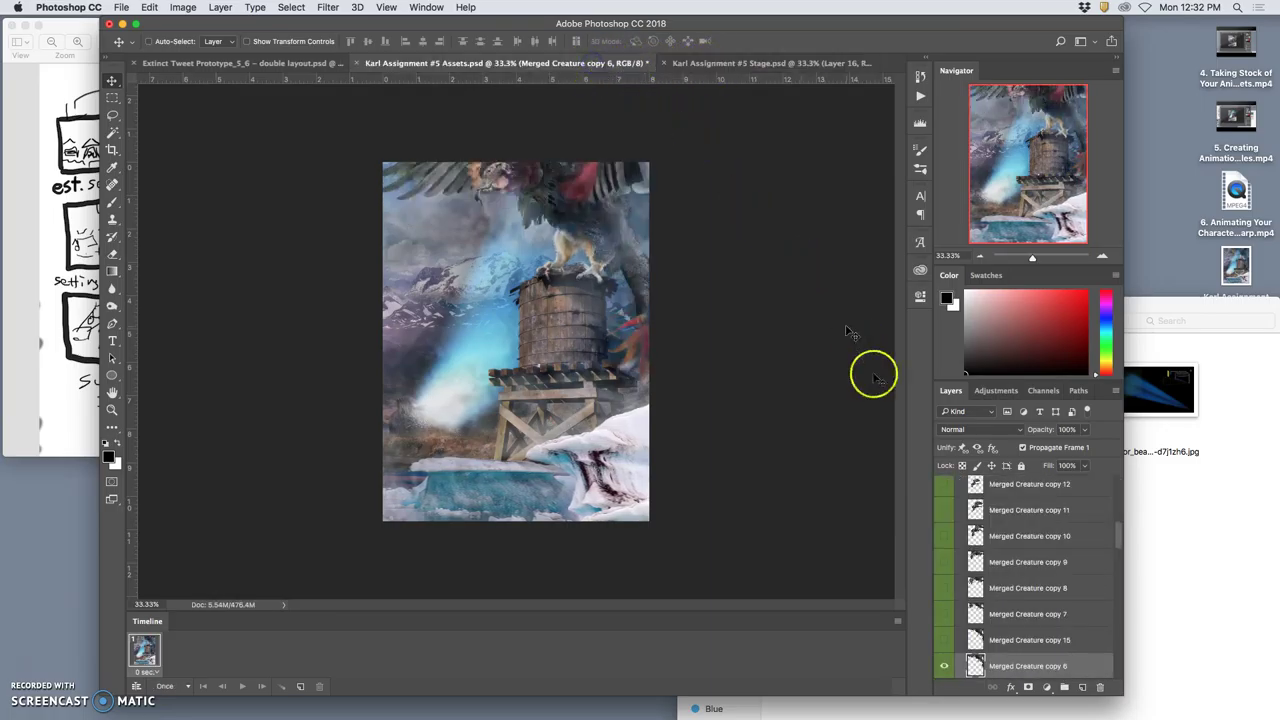
# Set the Tractor Beam copy layer's opacity to 100% and compare the beam with the Stage document.
pyautogui.scroll(-5, 1010, 599)
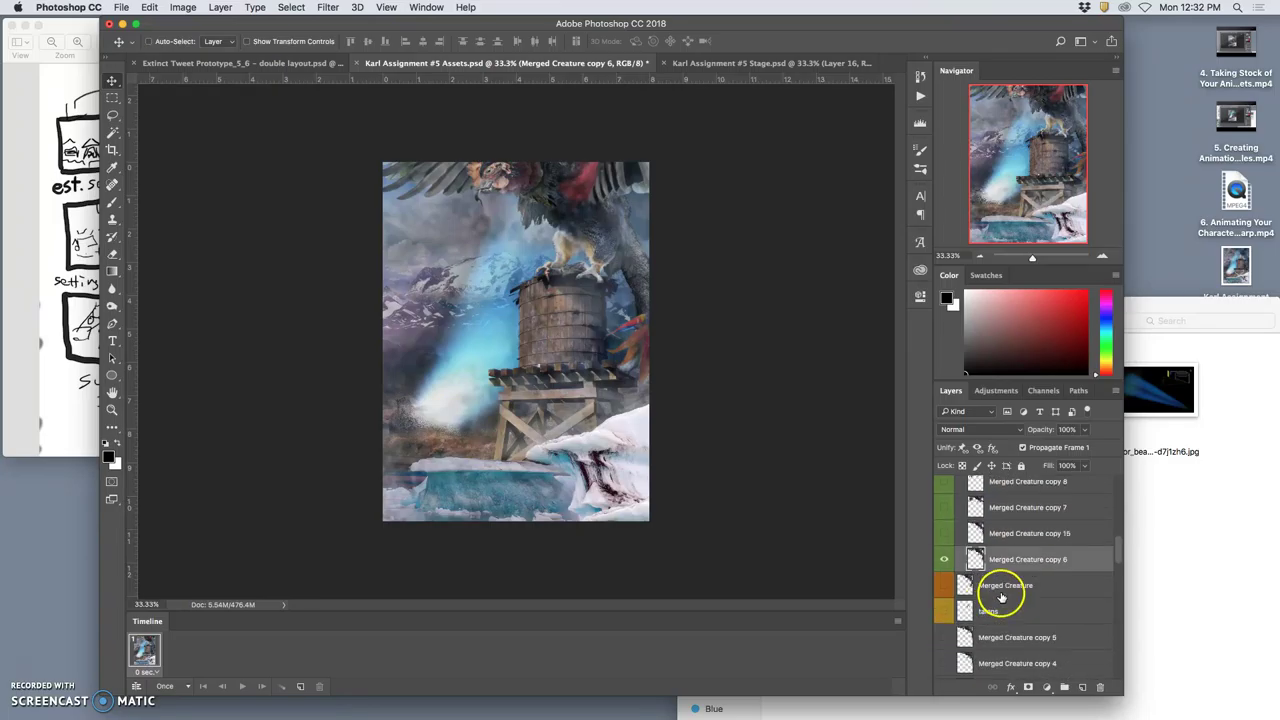
pyautogui.click(985, 590)
pyautogui.click(1082, 430)
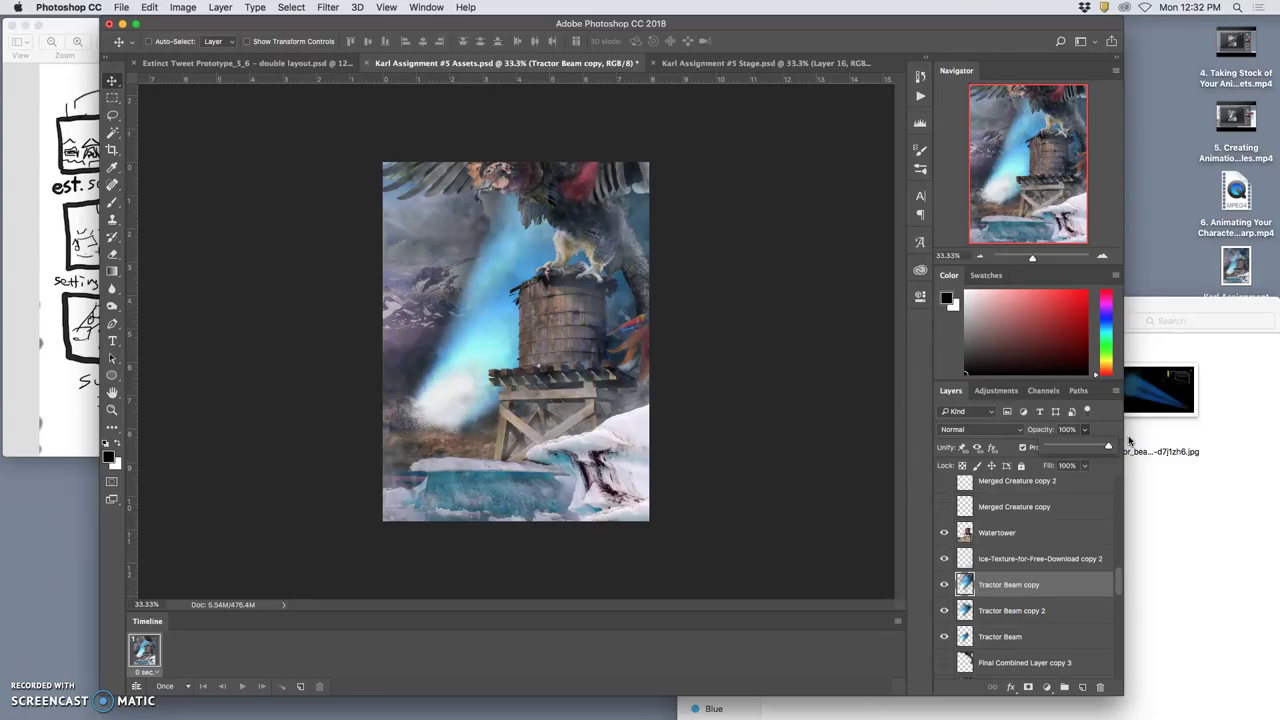
pyautogui.scroll(1, 1057, 575)
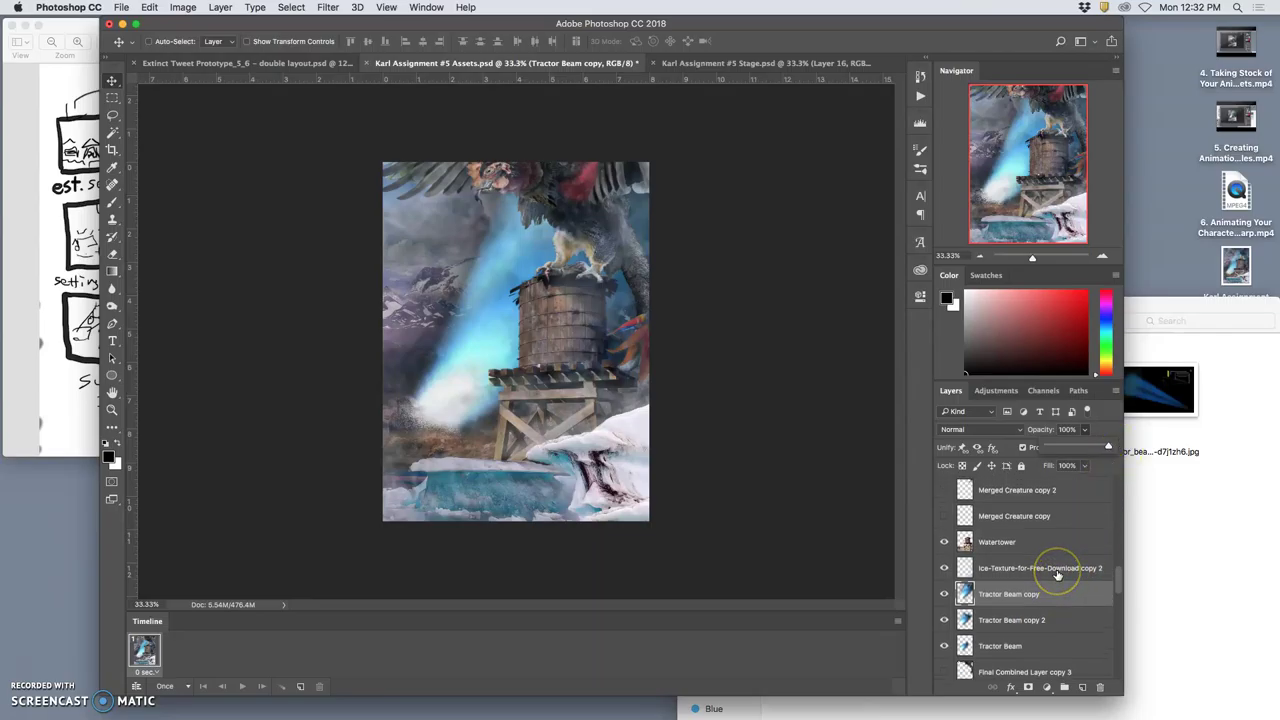
pyautogui.scroll(1, 1057, 575)
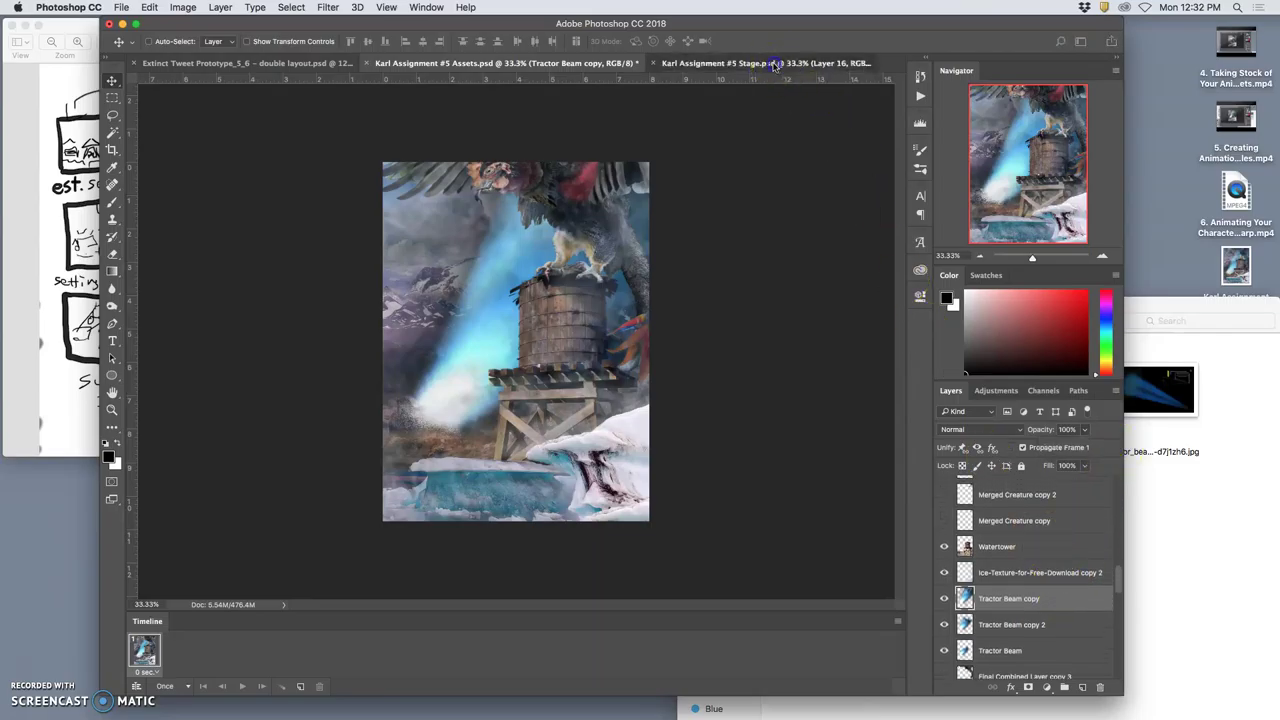
pyautogui.click(770, 64)
pyautogui.click(617, 65)
# Move the Tractor Beam copy layer up the stack to just above the Sucked In group.
pyautogui.scroll(-4, 1038, 560)
pyautogui.click(1012, 621)
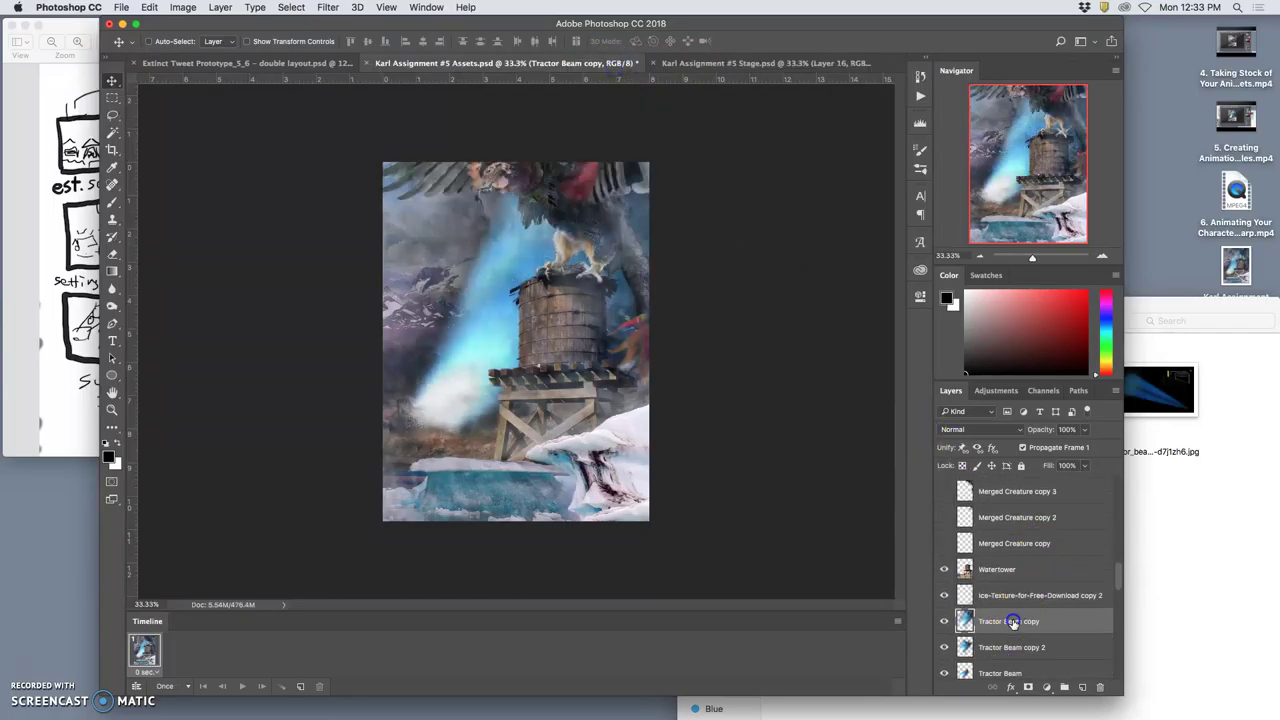
pyautogui.press('super+bracketright')
pyautogui.press('super+bracketright')
pyautogui.press('super+bracketright')
pyautogui.press('super+bracketright')
pyautogui.press('super+bracketright')
pyautogui.press('super+bracketright')
pyautogui.press('super+bracketright')
pyautogui.press('super+bracketright')
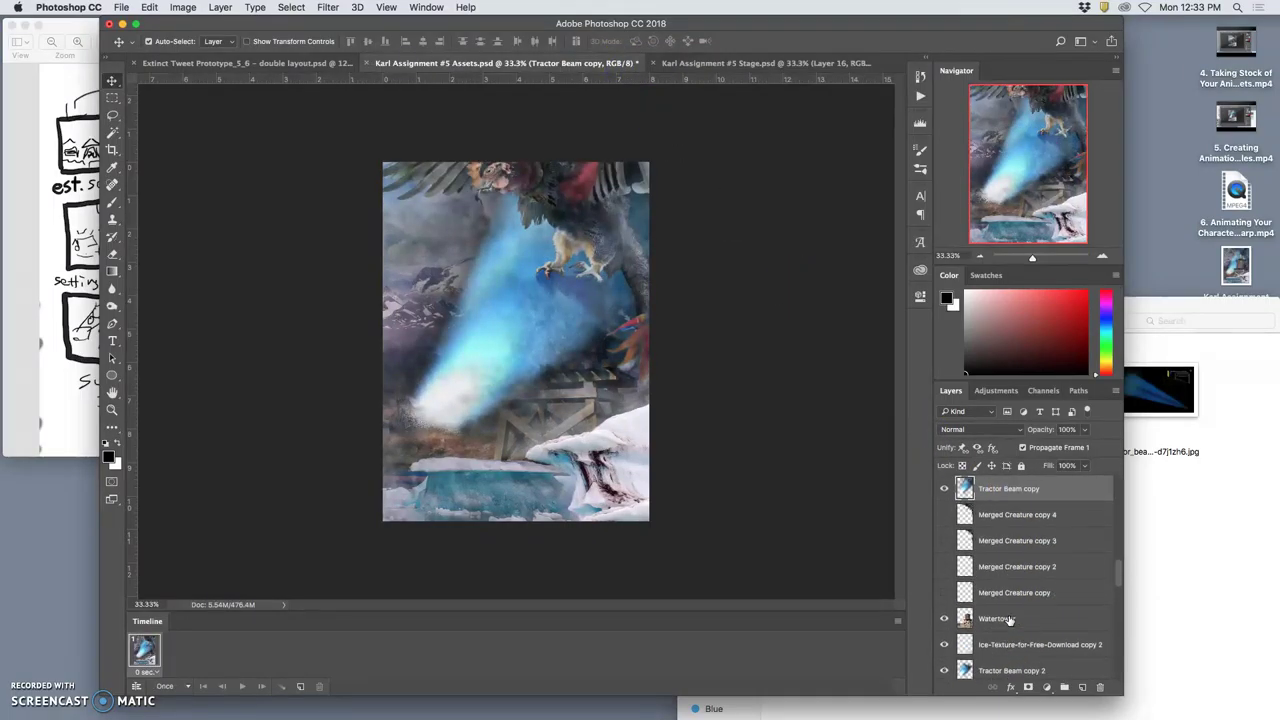
pyautogui.press('super+bracketright')
pyautogui.press('super+bracketright')
pyautogui.press('super+bracketright')
pyautogui.press('super+bracketright')
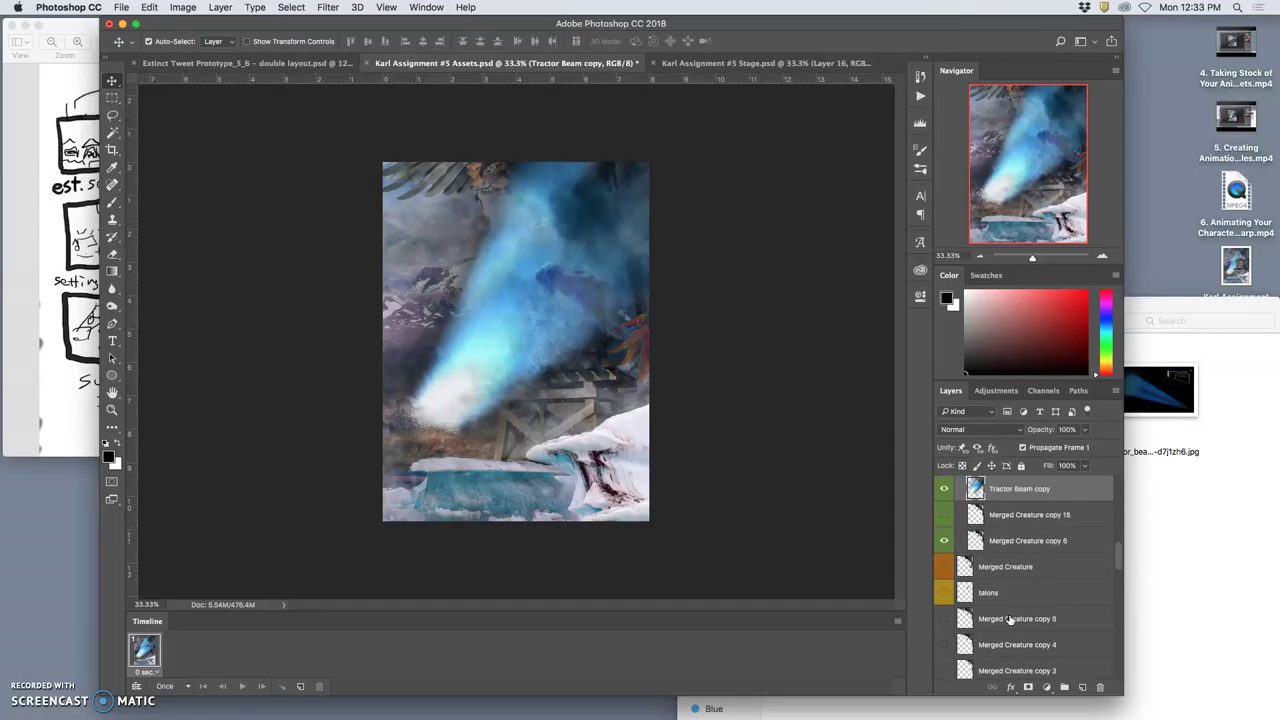
pyautogui.press('super+bracketright')
pyautogui.press('super+bracketright')
pyautogui.press('super+bracketright')
pyautogui.press('super+bracketright')
pyautogui.press('super+bracketright')
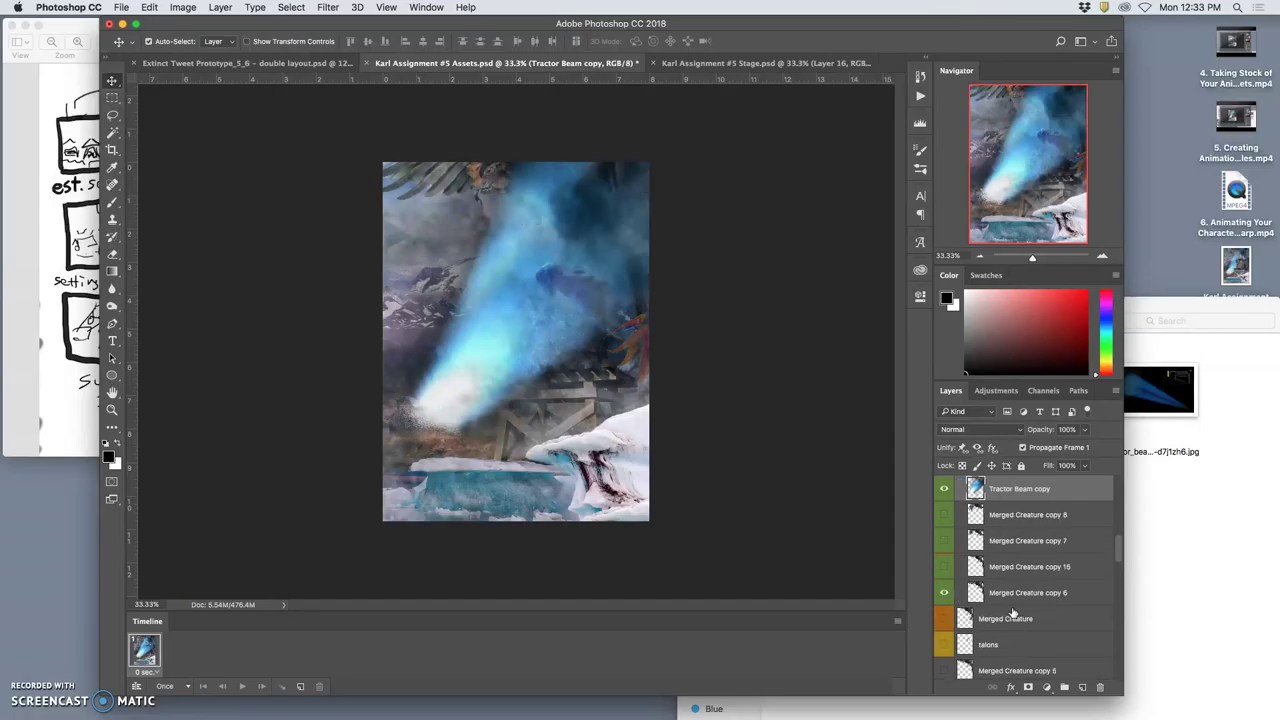
pyautogui.press('super+bracketright')
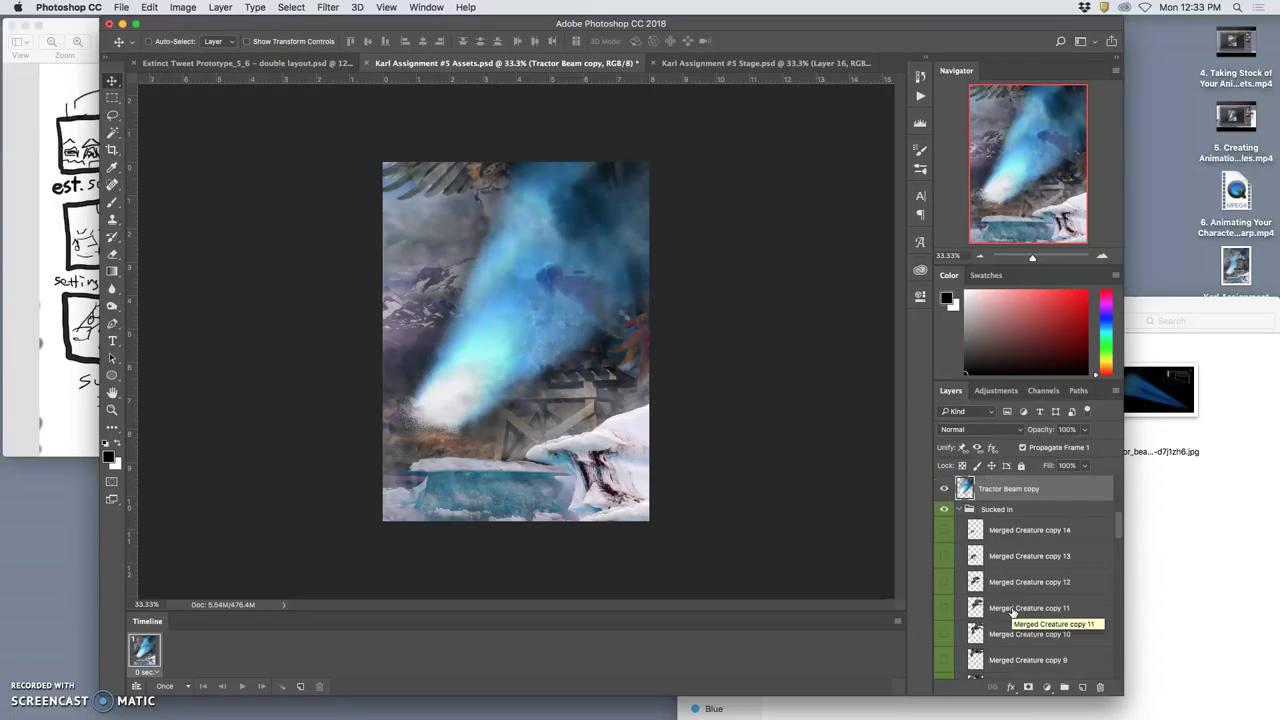
# Lower the Tractor Beam copy layer's opacity to 77%.
pyautogui.scroll(1, 1013, 612)
pyautogui.click(1084, 429)
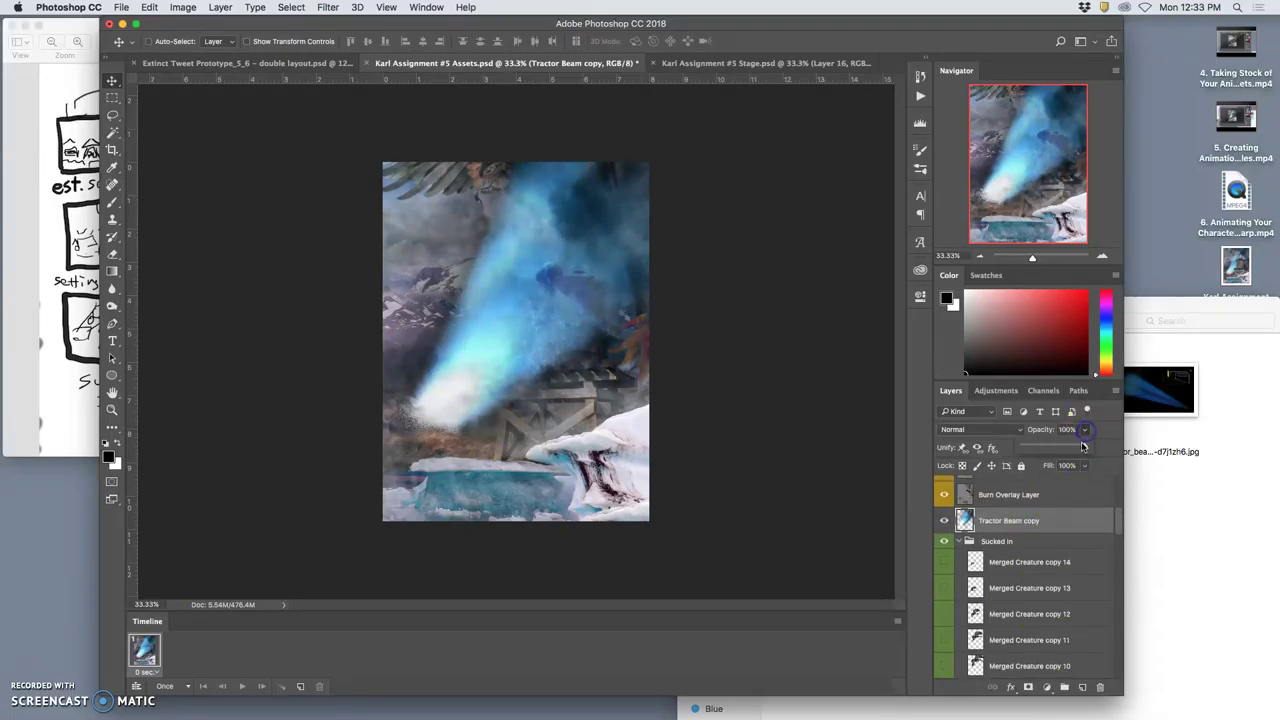
pyautogui.moveTo(1082, 446); pyautogui.dragTo(1067, 447)
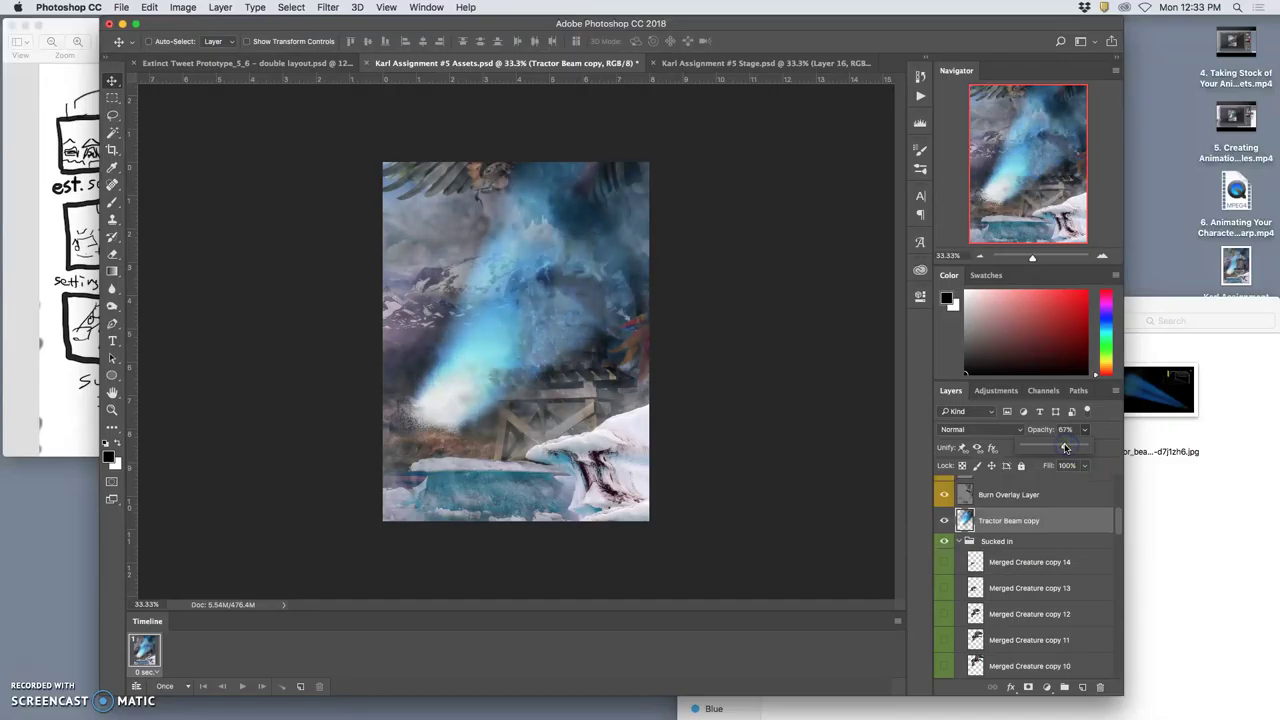
pyautogui.moveTo(1068, 447); pyautogui.dragTo(1075, 447)
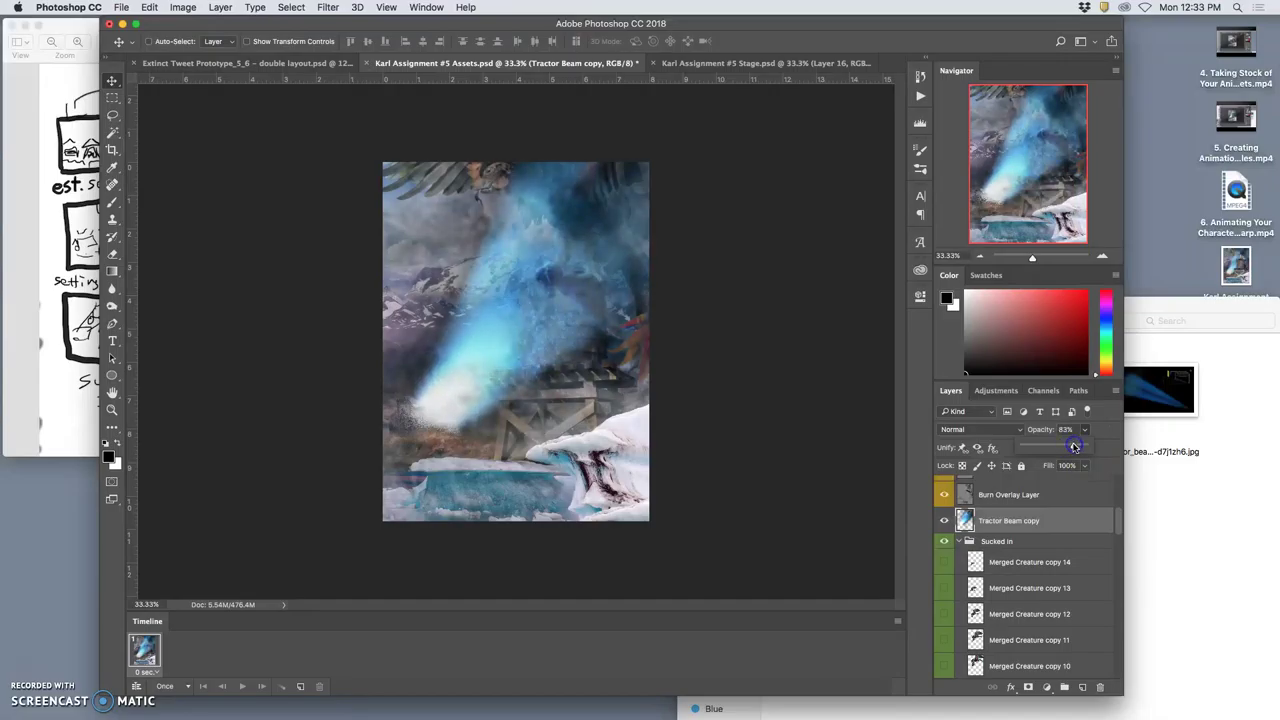
# Compare the semi-transparent tractor beam in the Assets document with the Stage document's frame.
pyautogui.click(735, 64)
pyautogui.click(628, 68)
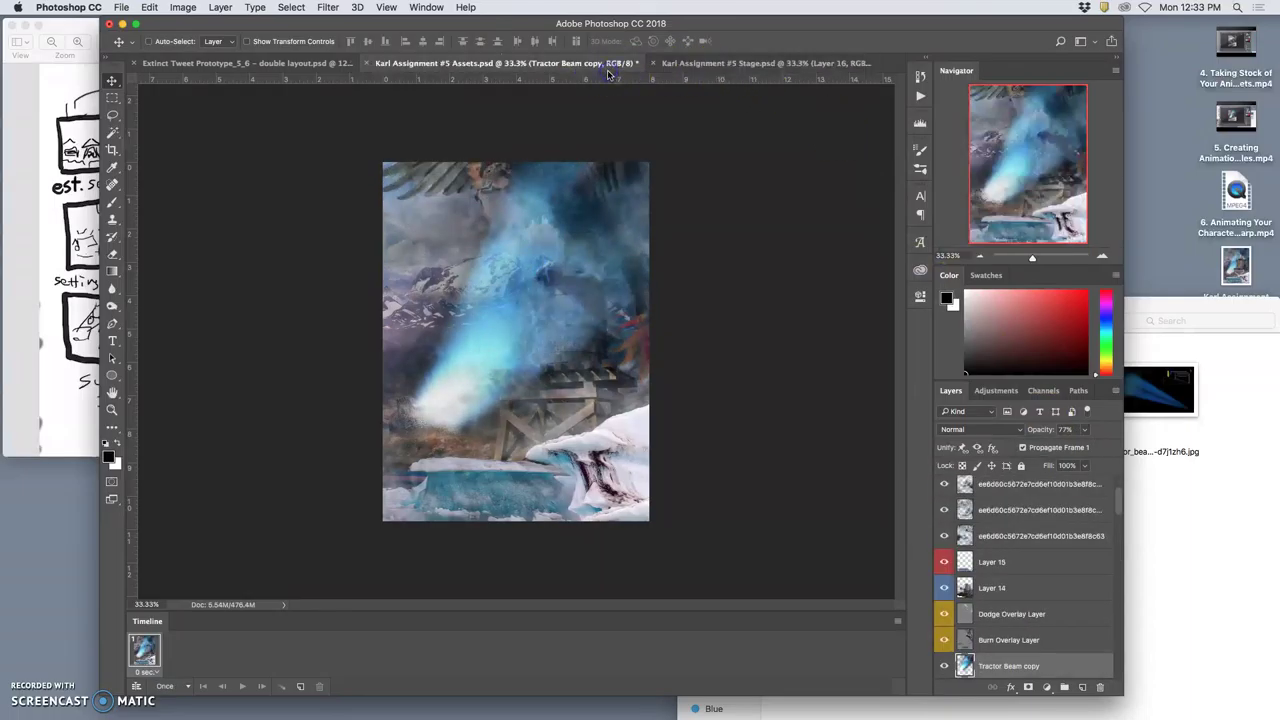
pyautogui.click(700, 60)
pyautogui.click(634, 63)
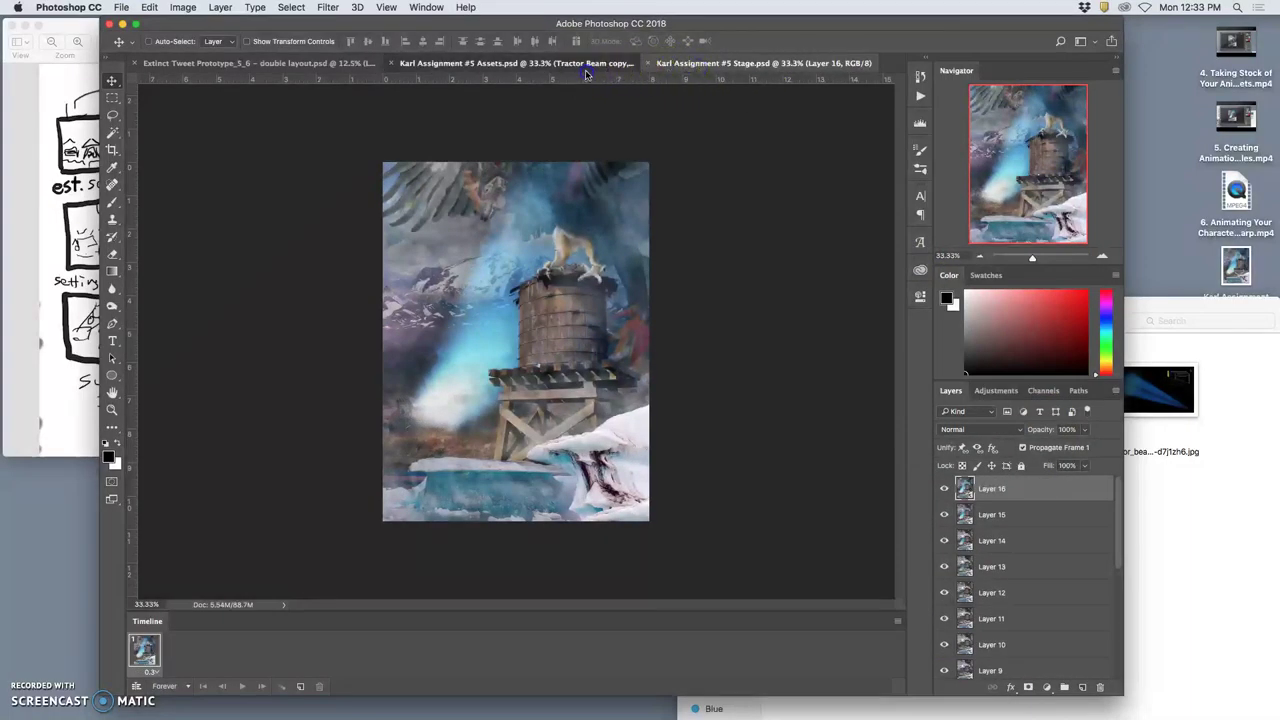
# Lower the opacity of the three ee6d60c5672e7cd6ef10d01b3e8f8c63 texture layers in Assets, the lowest one to 23%, and compare with the Stage frame.
pyautogui.click(705, 64)
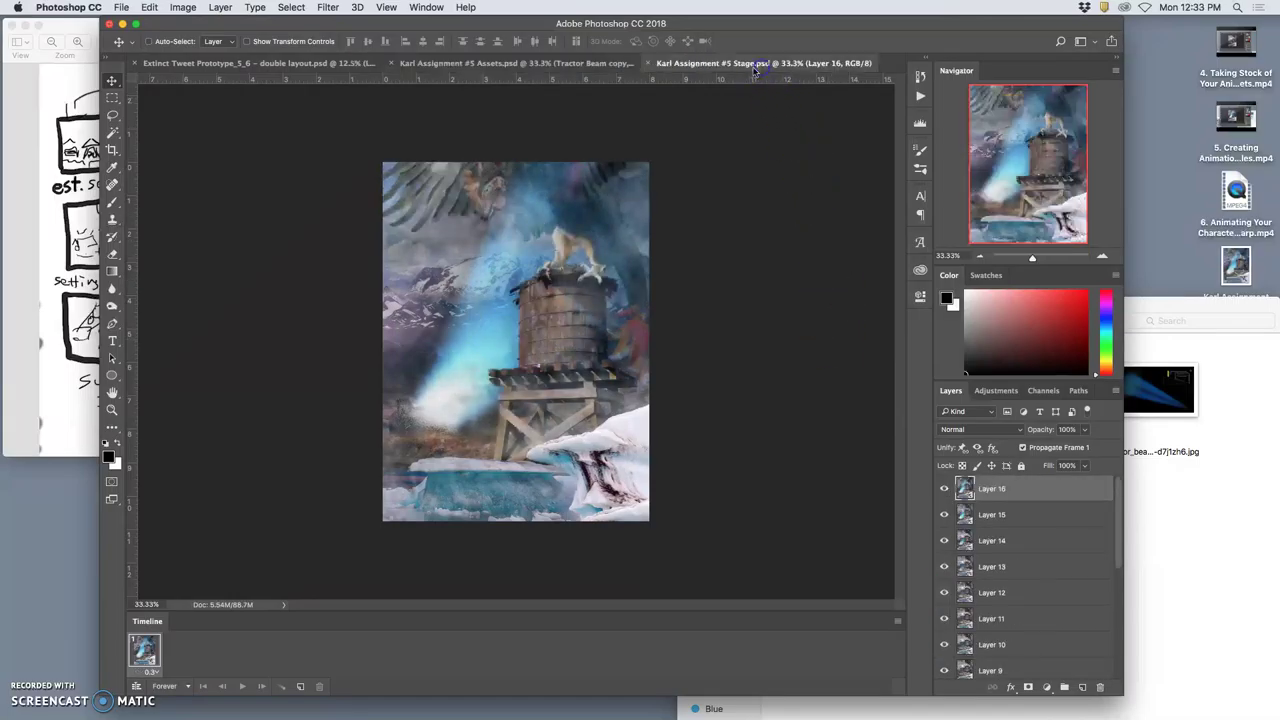
pyautogui.click(606, 66)
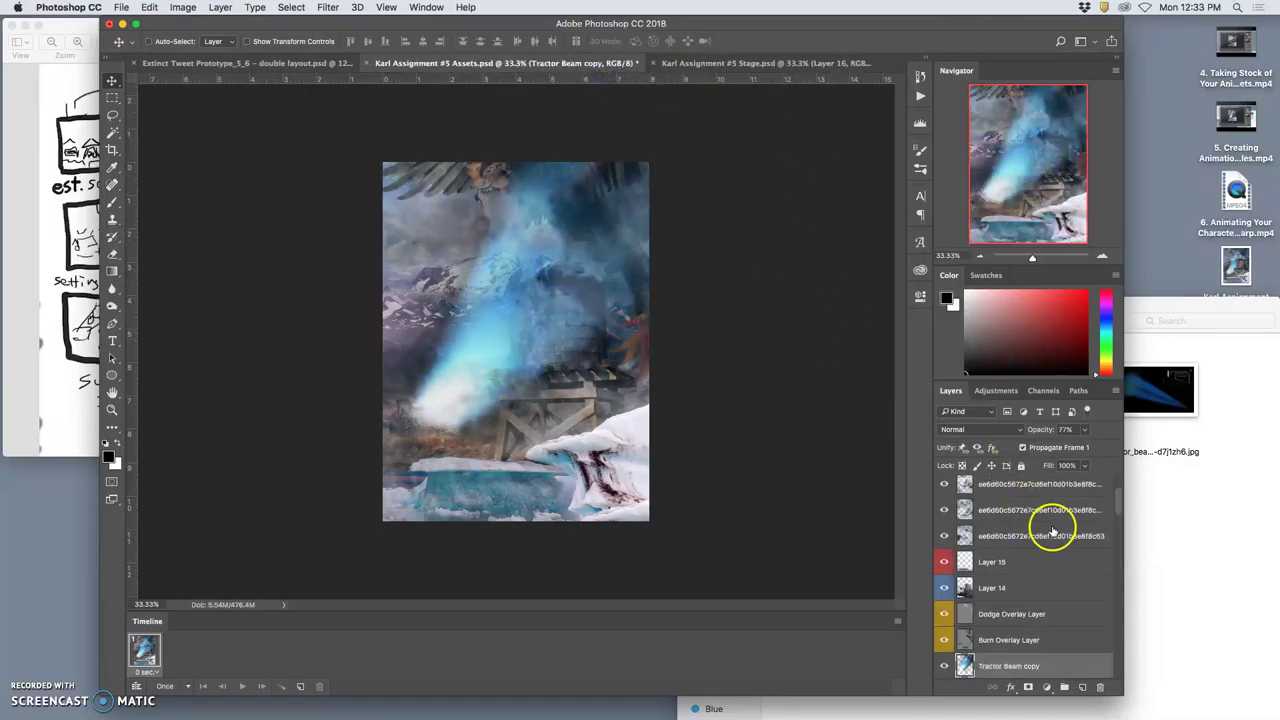
pyautogui.click(1024, 489)
pyautogui.click(1085, 431)
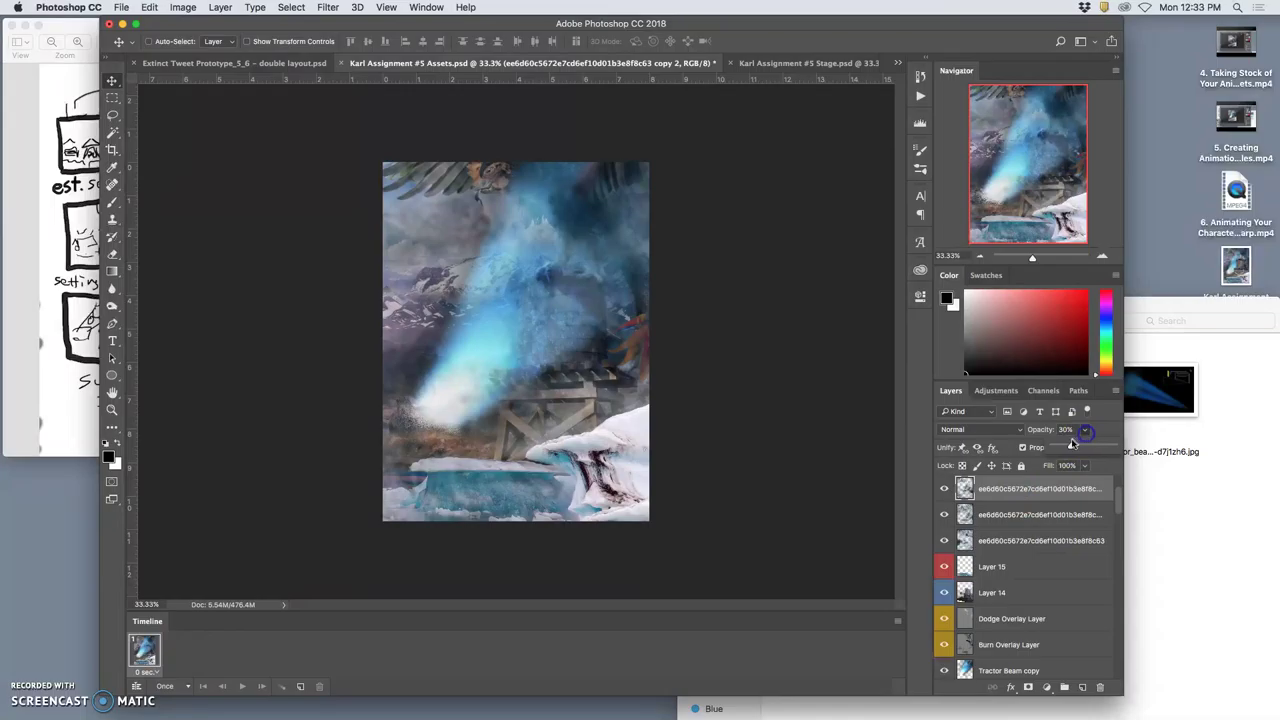
pyautogui.click(1045, 514)
pyautogui.click(1084, 430)
pyautogui.click(1040, 540)
pyautogui.click(1084, 429)
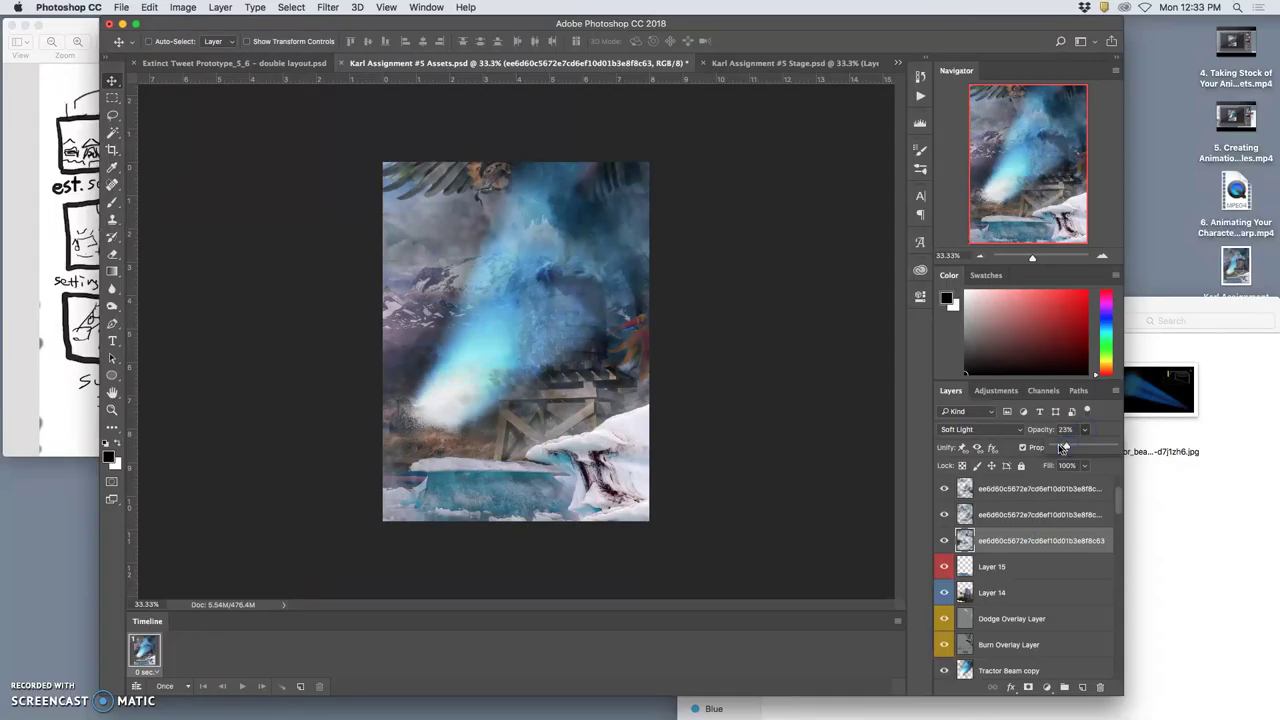
pyautogui.click(740, 63)
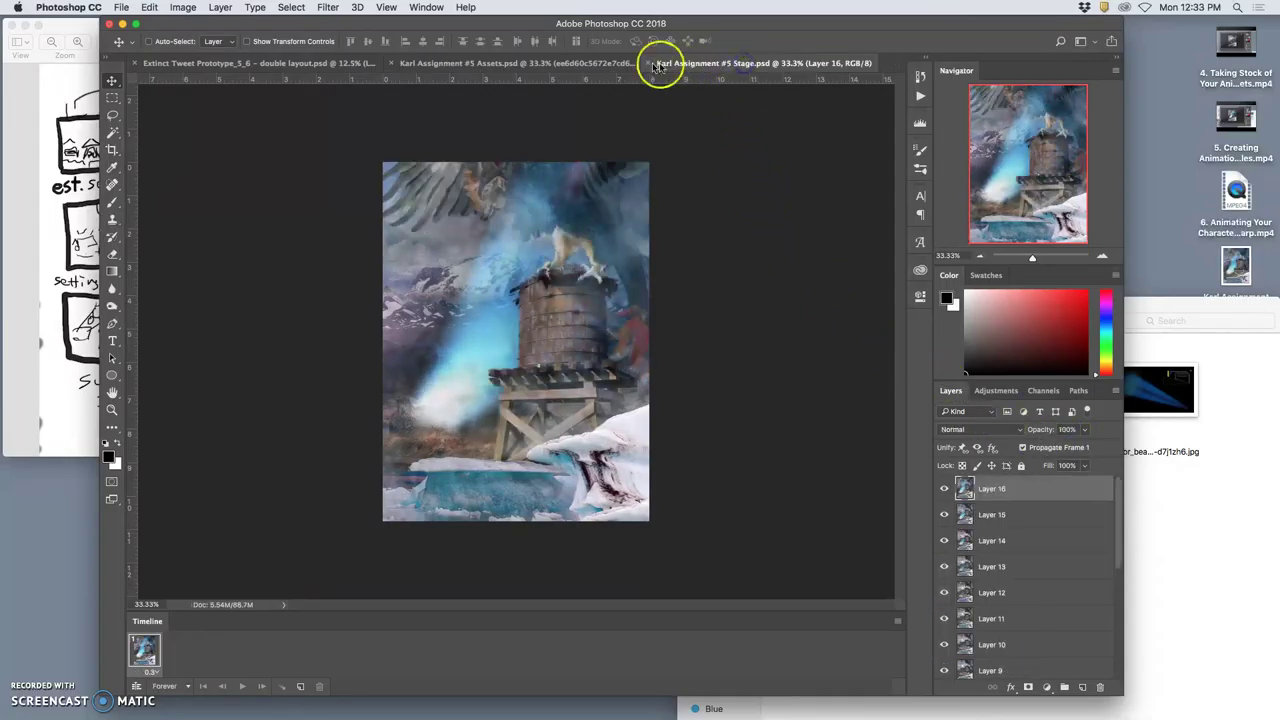
pyautogui.click(599, 64)
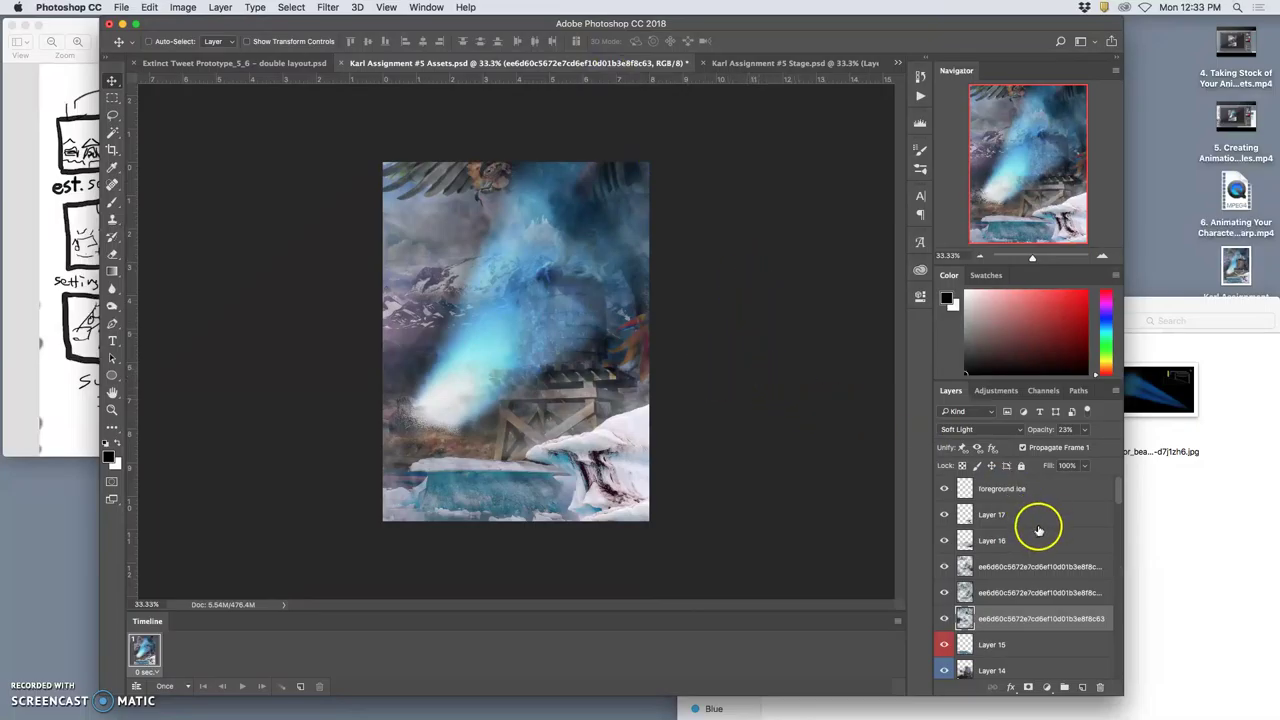
# Stamp all visible layers of the Assets document into a new merged layer above the foreground ice layer.
pyautogui.click(1006, 490)
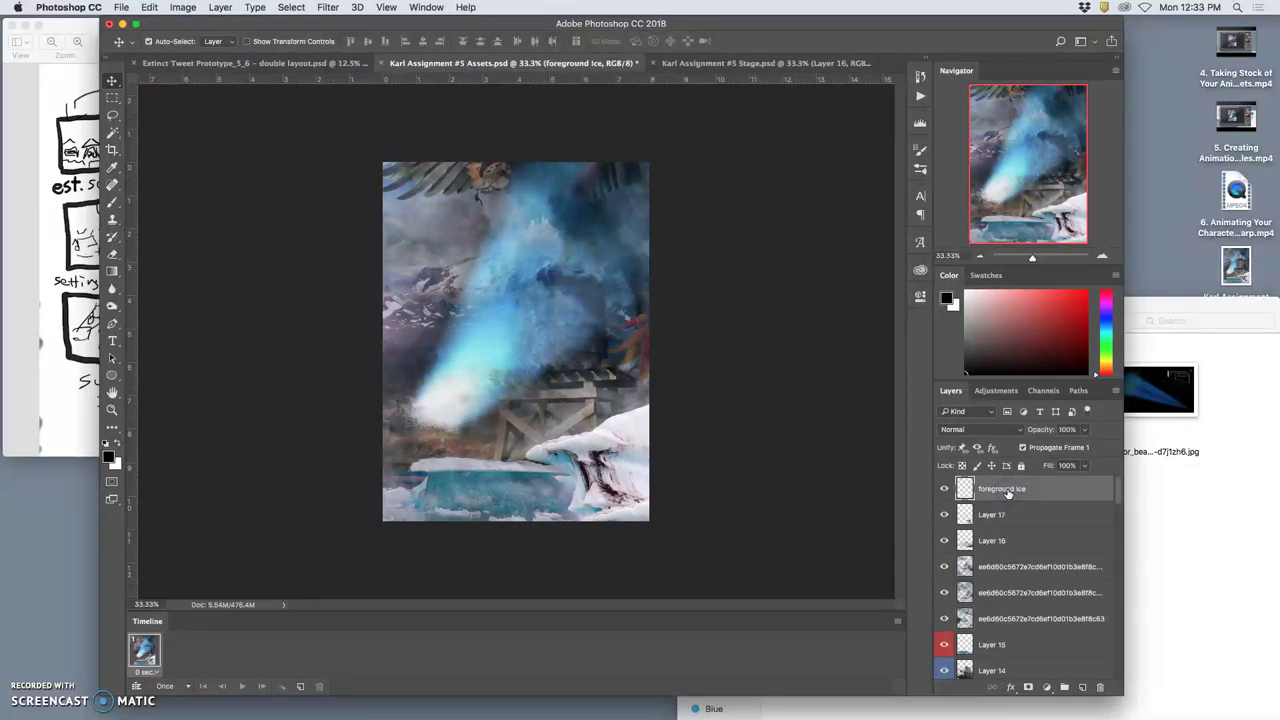
pyautogui.click(220, 7)
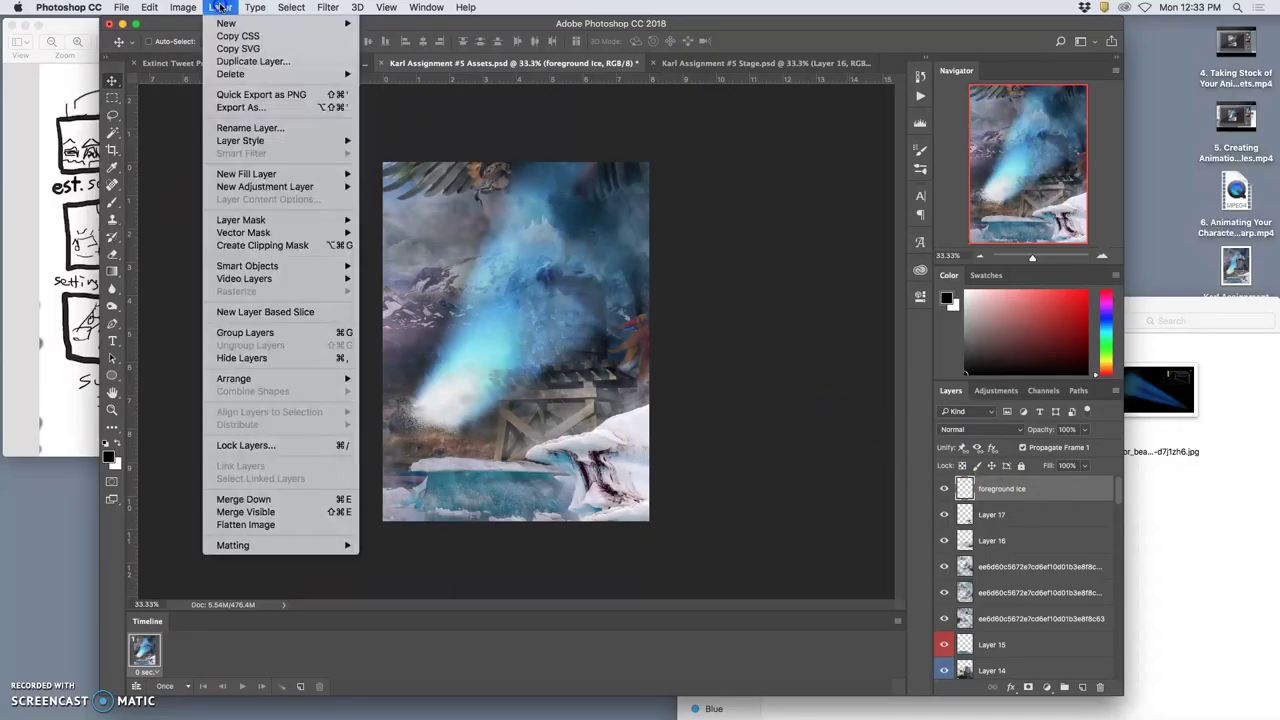
pyautogui.keyDown('alt'); pyautogui.click(254, 512); pyautogui.keyUp('alt')
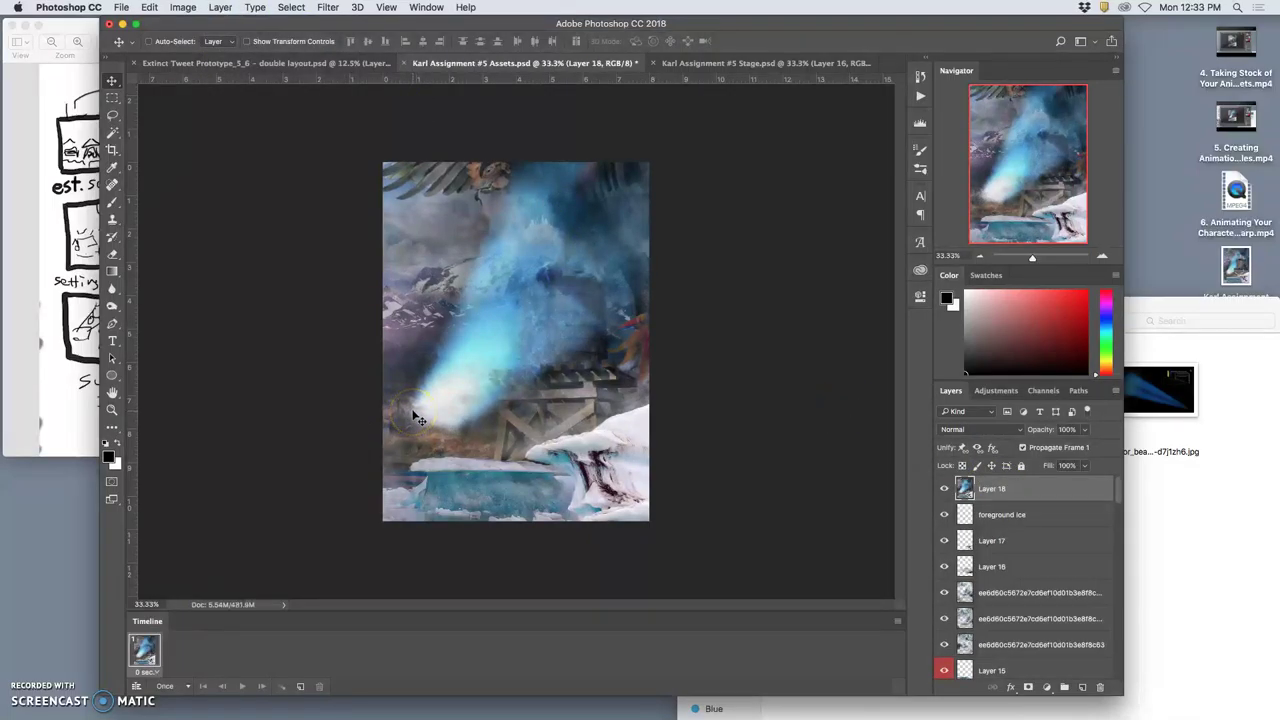
# Copy the entire merged beam image and paste it into the Stage document as a new frame above Layer 16.
pyautogui.press('super+a')
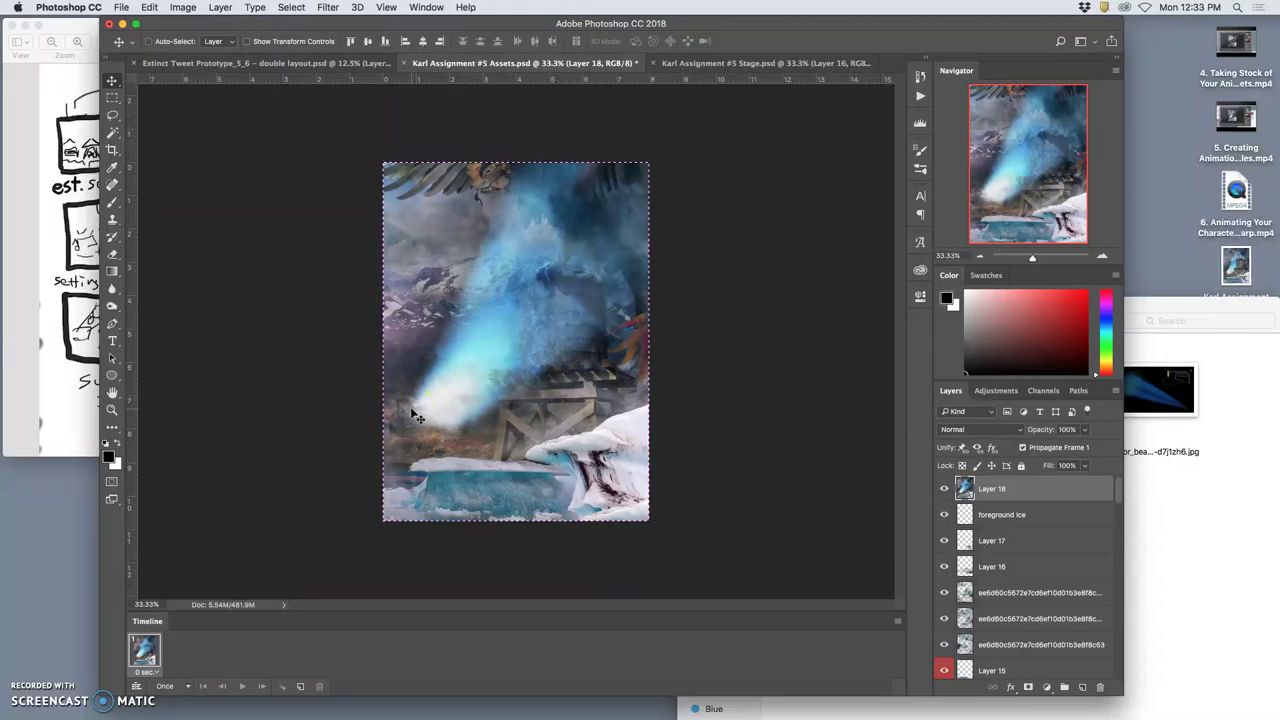
pyautogui.press('super+c')
pyautogui.click(729, 60)
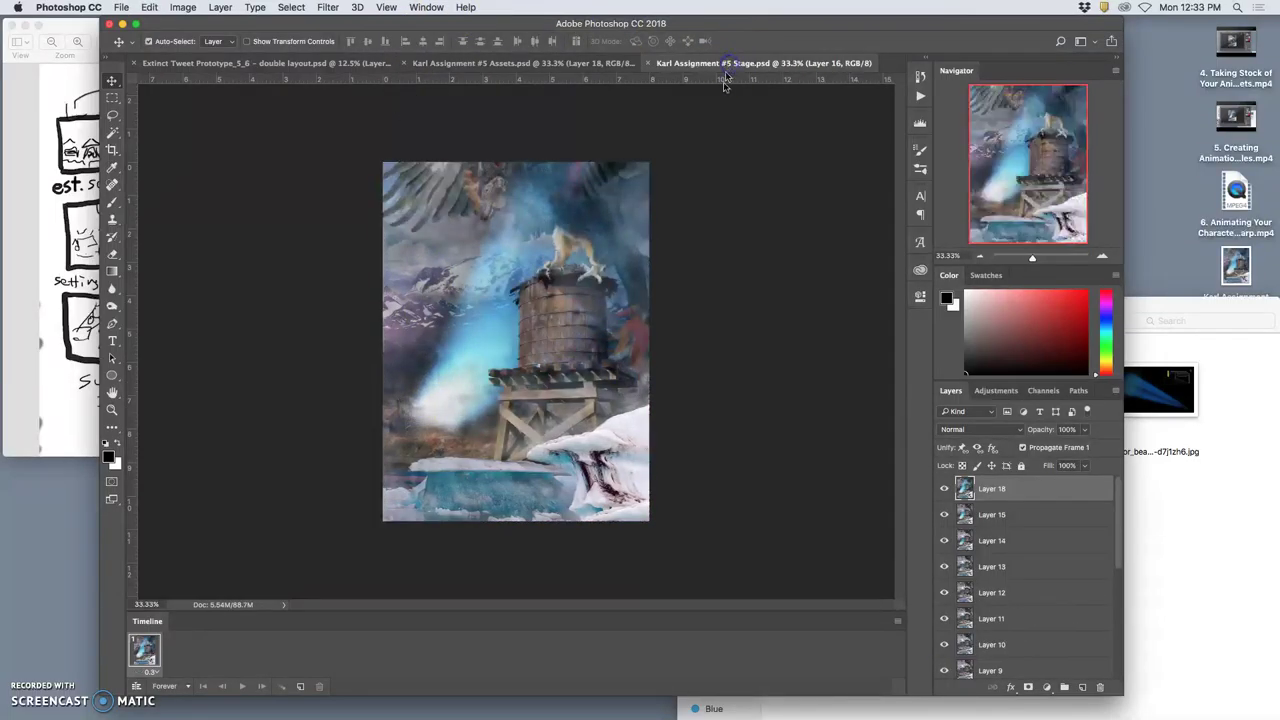
pyautogui.press('super+v')
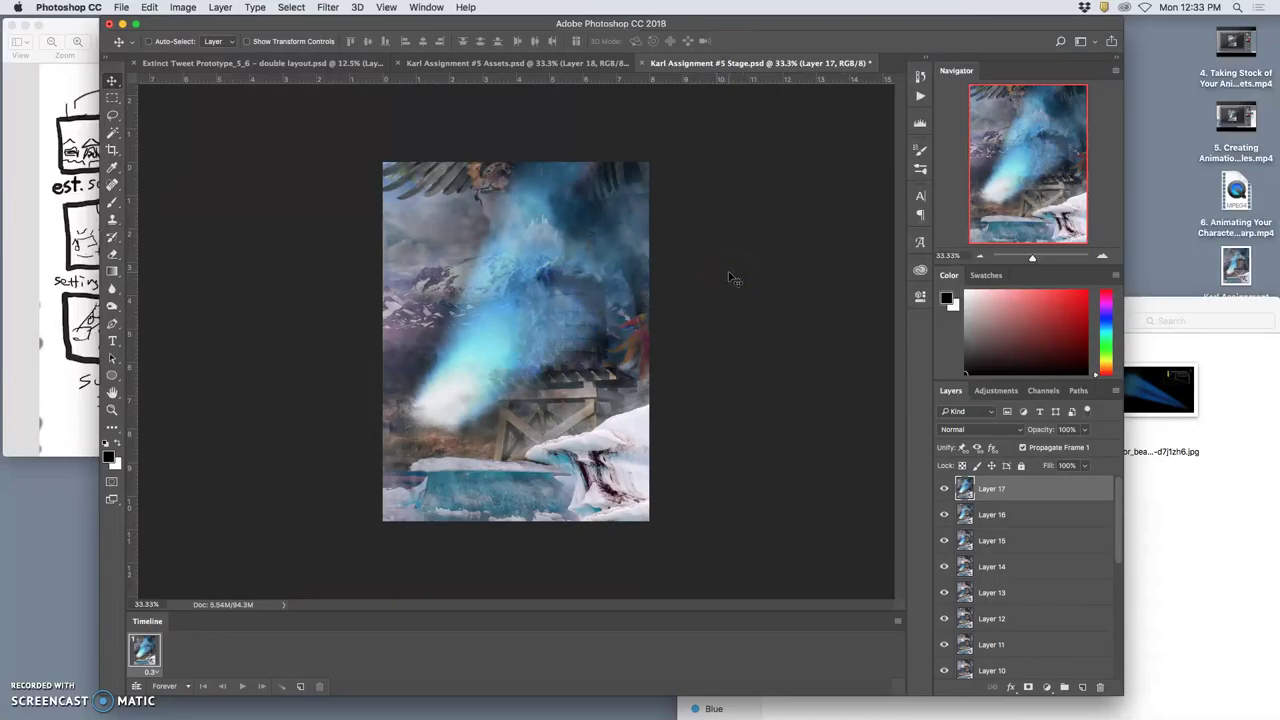
# Toggle the visibility of the newly pasted frame in the Stage document to compare it with the previous frame.
pyautogui.moveTo(945, 487); pyautogui.dragTo(962, 515)
pyautogui.click(944, 488)
pyautogui.click(944, 488)
pyautogui.click(945, 490)
pyautogui.click(945, 490)
pyautogui.click(945, 490)
# Return to the Assets document and undo the merged layer so the original stack remains.
pyautogui.click(535, 62)
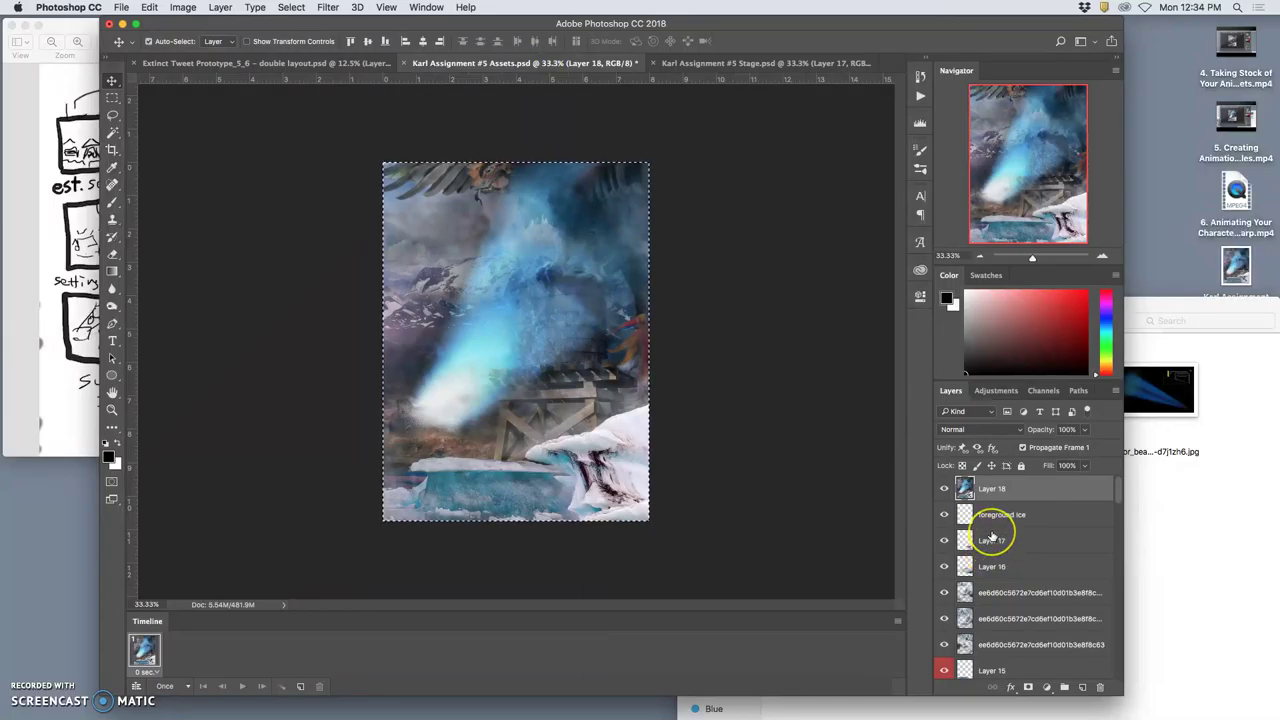
pyautogui.hotkey('ctrl', 'z')
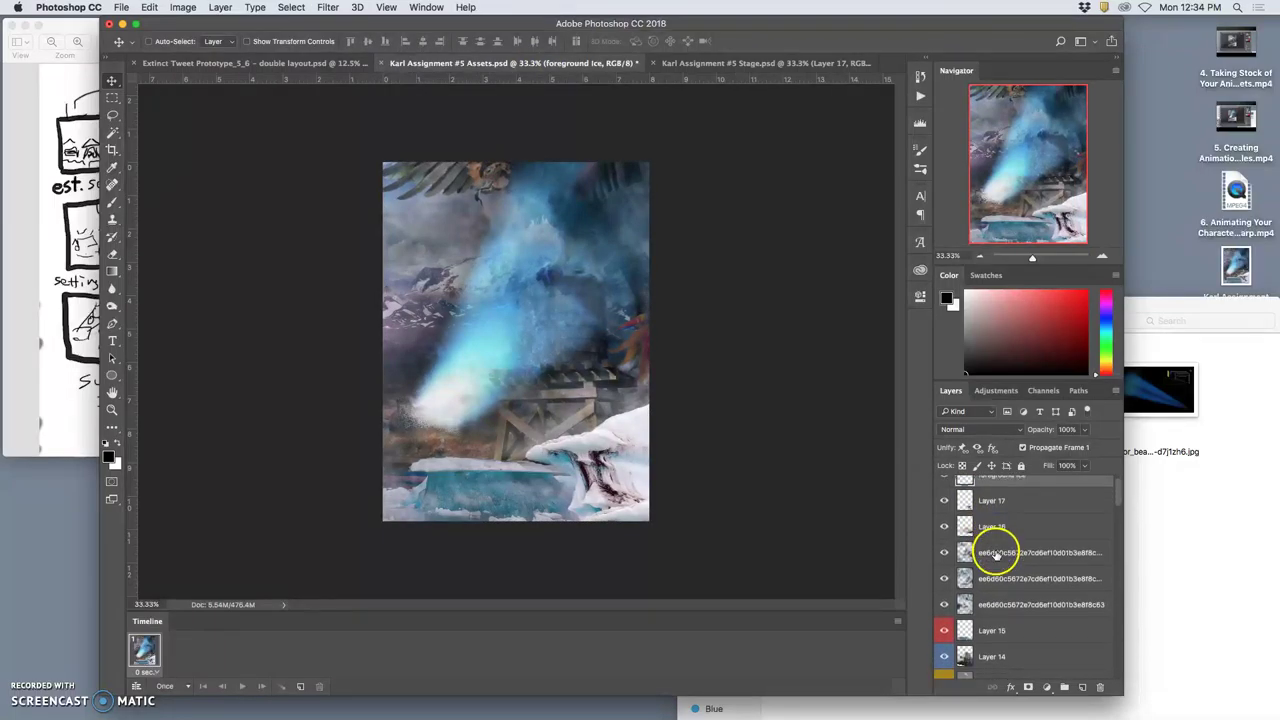
# Reduce the opacity of the upper two ee6d60c5672e7cd6ef10d01b3e8f8c63 texture layers, setting the middle layer of the three to 28%.
pyautogui.click(993, 513)
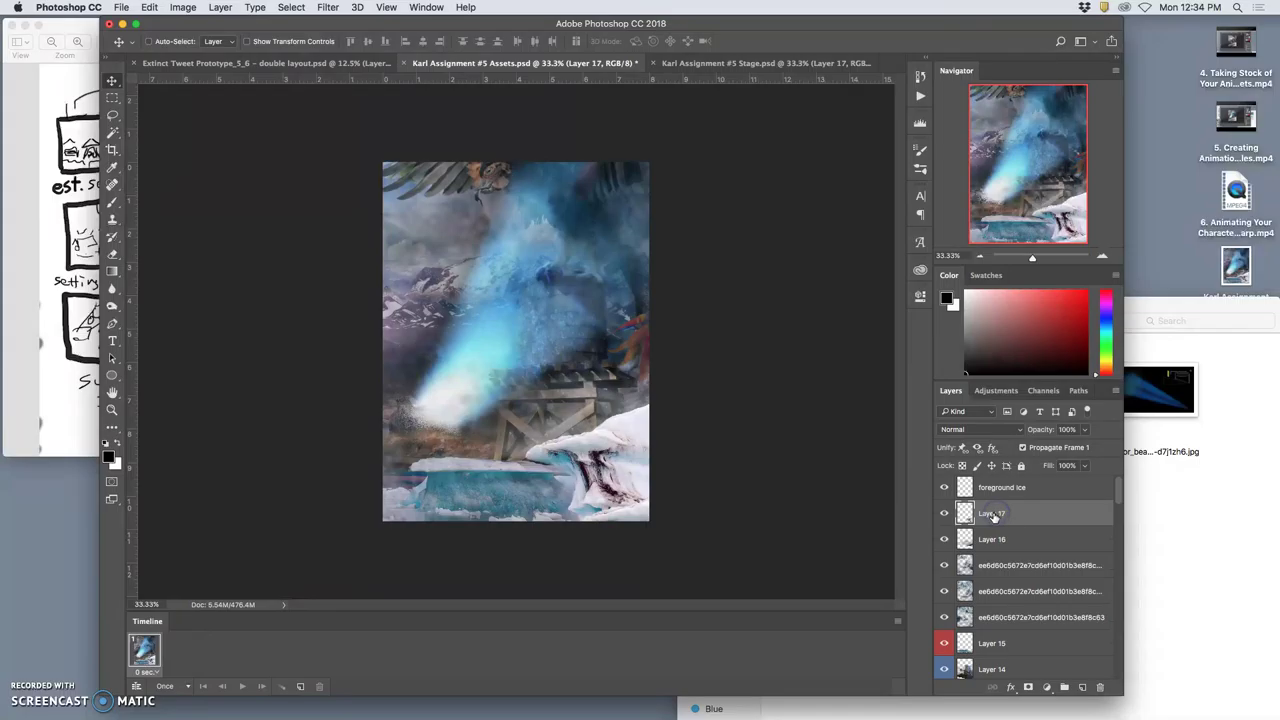
pyautogui.click(990, 539)
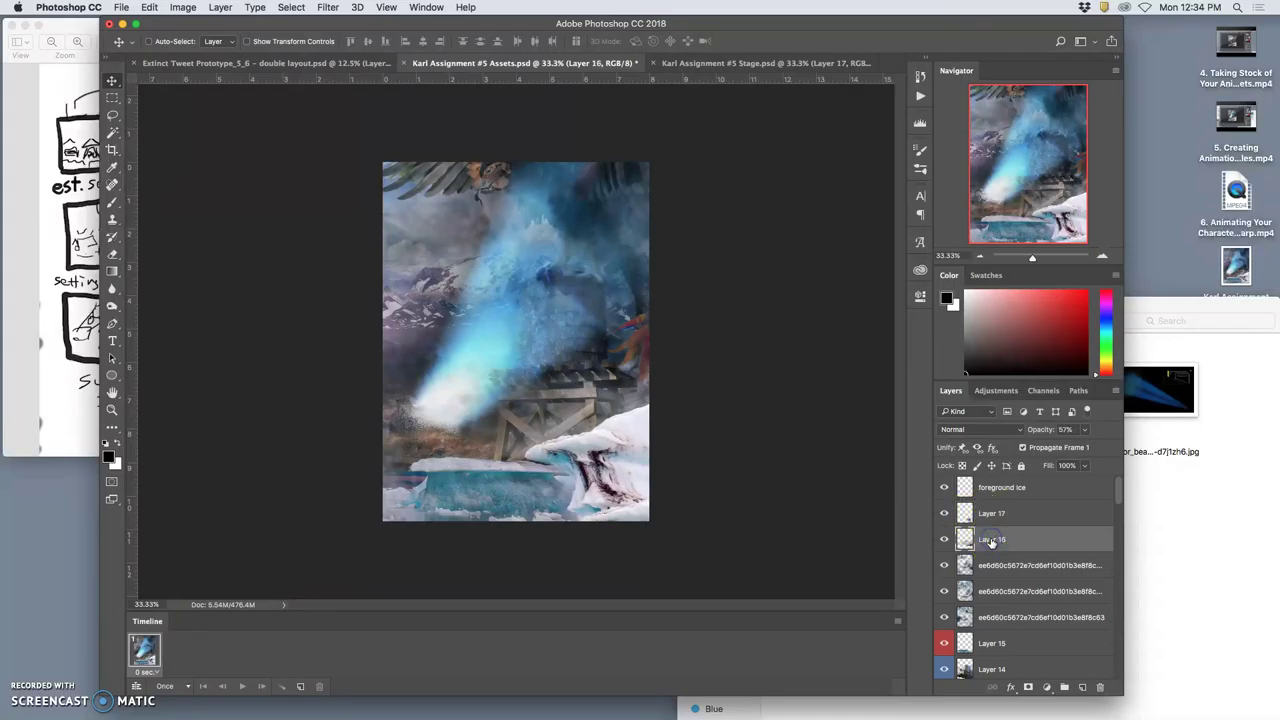
pyautogui.click(990, 489)
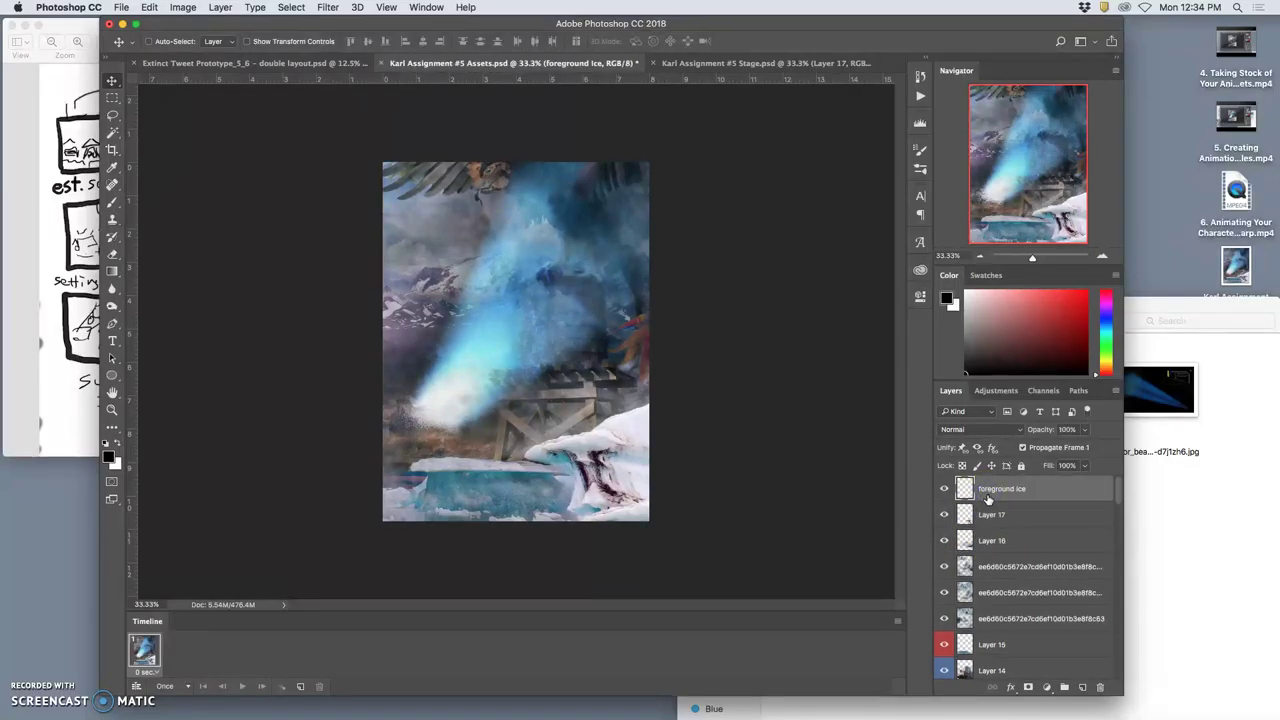
pyautogui.click(990, 645)
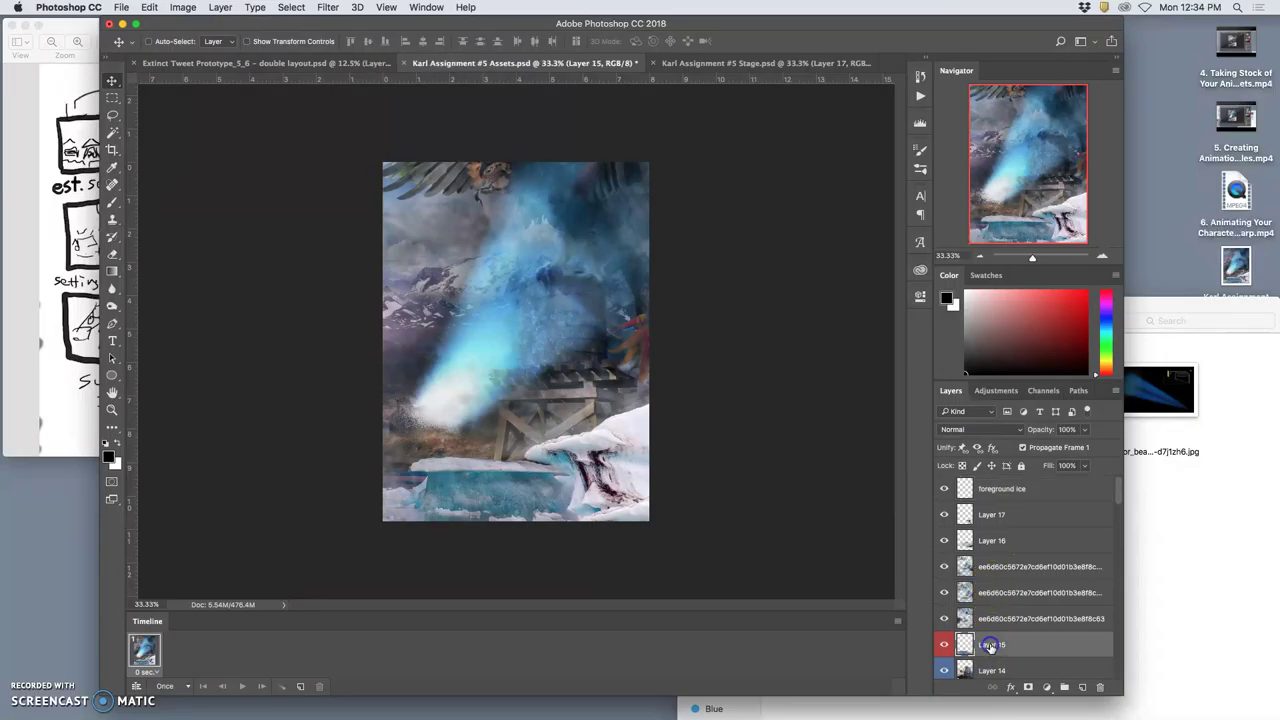
pyautogui.click(990, 566)
pyautogui.moveTo(1084, 429); pyautogui.dragTo(1080, 441)
pyautogui.click(1035, 592)
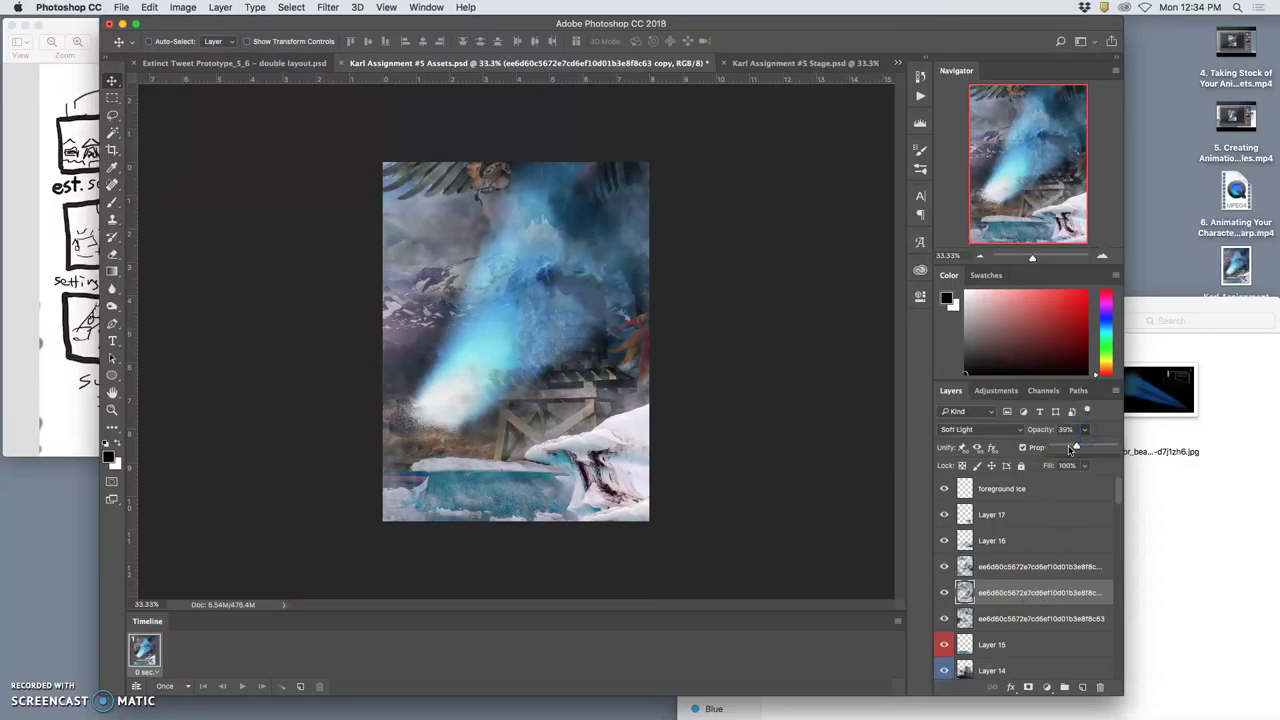
# Lower the Tractor Beam copy layer's opacity to 63%.
pyautogui.scroll(-6, 1015, 620)
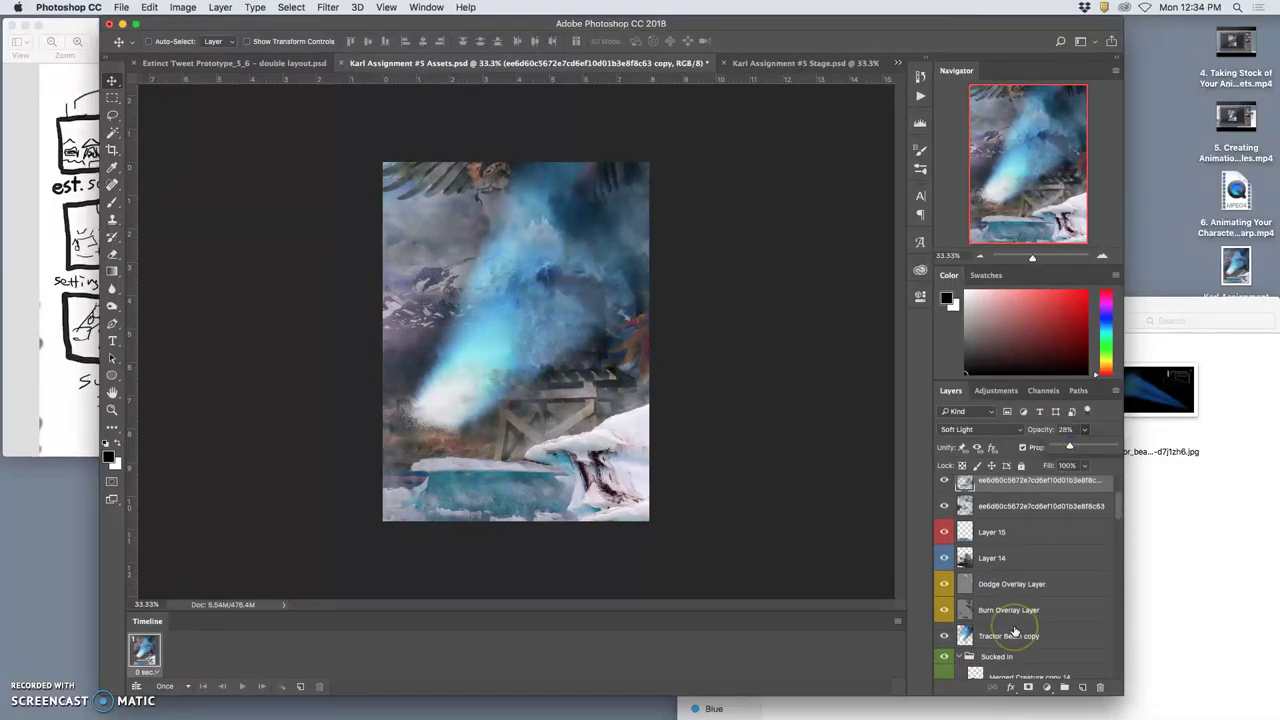
pyautogui.click(999, 588)
pyautogui.moveTo(1084, 429)
pyautogui.mouseDown()
pyautogui.moveTo(1076, 420)
pyautogui.moveTo(1082, 440)
pyautogui.mouseUp()
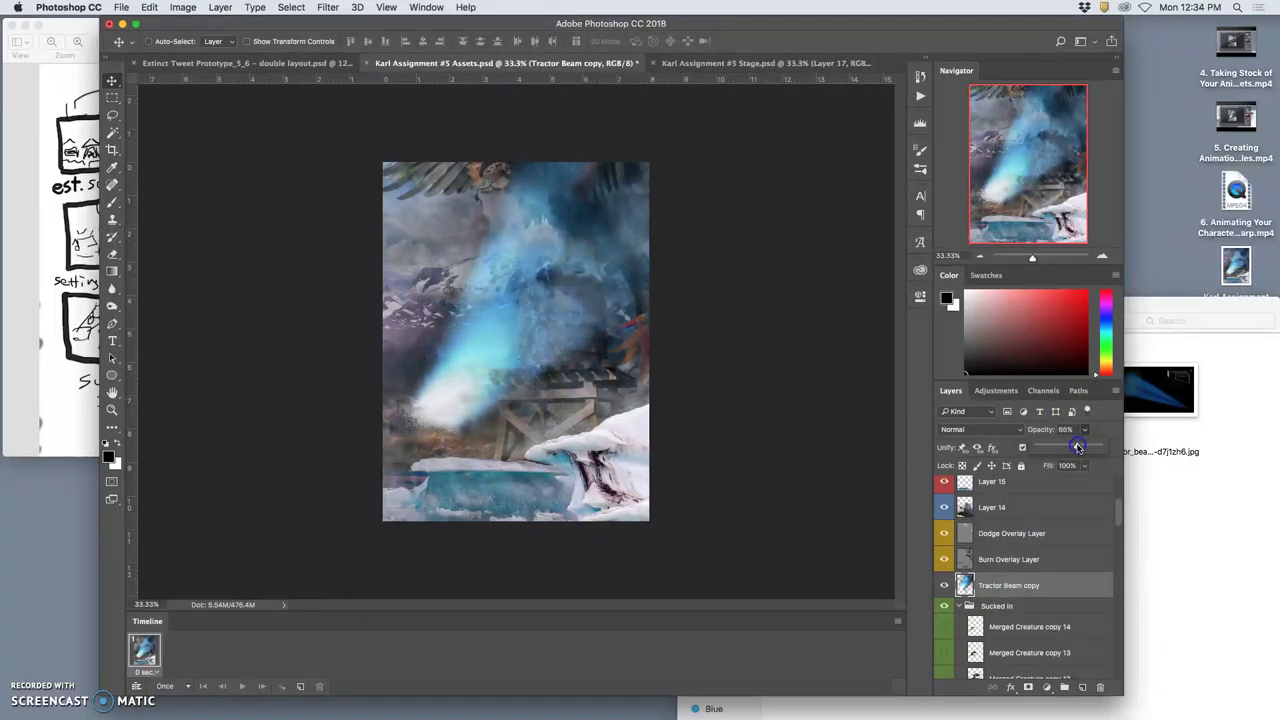
# Show only Merged Creature copy 15 in the Sucked In group and check it against Merged Creature copy 7.
pyautogui.scroll(-7, 1035, 572)
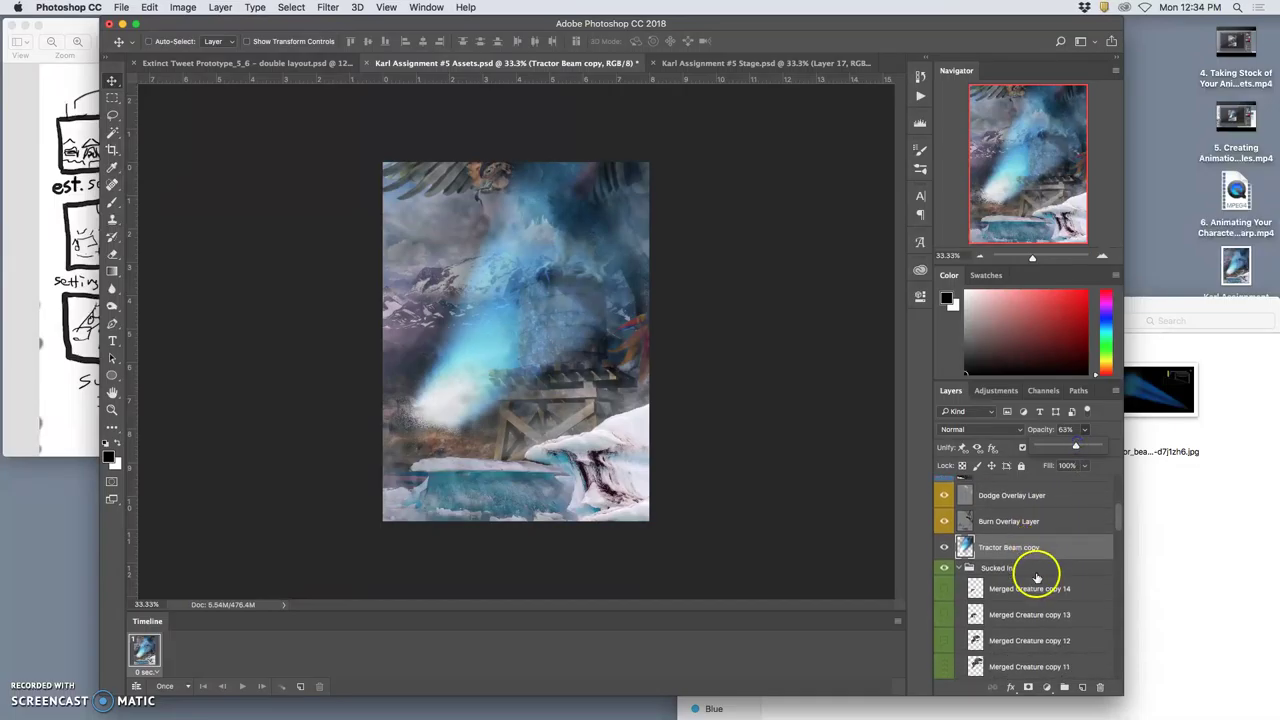
pyautogui.scroll(-2, 1035, 577)
pyautogui.moveTo(944, 613); pyautogui.dragTo(945, 645)
pyautogui.click(946, 643)
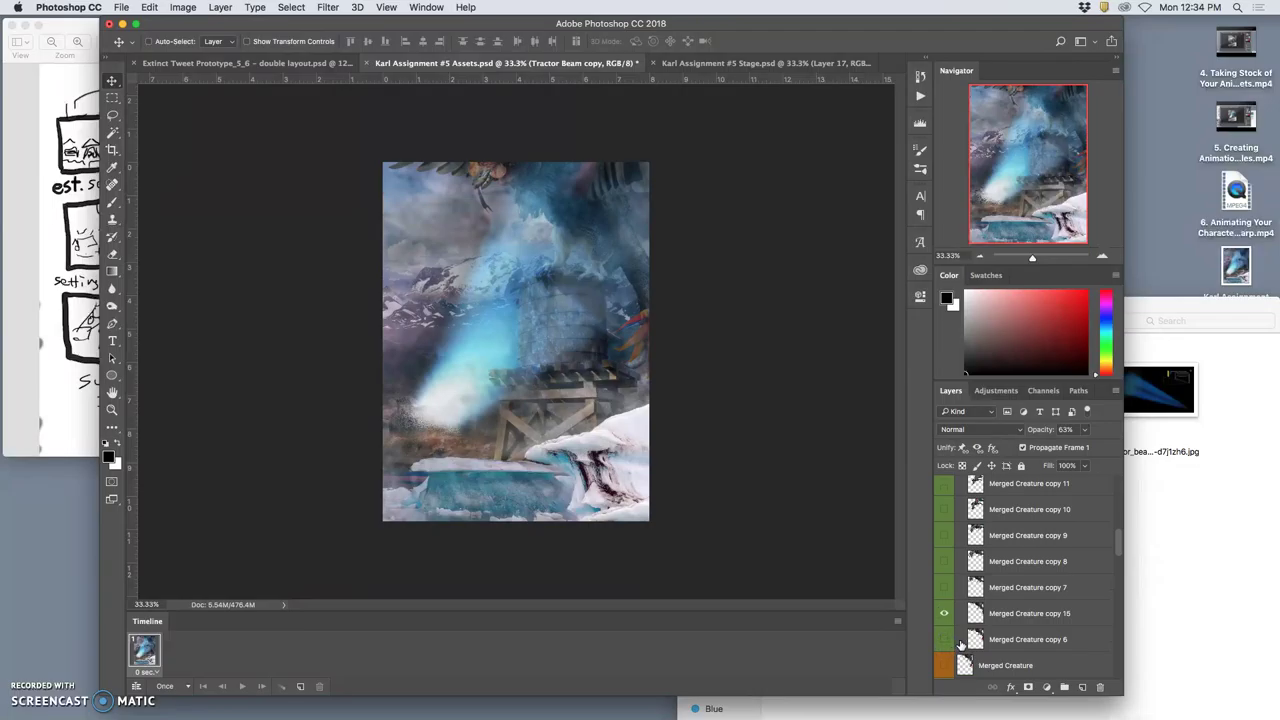
pyautogui.click(944, 588)
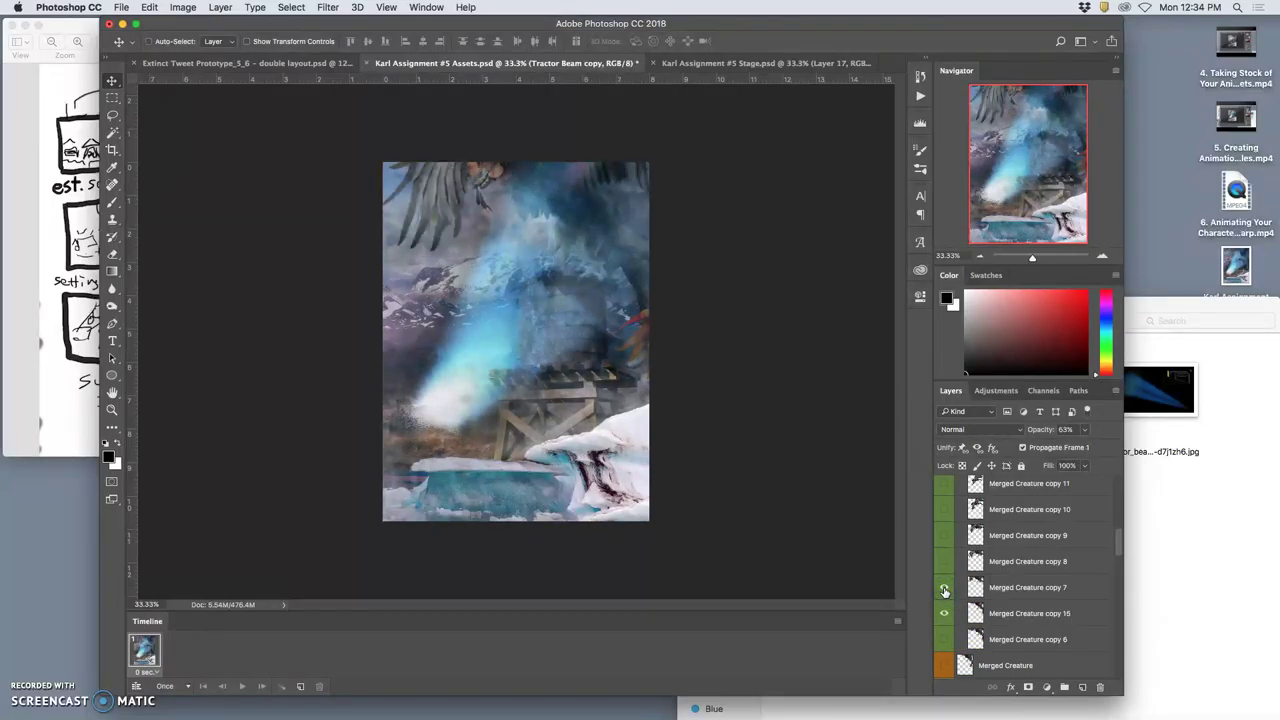
pyautogui.click(944, 589)
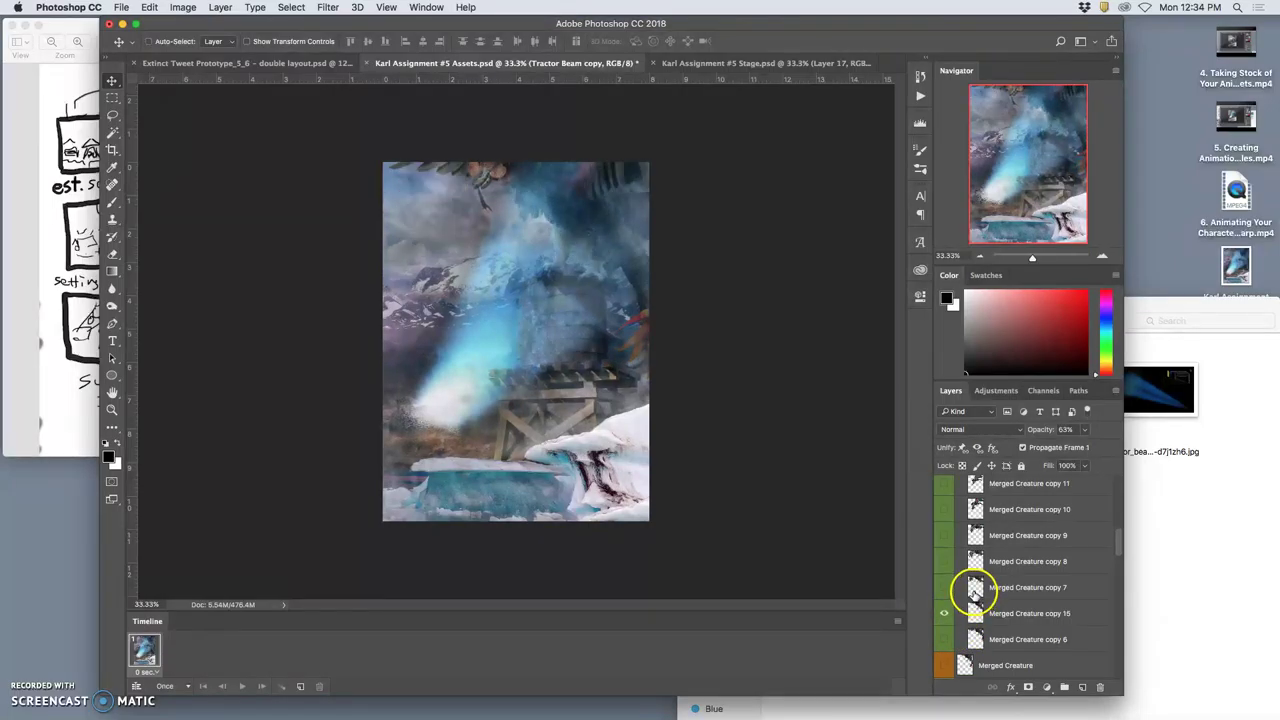
# Merge the visible Assets layers with the new creature pose into a separate layer above foreground ice.
pyautogui.scroll(10, 1010, 590)
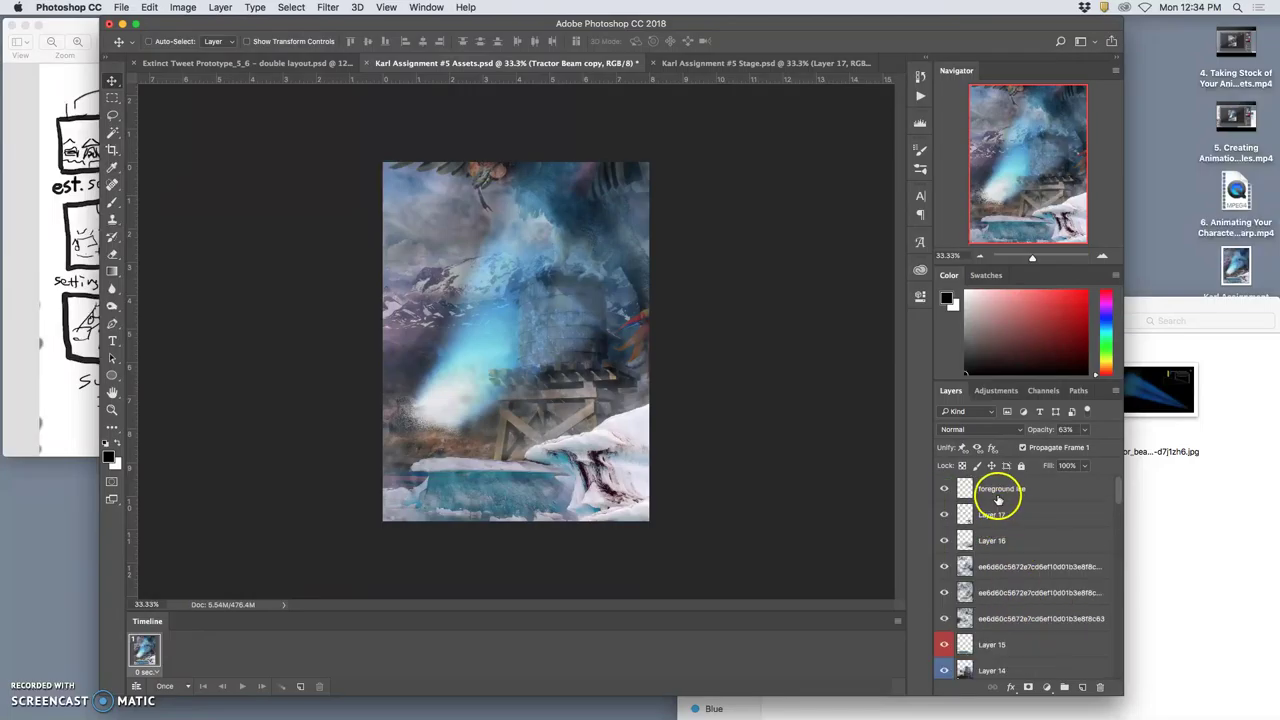
pyautogui.click(997, 494)
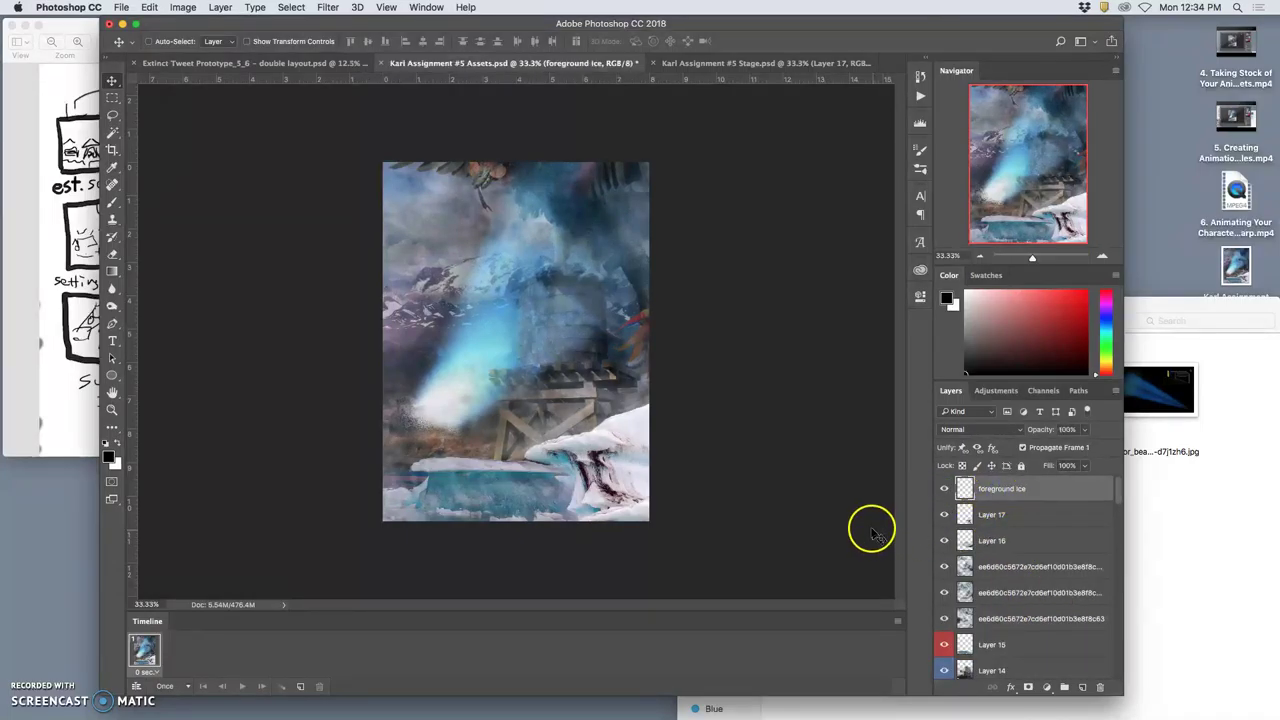
pyautogui.click(219, 8)
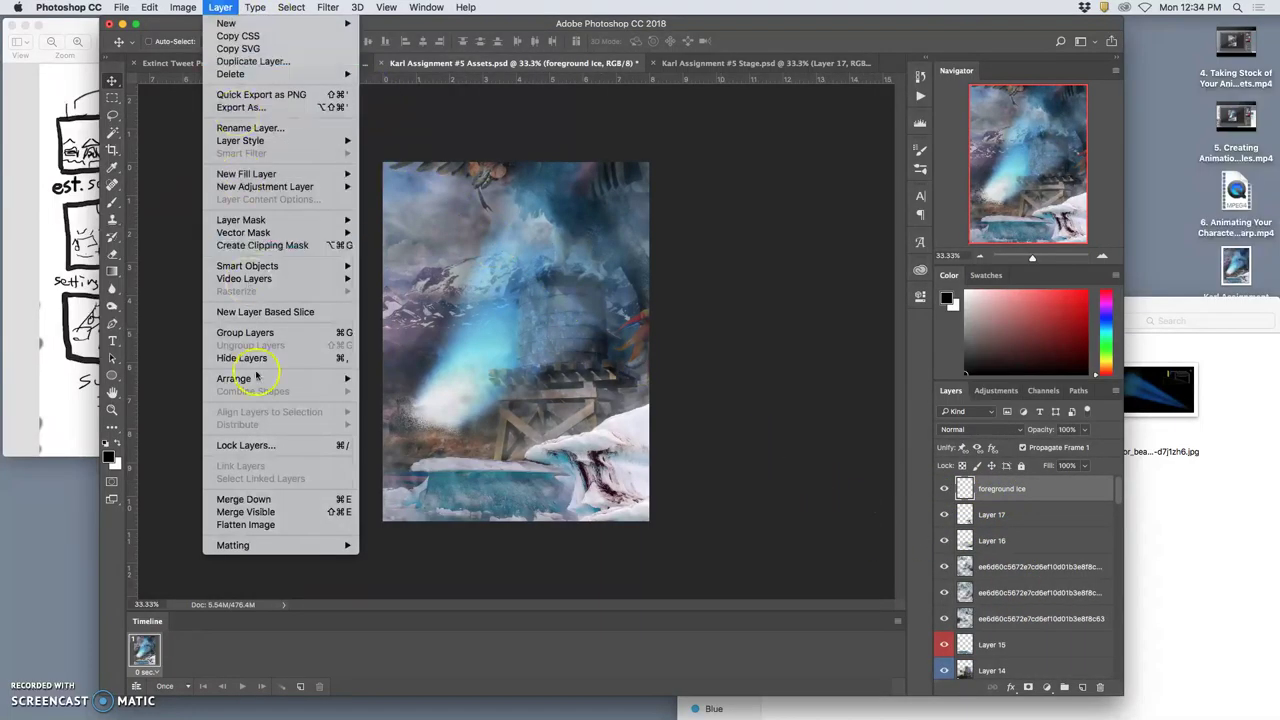
pyautogui.keyDown('alt'); pyautogui.click(262, 510); pyautogui.keyUp('alt')
# Copy the whole merged image with the new creature pose and paste it into the Stage document above Layer 17.
pyautogui.press('super+a')
pyautogui.press('super+c')
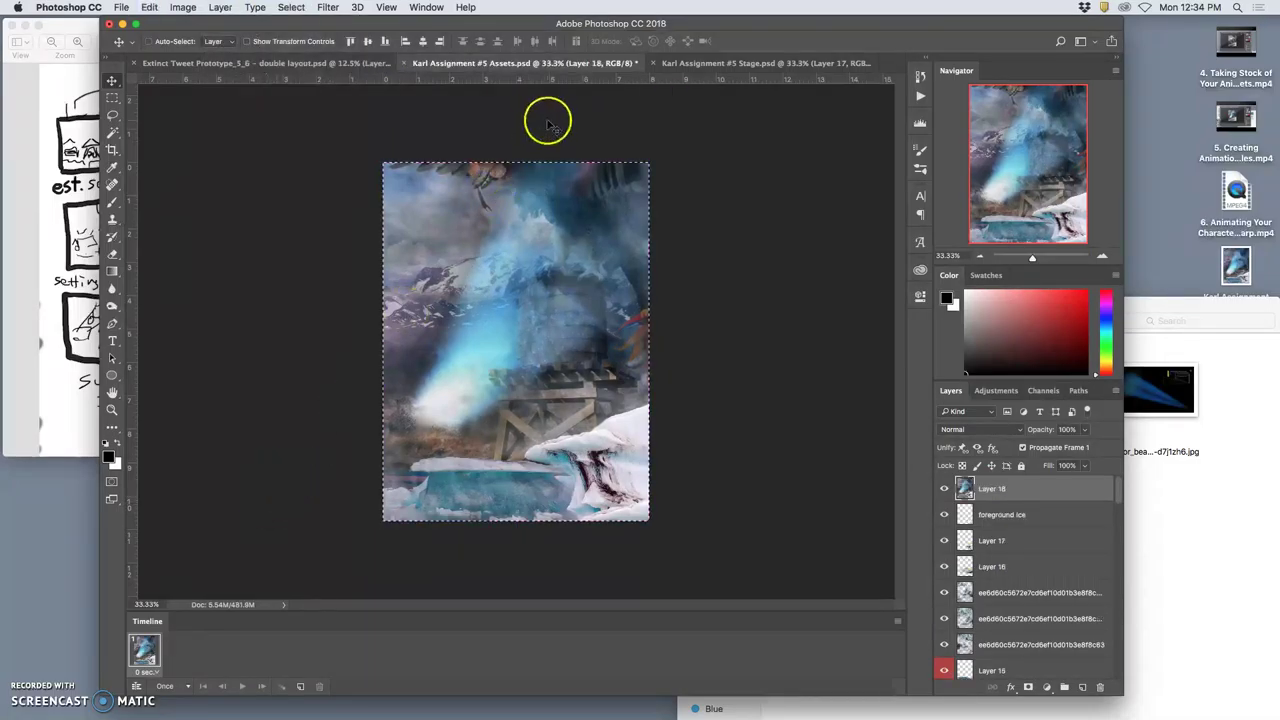
pyautogui.click(695, 66)
pyautogui.press('super+v')
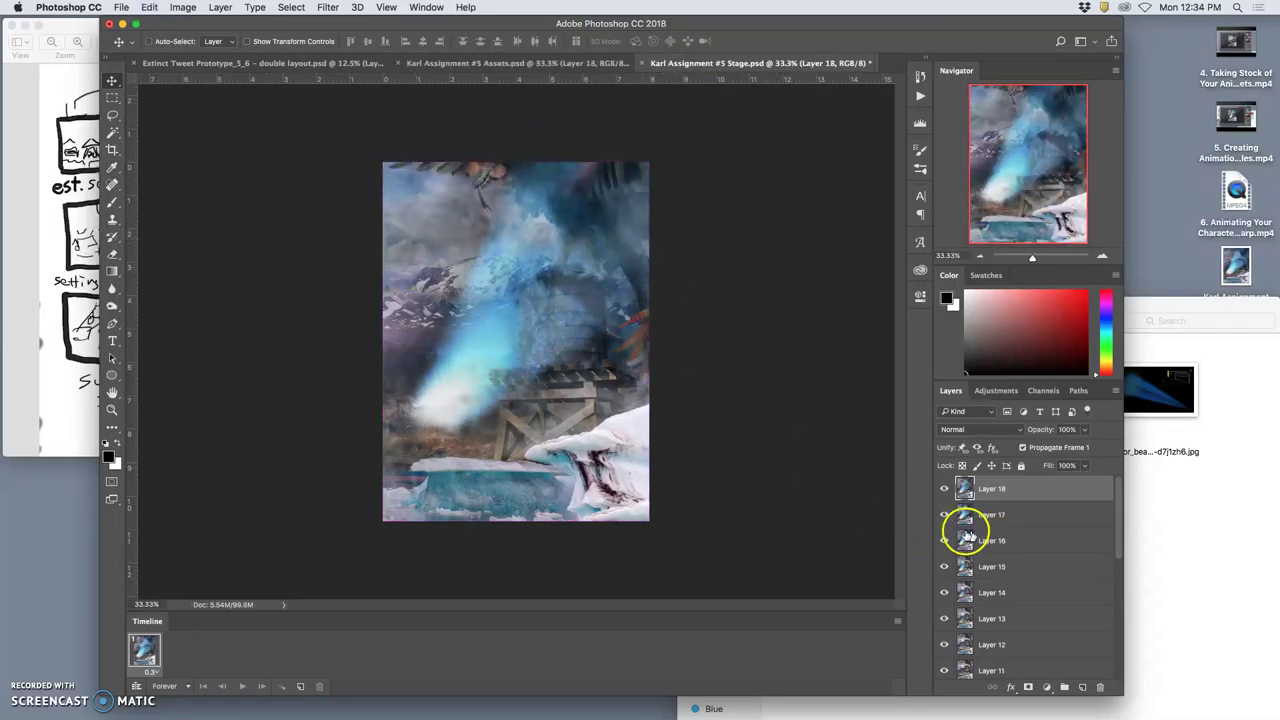
# Return to the Assets document, deselect the canvas and delete the merged Layer 18.
pyautogui.click(510, 63)
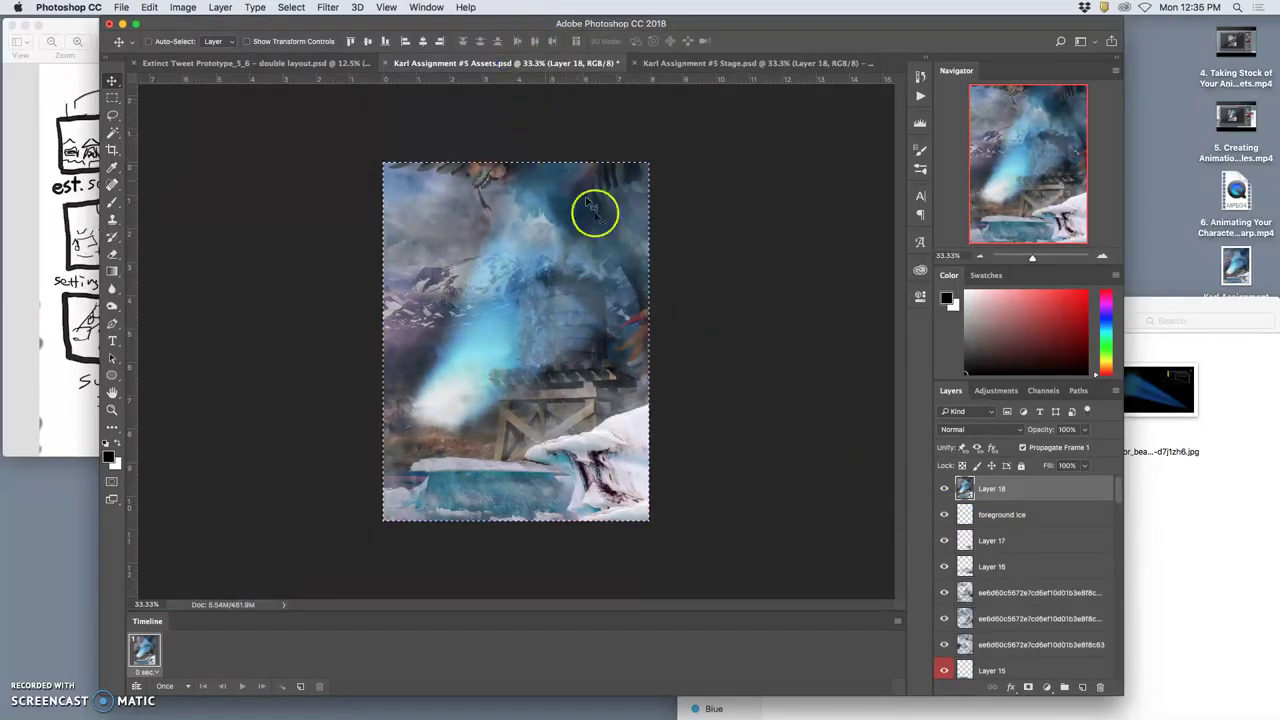
pyautogui.press('super+d')
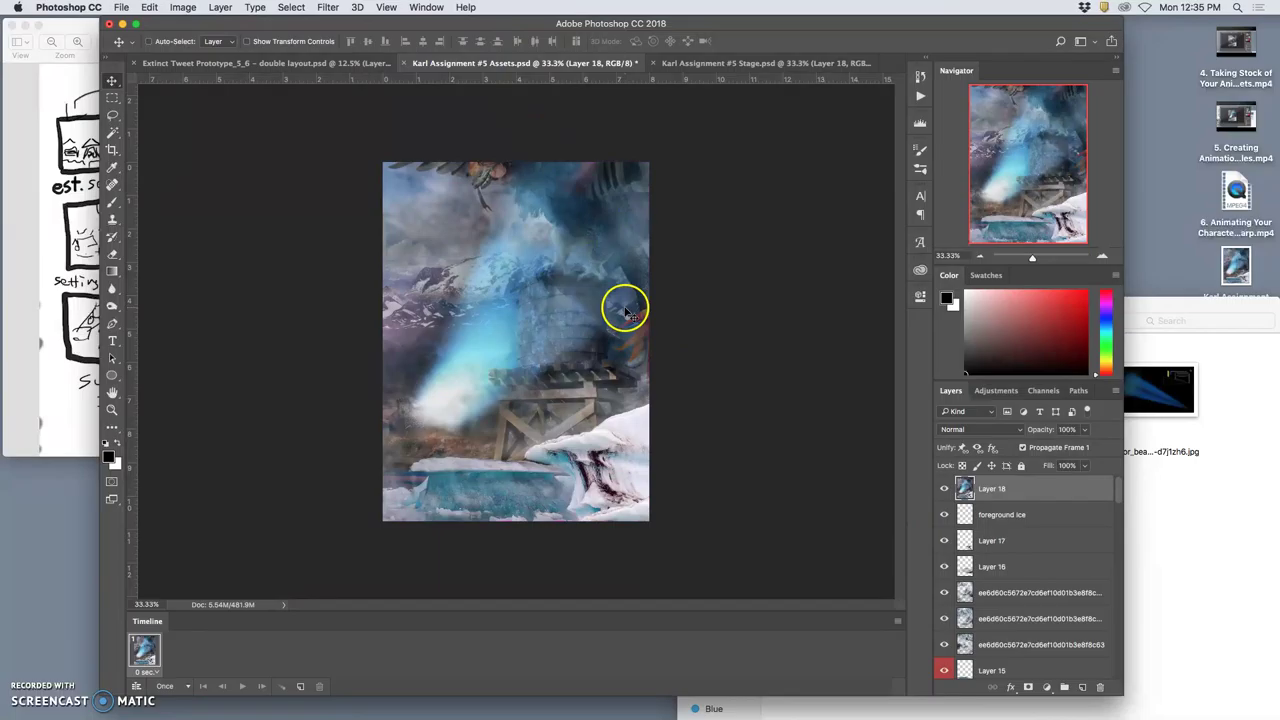
pyautogui.press('BackSpace')
# Show Merged Creature copy 7 in the Sucked In group and hide Merged Creature copy 15.
pyautogui.click(992, 514)
pyautogui.click(997, 490)
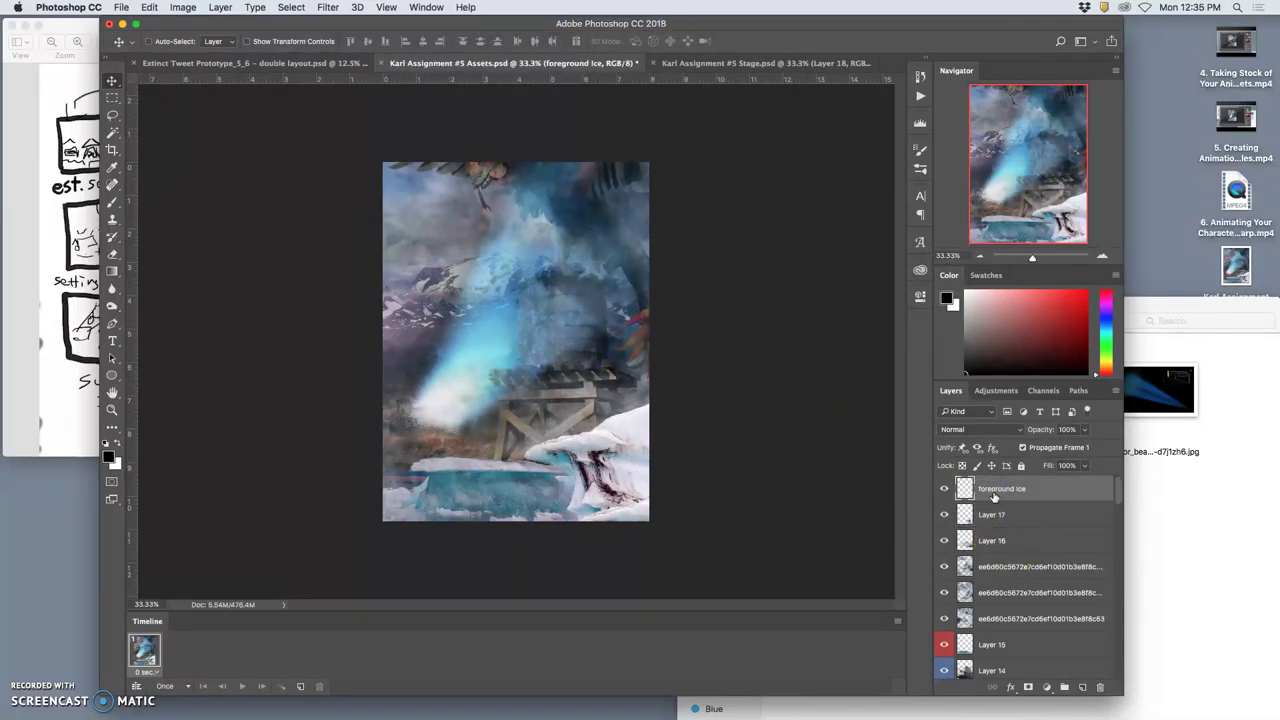
pyautogui.click(990, 515)
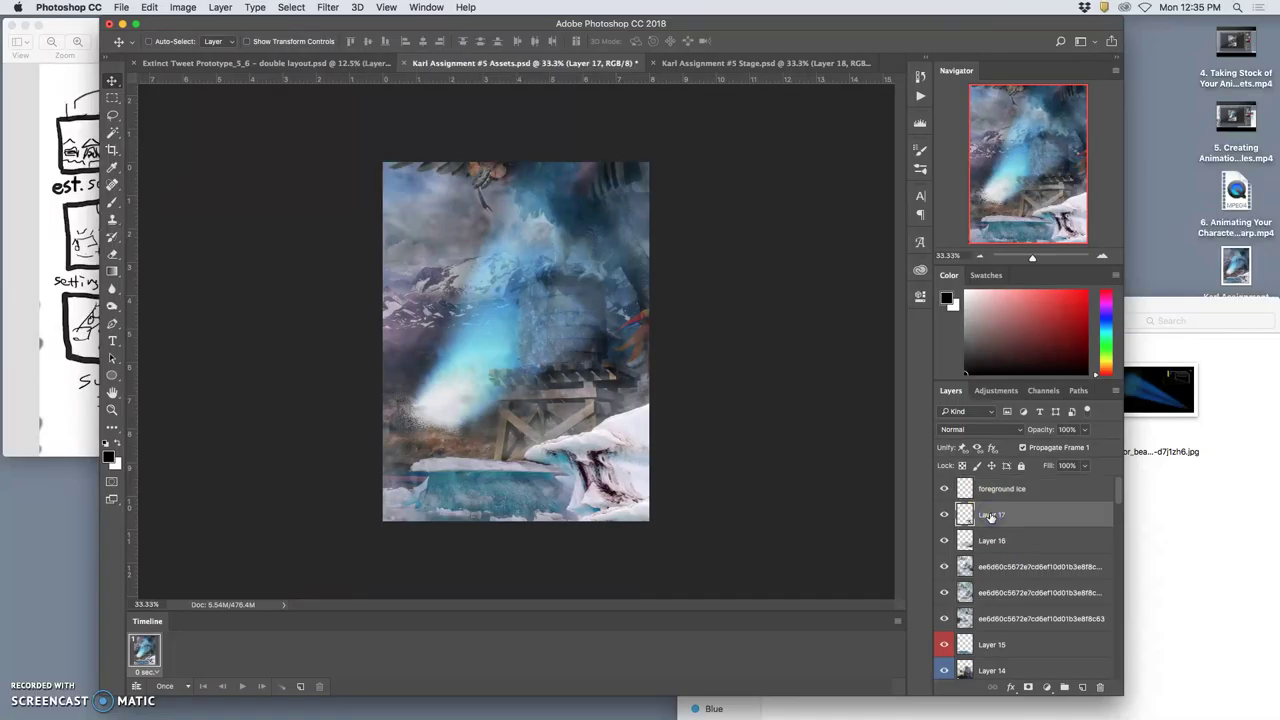
pyautogui.click(1000, 545)
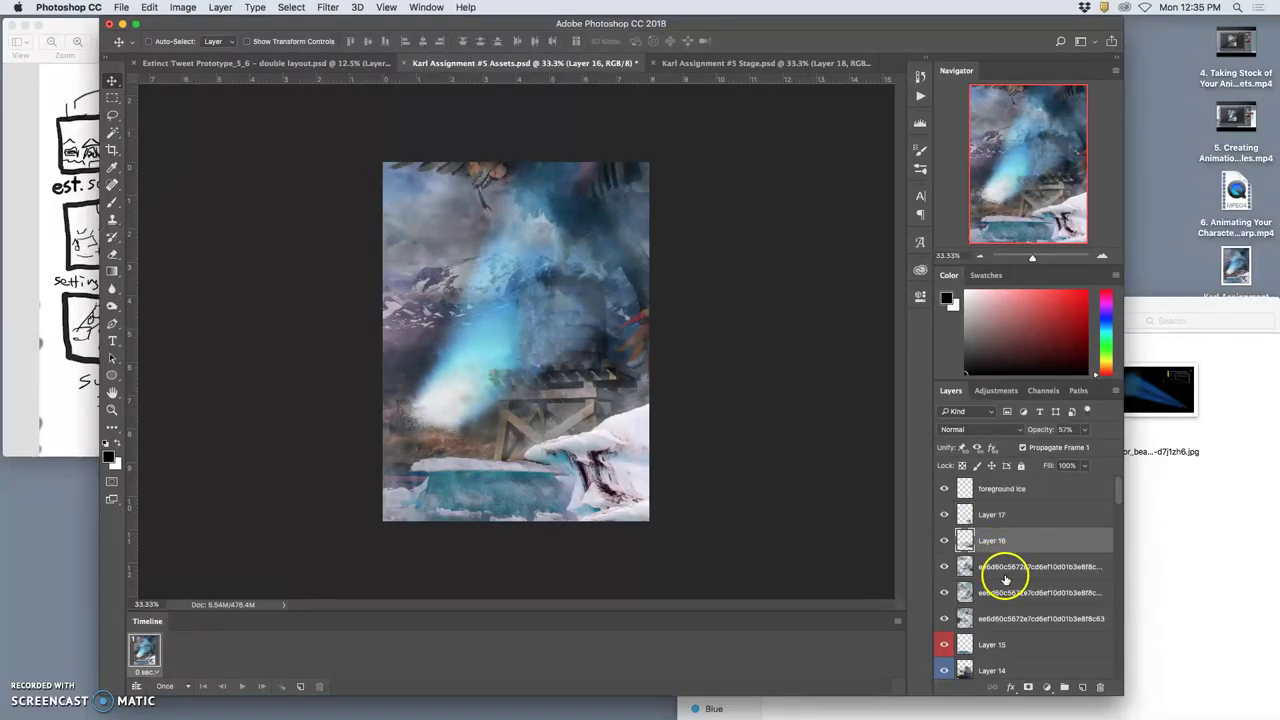
pyautogui.scroll(-1, 1004, 578)
pyautogui.click(990, 641)
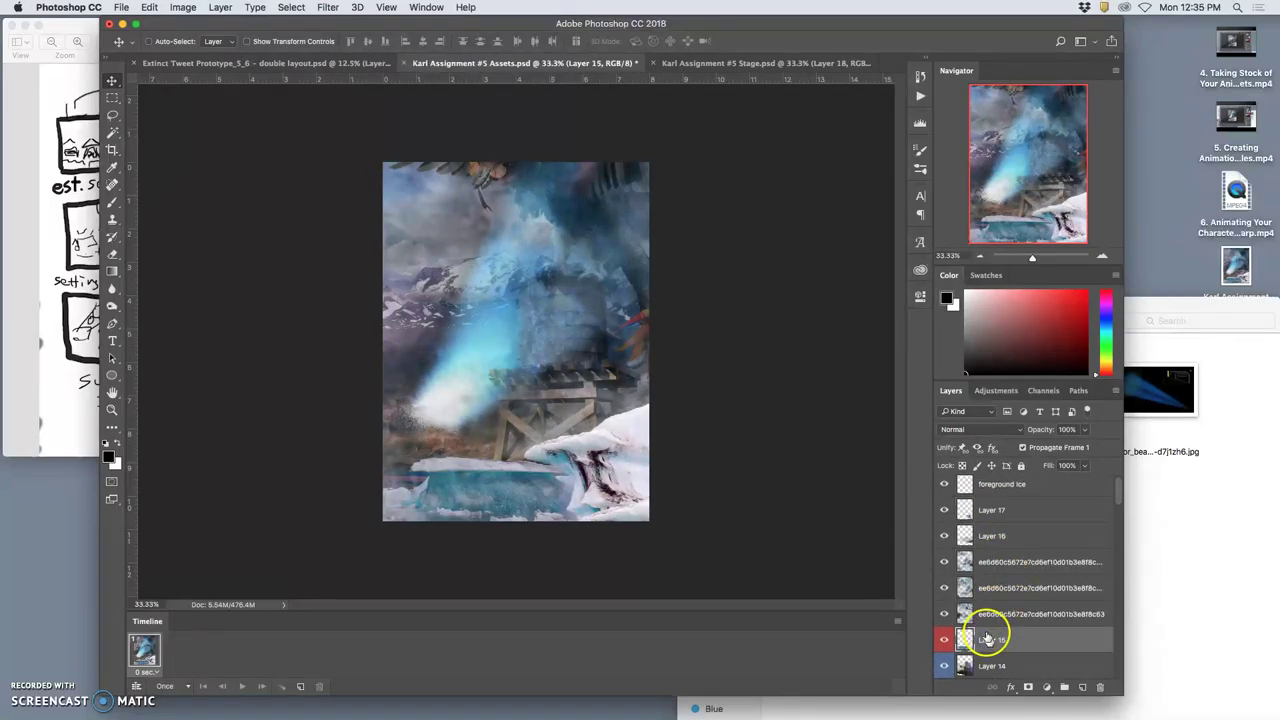
pyautogui.scroll(-10, 987, 637)
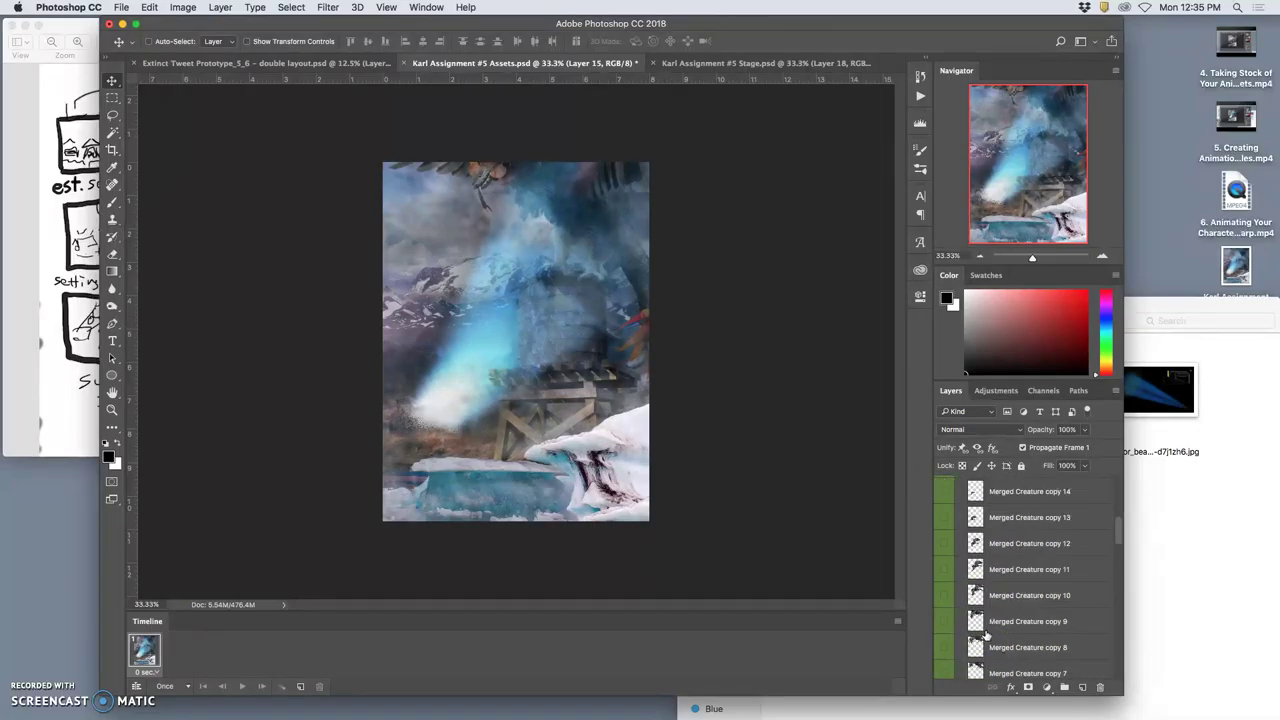
pyautogui.scroll(-3, 986, 634)
pyautogui.click(943, 568)
pyautogui.click(942, 596)
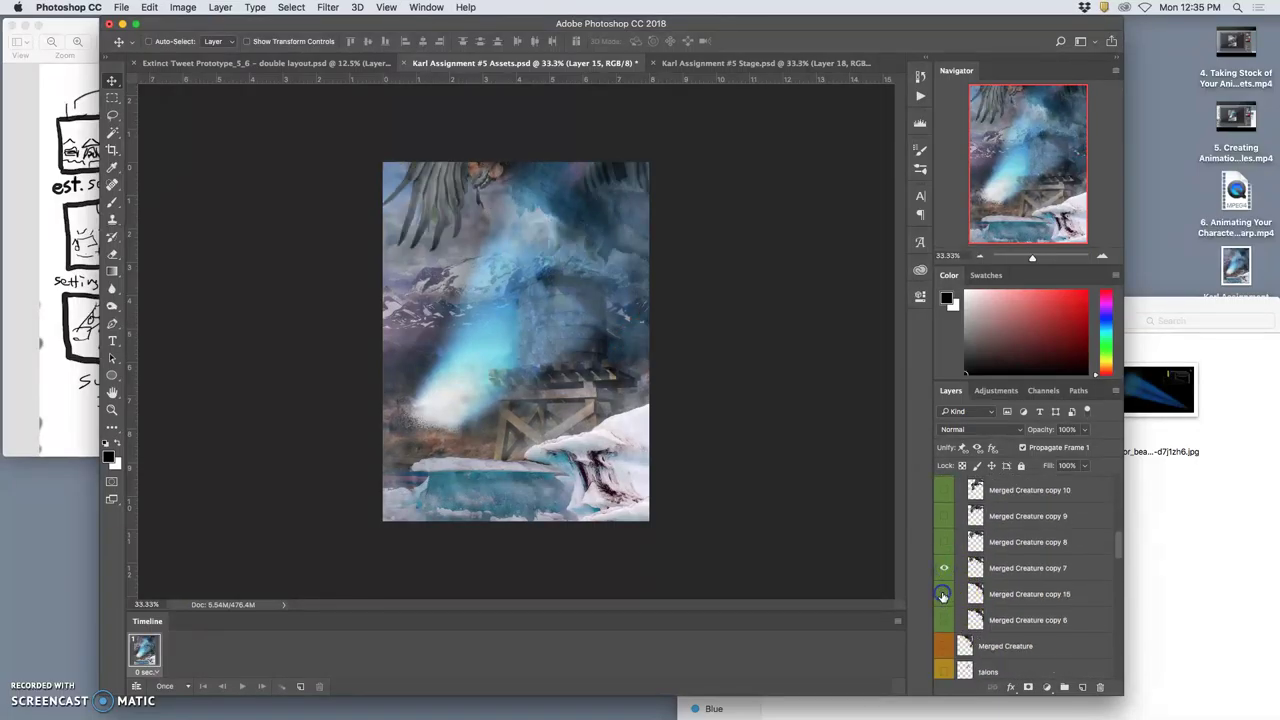
# Set the opacity of the Tractor Beam copy layer to 59%.
pyautogui.scroll(5, 1000, 503)
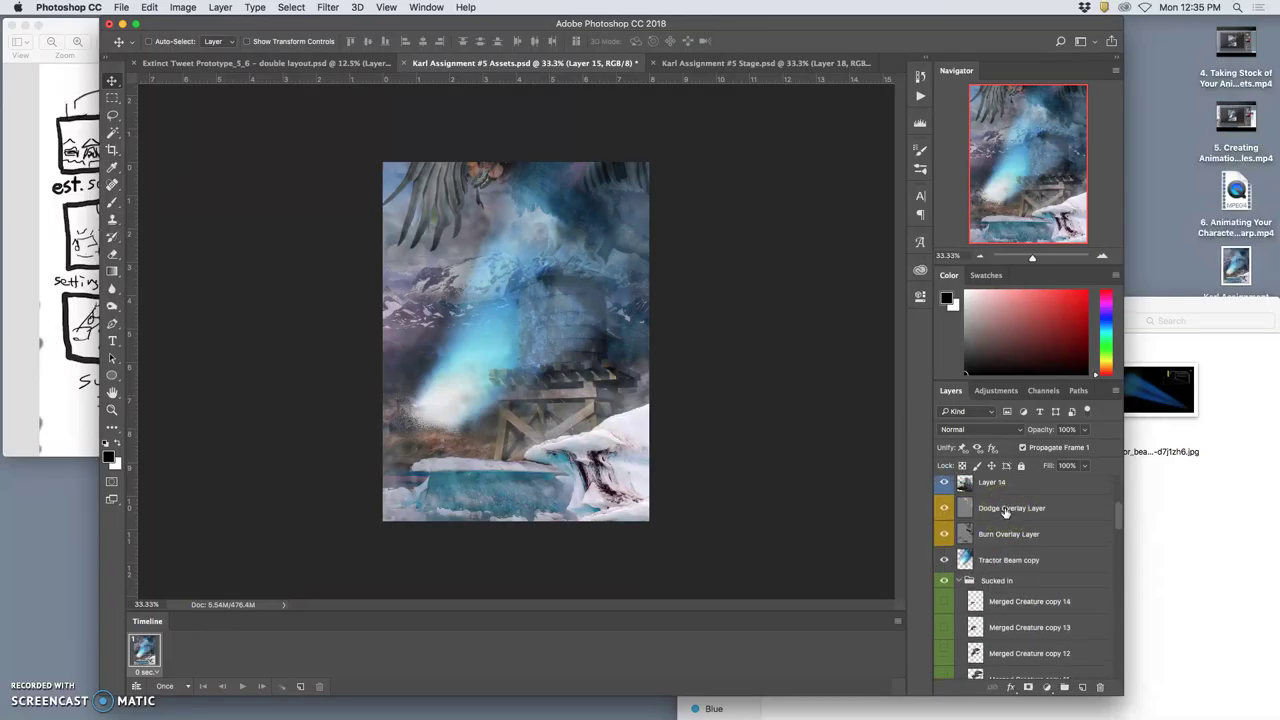
pyautogui.click(1004, 560)
pyautogui.moveTo(1084, 429); pyautogui.dragTo(1084, 436)
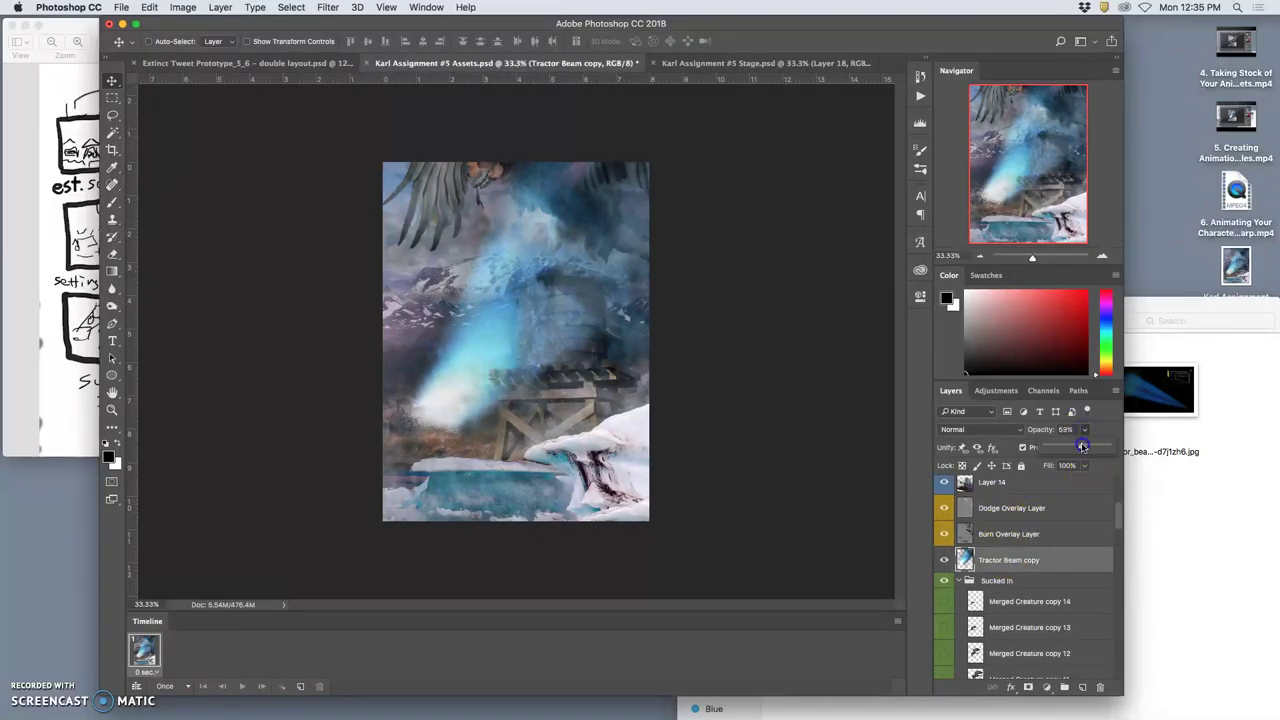
# Compare the updated Assets image with the latest frame in the Stage document, ending back in Assets.
pyautogui.click(690, 62)
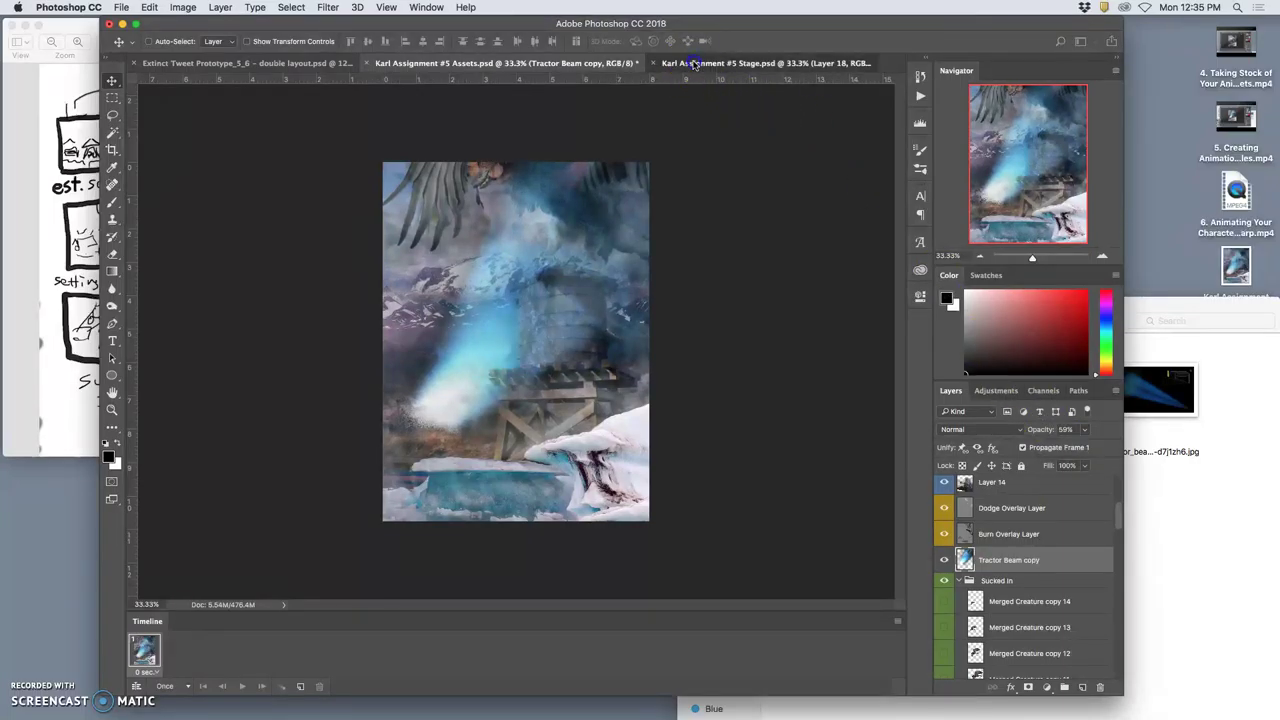
pyautogui.click(590, 63)
pyautogui.click(700, 63)
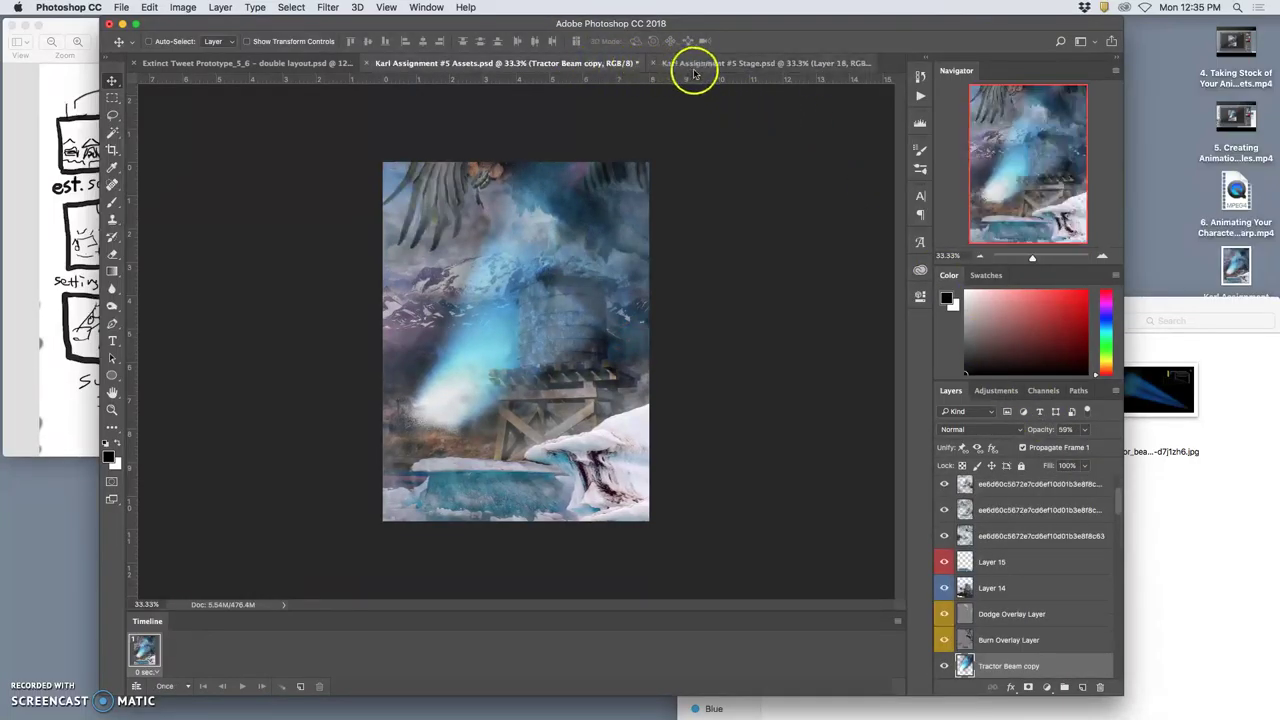
pyautogui.click(595, 66)
pyautogui.click(705, 66)
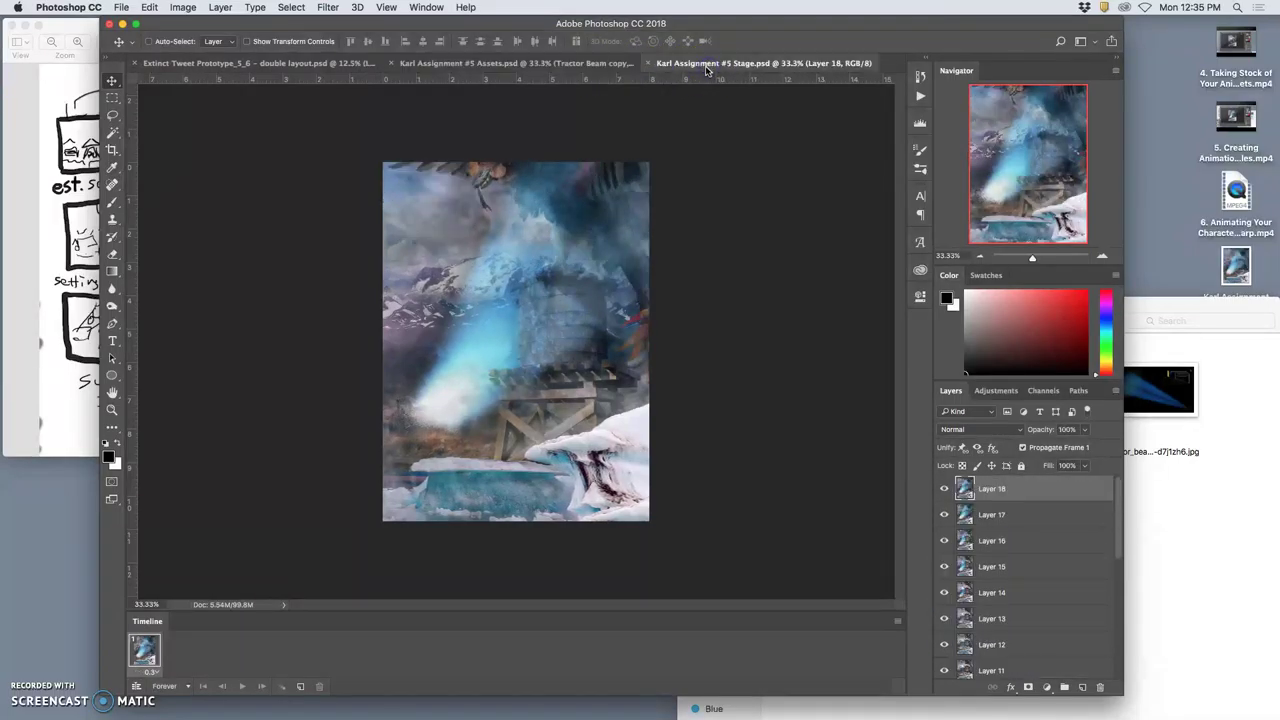
pyautogui.click(607, 66)
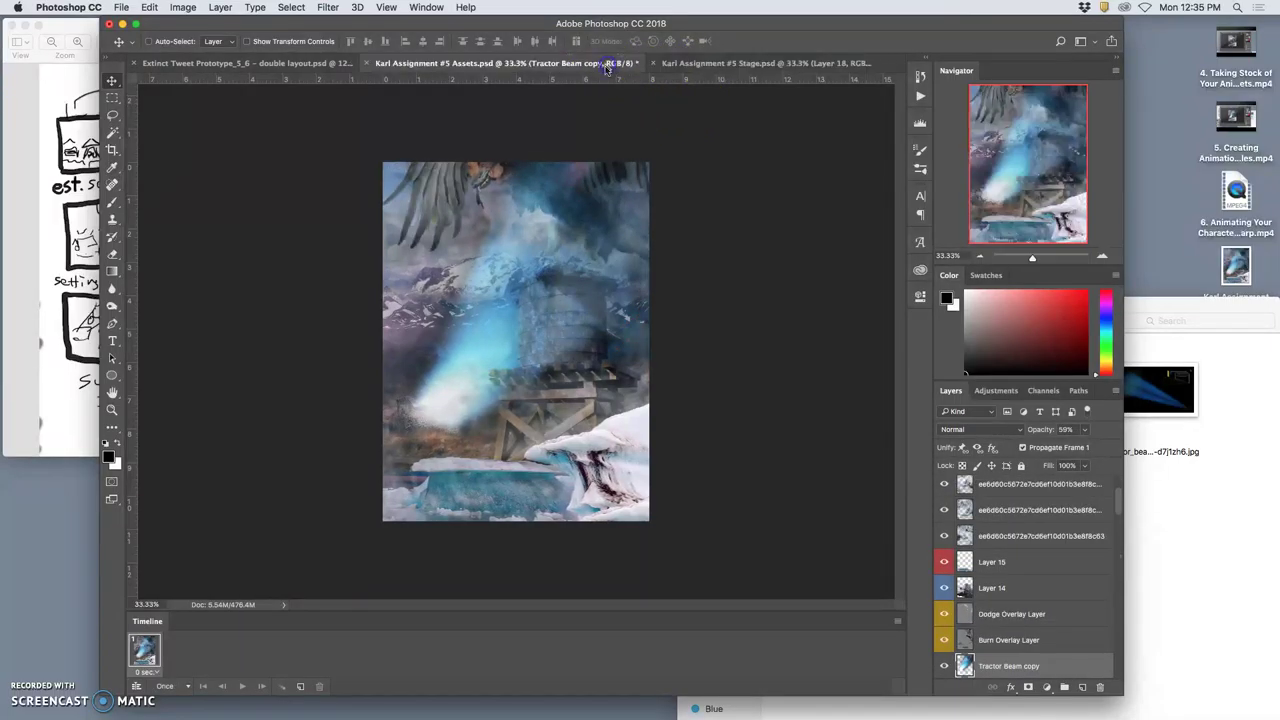
# Merge the visible Assets layers, with Merged Creature copy 7 showing, into a separate layer above foreground ice.
pyautogui.moveTo(587, 262); pyautogui.dragTo(586, 257)
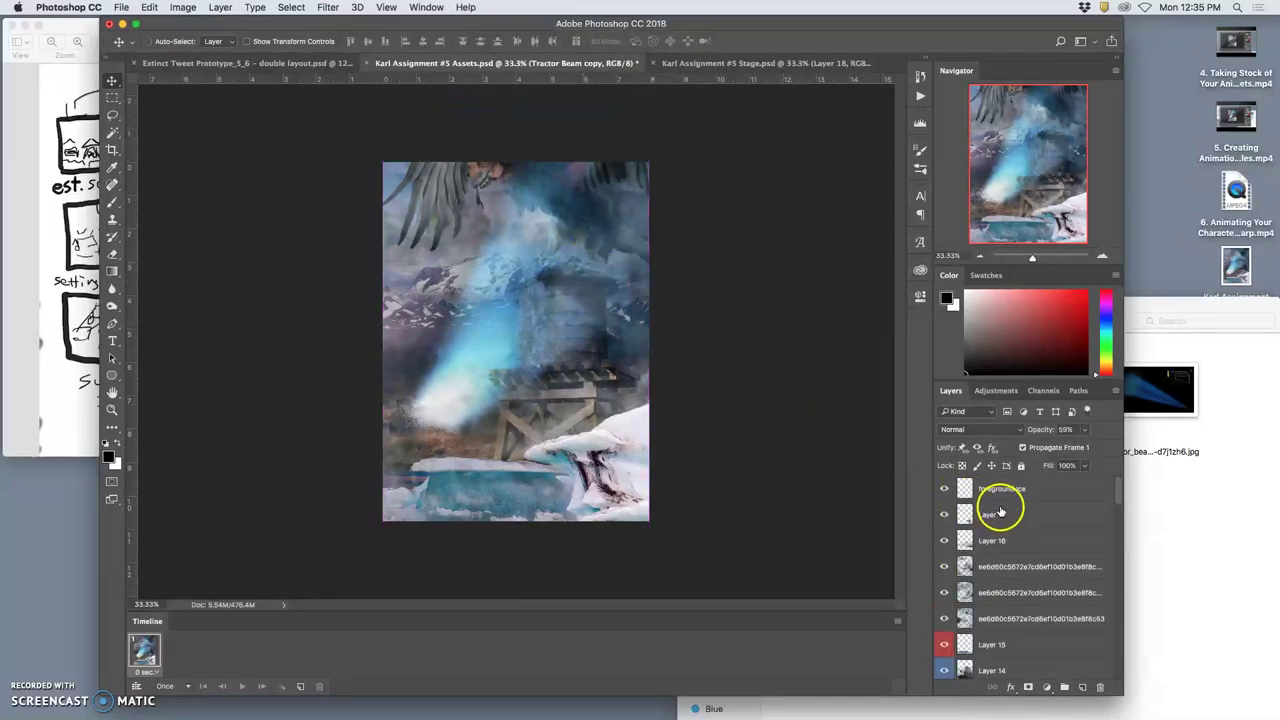
pyautogui.click(996, 490)
pyautogui.click(221, 7)
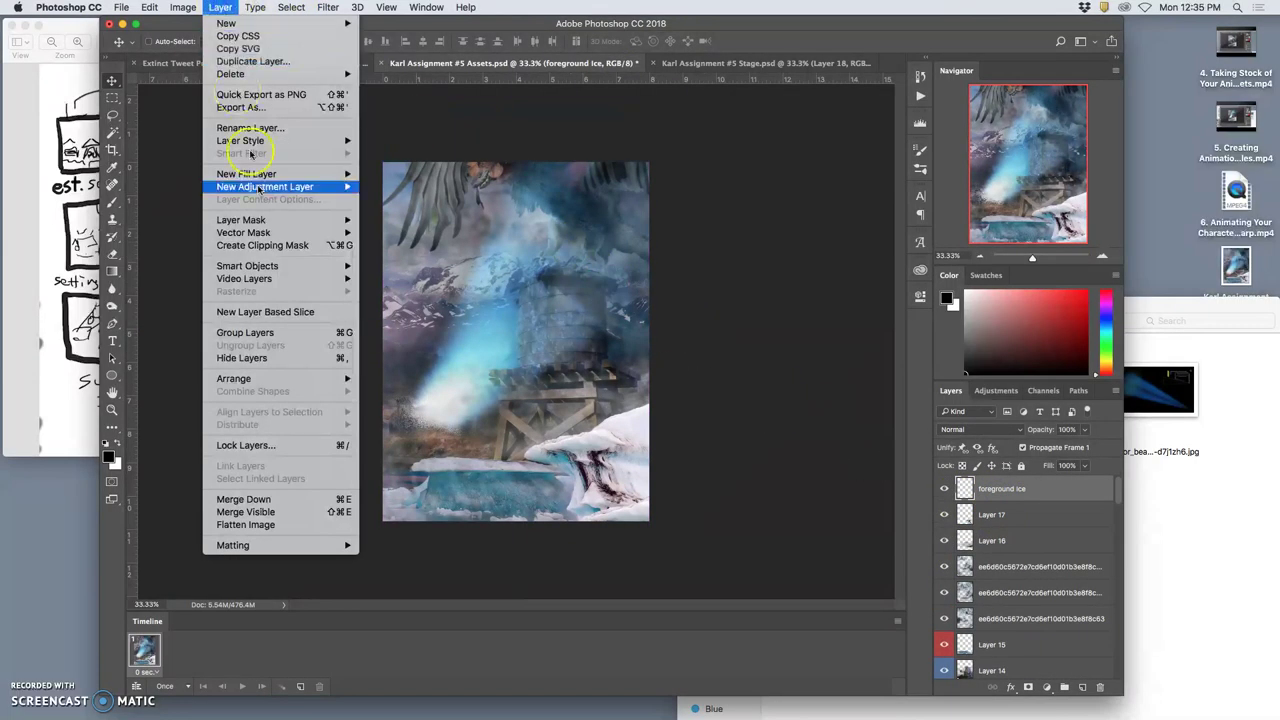
pyautogui.keyDown('alt'); pyautogui.click(276, 512); pyautogui.keyUp('alt')
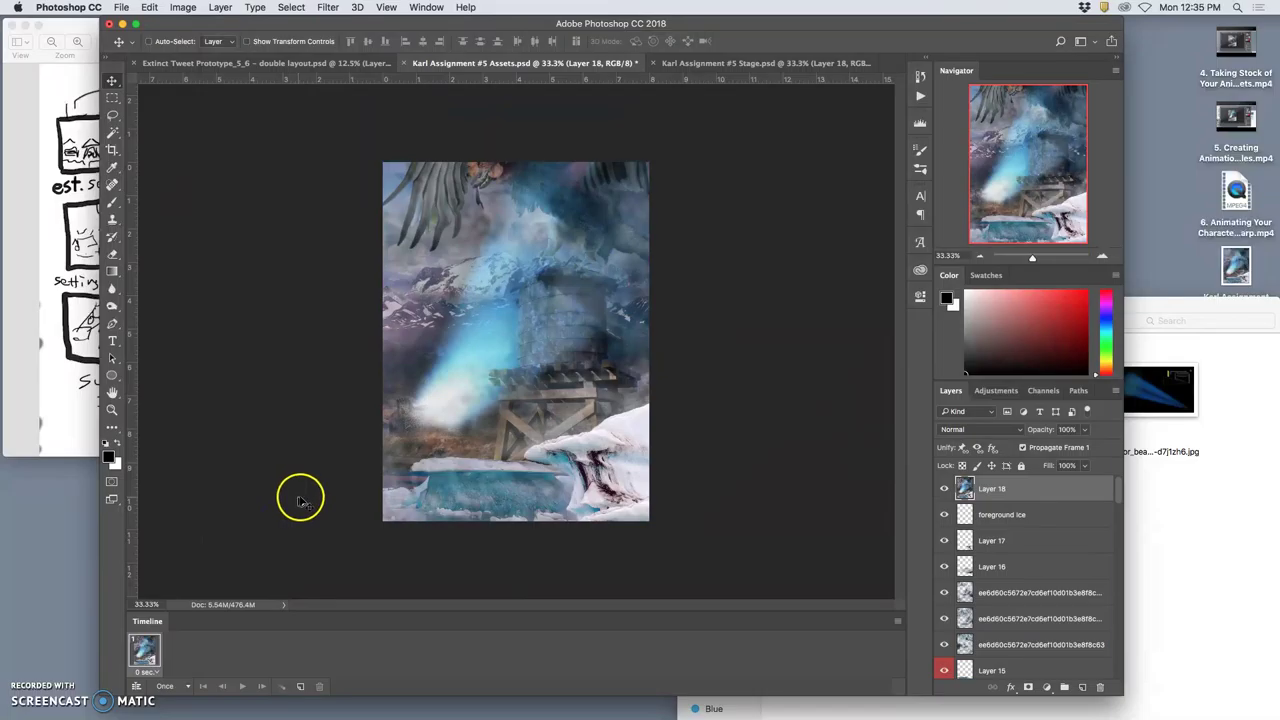
# Copy the whole merged image and paste it into the Stage document above Layer 18.
pyautogui.press('super+a')
pyautogui.click(548, 272)
pyautogui.click(708, 63)
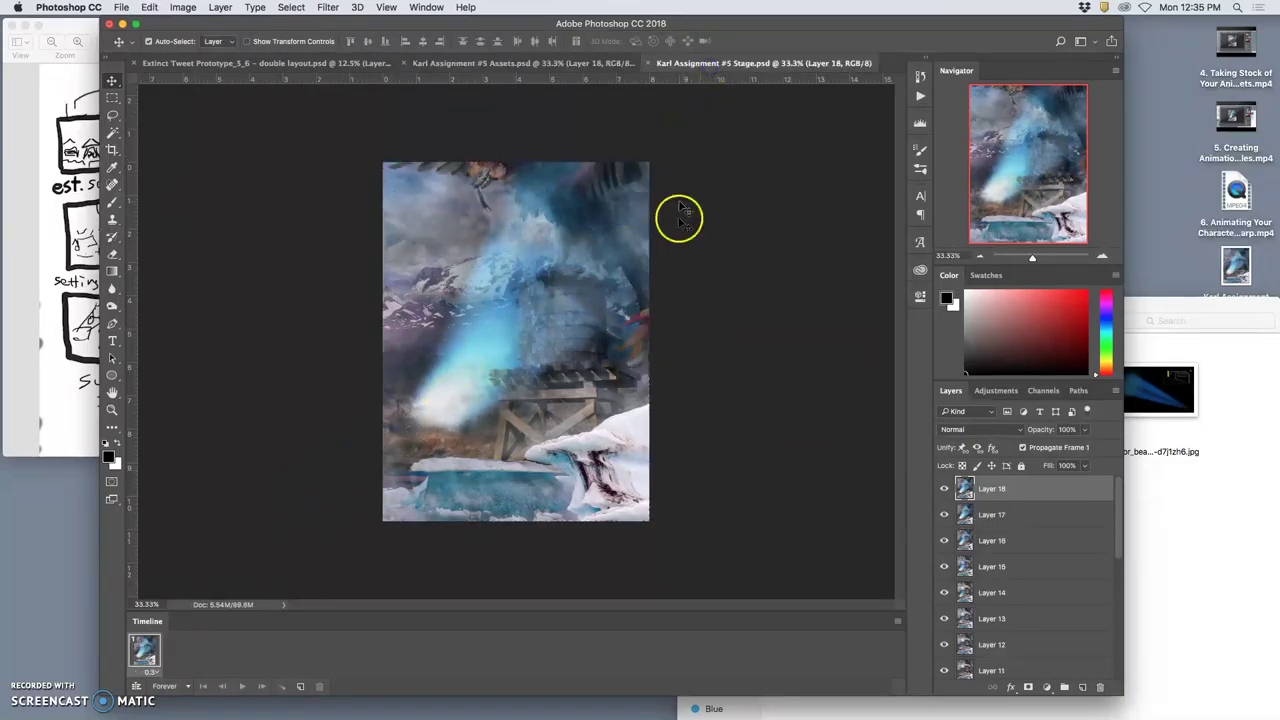
pyautogui.press('super+v')
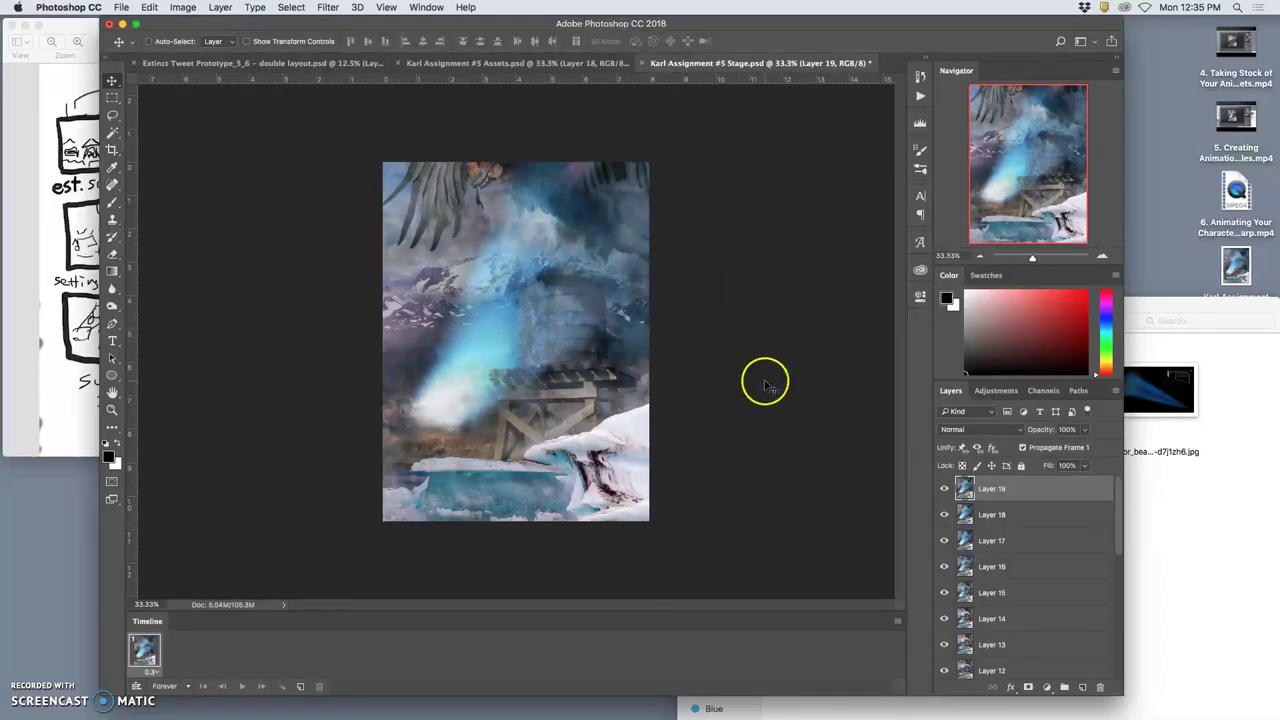
# Toggle the visibility of Layer 19 in Stage repeatedly to compare the new frame with the previous one.
pyautogui.click(944, 489)
pyautogui.click(944, 489)
pyautogui.click(944, 489)
pyautogui.click(944, 489)
pyautogui.click(944, 489)
pyautogui.click(944, 489)
pyautogui.click(944, 489)
pyautogui.click(944, 489)
pyautogui.click(944, 489)
pyautogui.click(944, 489)
pyautogui.click(944, 489)
pyautogui.click(944, 489)
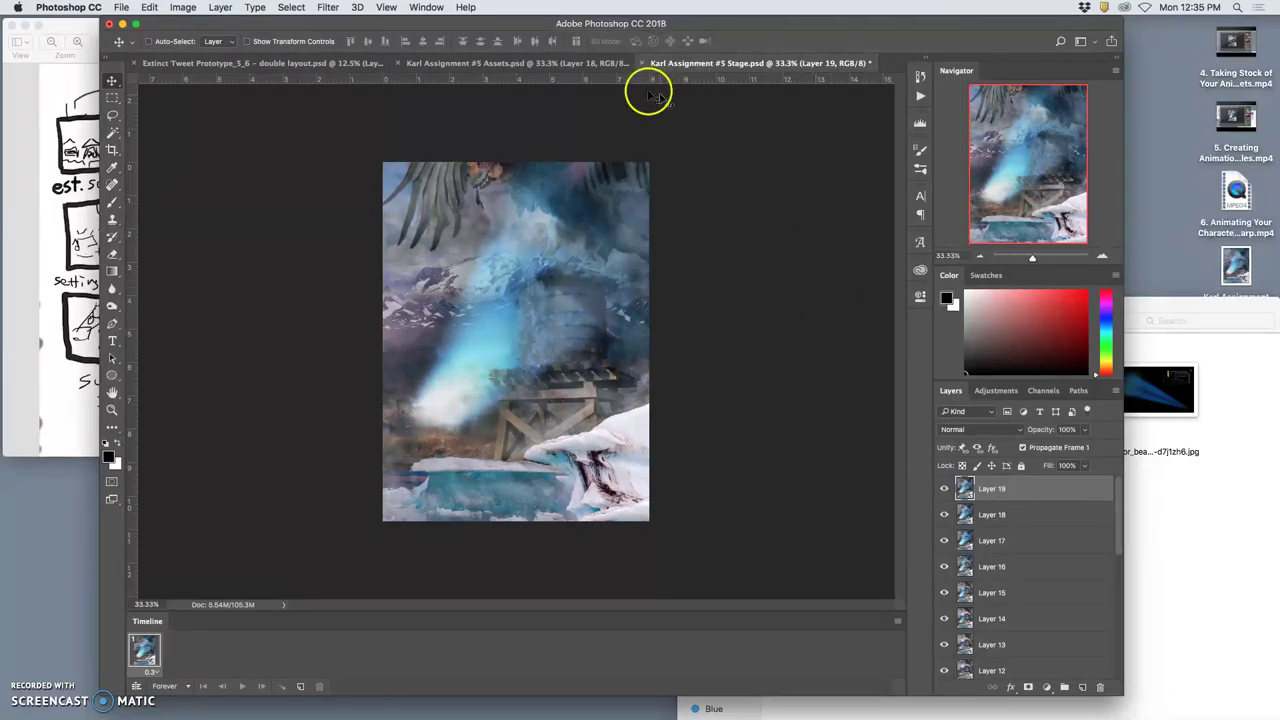
# Return to the Assets document, deselect the canvas and delete the merged Layer 18.
pyautogui.click(586, 66)
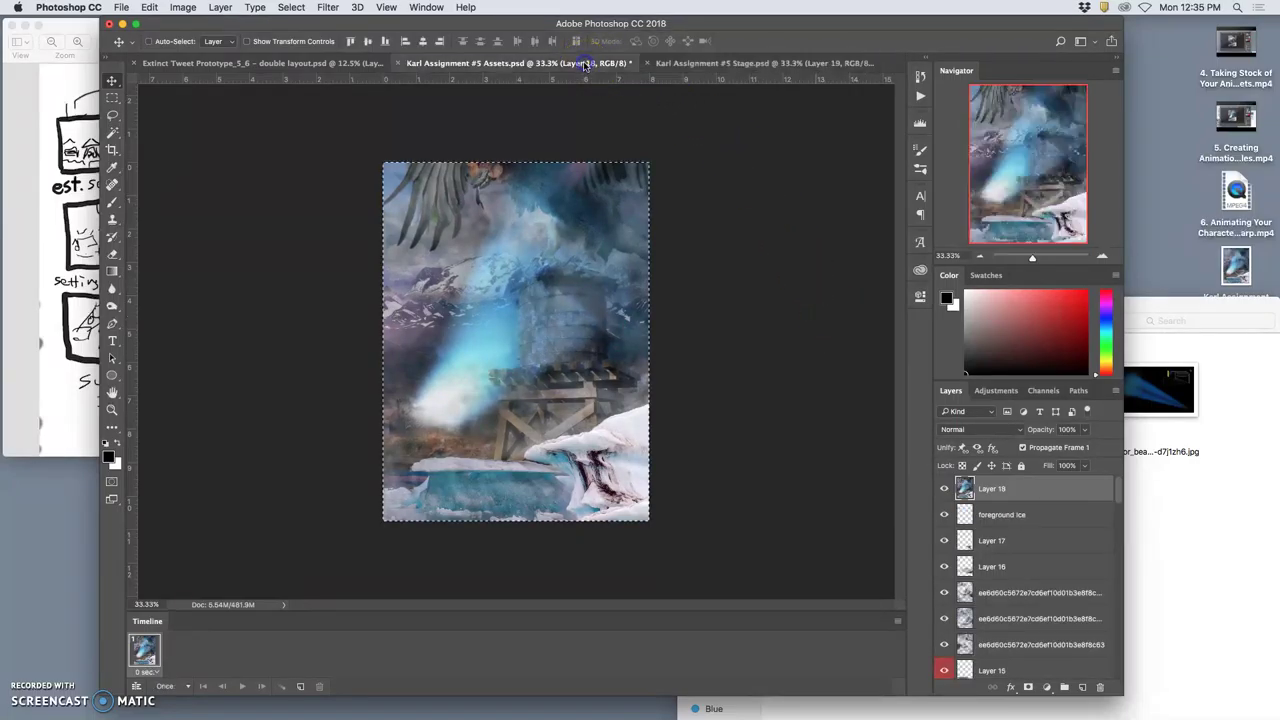
pyautogui.press('super+d')
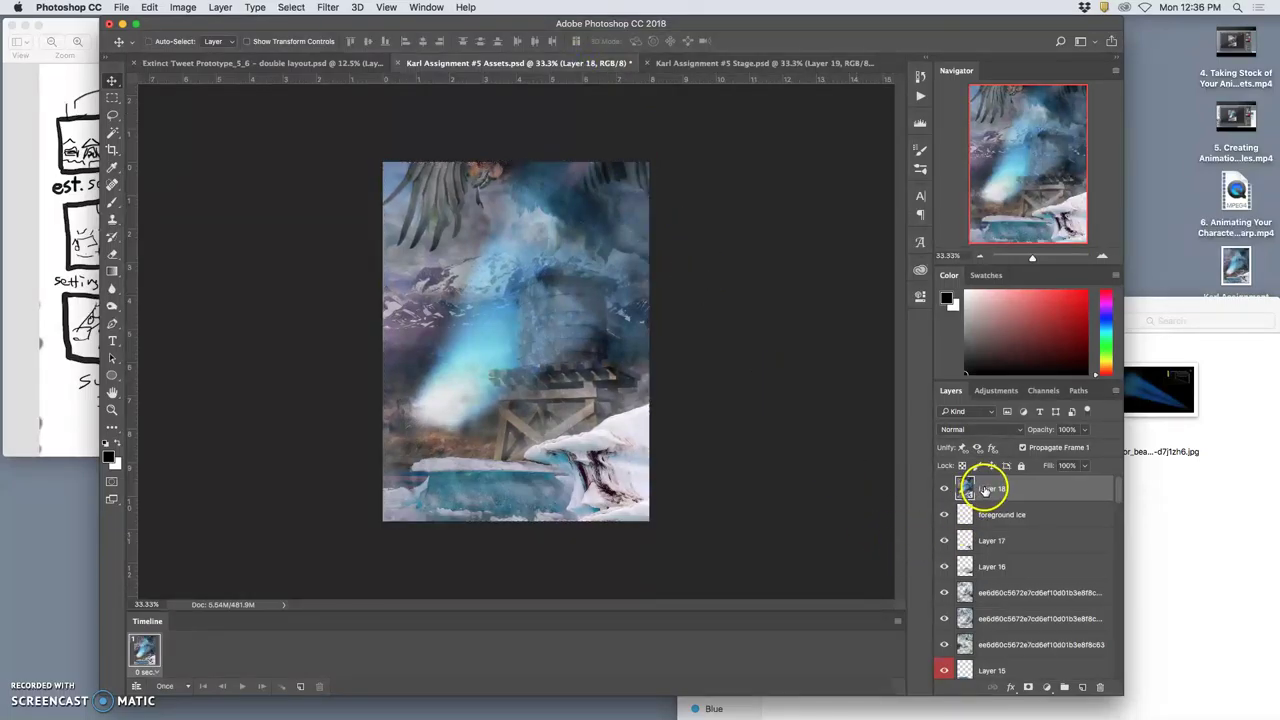
pyautogui.press('Delete')
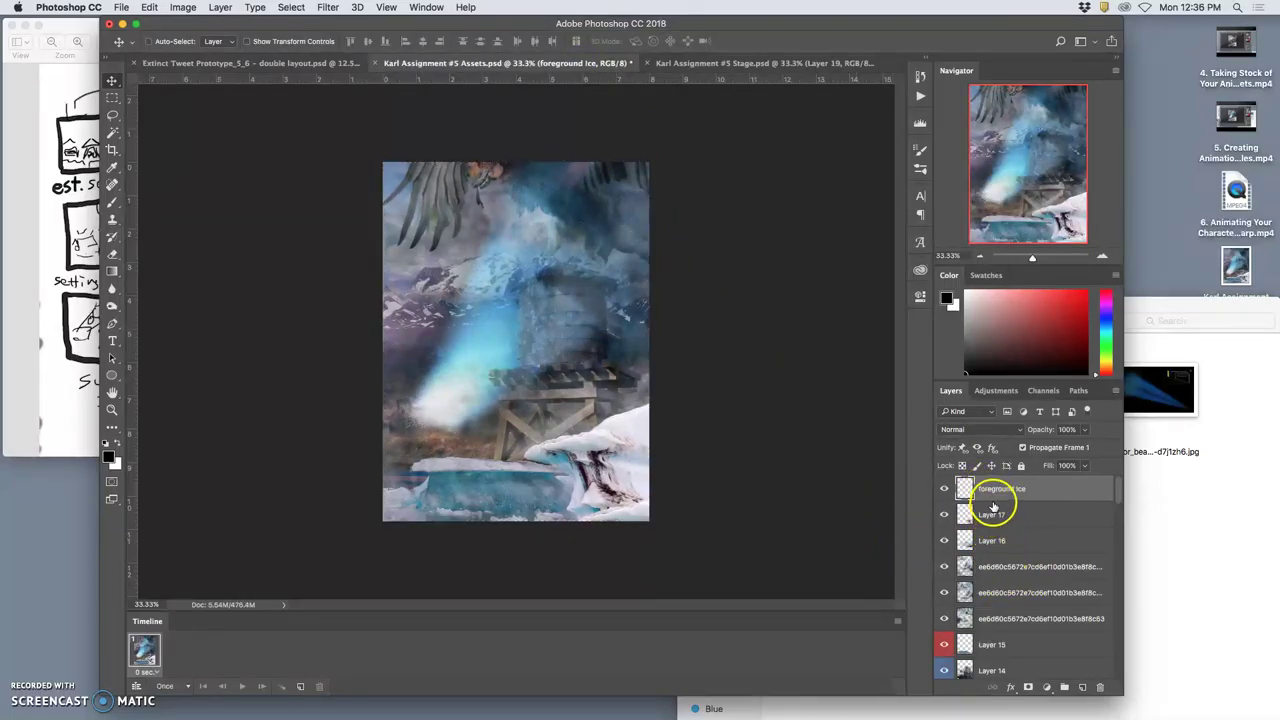
# Raise the opacity of the Tractor Beam copy layer to 70%.
pyautogui.click(985, 515)
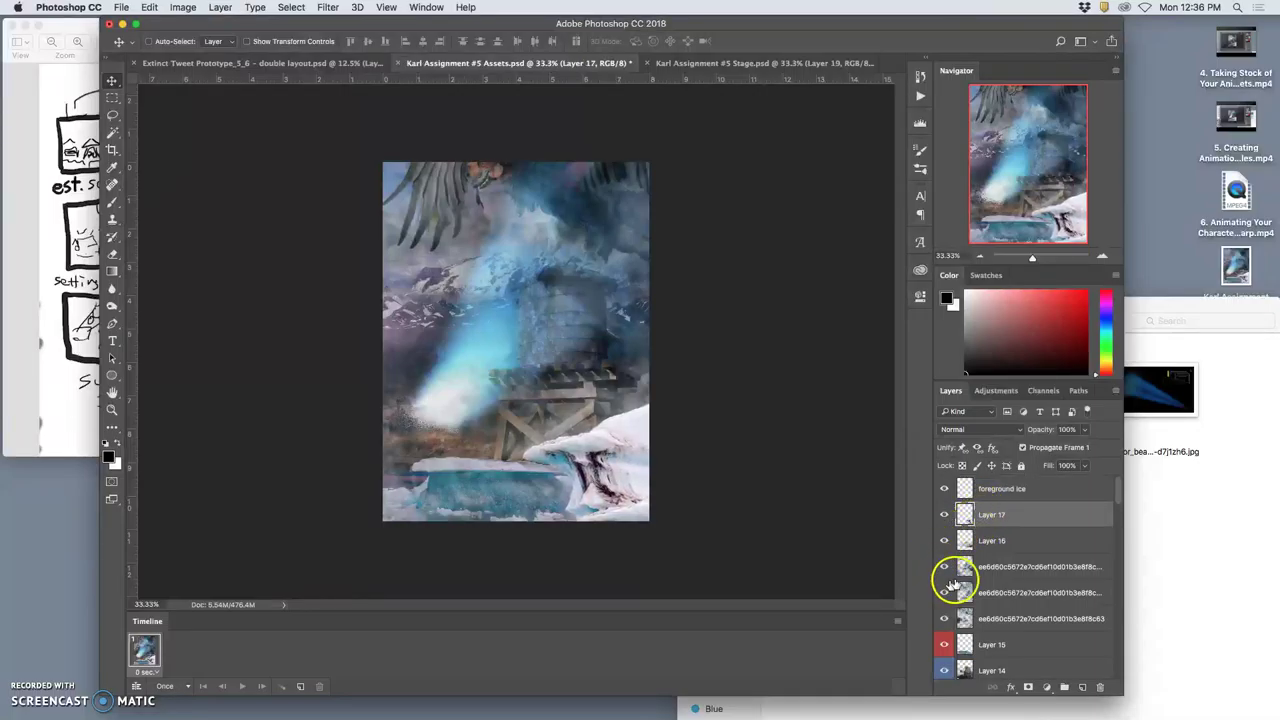
pyautogui.click(985, 542)
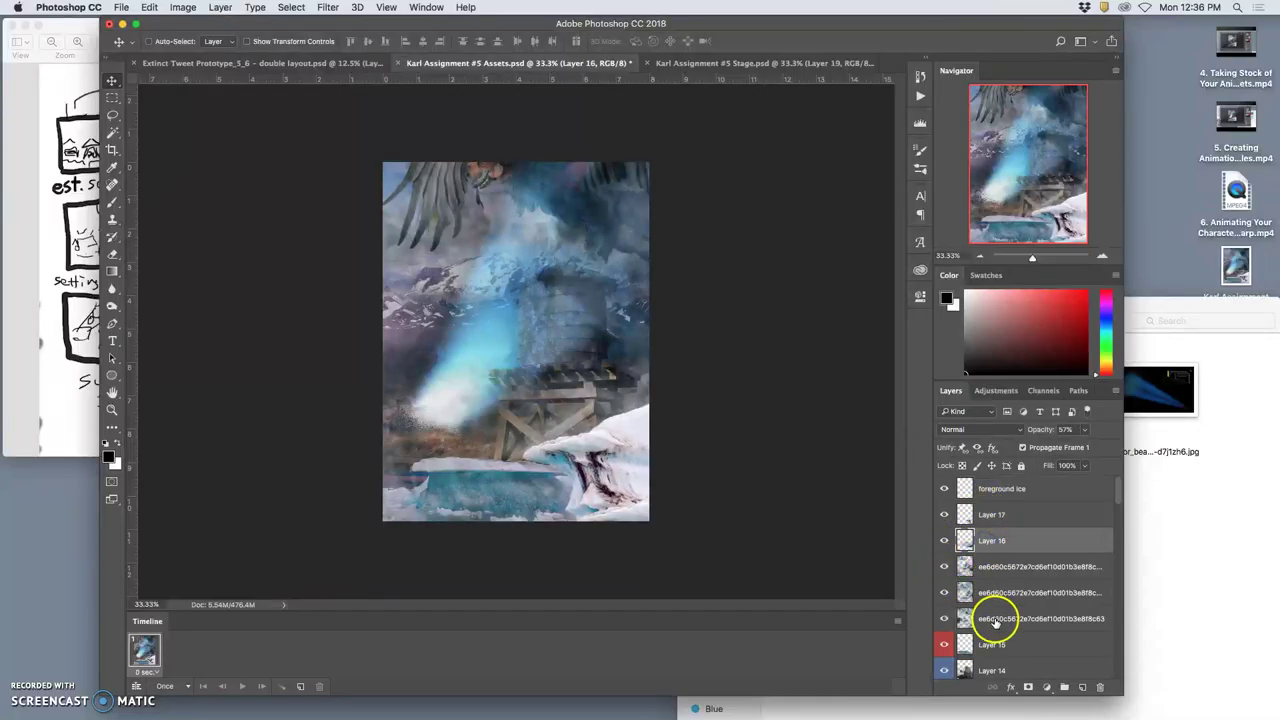
pyautogui.click(993, 648)
pyautogui.scroll(-5, 993, 672)
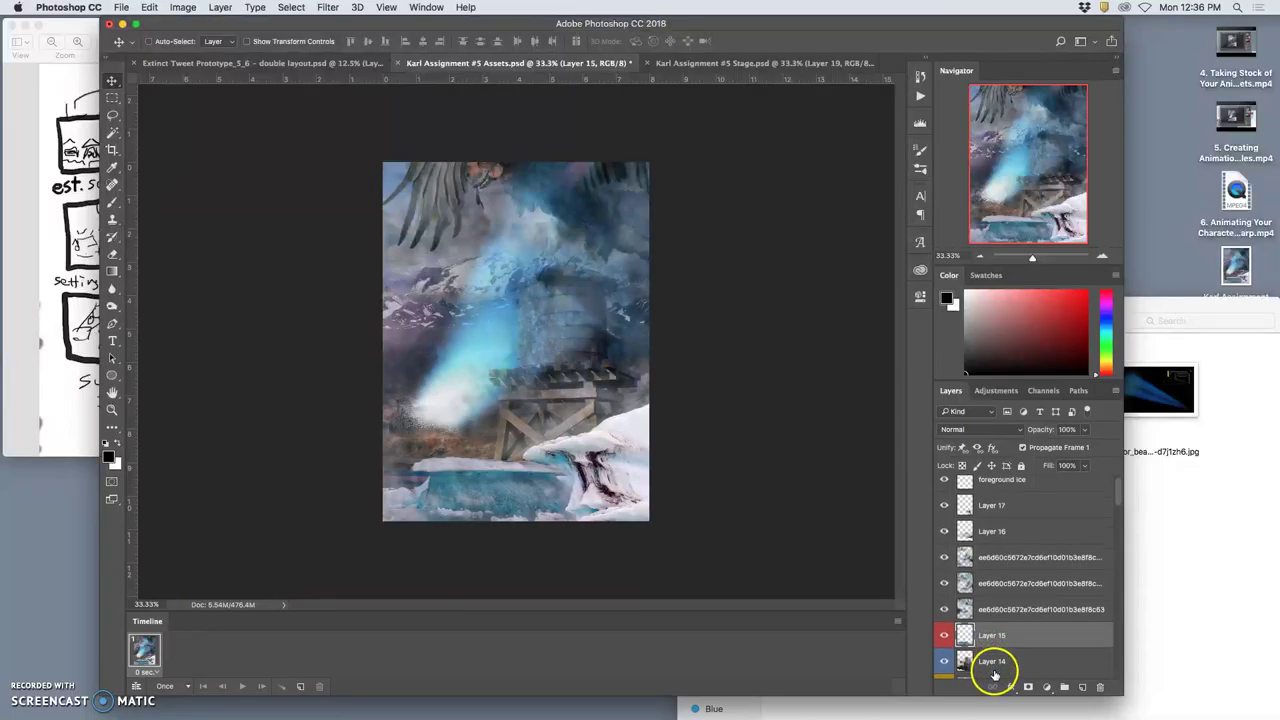
pyautogui.click(990, 628)
pyautogui.click(1084, 430)
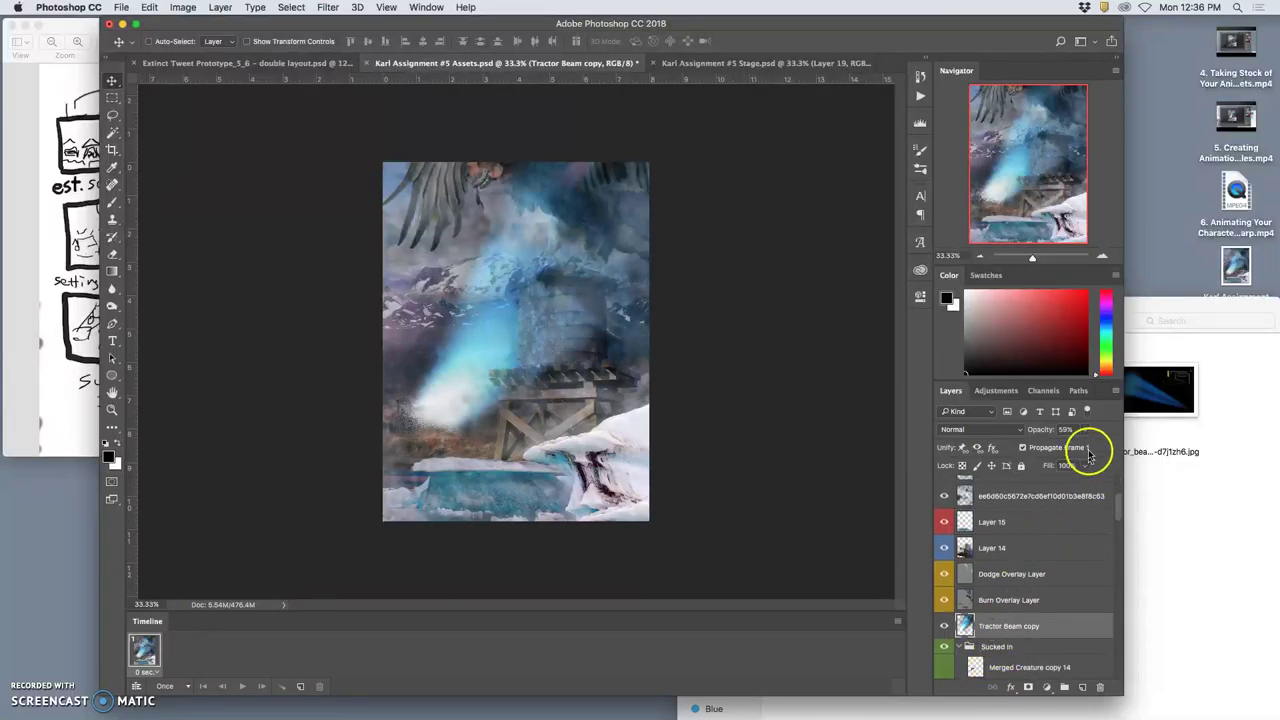
pyautogui.moveTo(1086, 447); pyautogui.dragTo(1094, 445)
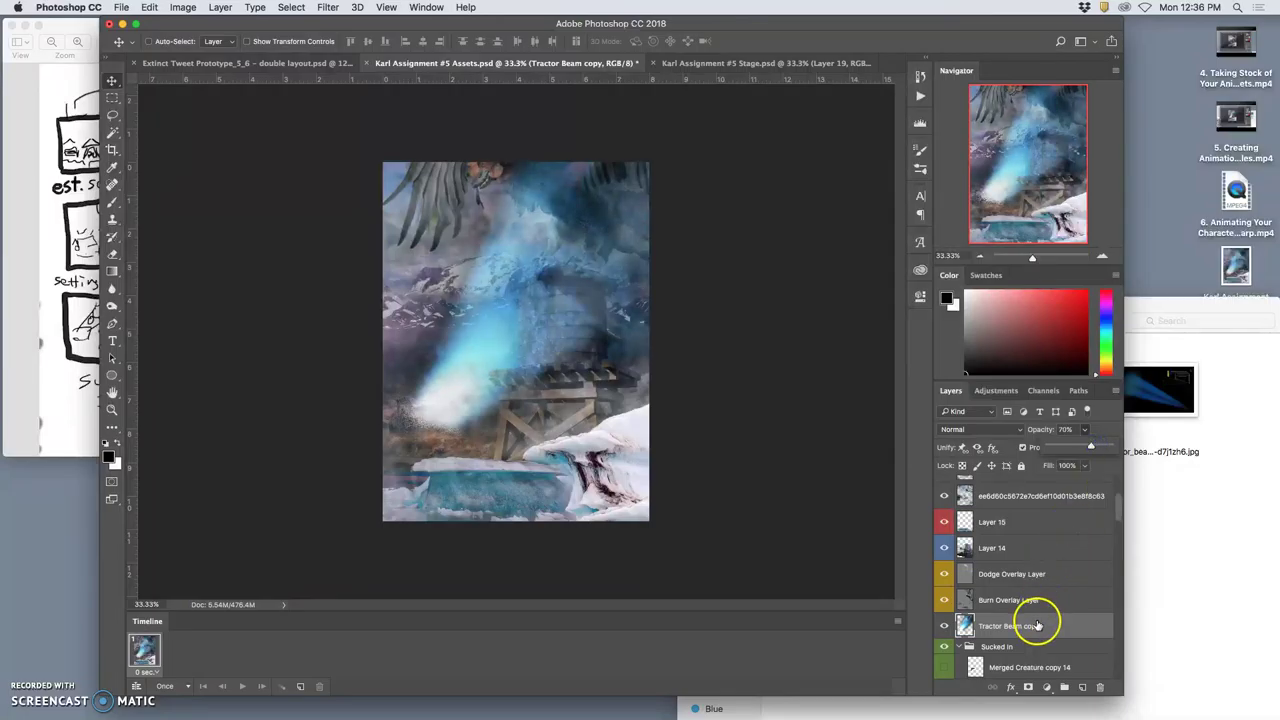
# Hide Merged Creature copy 7 and show Merged Creature copy 8 in the Sucked In group.
pyautogui.scroll(-8, 1035, 620)
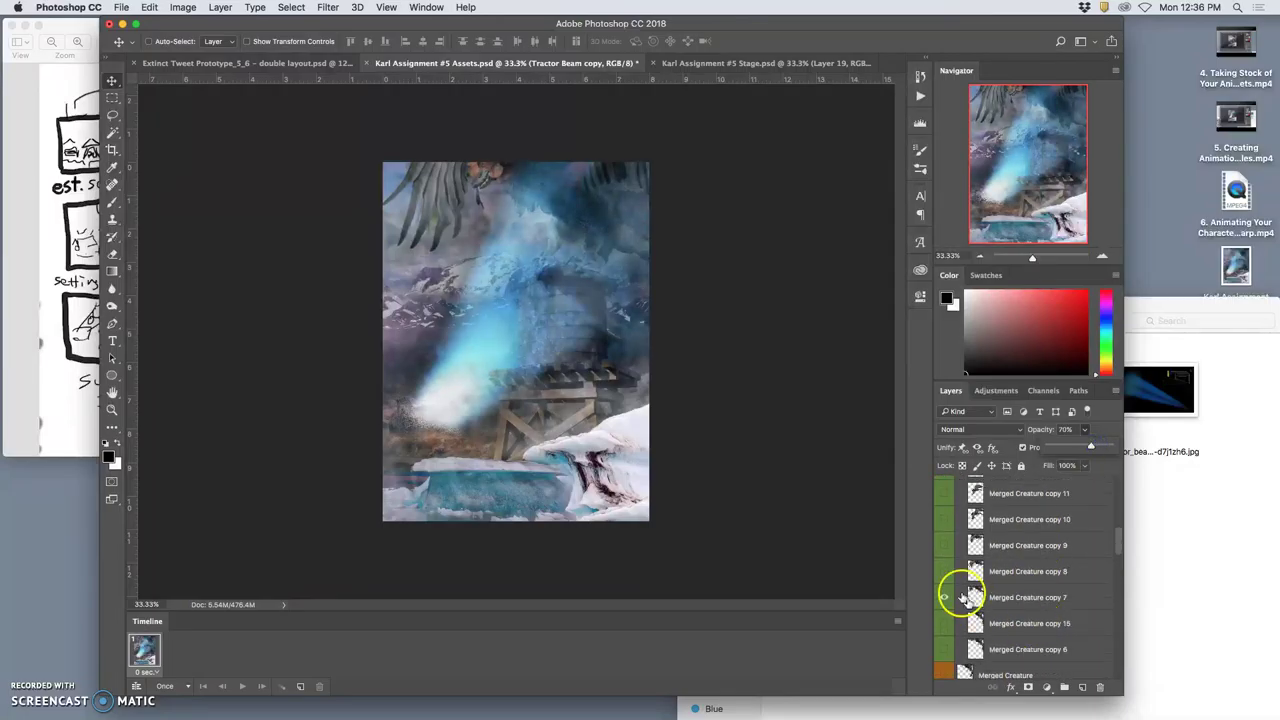
pyautogui.click(944, 597)
pyautogui.click(944, 571)
# Merge the visible Assets layers, with Merged Creature copy 8 showing, into a separate layer above foreground ice.
pyautogui.scroll(10, 1012, 612)
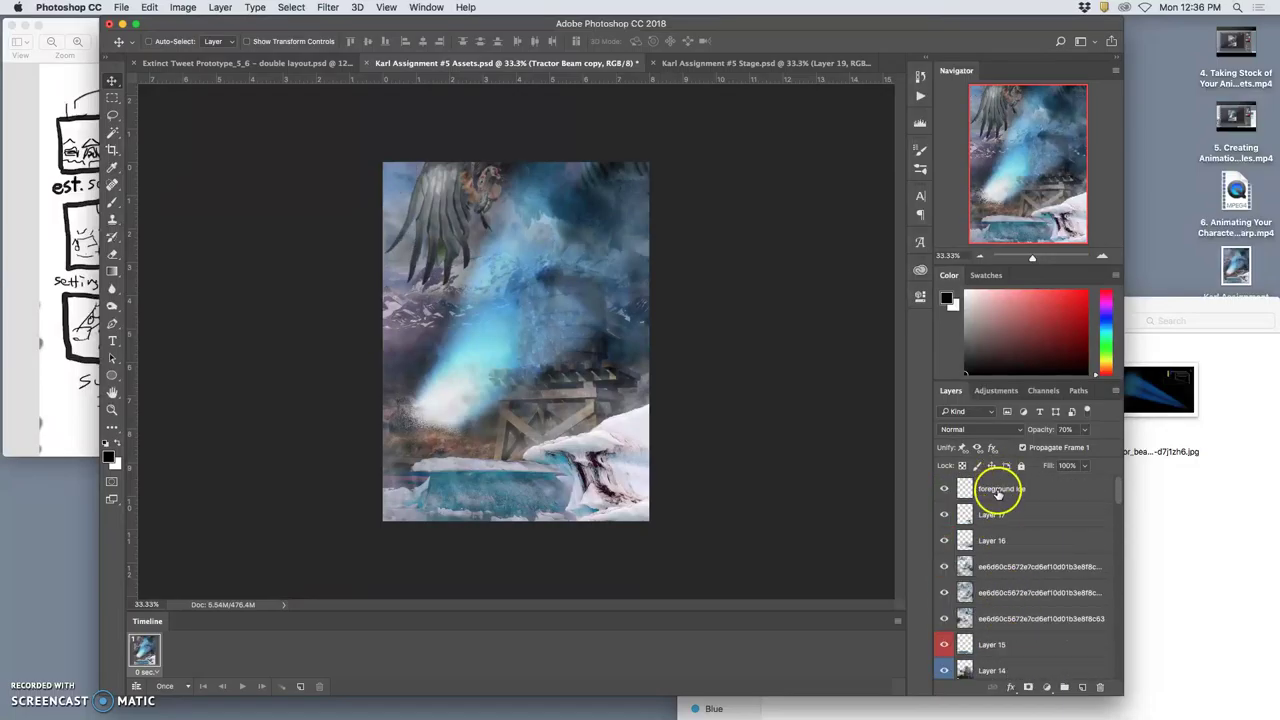
pyautogui.click(997, 490)
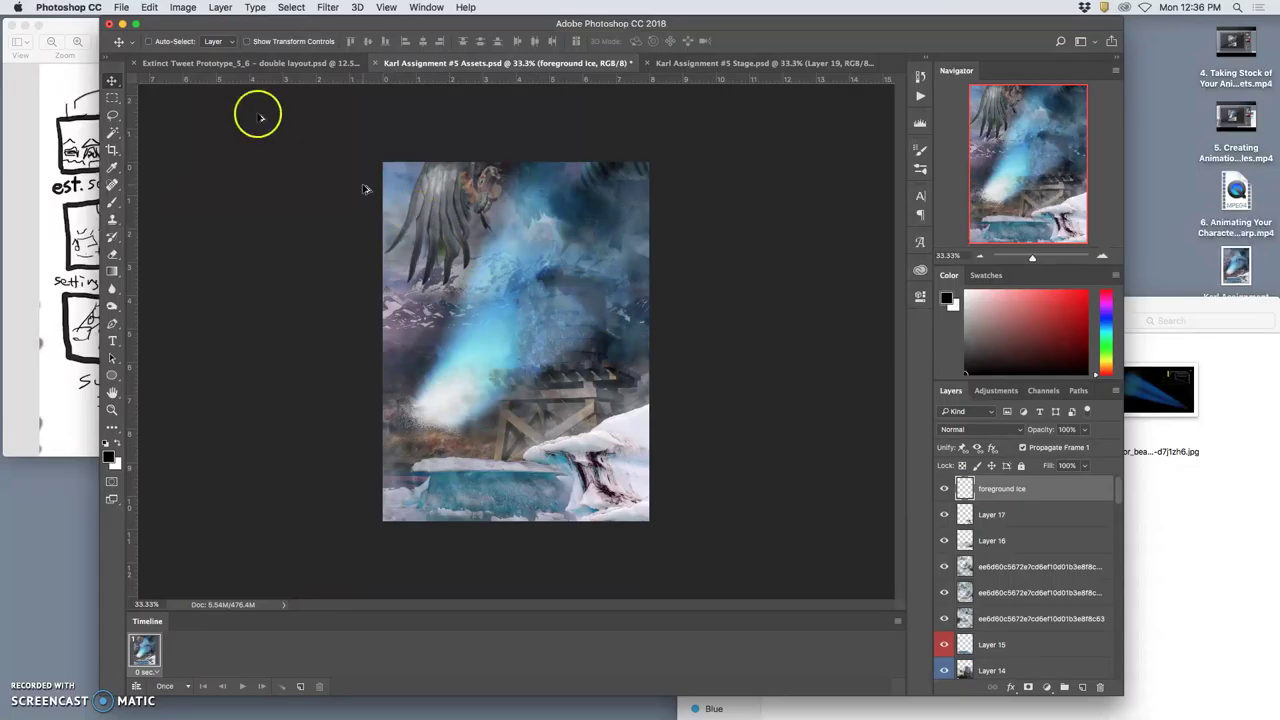
pyautogui.click(220, 7)
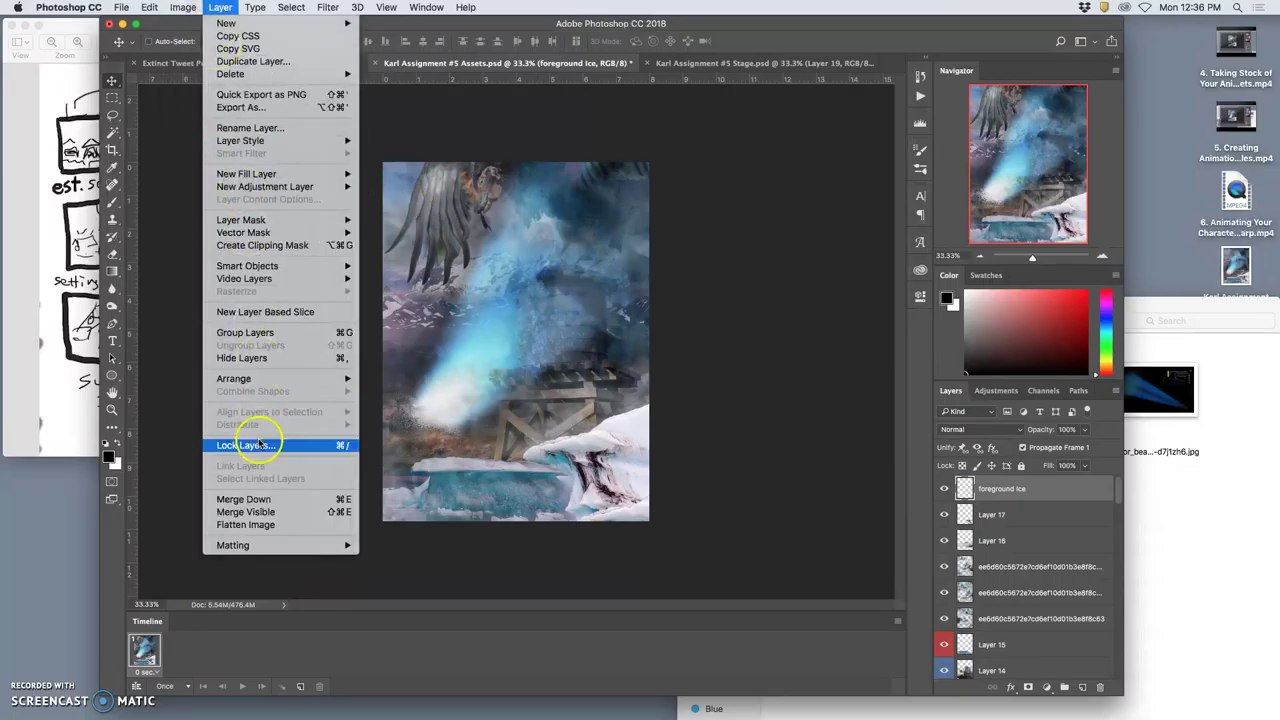
pyautogui.keyDown('alt'); pyautogui.click(262, 512); pyautogui.keyUp('alt')
# Copy the whole merged image into the Stage document above Layer 19 and save the document.
pyautogui.press('super+c')
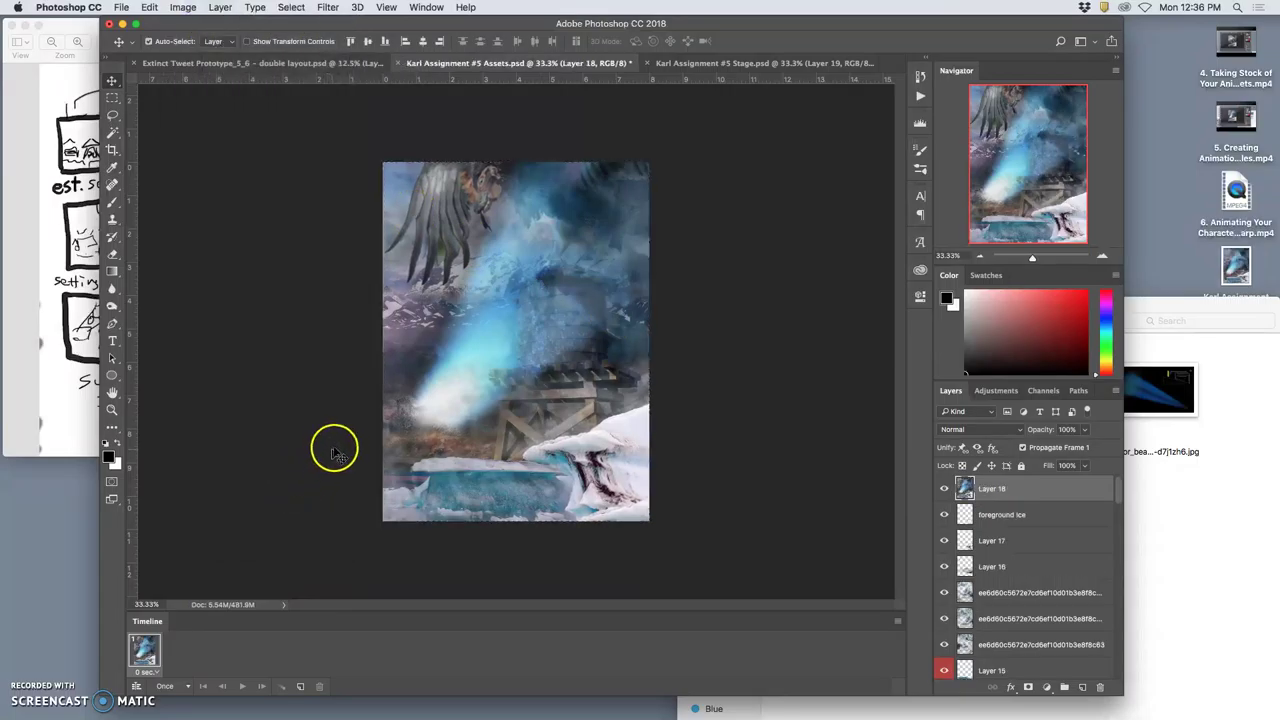
pyautogui.click(708, 63)
pyautogui.press('super+v')
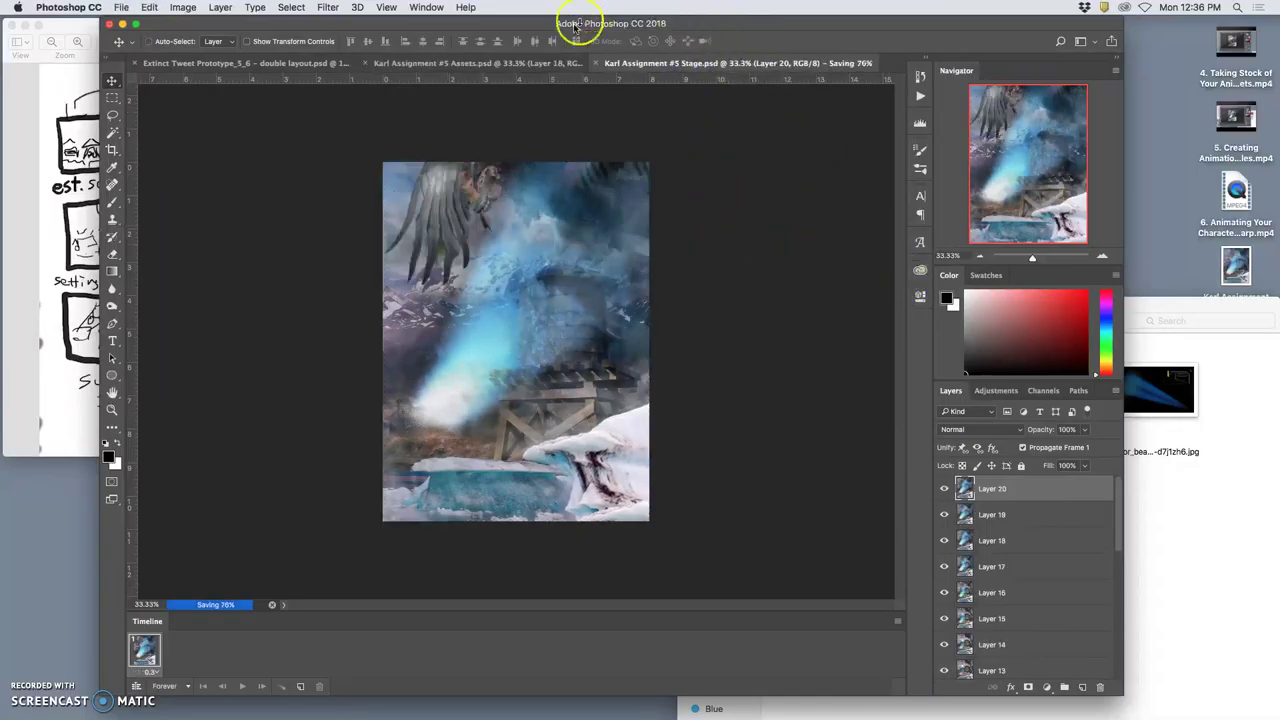
pyautogui.click(944, 490)
pyautogui.click(944, 490)
# Switch back to the Assets document, clear the canvas selection and delete the merged Layer 18.
pyautogui.click(510, 62)
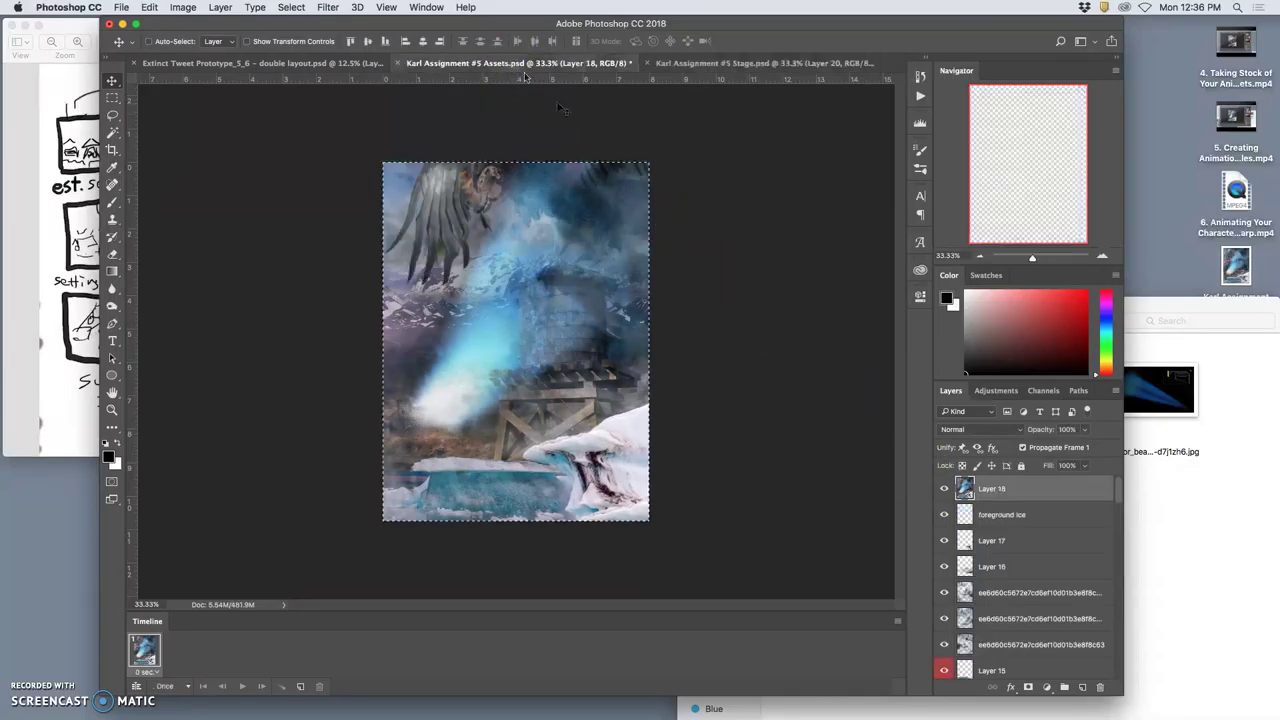
pyautogui.press('super+d')
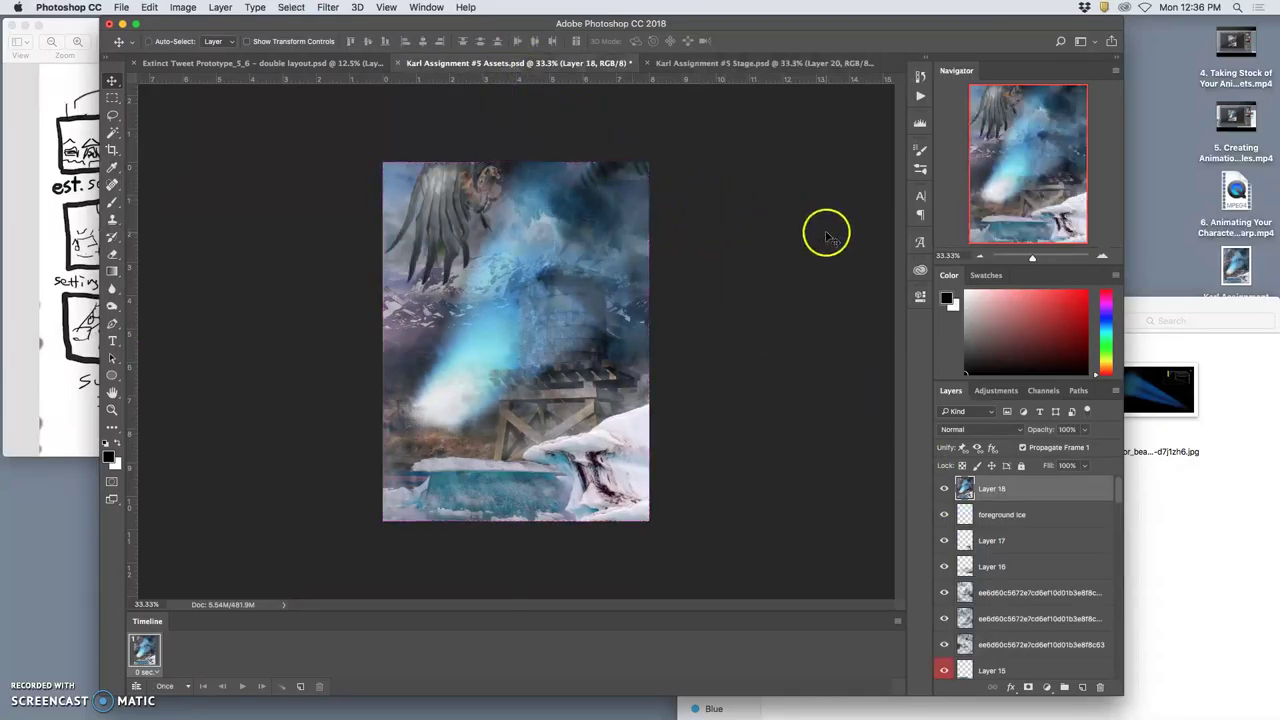
pyautogui.press('BackSpace')
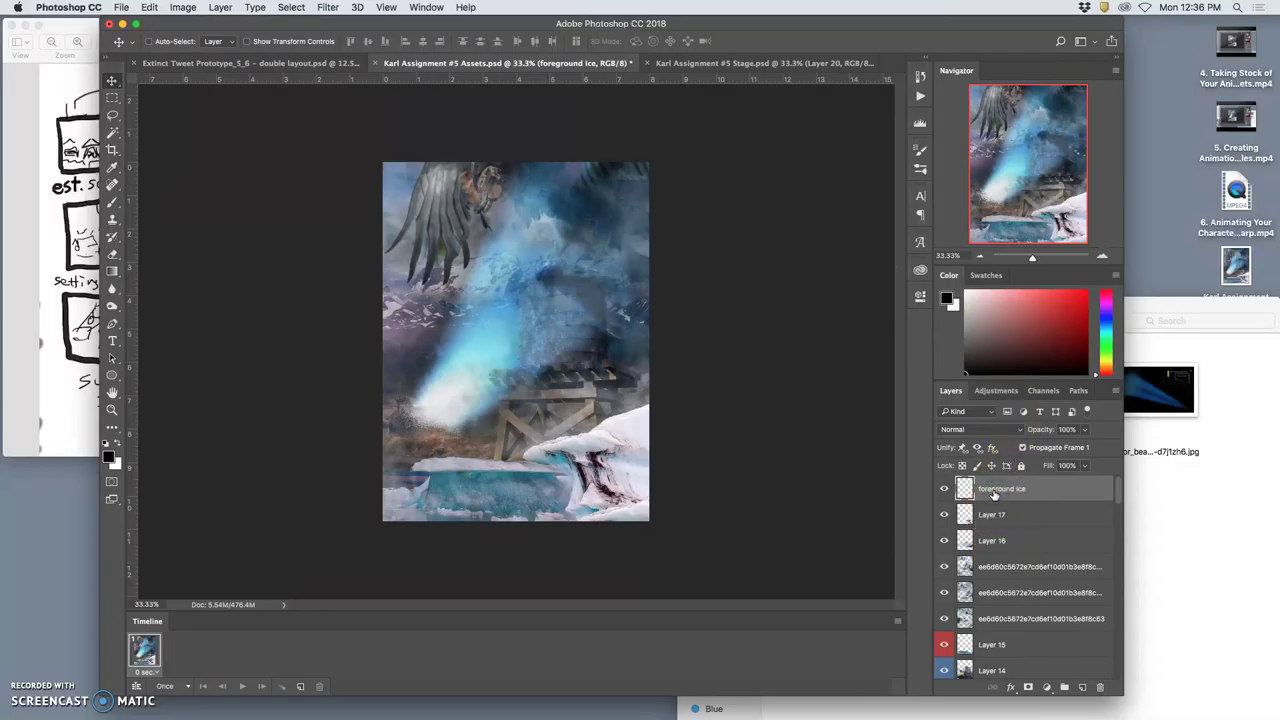
# Set the opacity of the Tractor Beam copy layer to 48%.
pyautogui.click(991, 514)
pyautogui.click(990, 541)
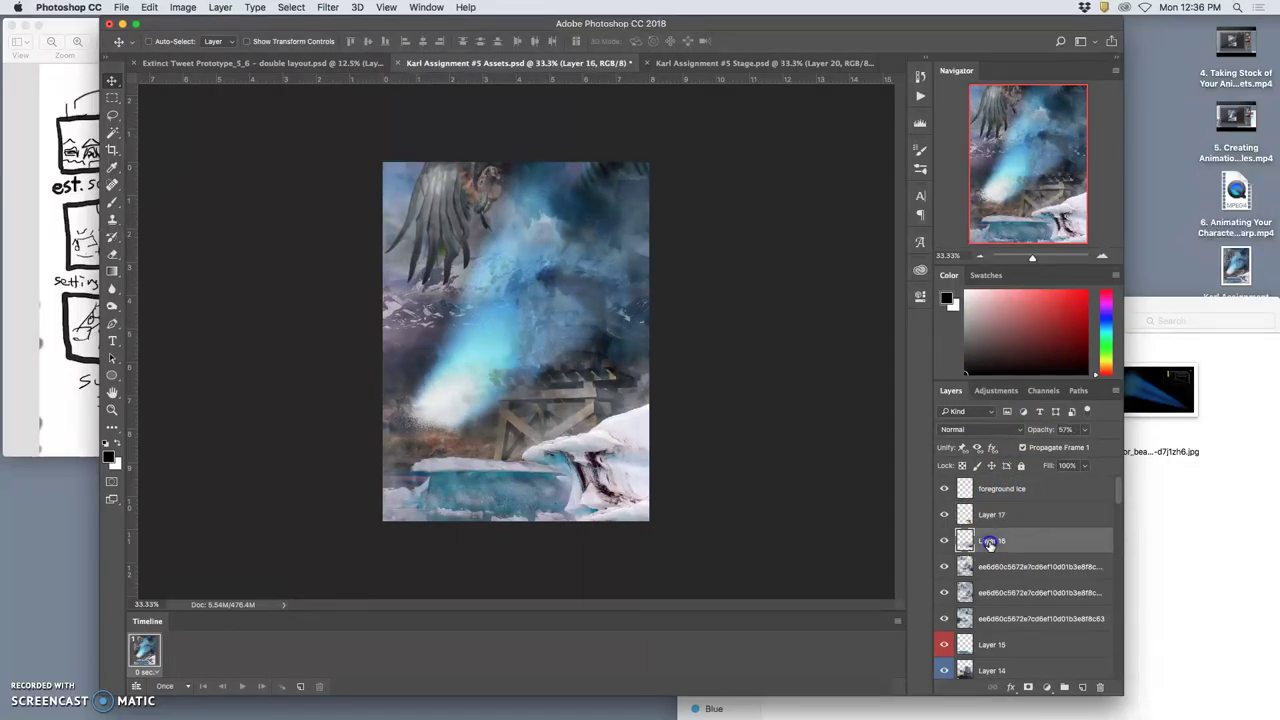
pyautogui.click(990, 648)
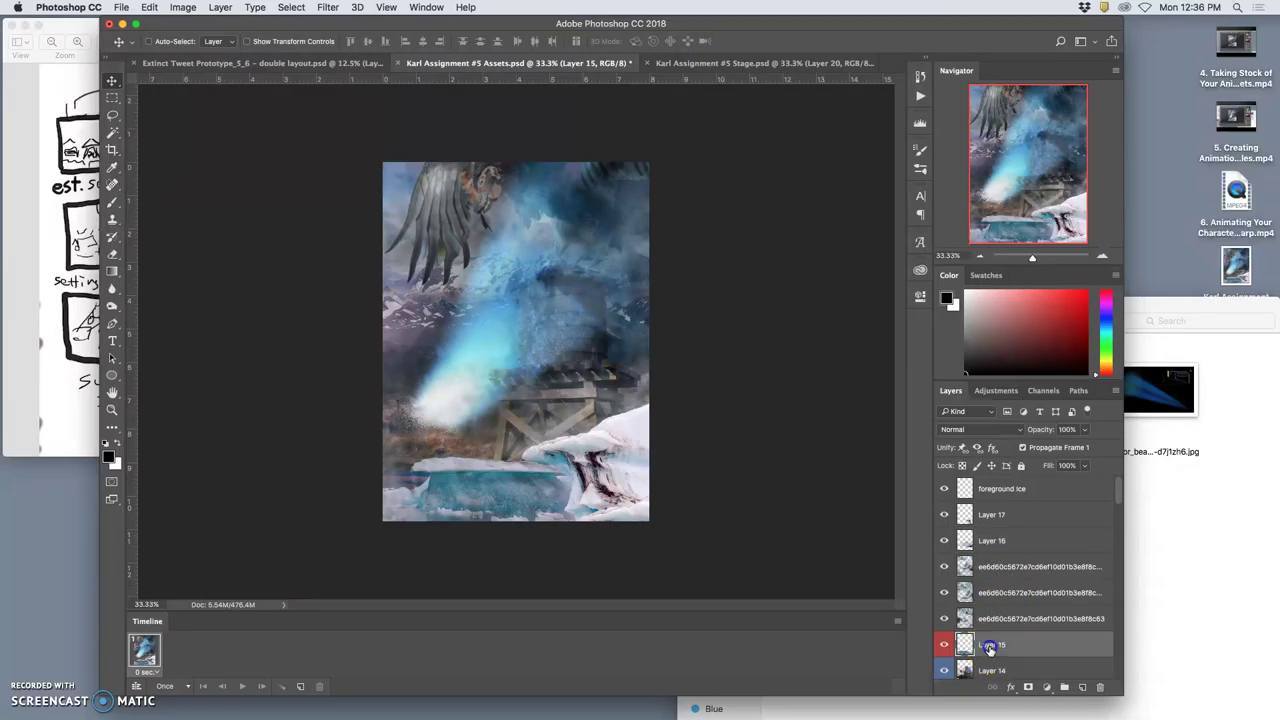
pyautogui.scroll(-5, 990, 648)
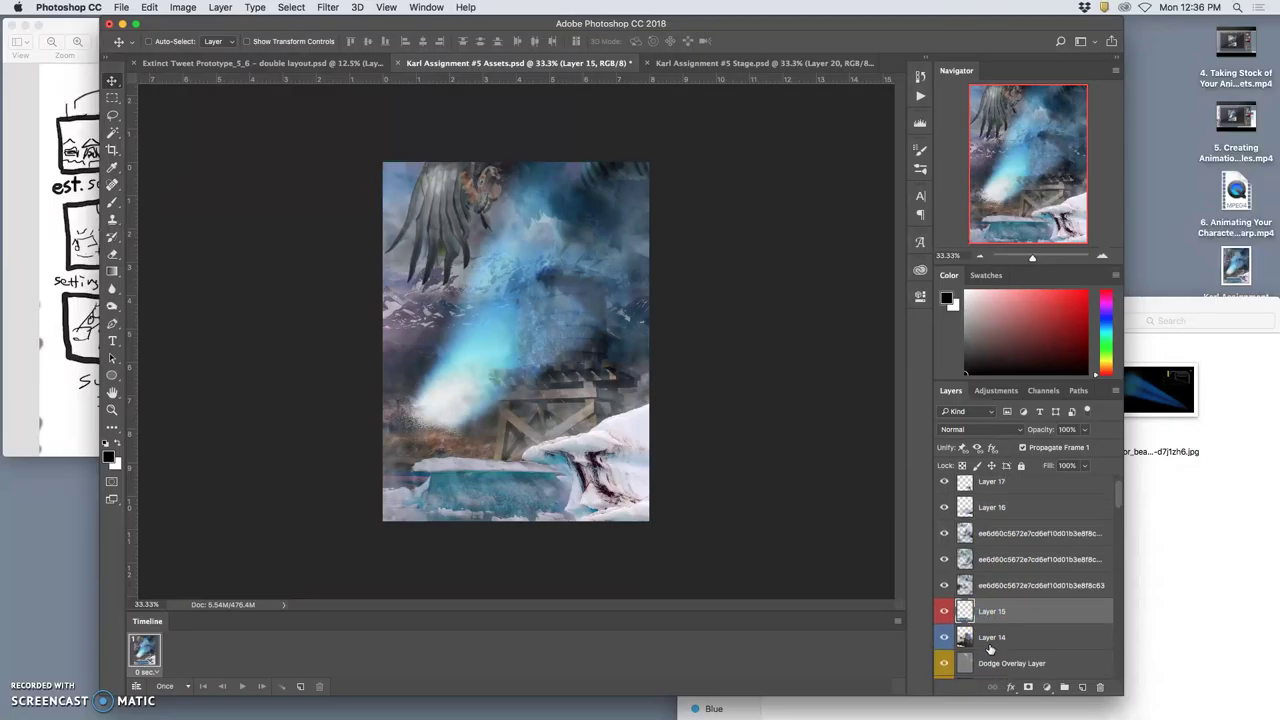
pyautogui.scroll(-2, 990, 640)
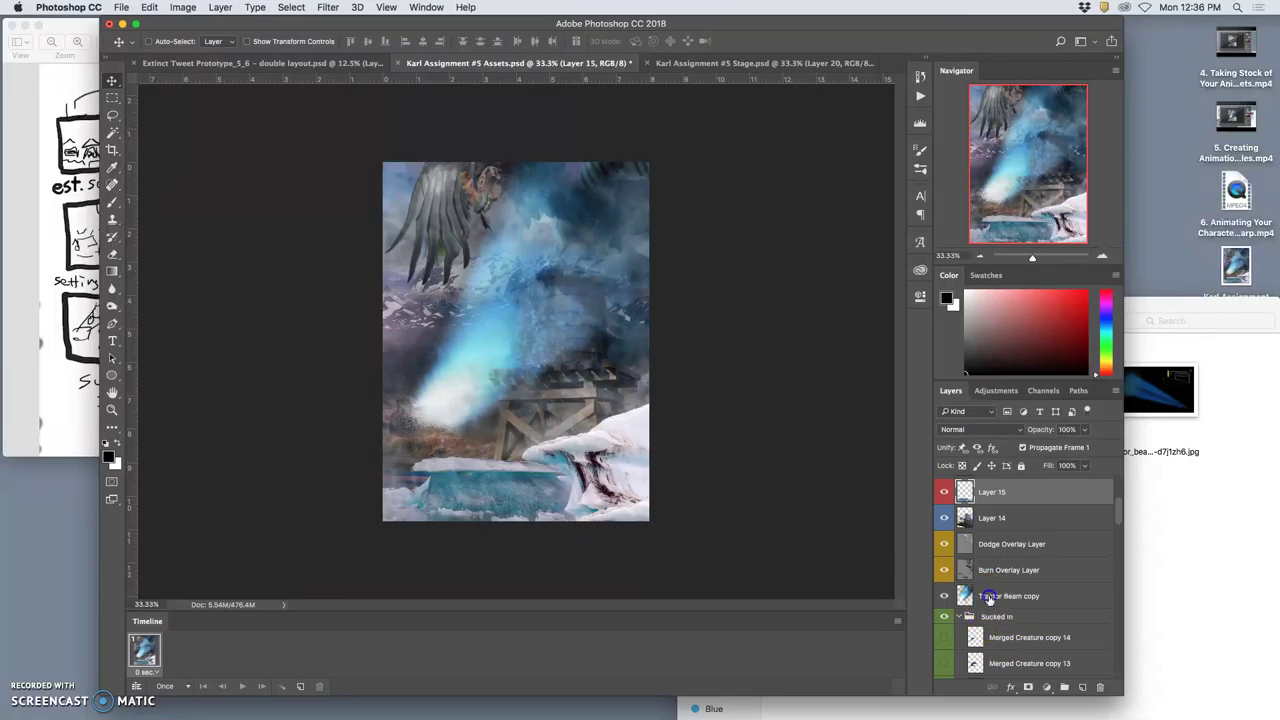
pyautogui.click(988, 597)
pyautogui.moveTo(1080, 434); pyautogui.dragTo(1084, 433)
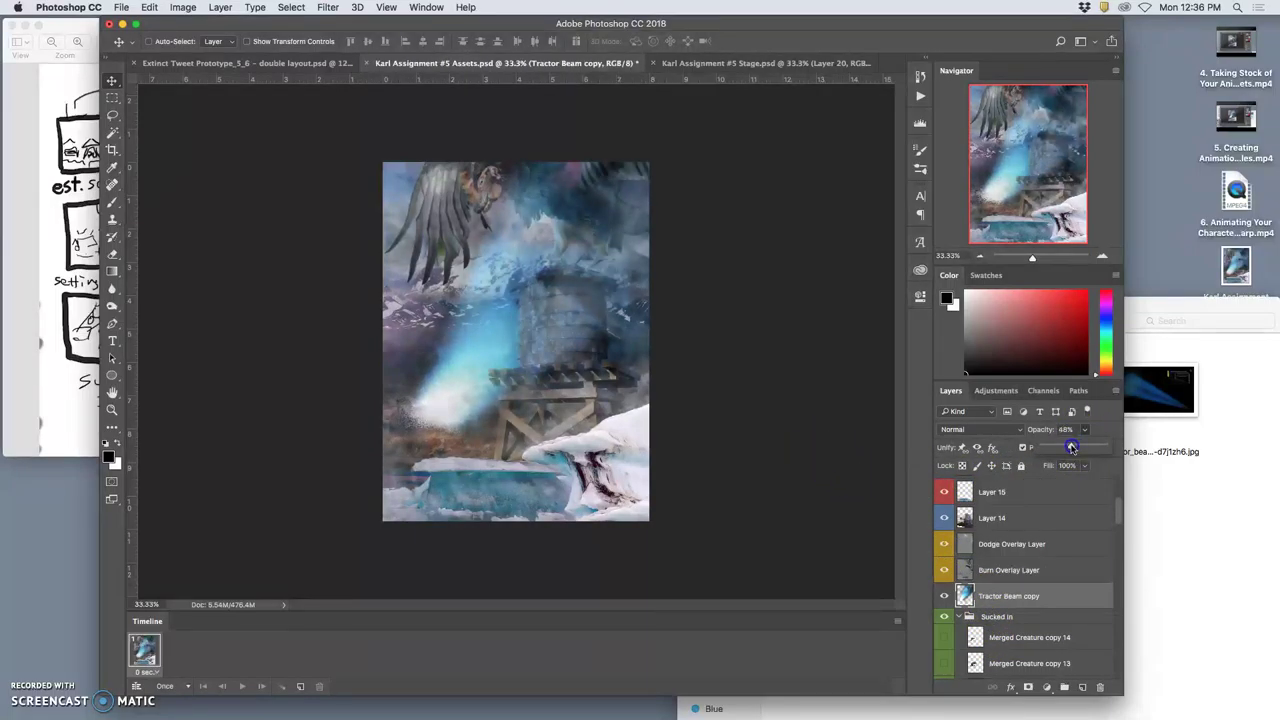
# Hide Merged Creature copy 8 and show Merged Creature copy 9 in the Sucked In group.
pyautogui.scroll(-4, 1048, 662)
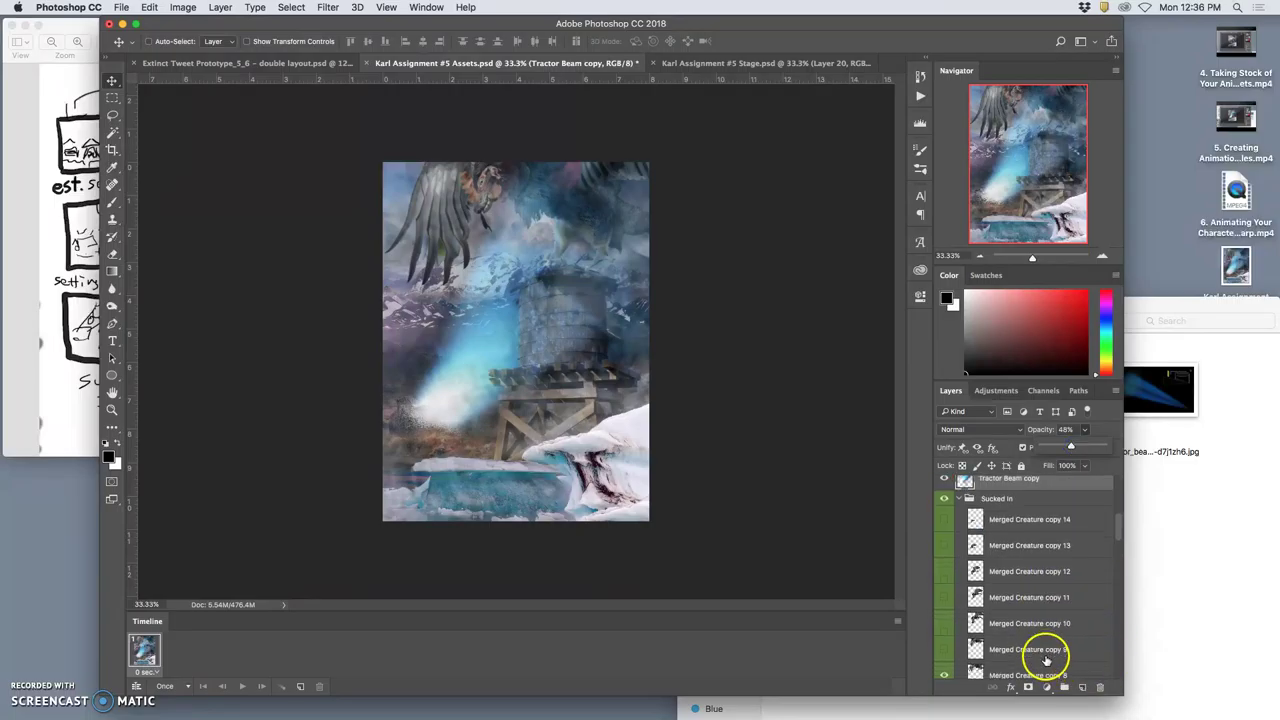
pyautogui.click(943, 670)
pyautogui.click(943, 670)
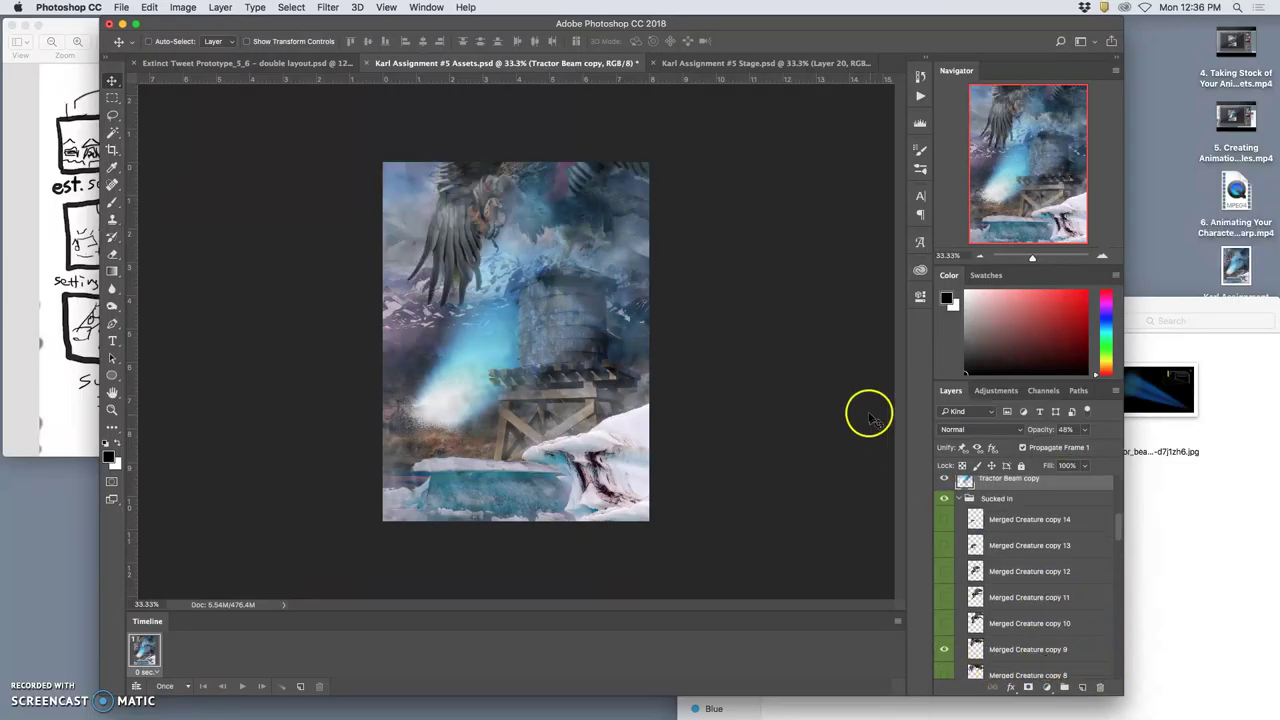
# Merge the visible Assets layers, with Merged Creature copy 9 showing, into a separate layer above foreground ice.
pyautogui.scroll(5, 1030, 480)
pyautogui.click(1013, 490)
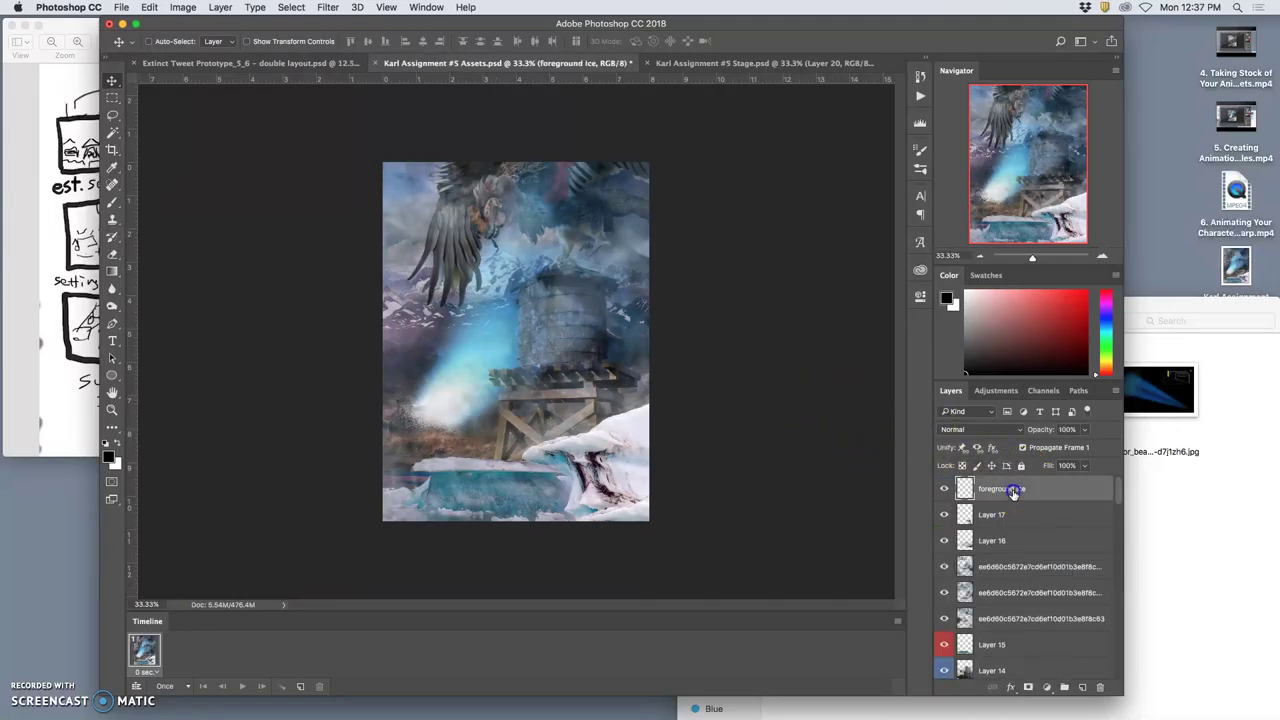
pyautogui.click(225, 8)
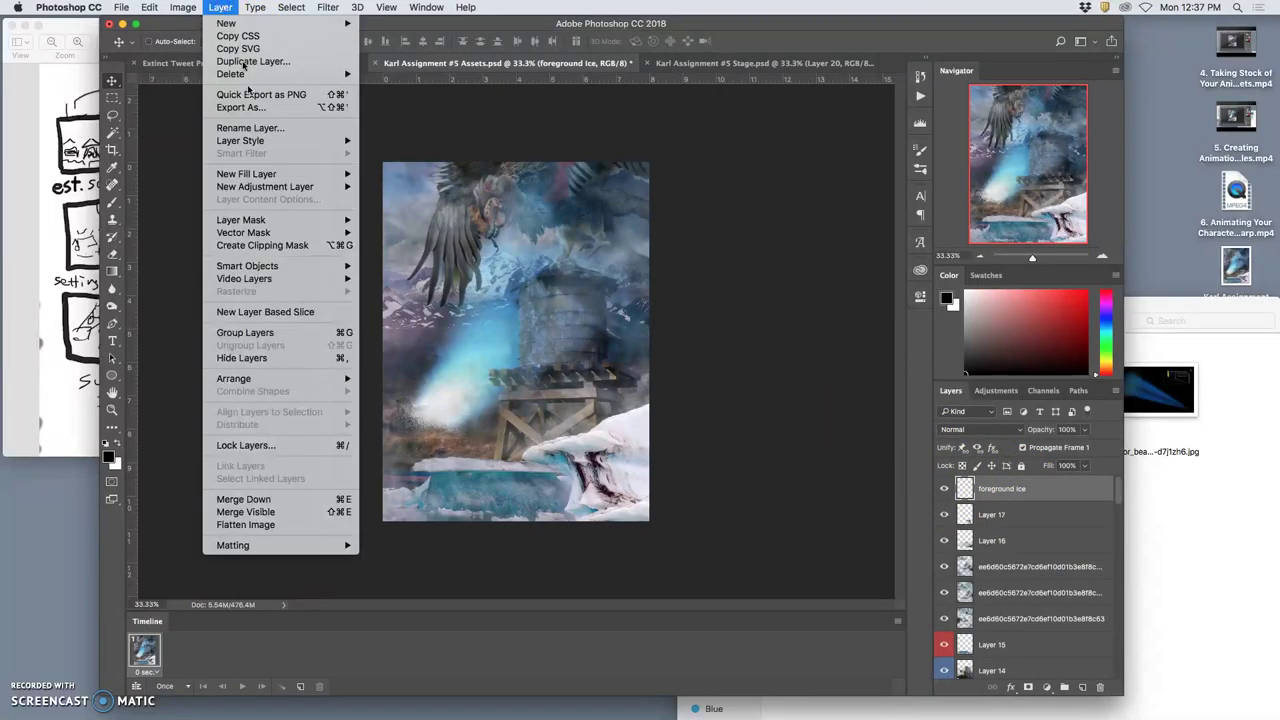
pyautogui.keyDown('alt'); pyautogui.click(270, 512); pyautogui.keyUp('alt')
# Copy the whole merged image into the Stage document above Layer 20 and toggle its visibility to compare frames.
pyautogui.moveTo(455, 412); pyautogui.dragTo(735, 101)
pyautogui.click(944, 490)
pyautogui.click(944, 490)
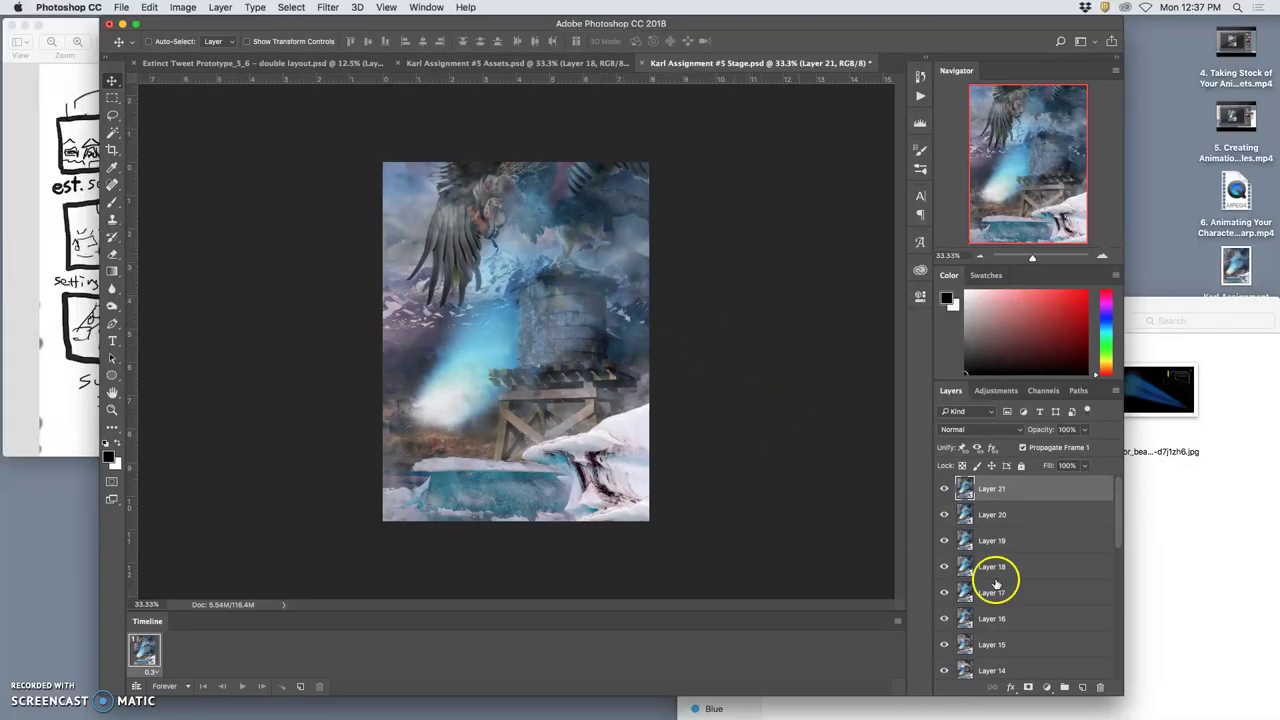
# Return to the Assets document, clear the canvas selection and delete the merged Layer 18.
pyautogui.click(566, 60)
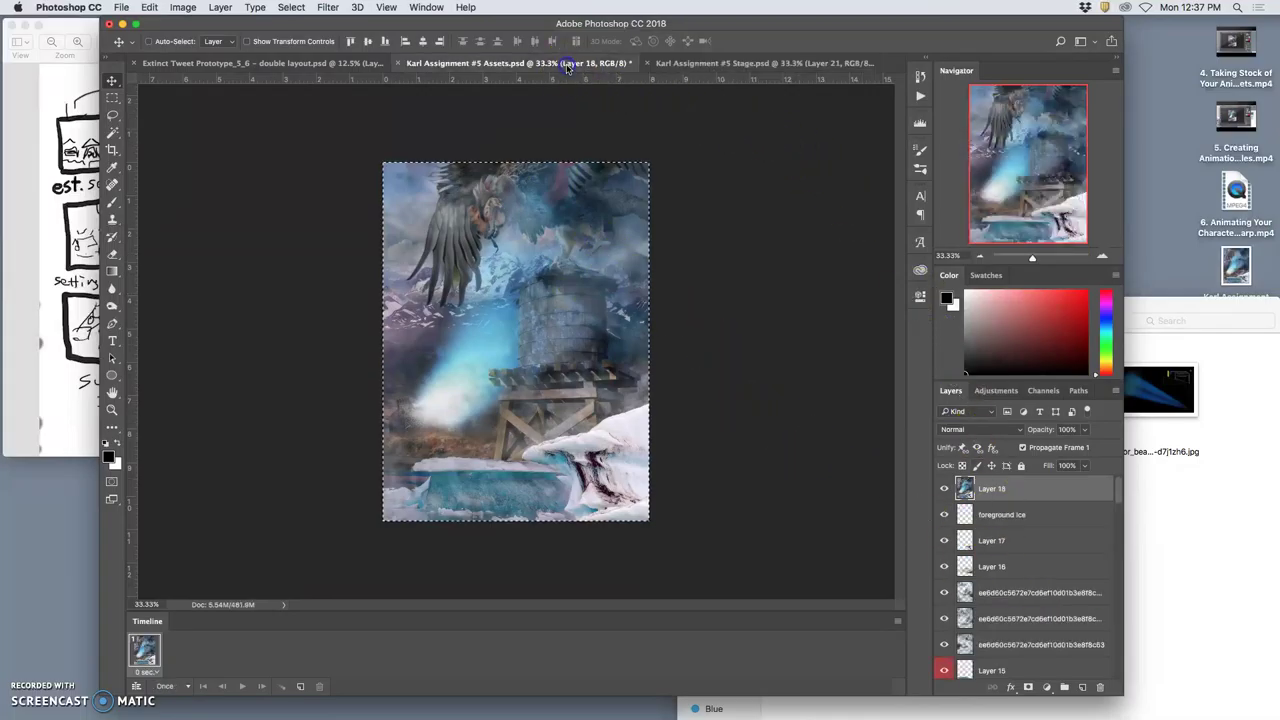
pyautogui.press('super+a')
pyautogui.press('super+d')
pyautogui.press('BackSpace')
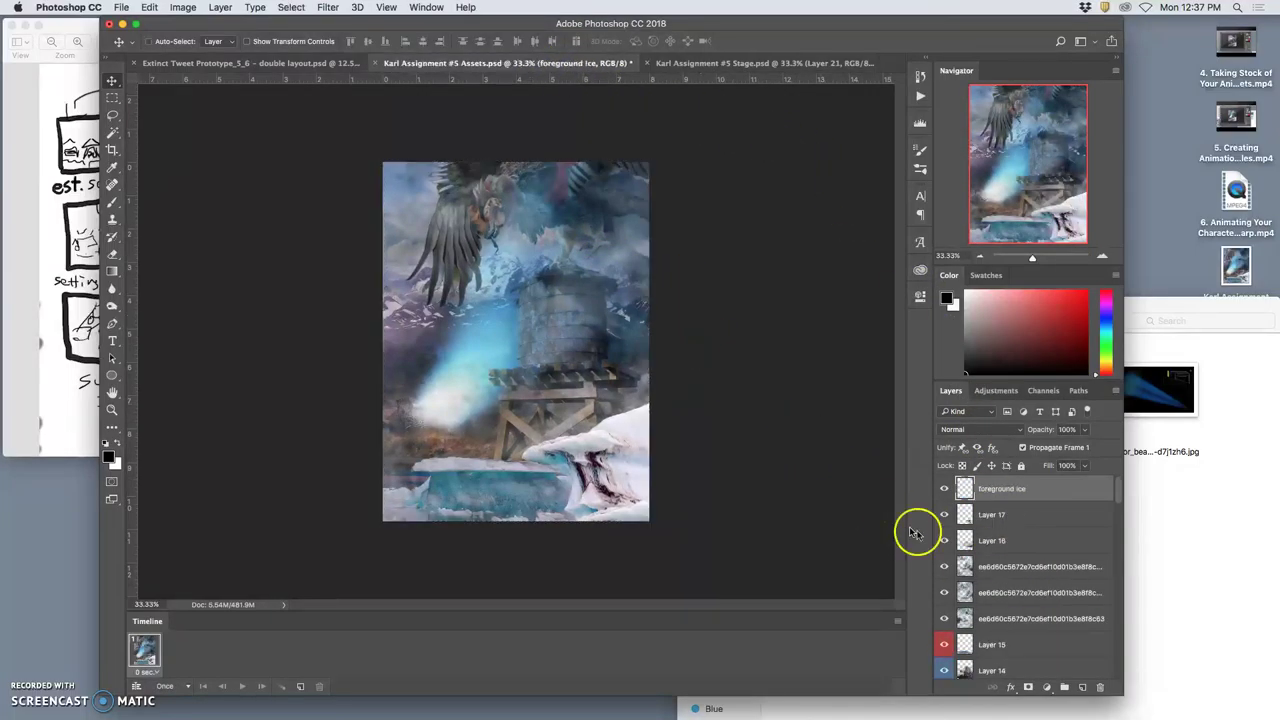
# Set the opacity of the Soft Light layer ee6d60c5672e7cd6ef10d01b3e8f8c63 copy to 39%.
pyautogui.click(990, 515)
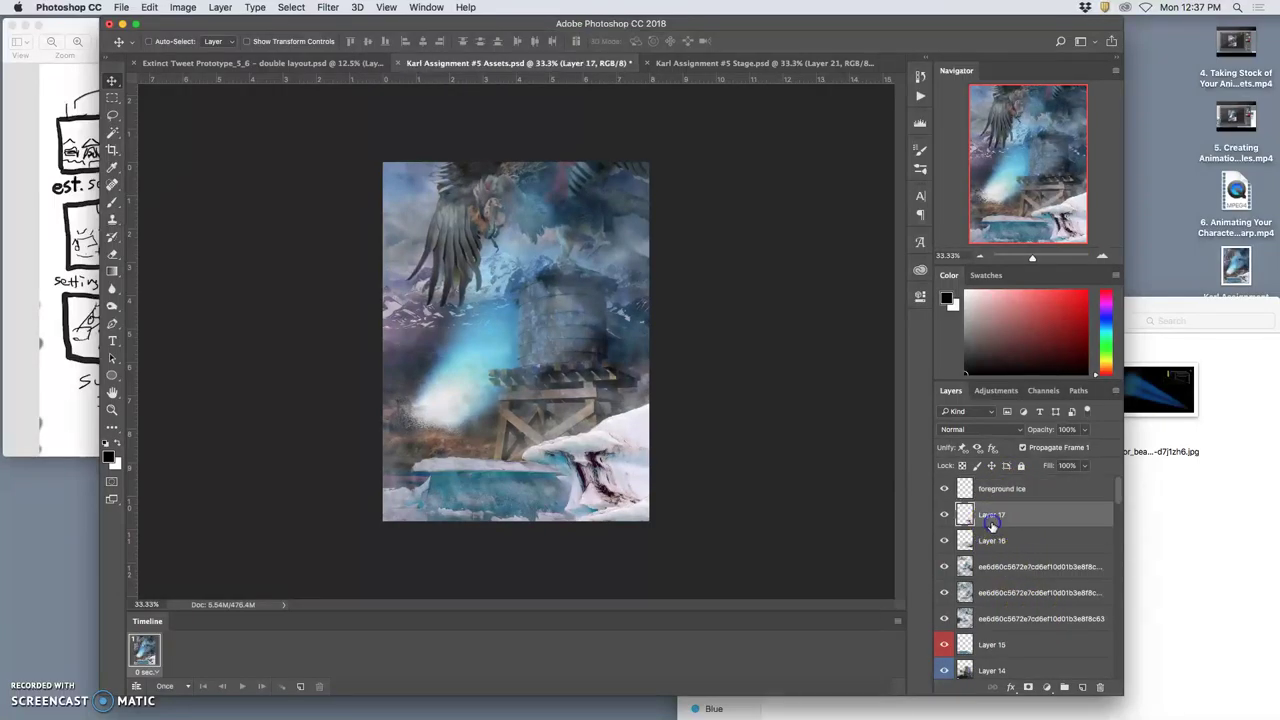
pyautogui.click(994, 545)
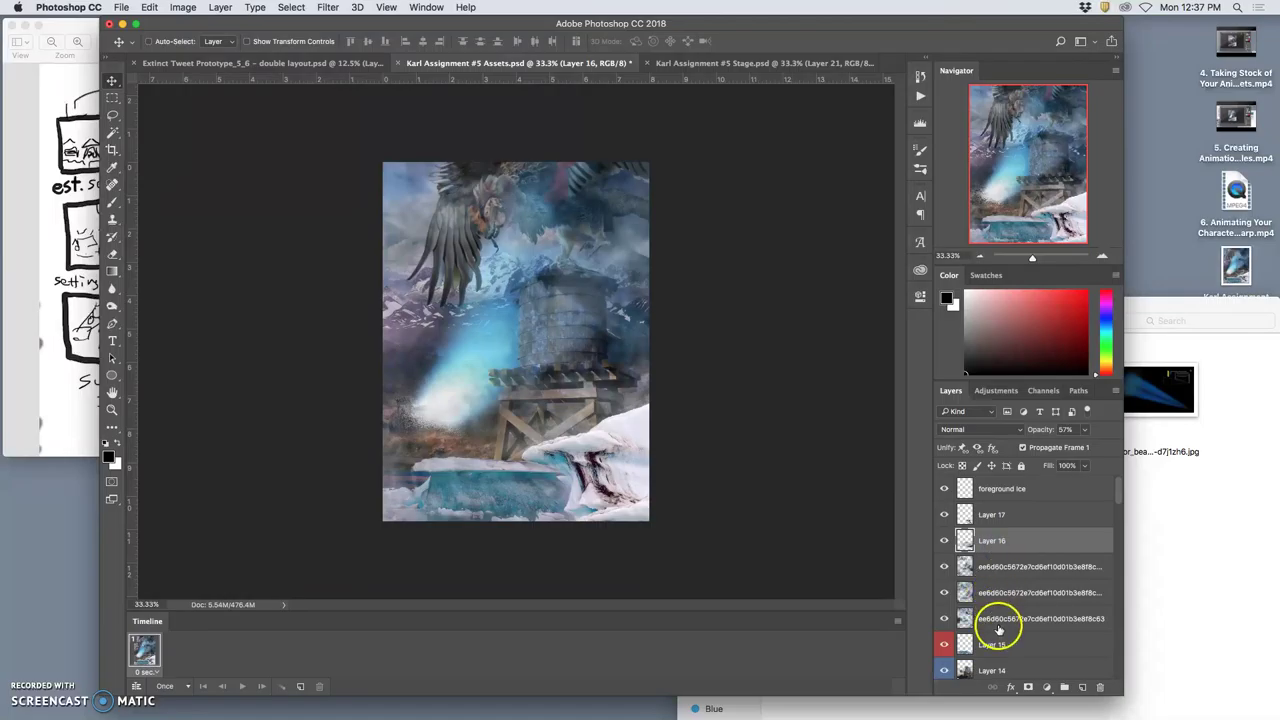
pyautogui.click(992, 644)
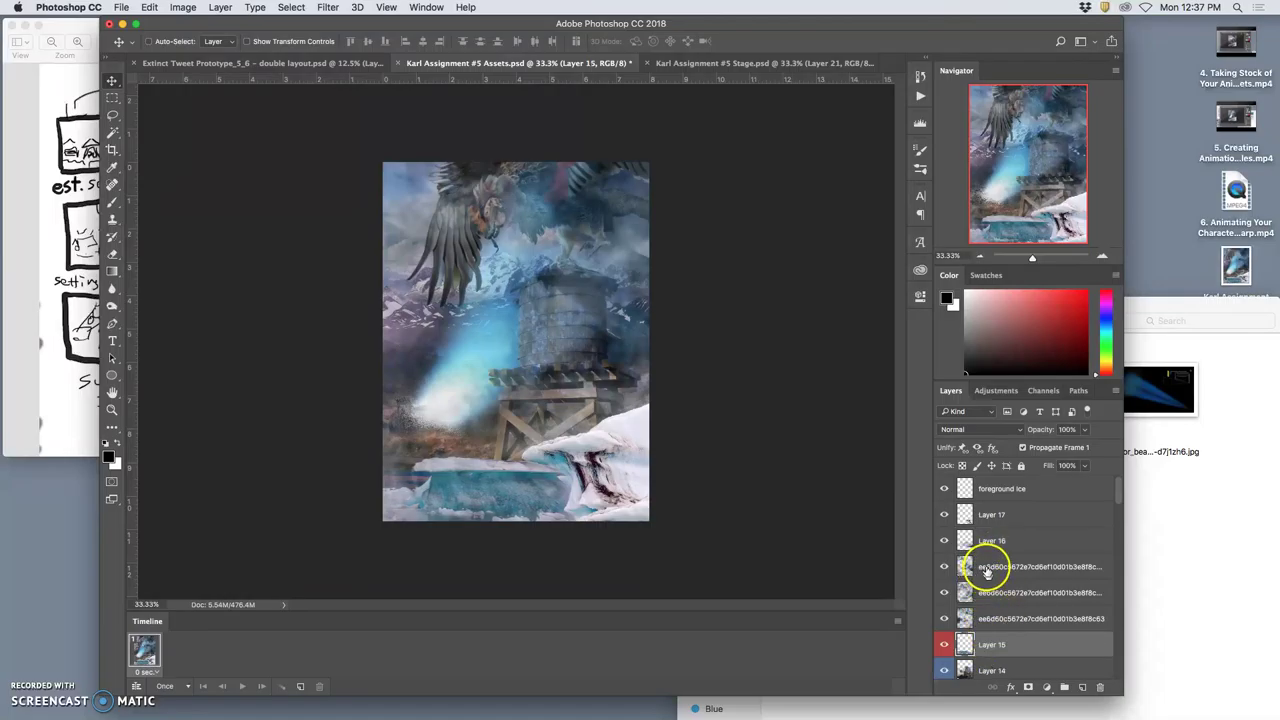
pyautogui.click(990, 592)
pyautogui.click(1084, 429)
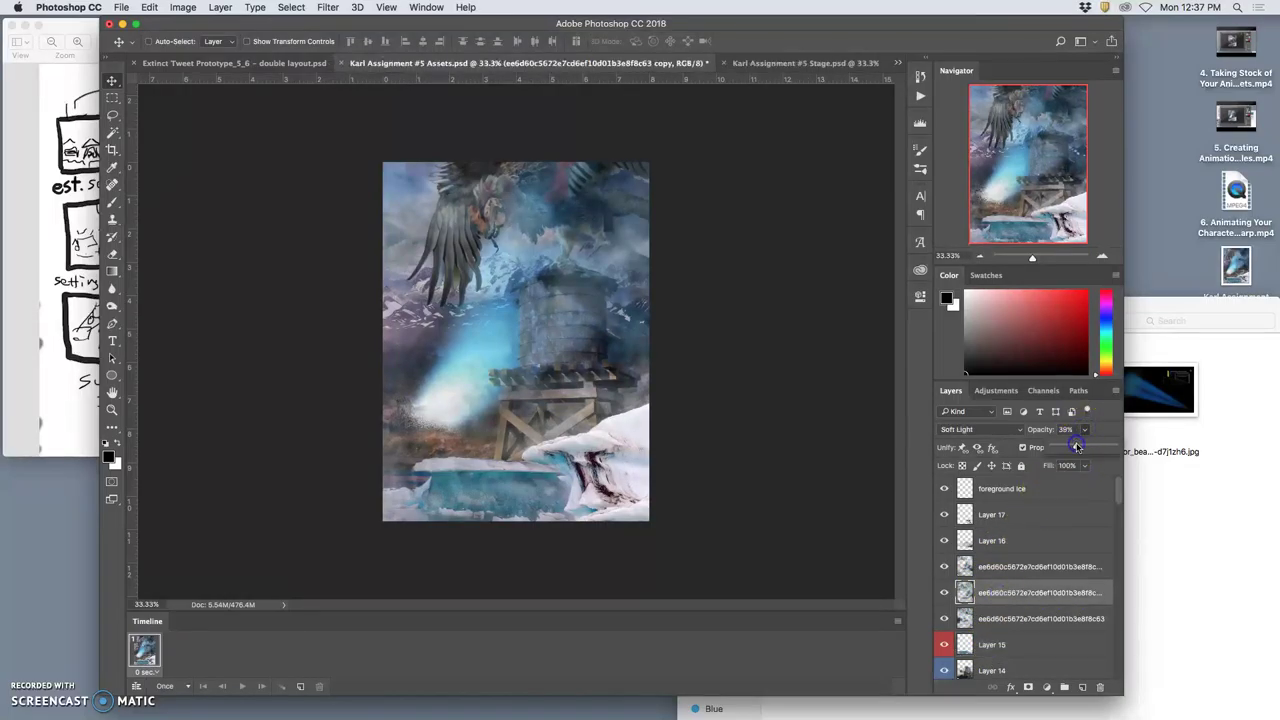
# Set the Tractor Beam copy opacity to 61% and show Merged Creature copy 10 instead of Merged Creature copy 9.
pyautogui.scroll(-4, 1005, 665)
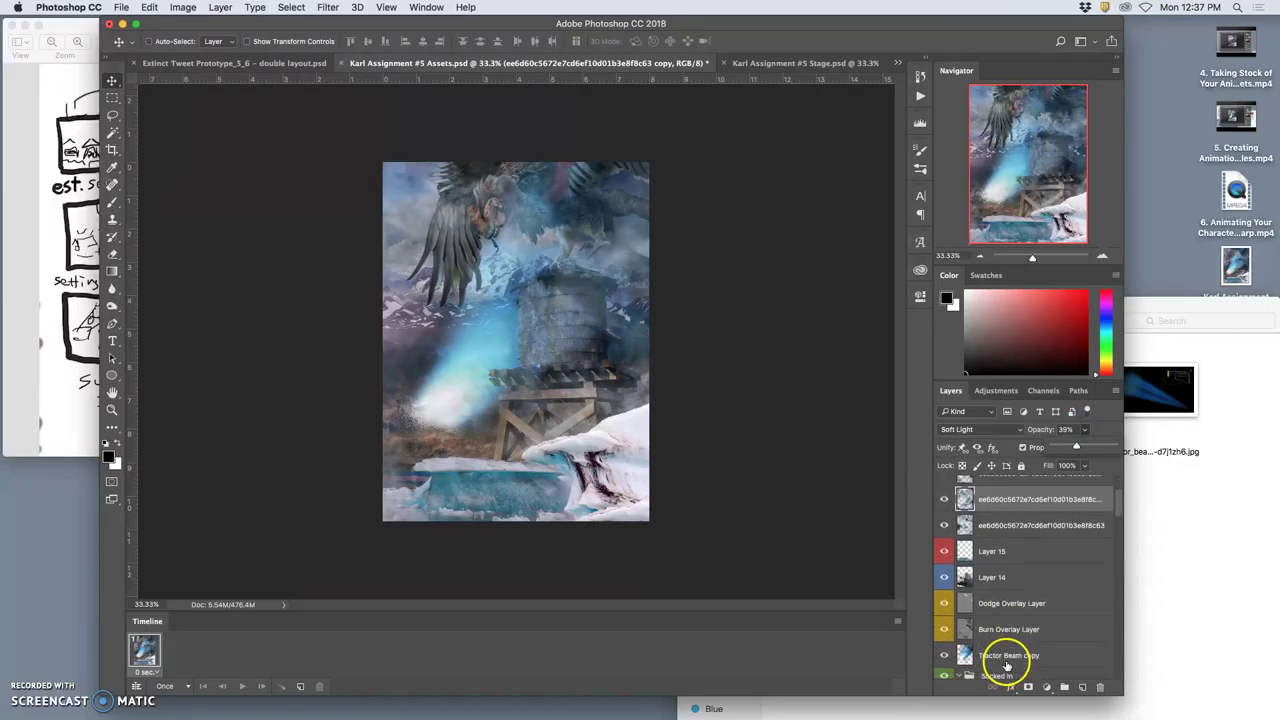
pyautogui.click(1005, 660)
pyautogui.click(1084, 430)
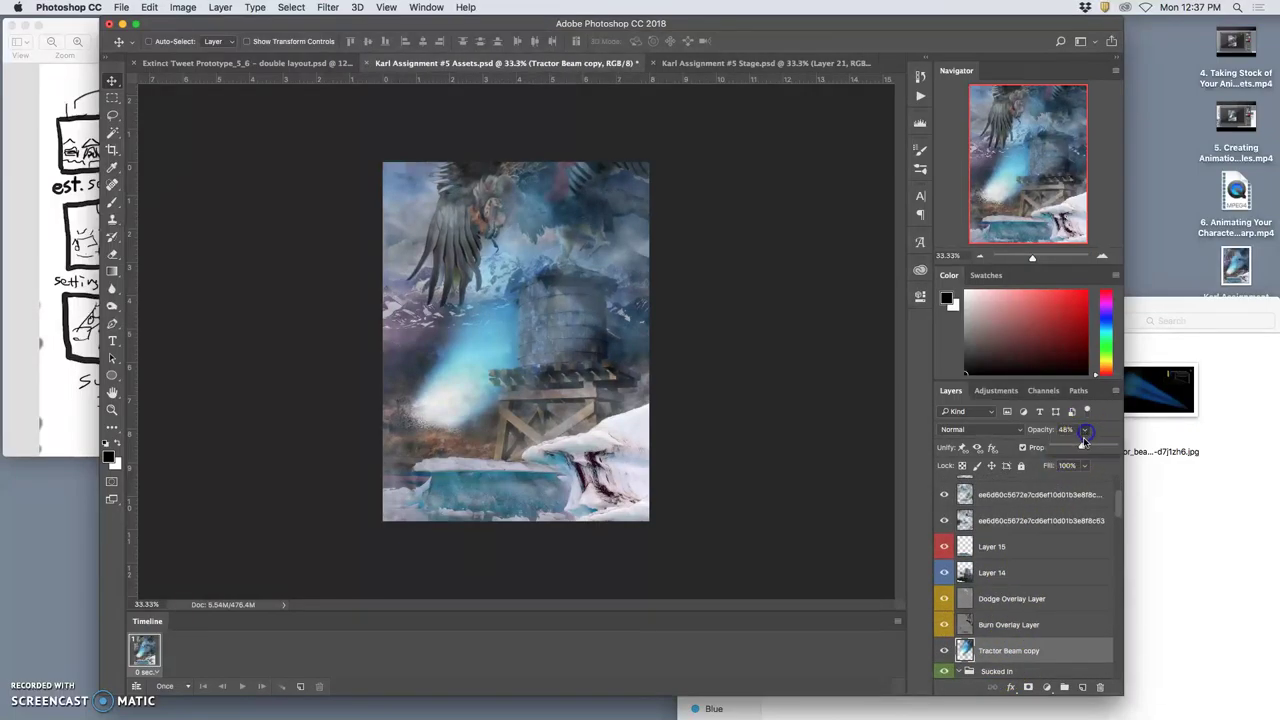
pyautogui.moveTo(1089, 445); pyautogui.dragTo(1090, 445)
pyautogui.scroll(-5, 1046, 646)
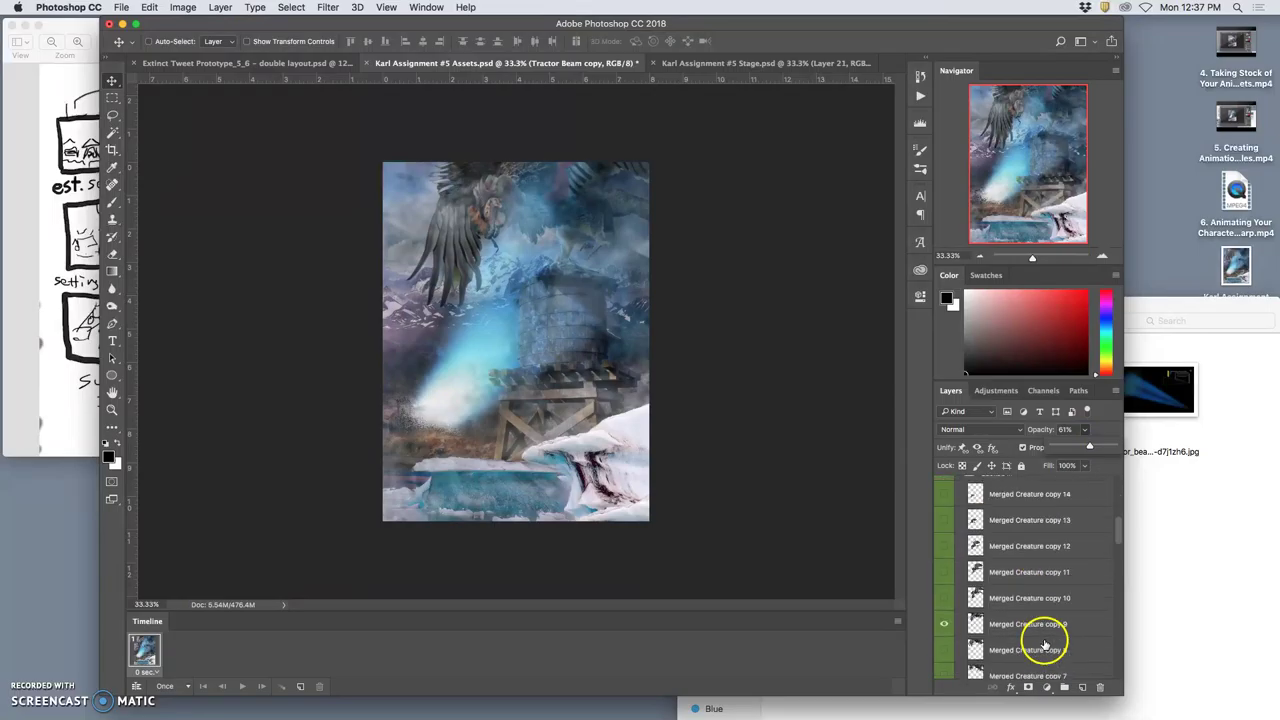
pyautogui.click(945, 598)
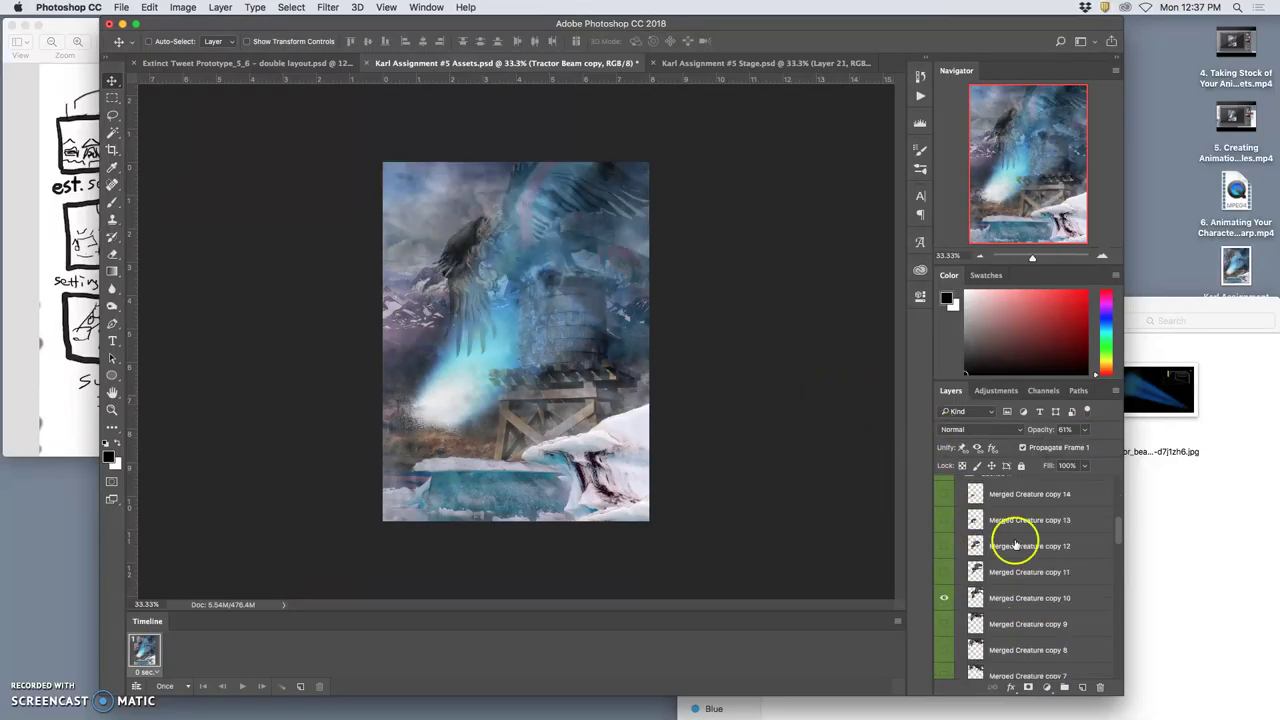
# Check the storyboard sketch, then merge the visible Assets layers into a separate layer above foreground ice.
pyautogui.scroll(5, 1015, 541)
pyautogui.click(1009, 490)
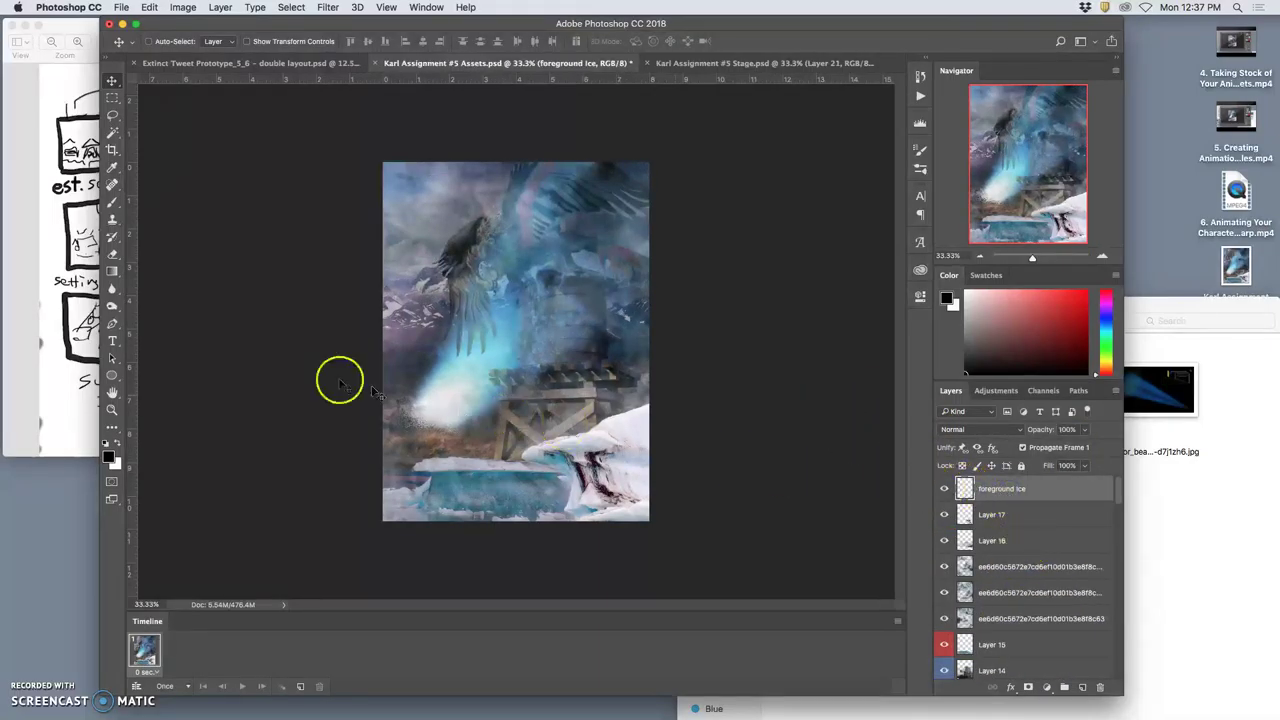
pyautogui.click(72, 334)
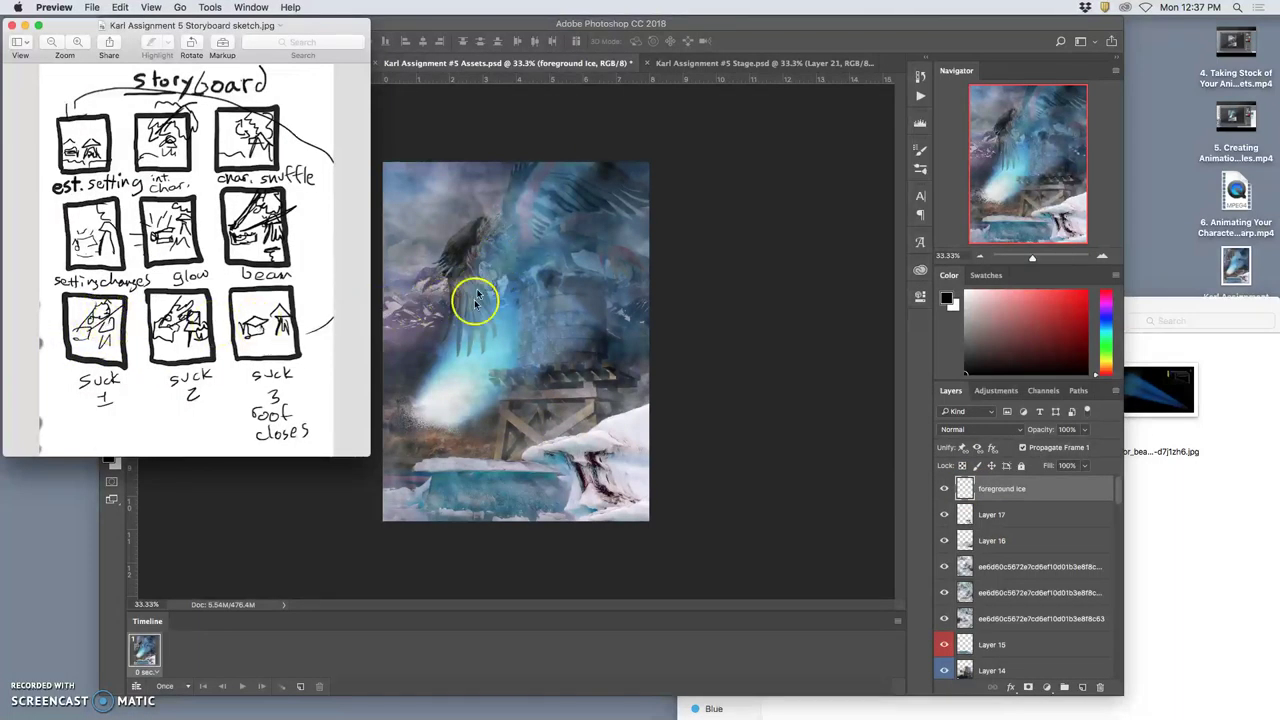
pyautogui.click(1043, 495)
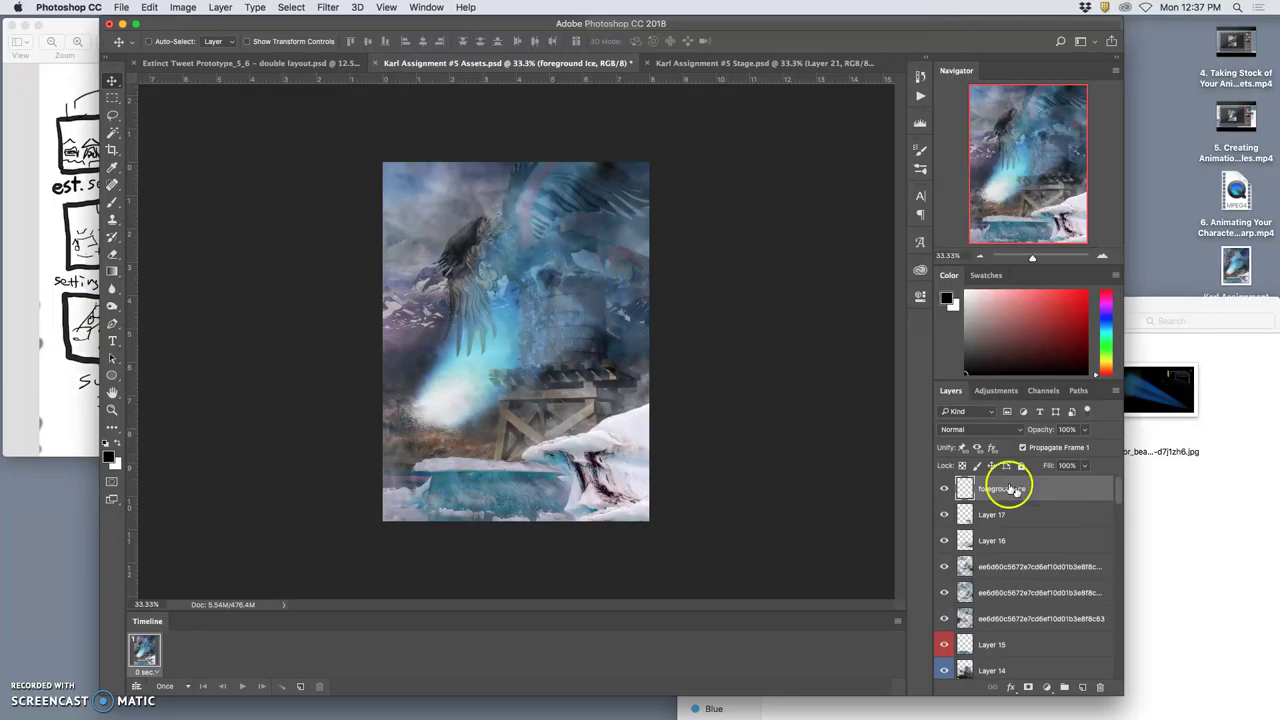
pyautogui.click(222, 8)
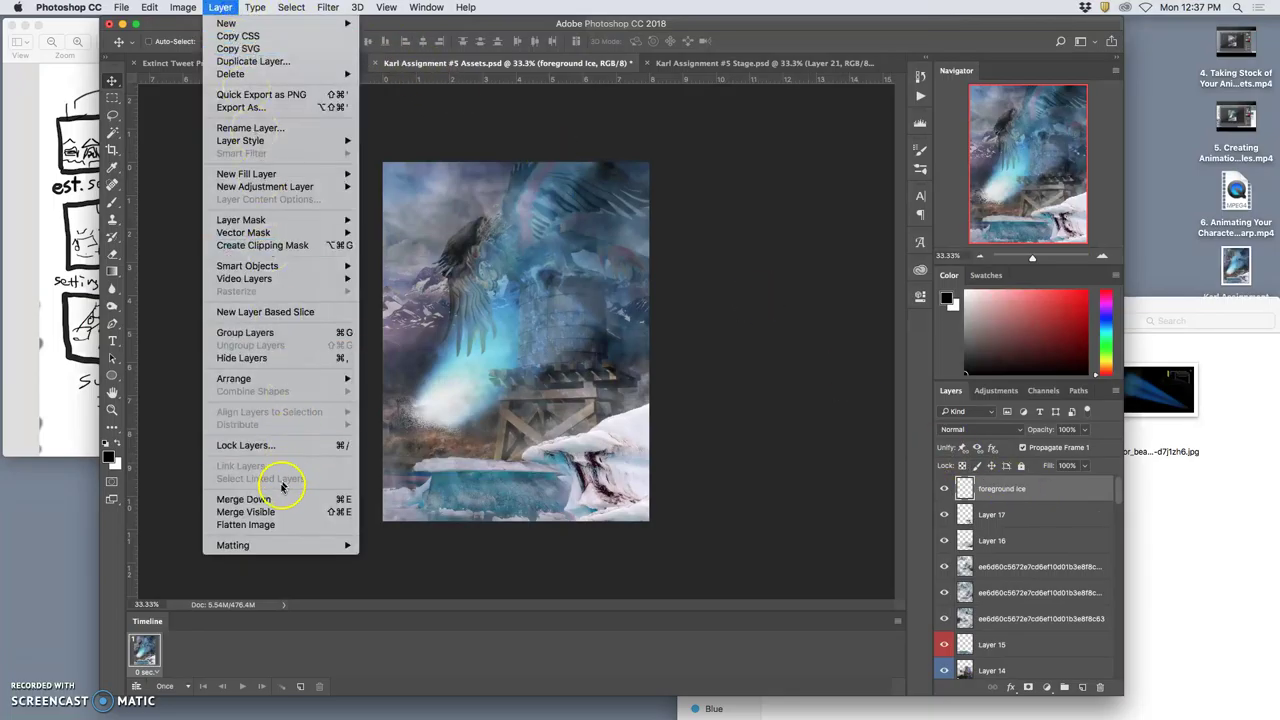
pyautogui.click(286, 514)
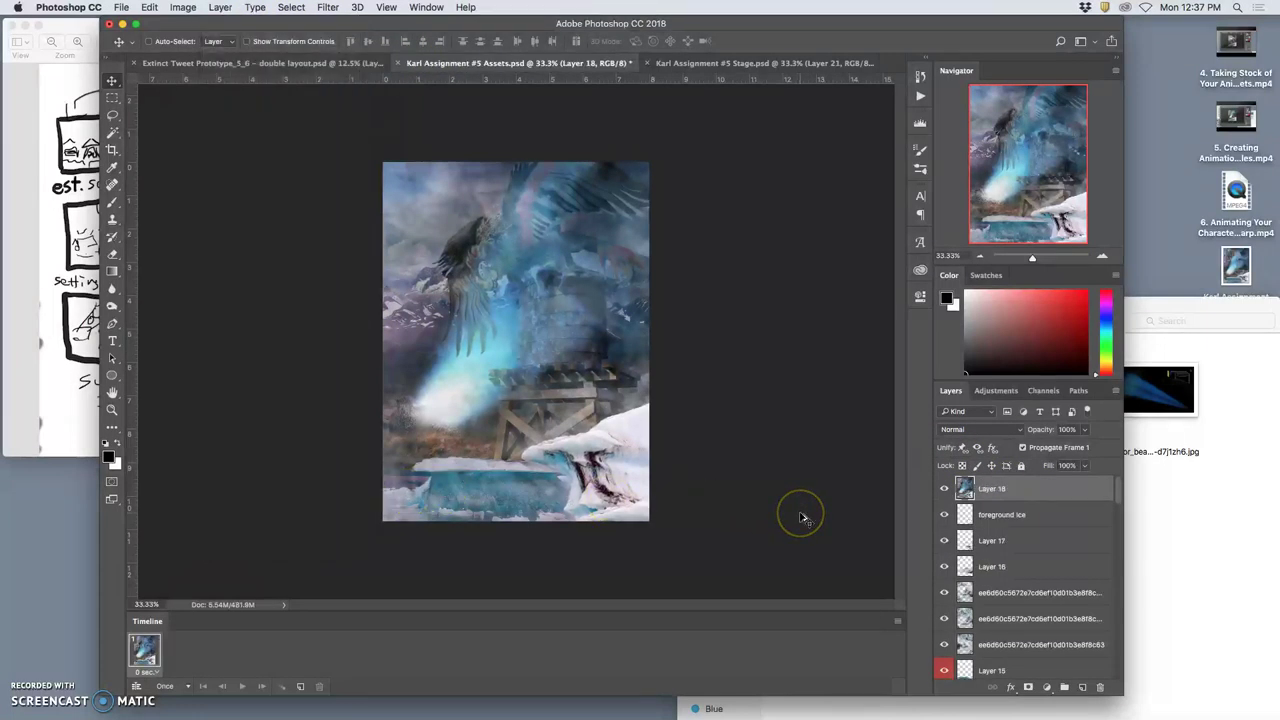
# Paste the copied merged image into the Stage document above Layer 21 and toggle its visibility to compare frames.
pyautogui.click(756, 64)
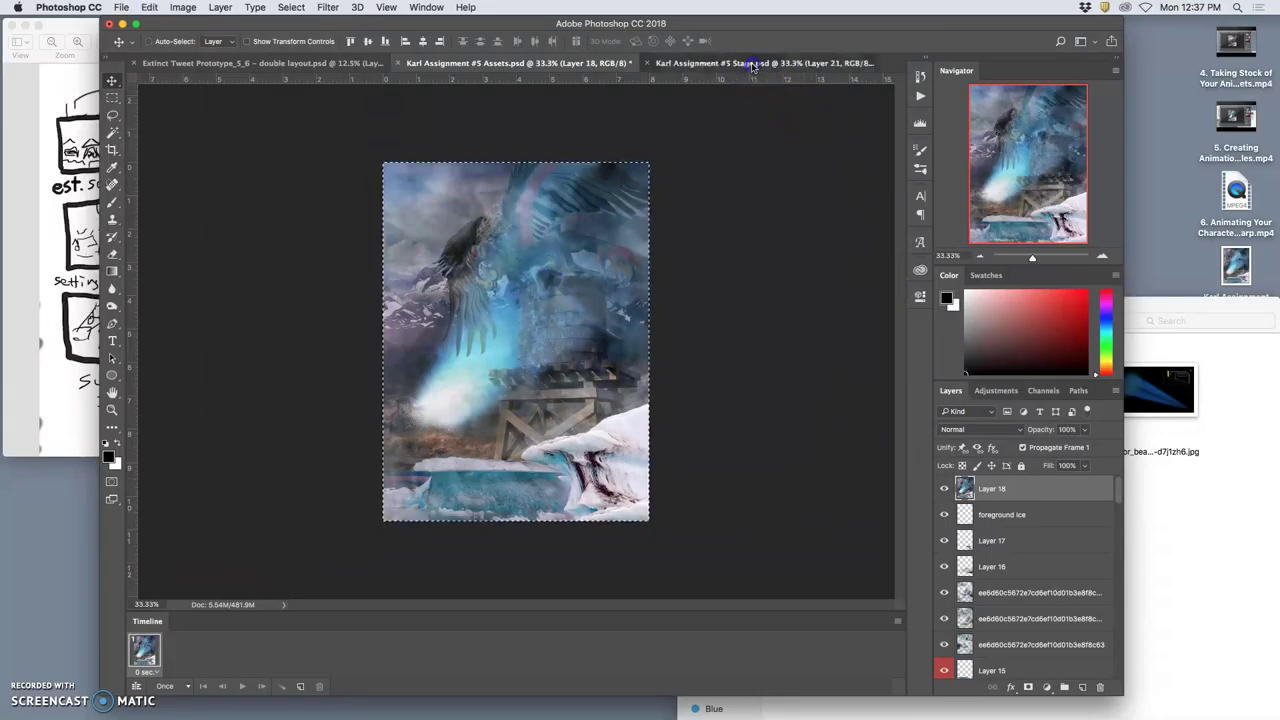
pyautogui.hotkey('ctrl', 'v')
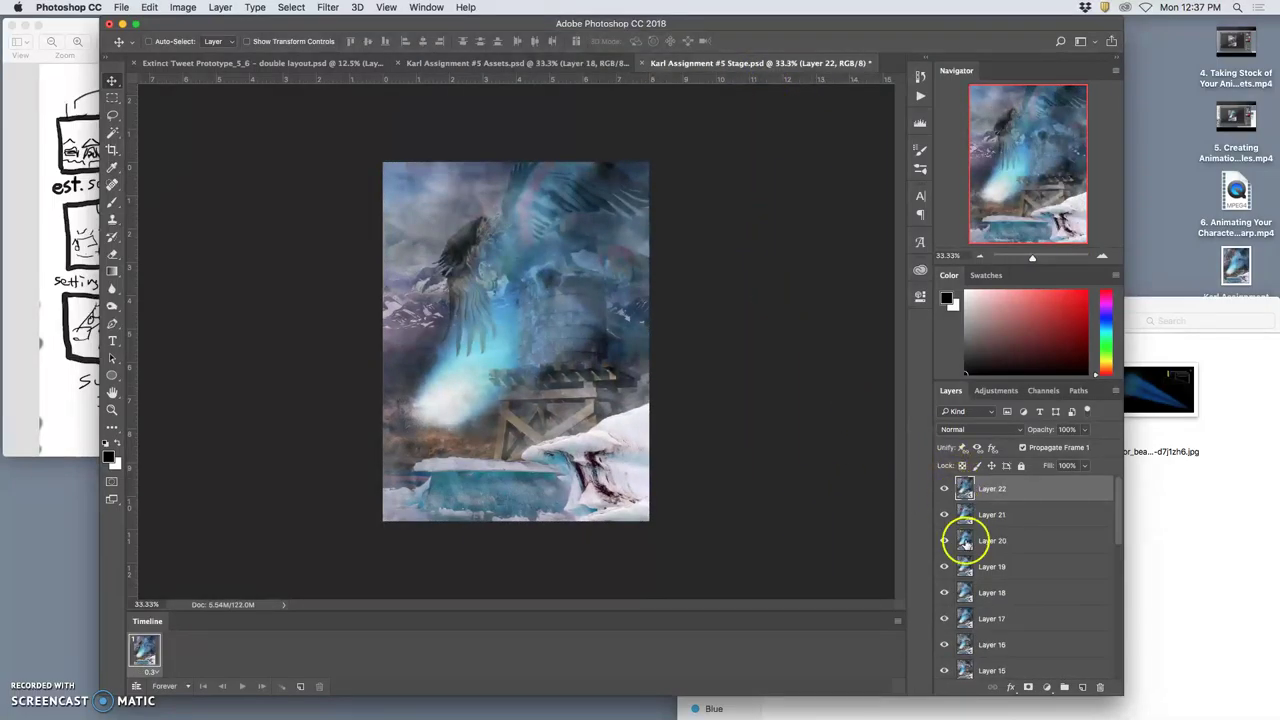
pyautogui.click(944, 488)
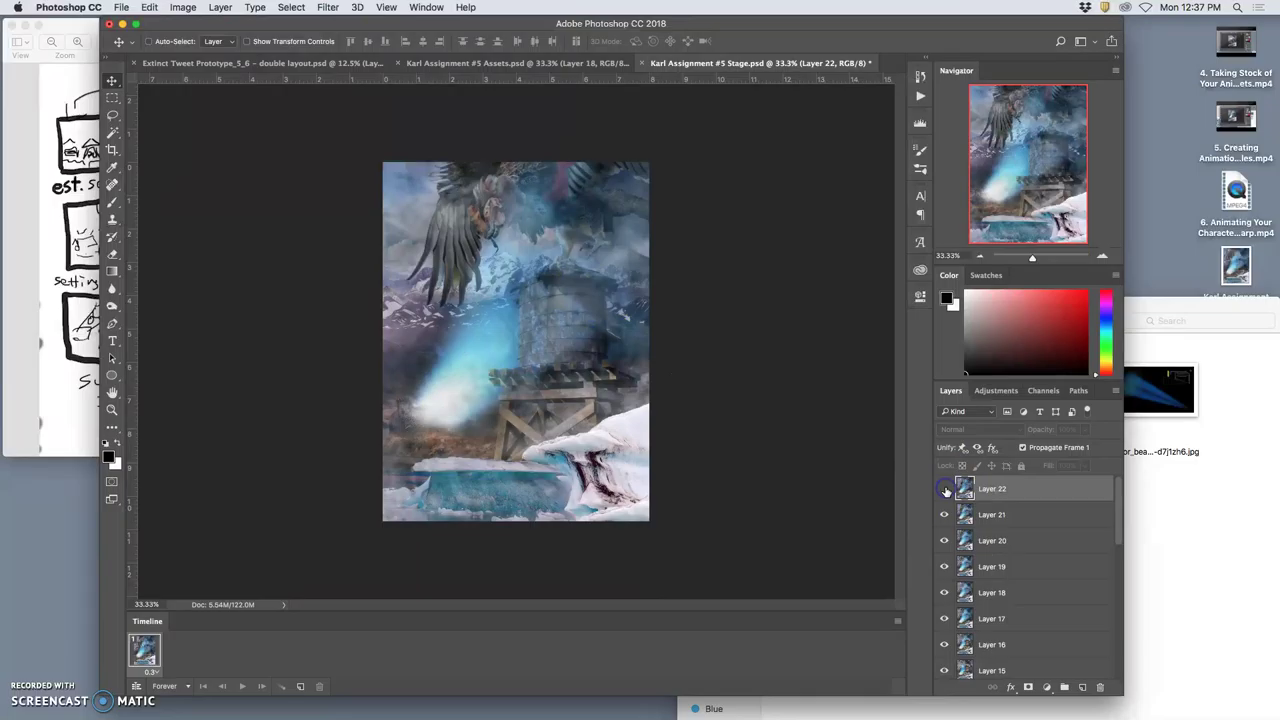
pyautogui.click(944, 489)
pyautogui.click(944, 489)
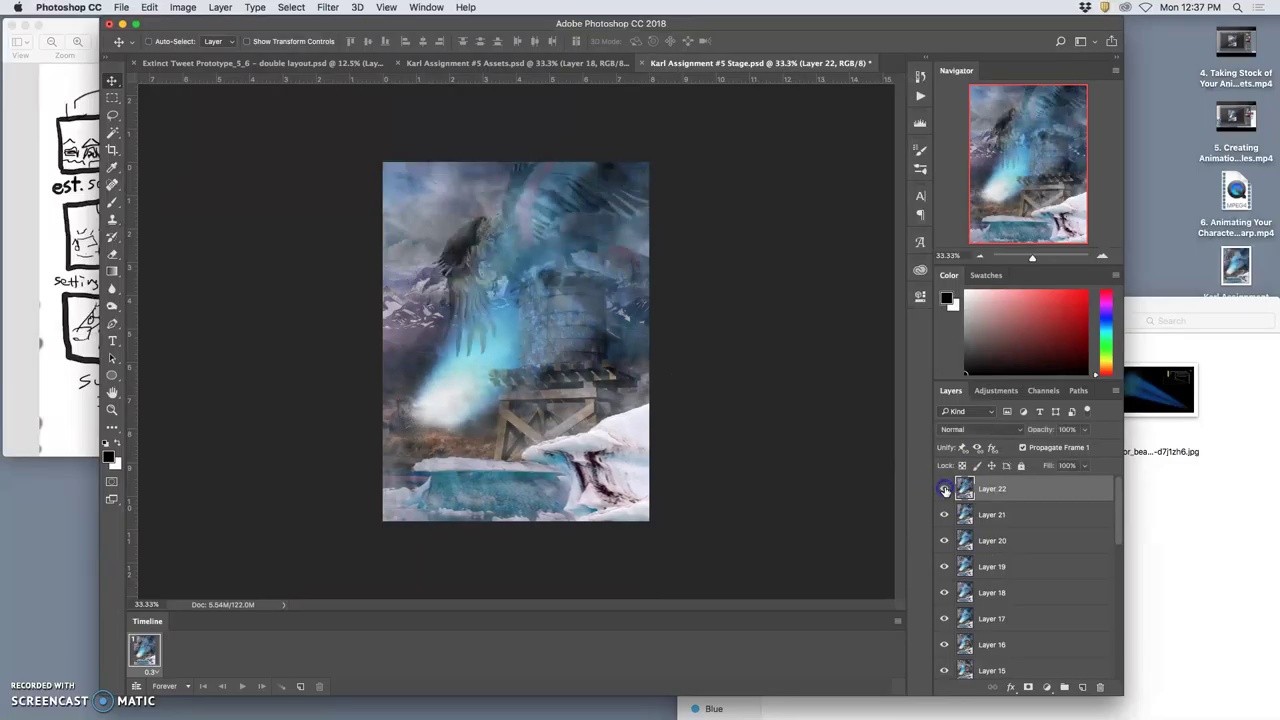
# Return to the Assets document, deselect the canvas, delete the merged Layer 18 and select foreground ice.
pyautogui.click(530, 63)
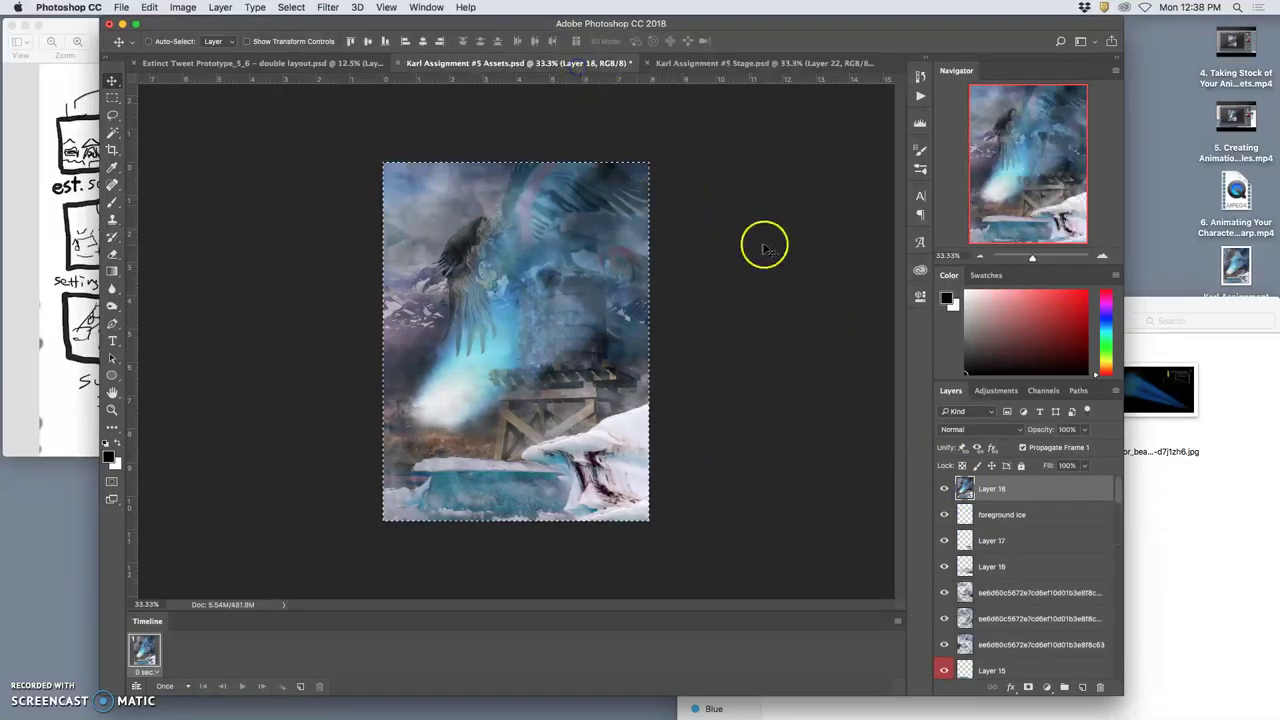
pyautogui.press('super+d')
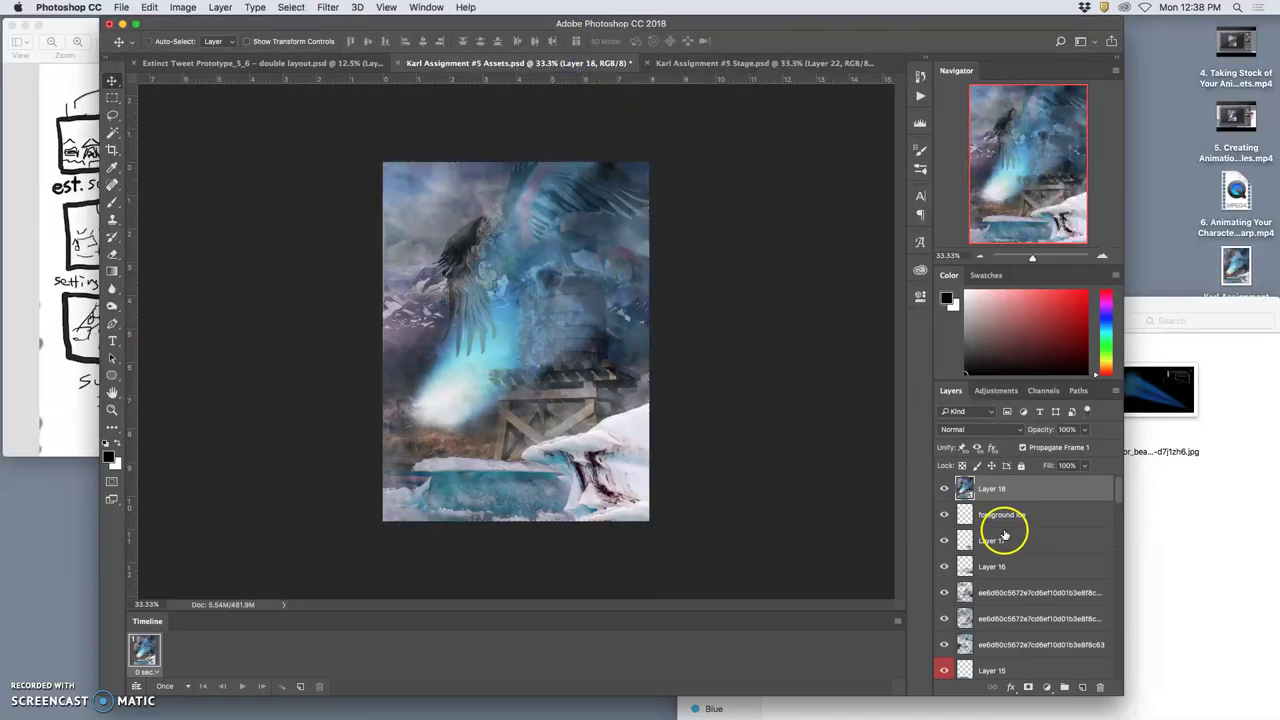
pyautogui.press('BackSpace')
pyautogui.click(996, 516)
pyautogui.click(995, 495)
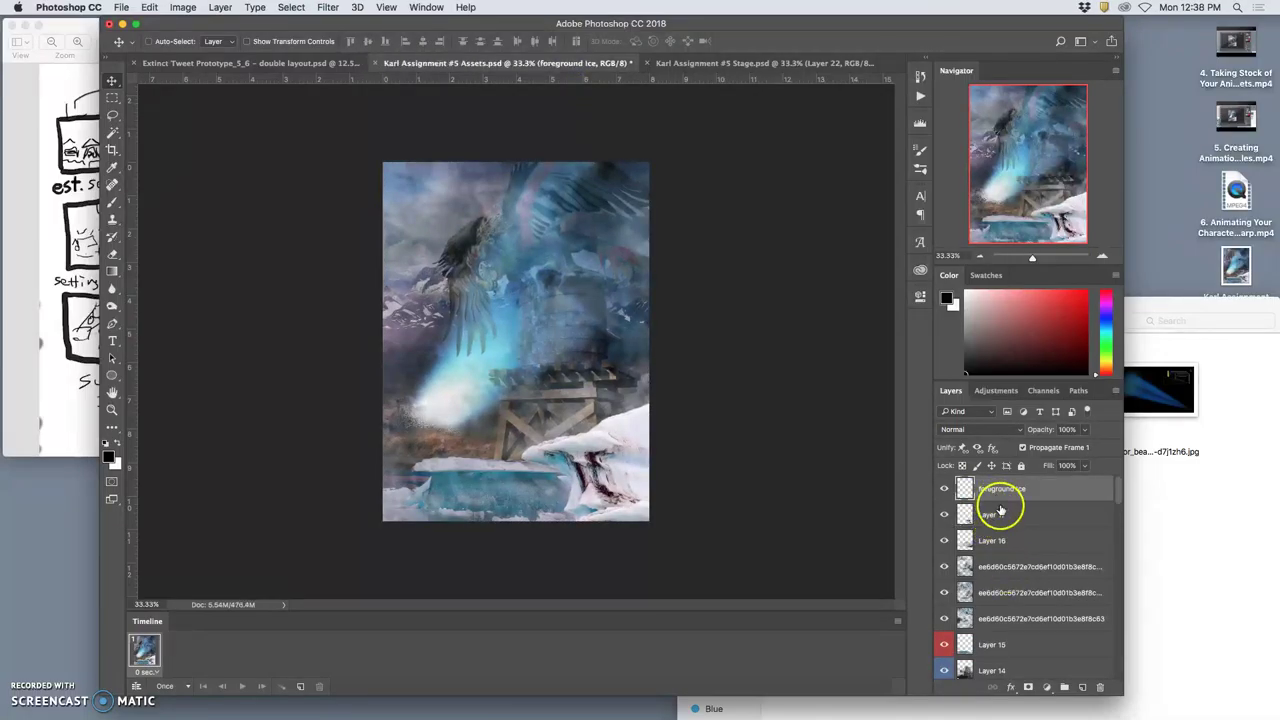
# Set the opacity of the Soft Light layer ee6d60c5672e7cd6ef10d01b3e8f8c63 copy to 47%.
pyautogui.click(1000, 512)
pyautogui.click(1001, 546)
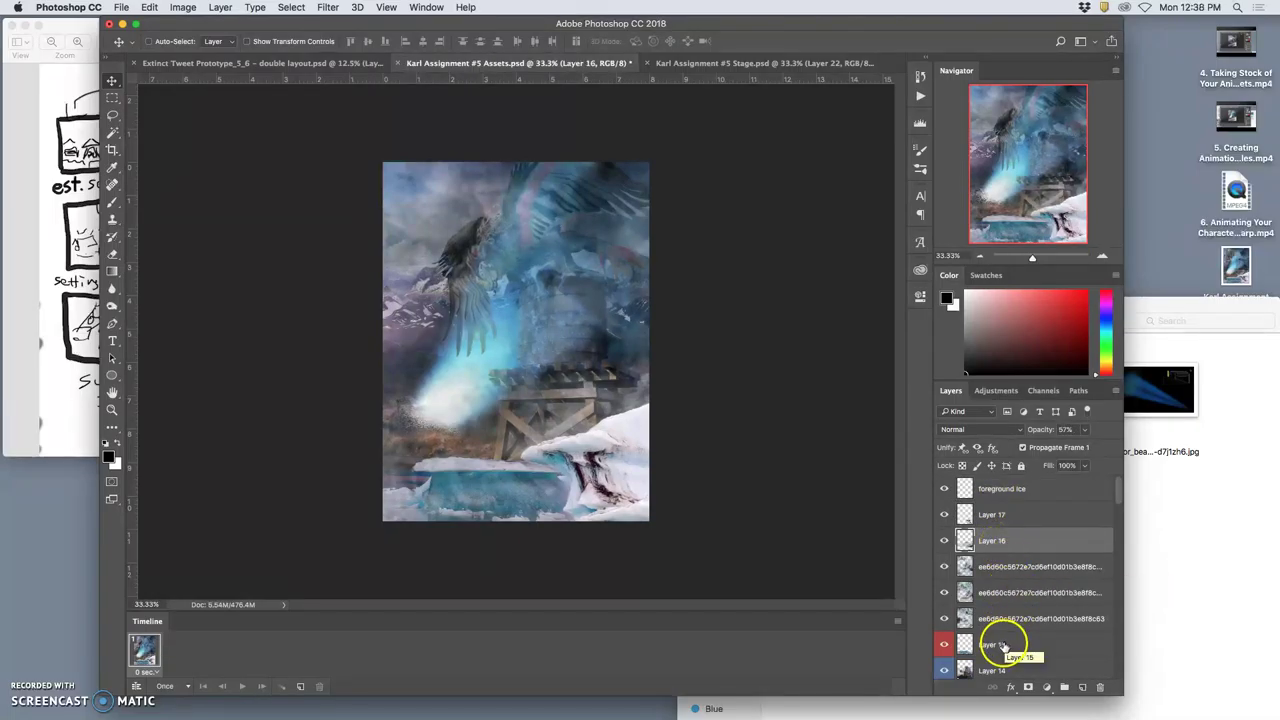
pyautogui.click(1003, 645)
pyautogui.click(999, 591)
pyautogui.click(1087, 430)
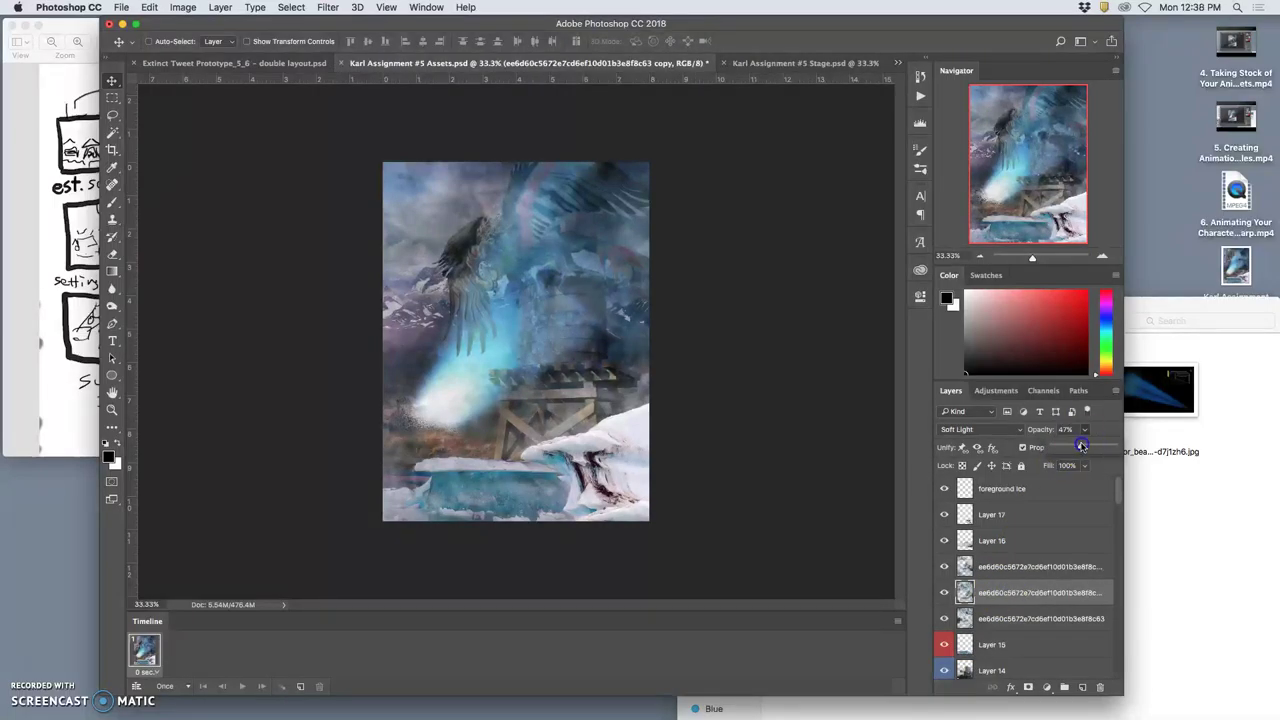
pyautogui.scroll(-5, 1054, 633)
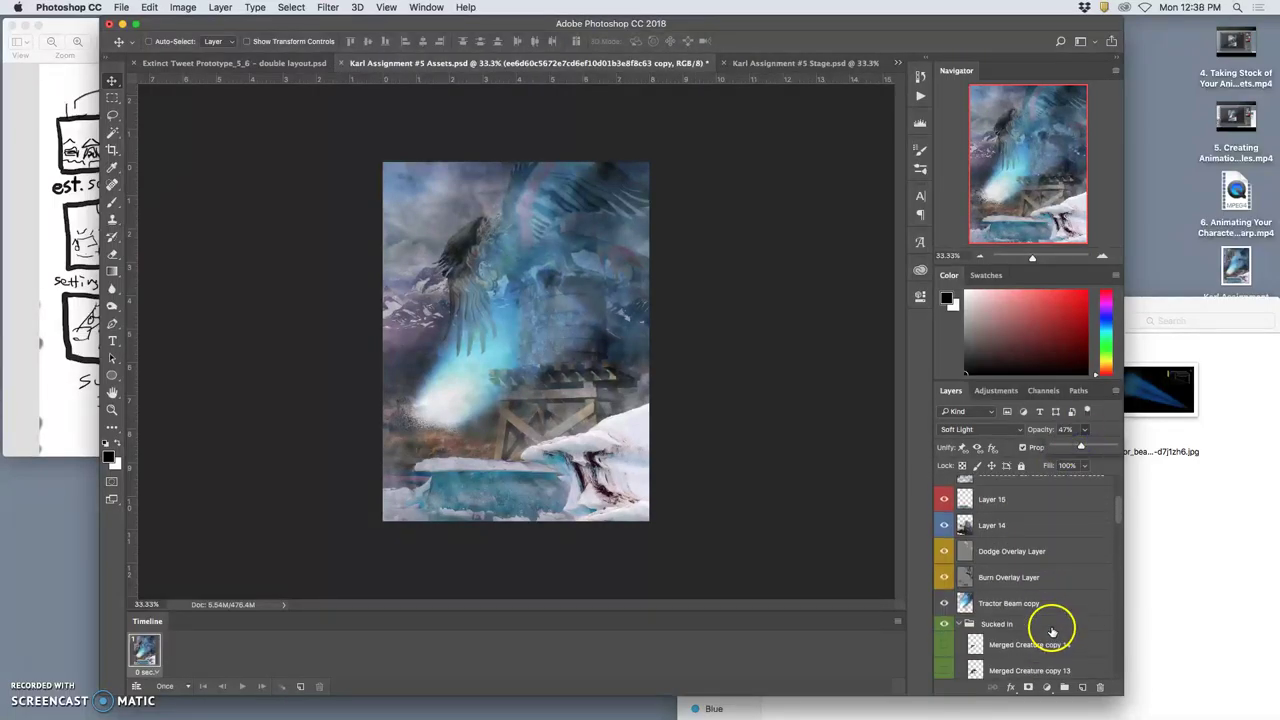
# Set the opacity of the Tractor Beam copy layer to about 68%.
pyautogui.click(1034, 596)
pyautogui.click(1087, 430)
pyautogui.moveTo(1084, 446); pyautogui.dragTo(1086, 448)
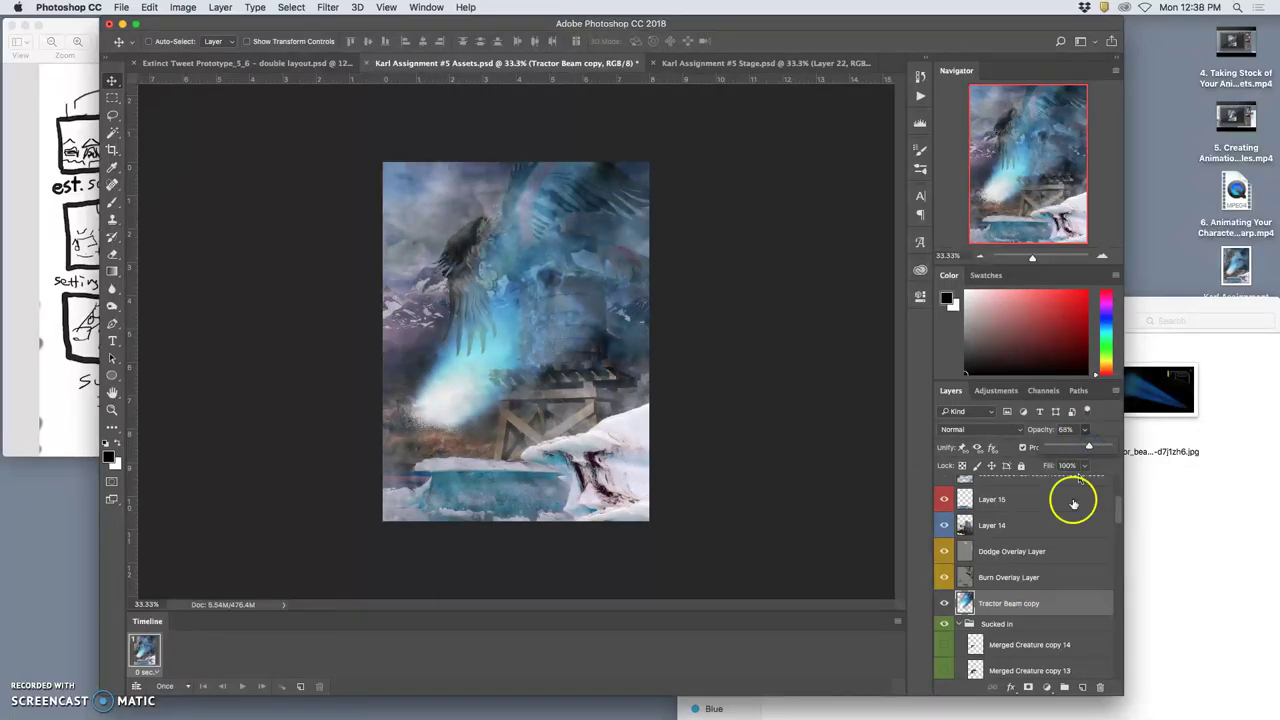
# Show Merged Creature copy 11 in the Sucked In group and hide Merged Creature copy 10.
pyautogui.scroll(-3, 1034, 594)
pyautogui.click(943, 632)
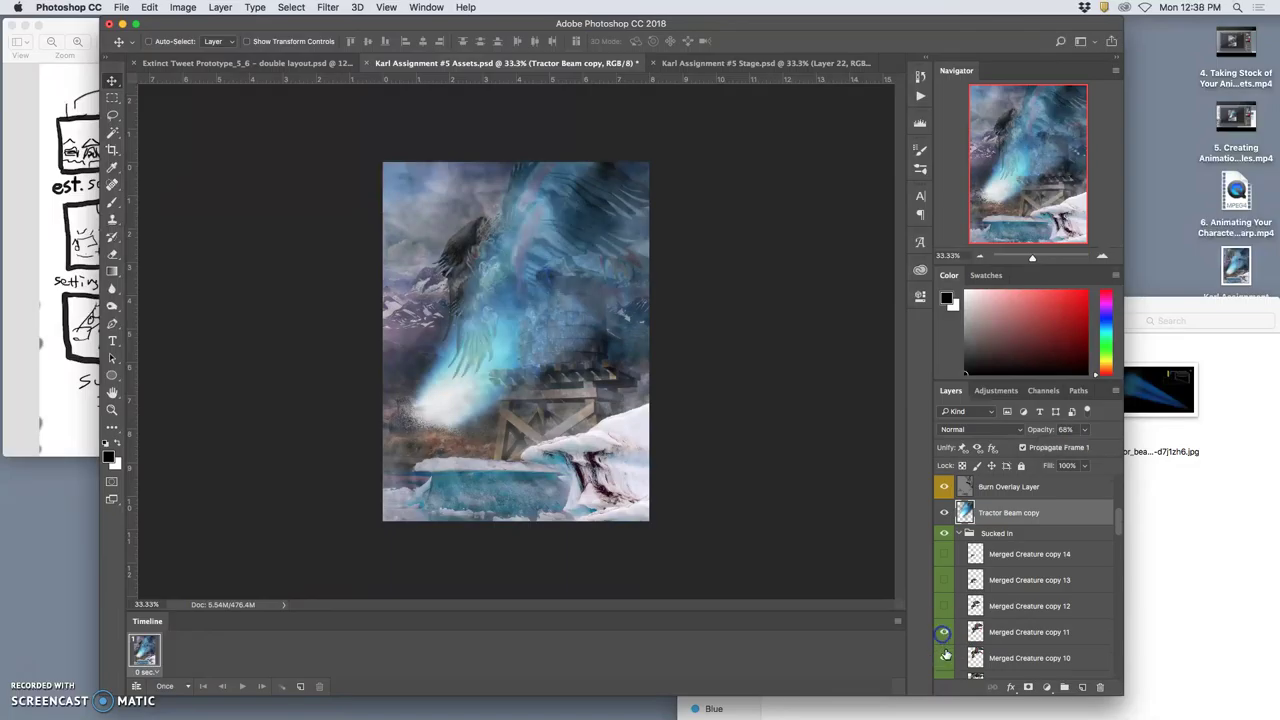
pyautogui.click(945, 655)
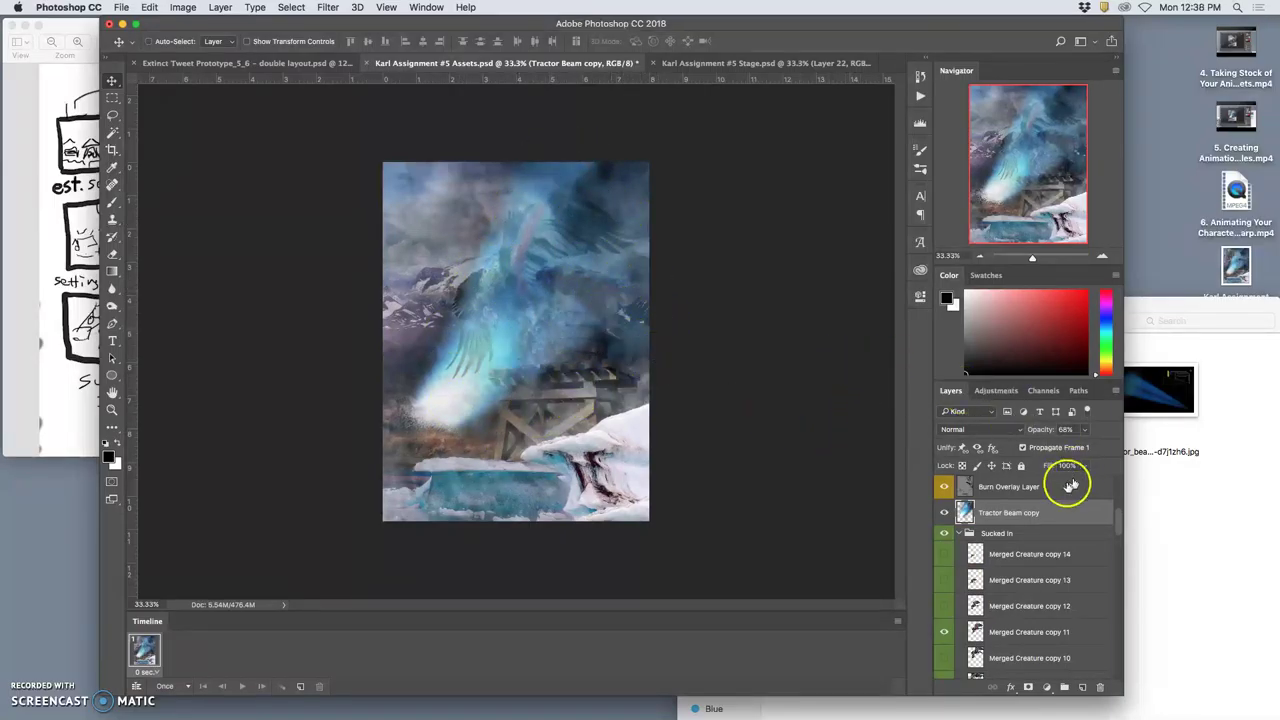
# Select foreground ice and merge all visible Assets layers into a separate layer above it.
pyautogui.scroll(-5, 1019, 526)
pyautogui.click(993, 489)
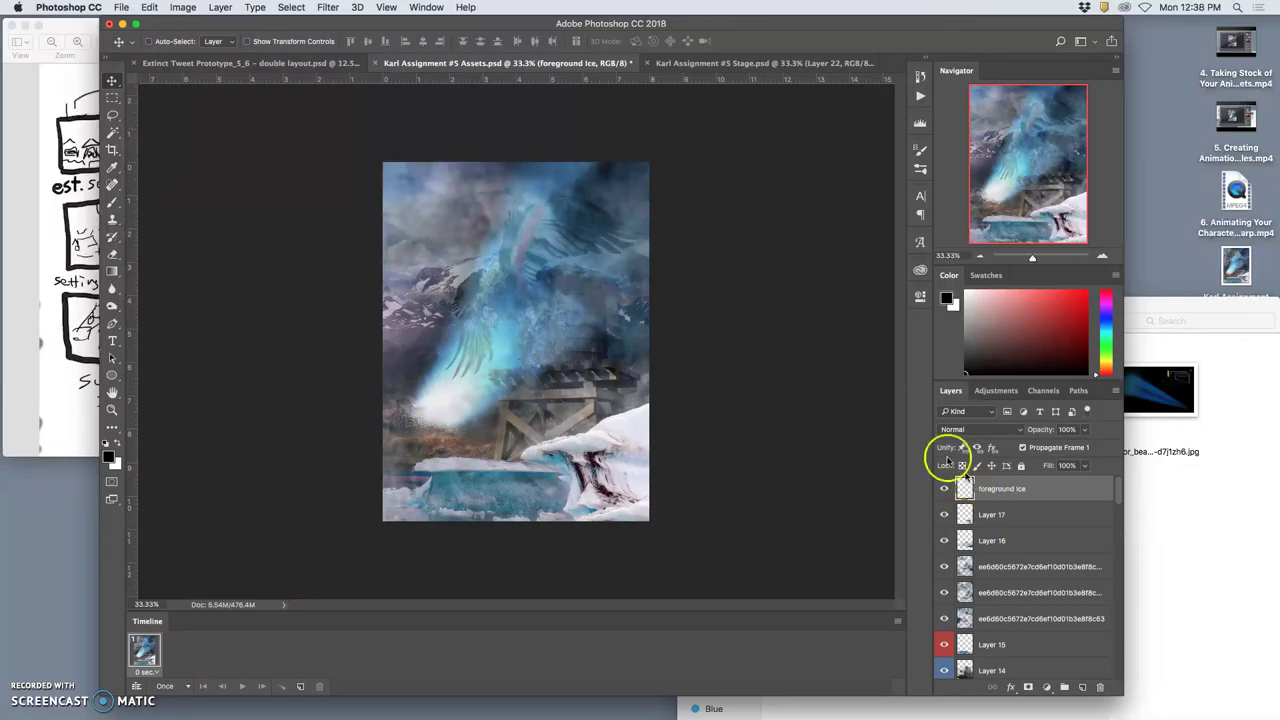
pyautogui.click(220, 7)
pyautogui.keyDown('alt'); pyautogui.click(297, 487); pyautogui.keyUp('alt')
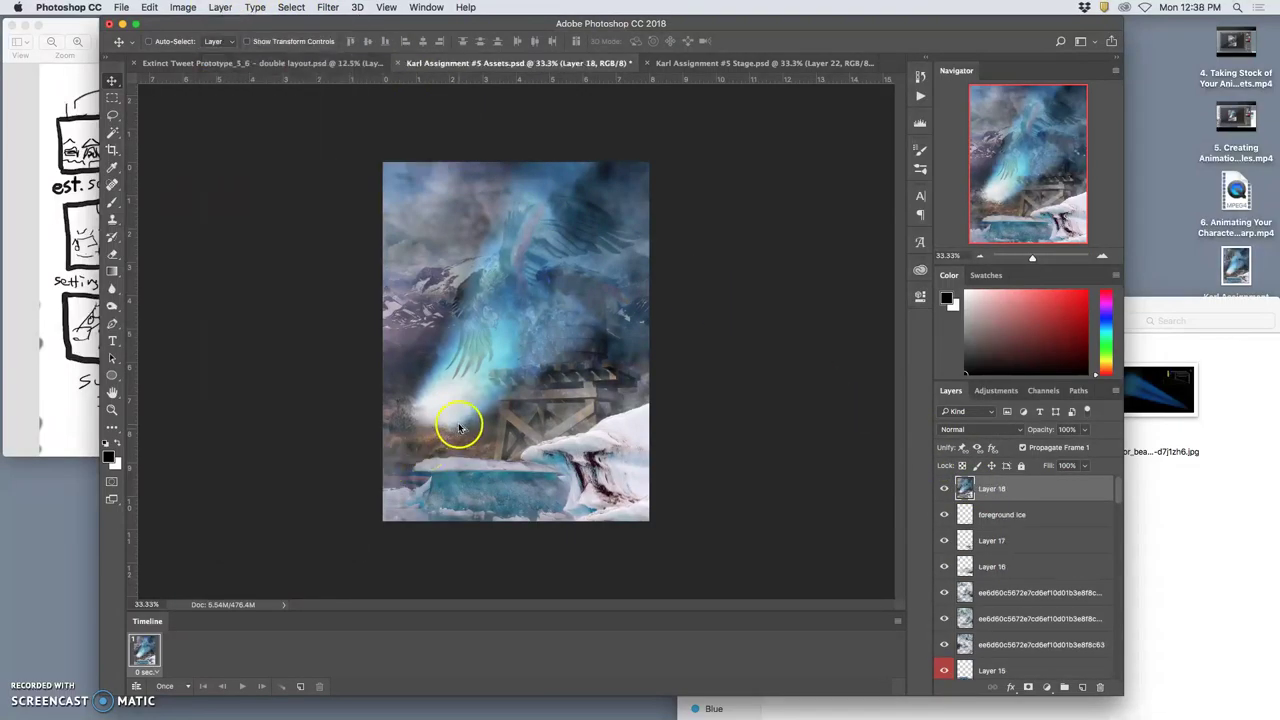
# Copy the whole merged canvas and paste it into the Stage document above Layer 22.
pyautogui.press('super+a')
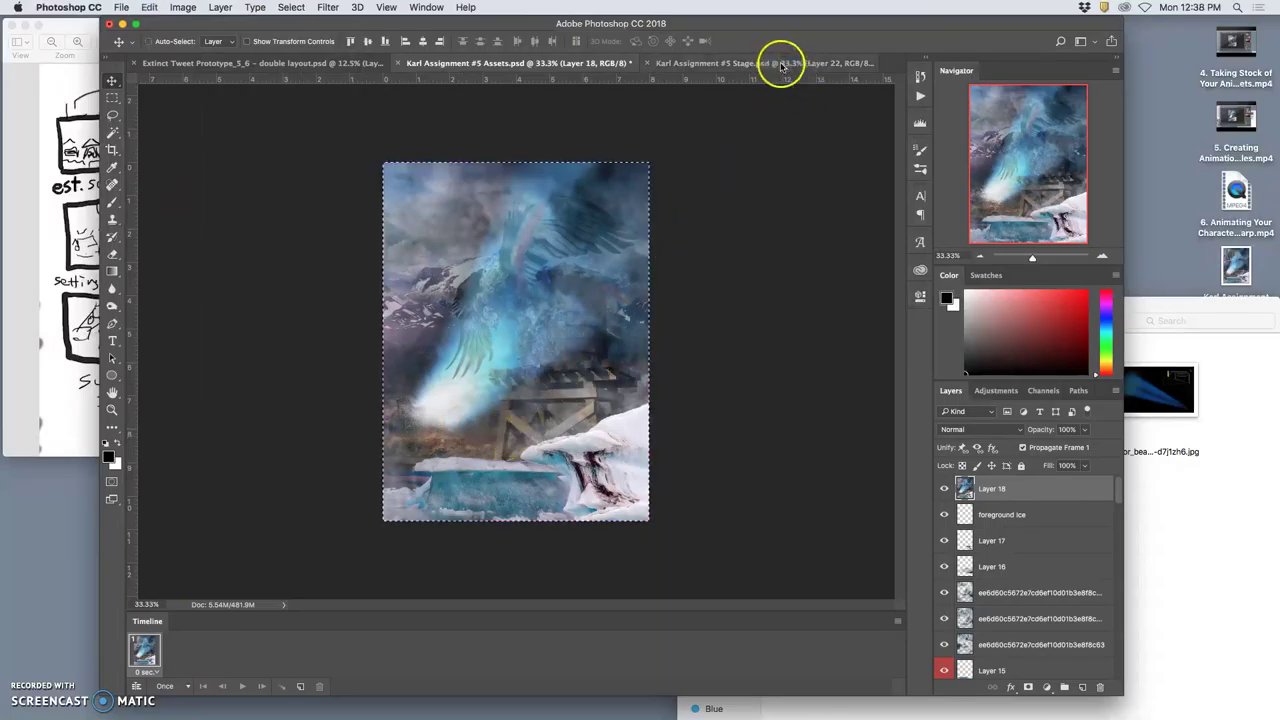
pyautogui.click(782, 67)
pyautogui.press('super+v')
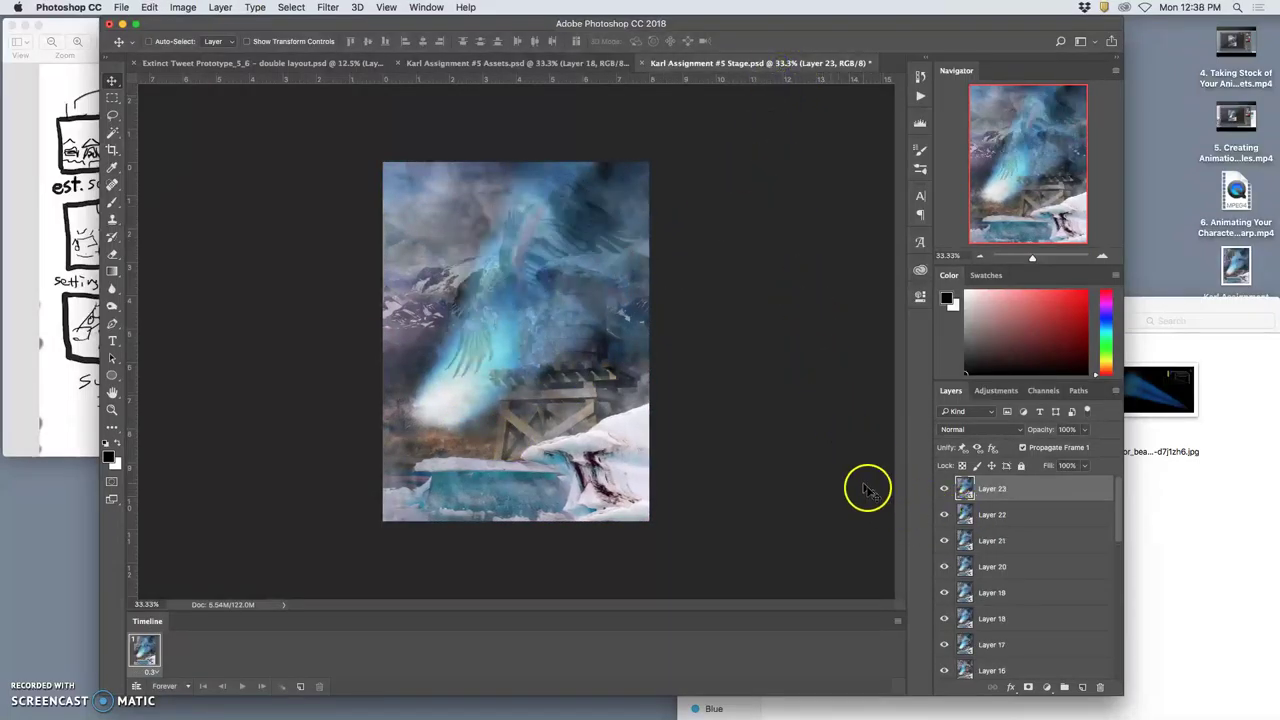
# Return to the Assets document, check the storyboard sketch, then deselect the canvas and delete the merged Layer 18.
pyautogui.click(523, 63)
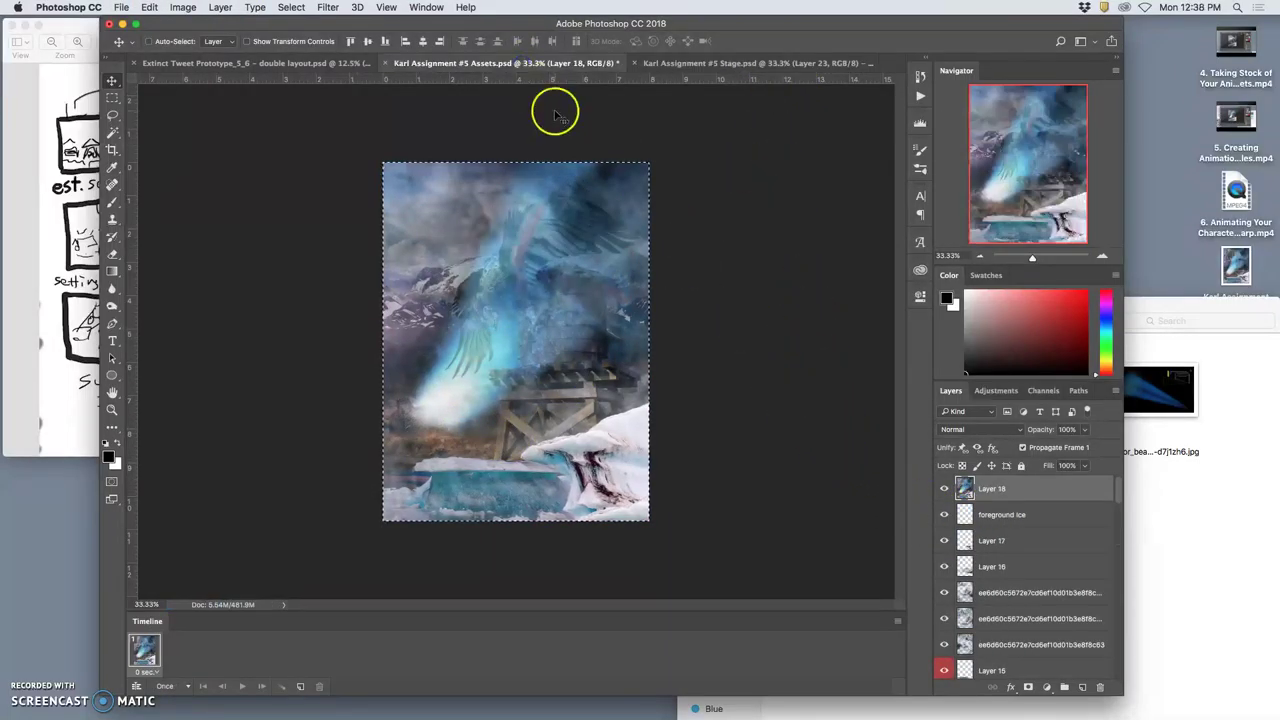
pyautogui.click(98, 325)
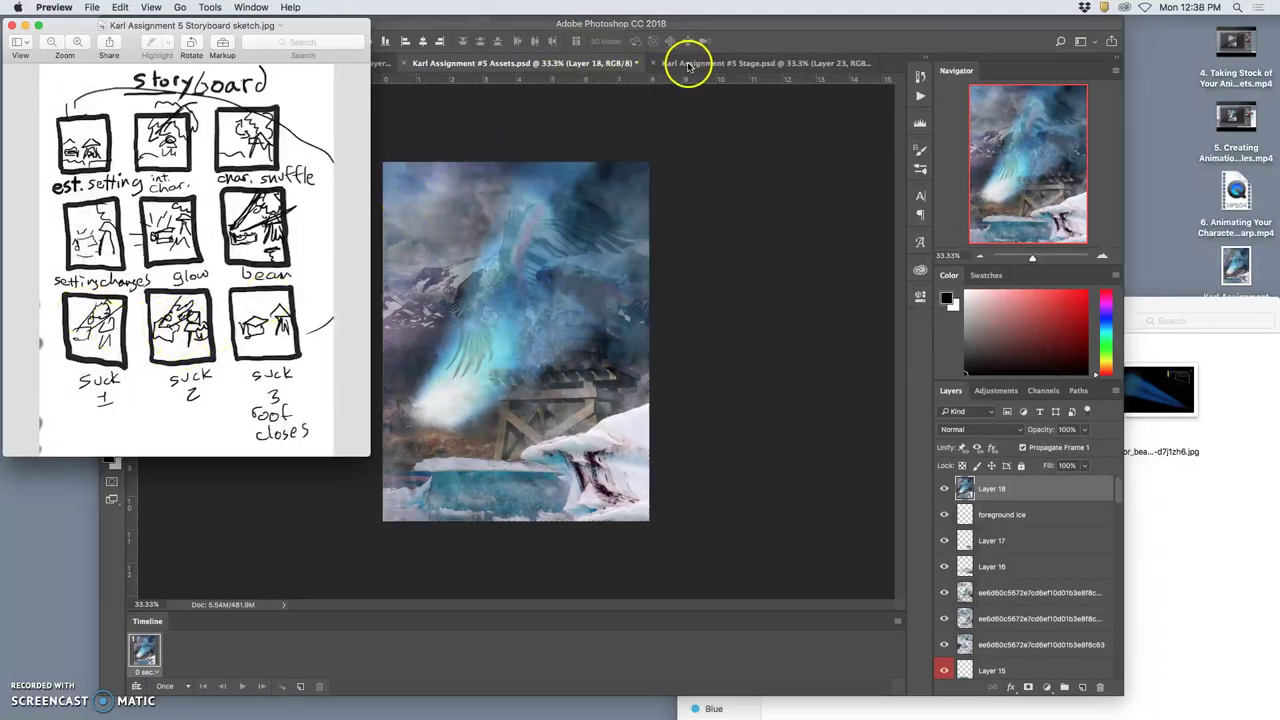
pyautogui.click(597, 63)
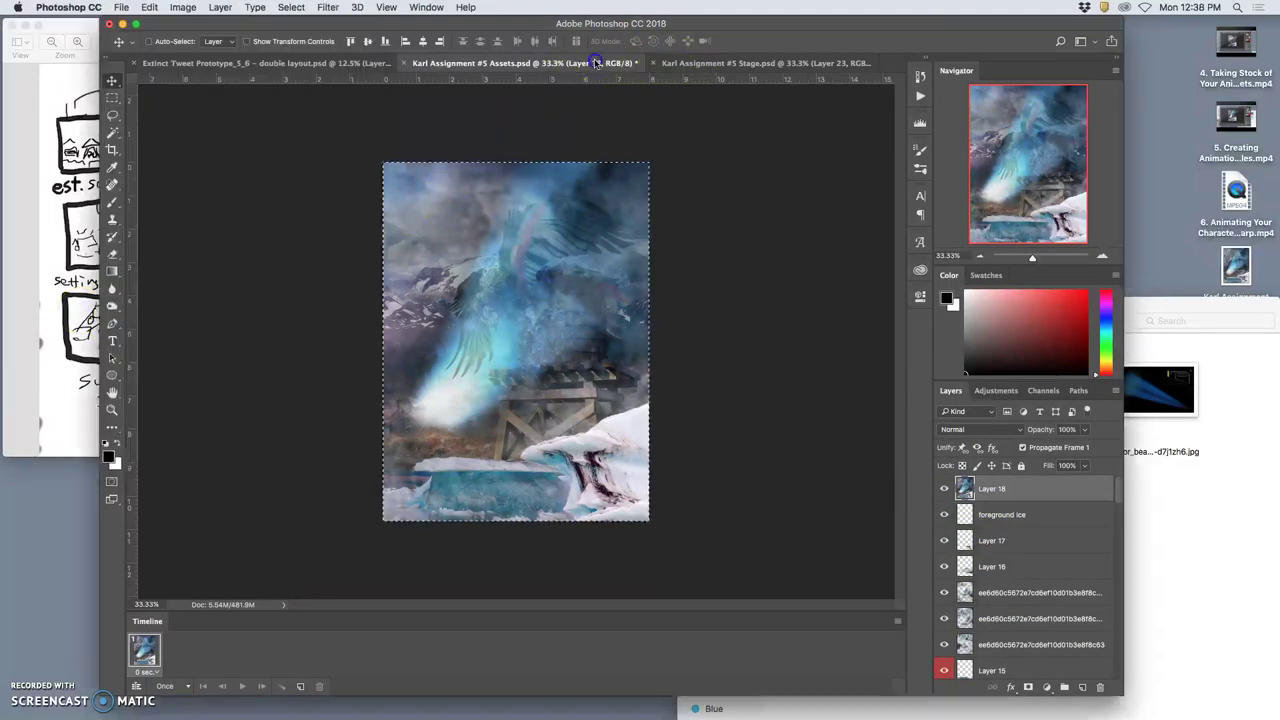
pyautogui.press('super+d')
pyautogui.click(995, 513)
# Set the opacity of the Soft Light layer ee6d60c5672e7cd6ef10d01b3e8f8c63 copy to 37%.
pyautogui.scroll(-4, 995, 595)
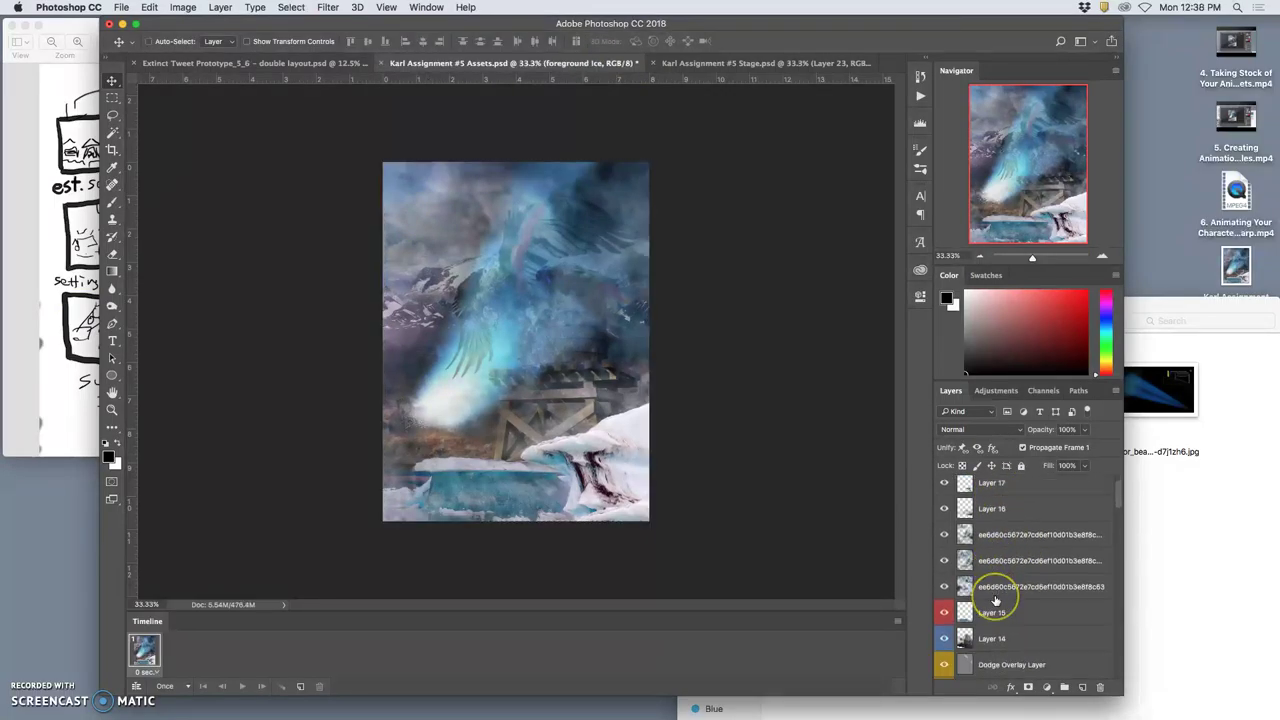
pyautogui.scroll(-3, 995, 601)
pyautogui.scroll(6, 994, 602)
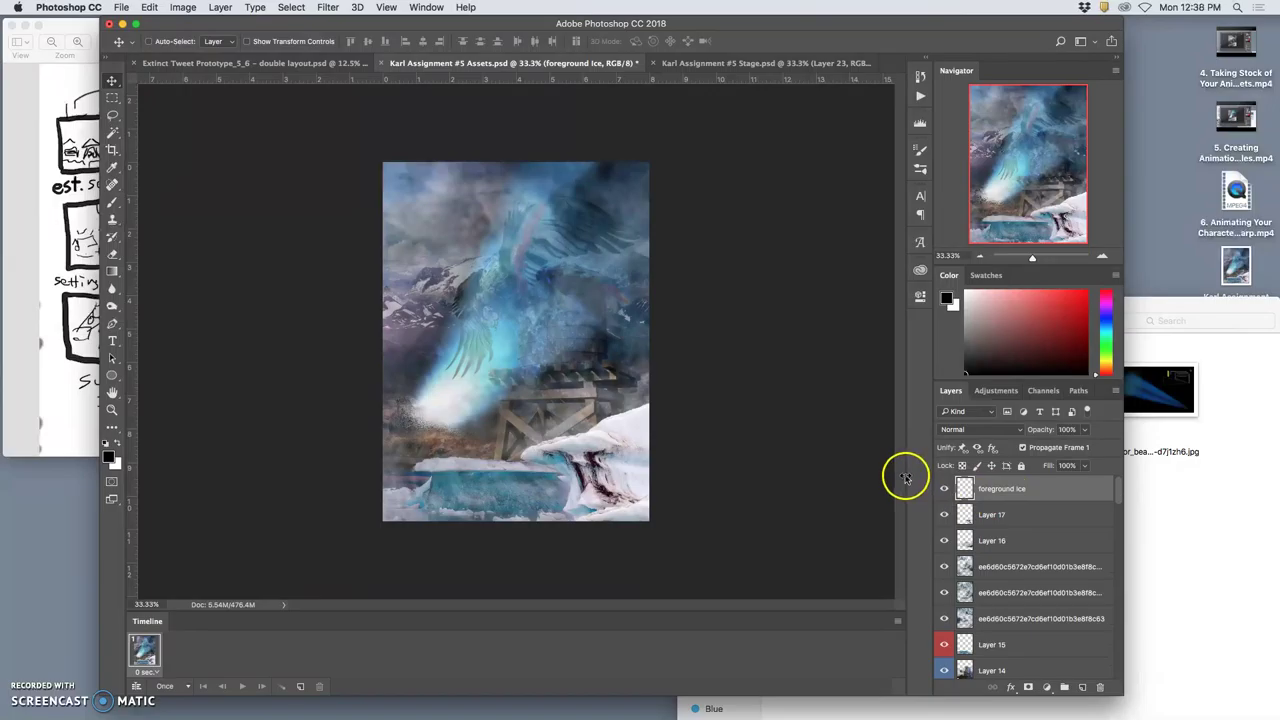
pyautogui.click(1013, 515)
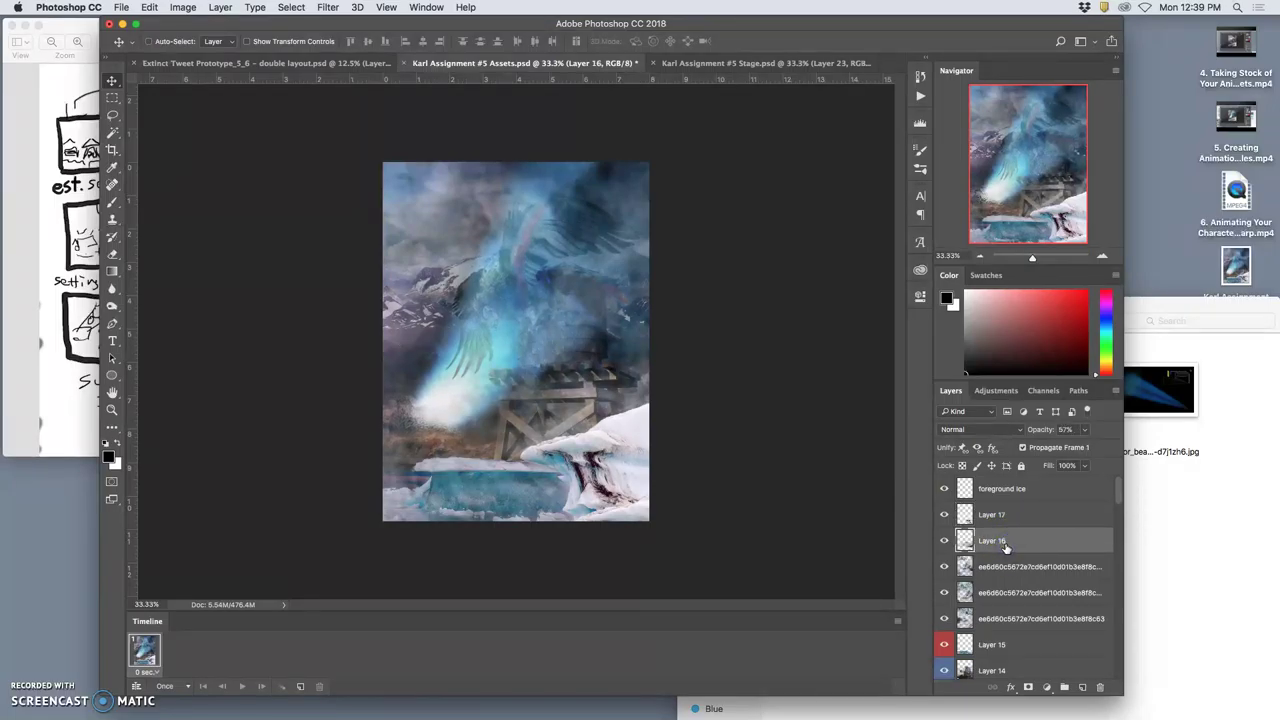
pyautogui.scroll(-1, 1010, 605)
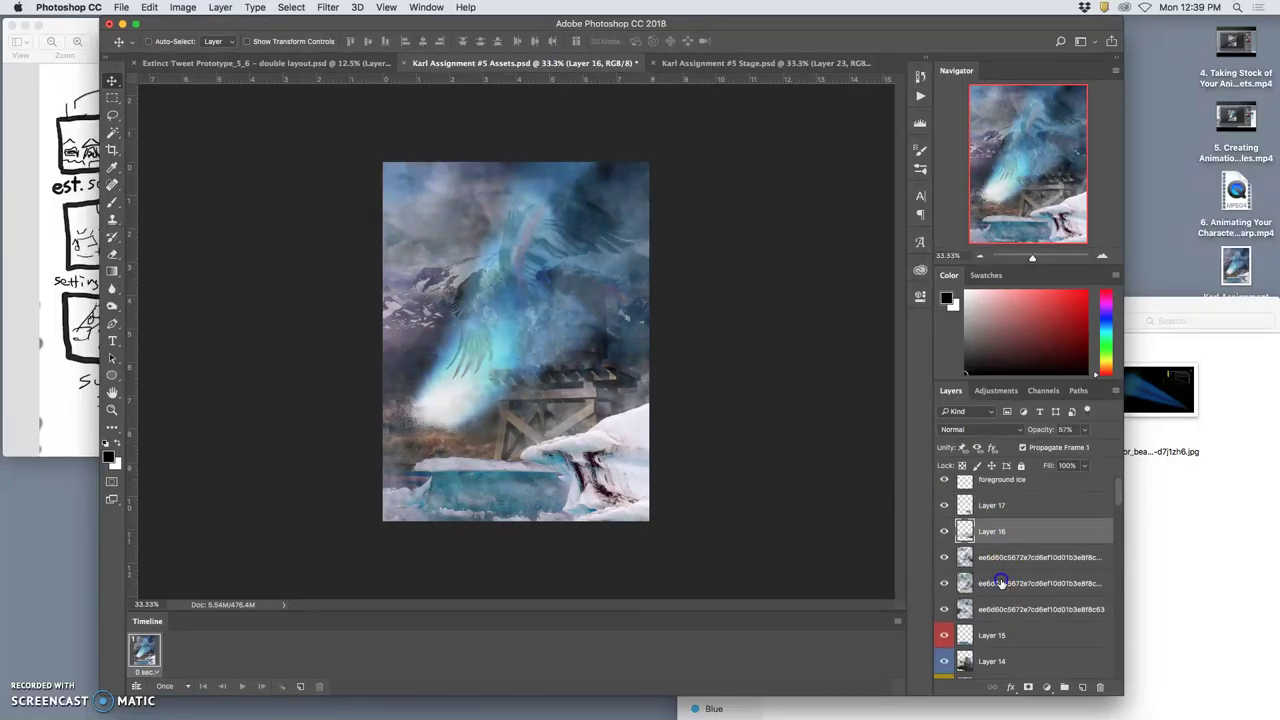
pyautogui.click(1010, 584)
pyautogui.click(1084, 430)
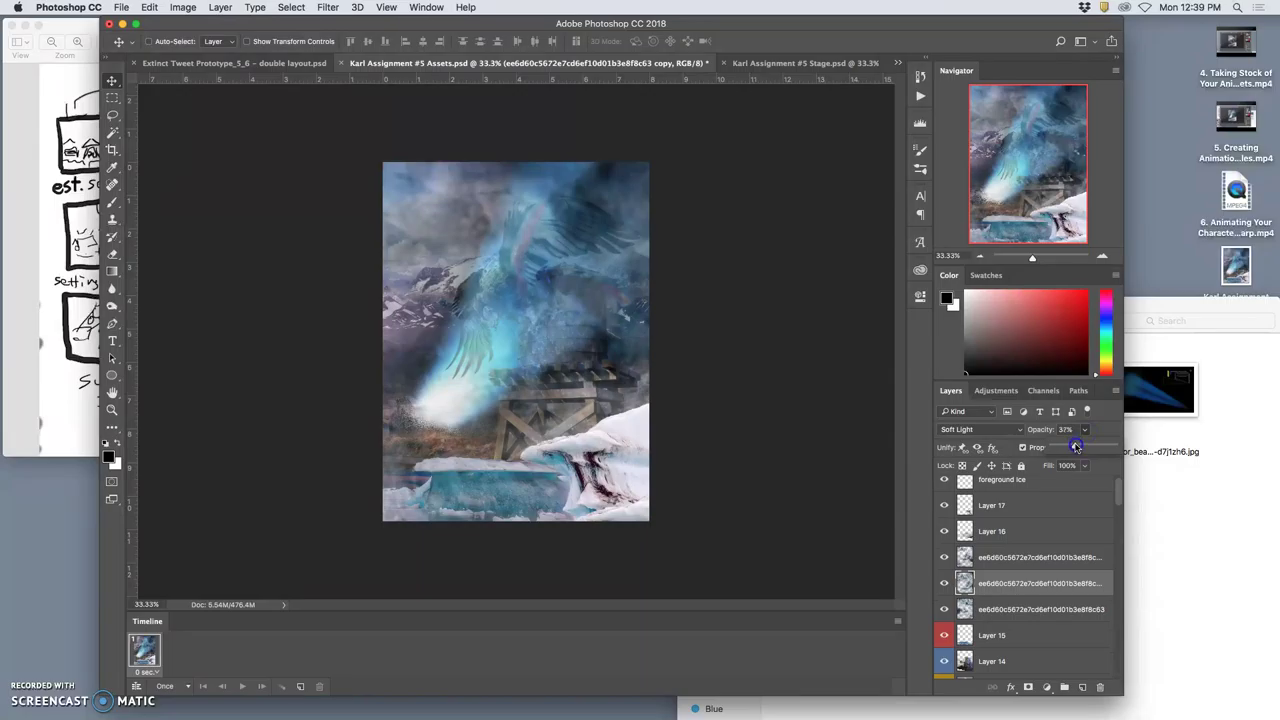
# Reduce the opacity of the Tractor Beam copy layer to 54%.
pyautogui.scroll(-5, 1029, 640)
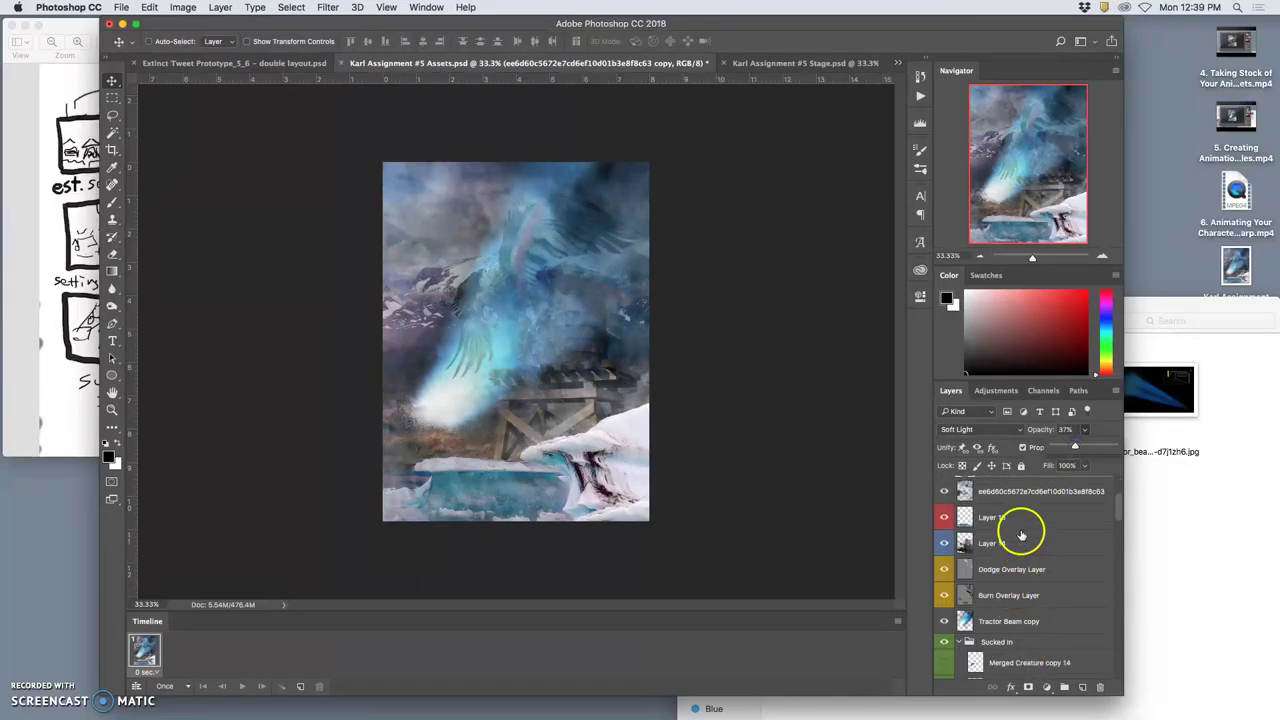
pyautogui.click(1017, 518)
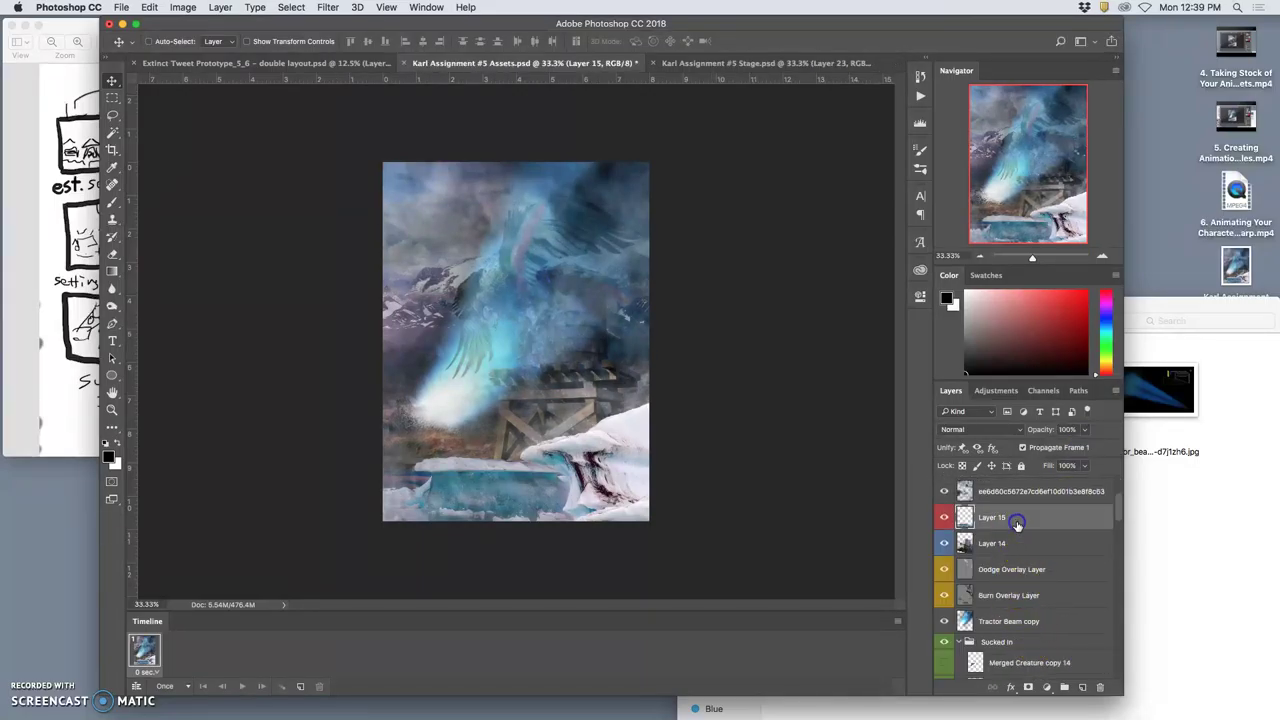
pyautogui.click(1015, 622)
pyautogui.click(1084, 430)
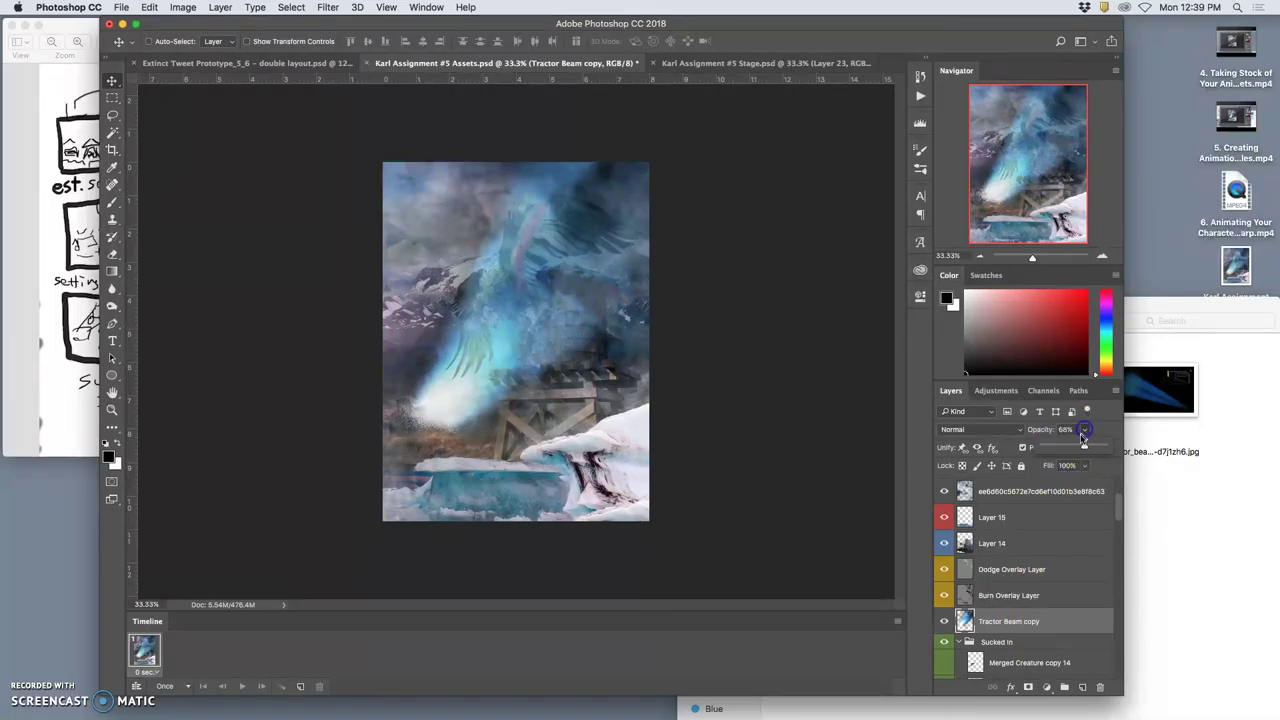
pyautogui.moveTo(1081, 447); pyautogui.dragTo(1076, 447)
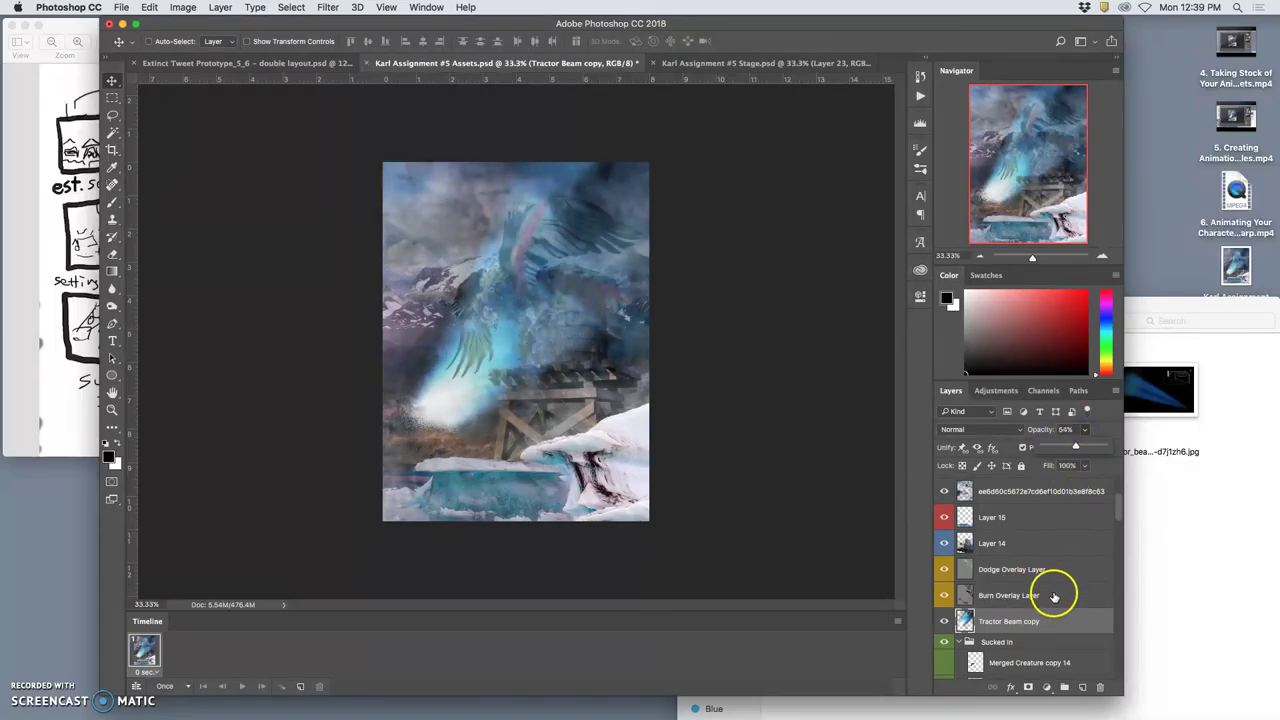
# Show Merged Creature copy 12 in the Sucked In group and hide Merged Creature copy 11.
pyautogui.scroll(-3, 1057, 594)
pyautogui.click(947, 617)
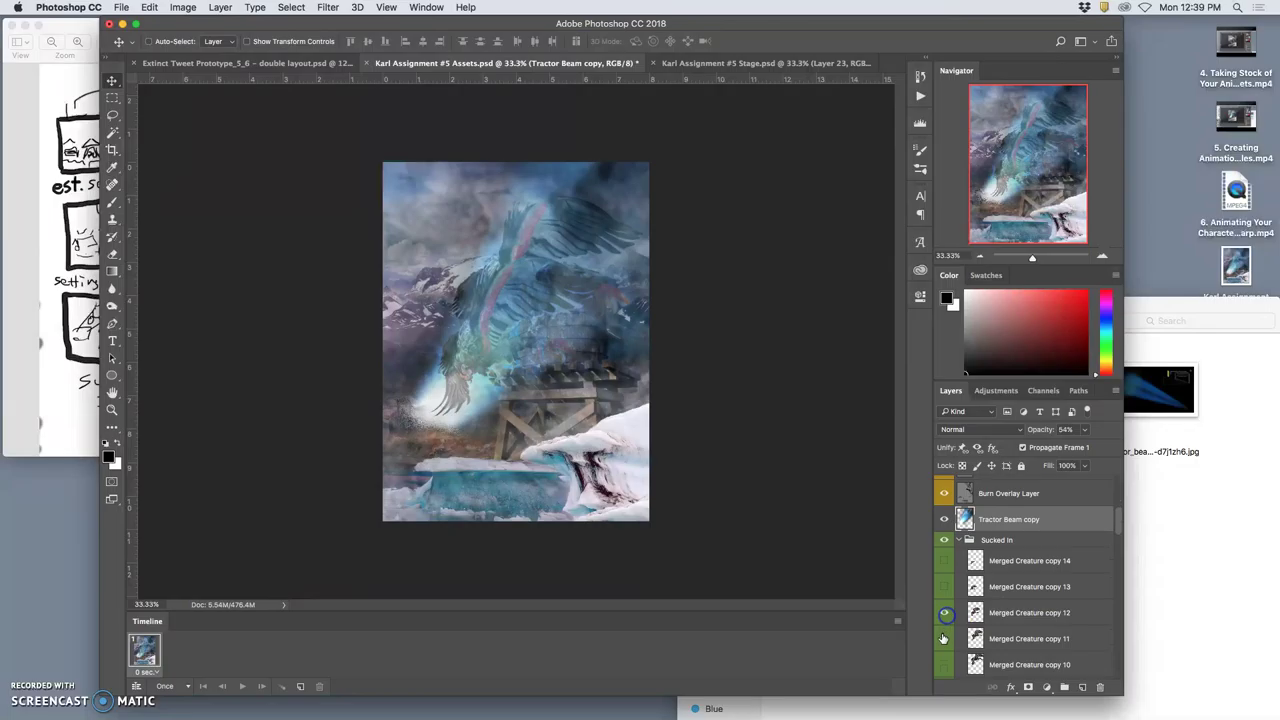
pyautogui.scroll(3, 1006, 588)
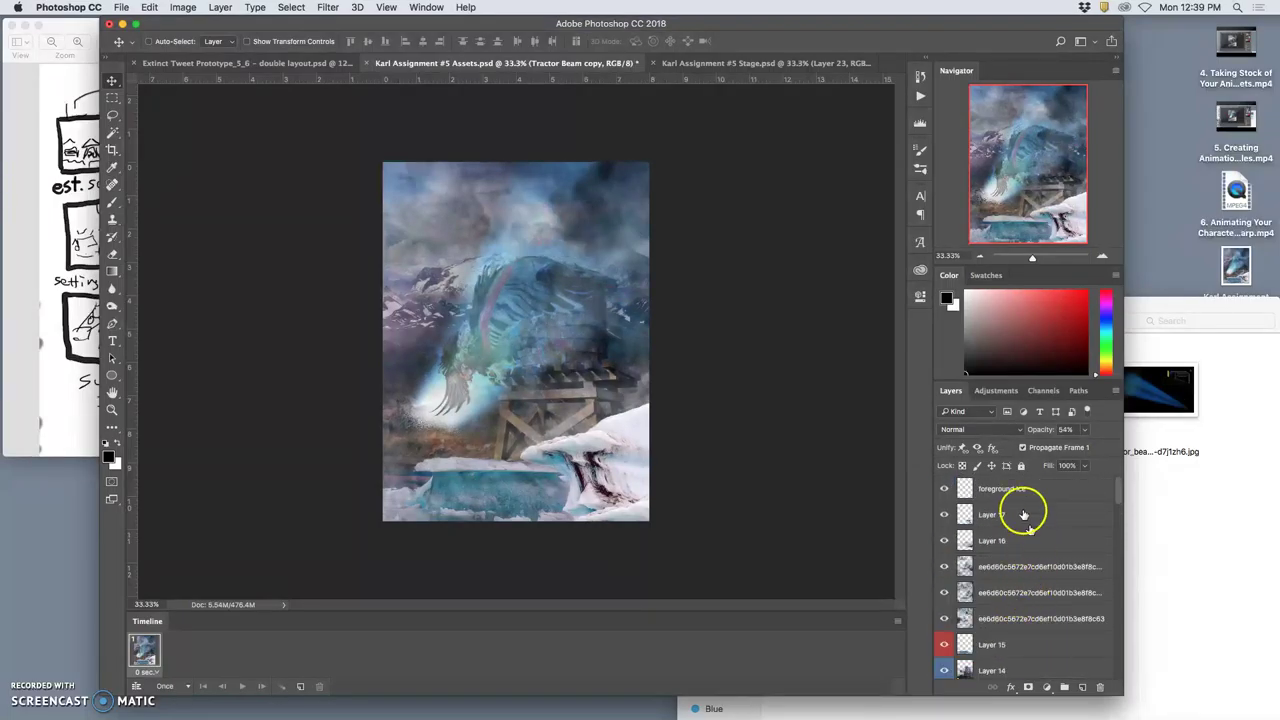
# Stamp all visible Assets layers into one new merged layer above foreground ice.
pyautogui.click(1018, 488)
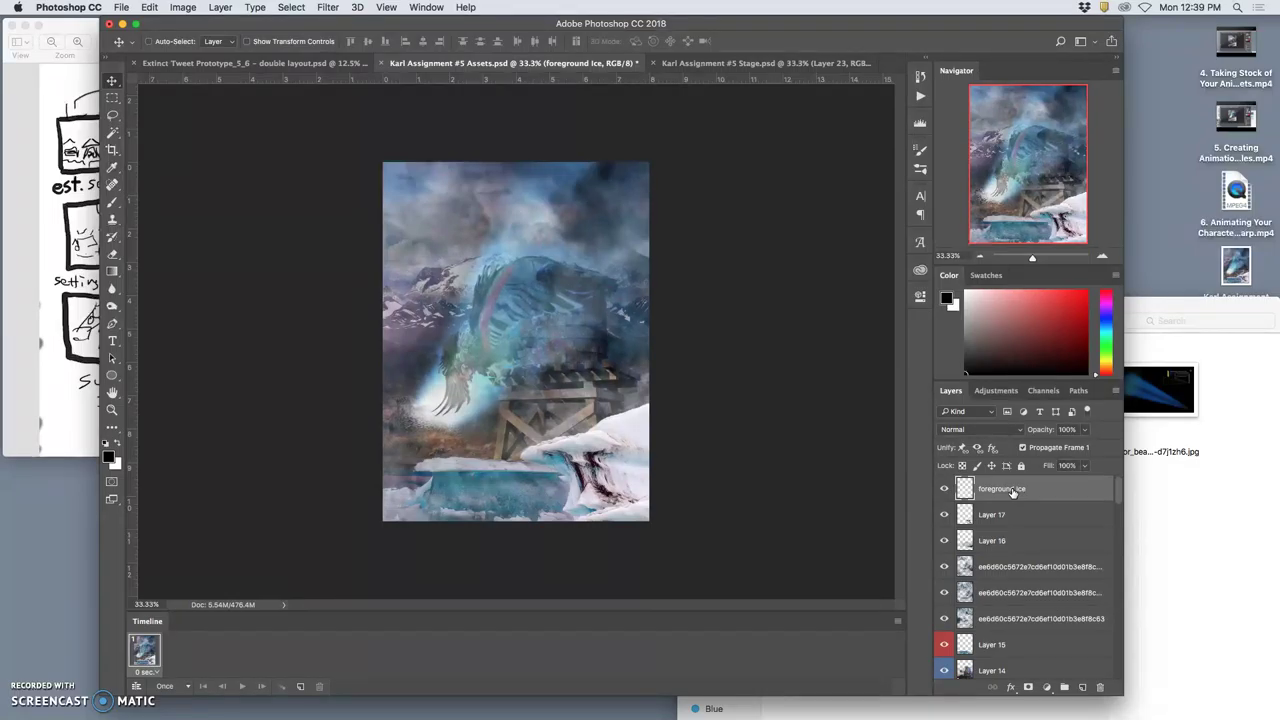
pyautogui.click(220, 8)
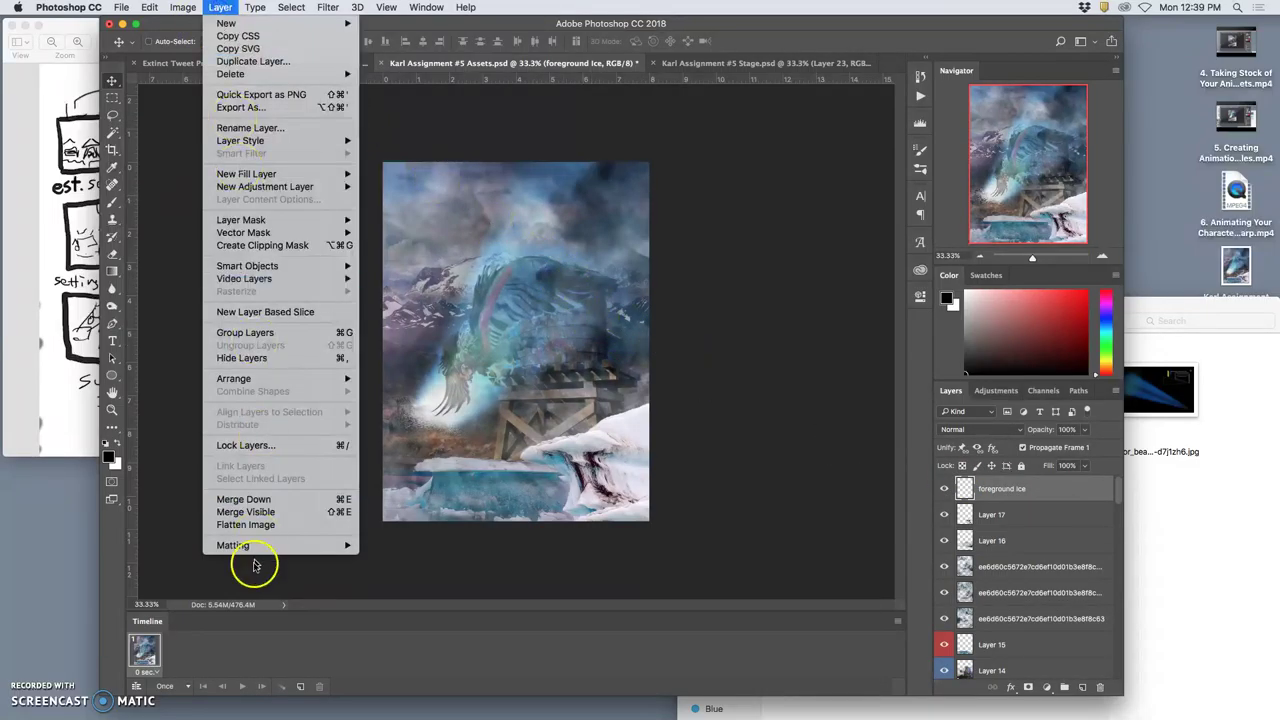
pyautogui.keyDown('alt'); pyautogui.click(253, 512); pyautogui.keyUp('alt')
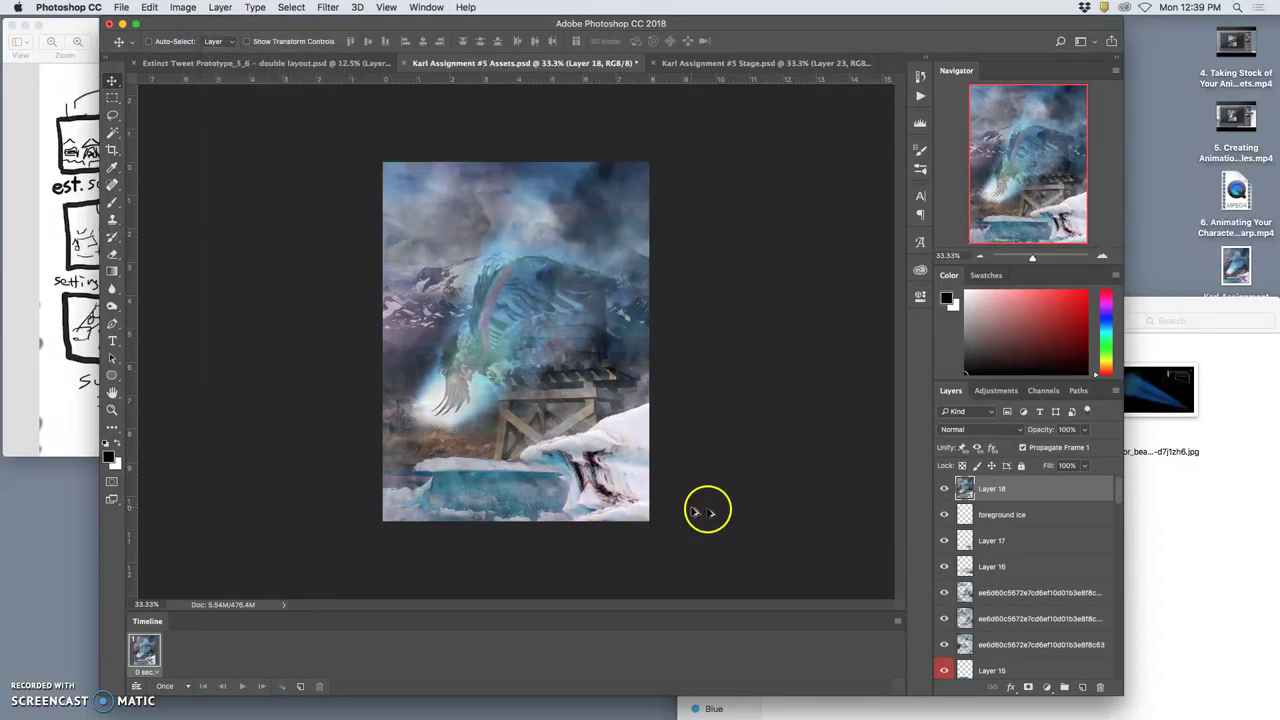
# Copy the merged canvas into the Stage document above Layer 23 and toggle the pasted layer's visibility to compare frames.
pyautogui.press('super+a')
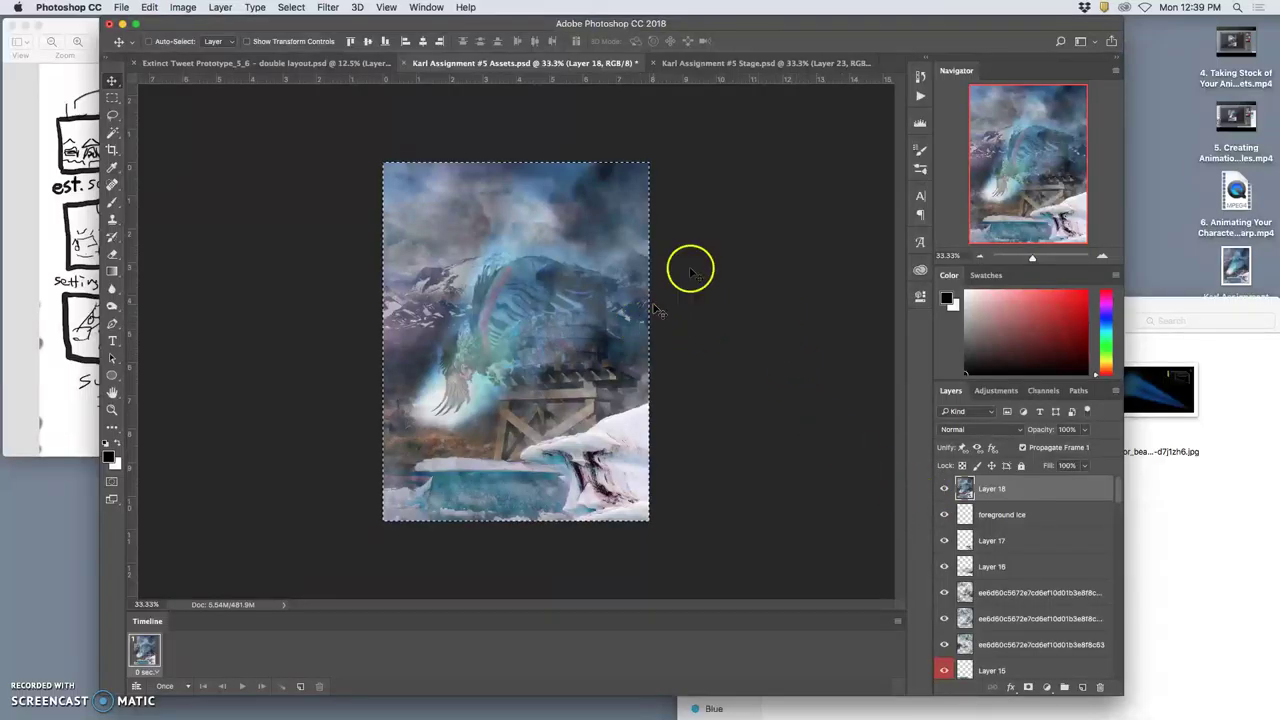
pyautogui.click(726, 63)
pyautogui.press('super+v')
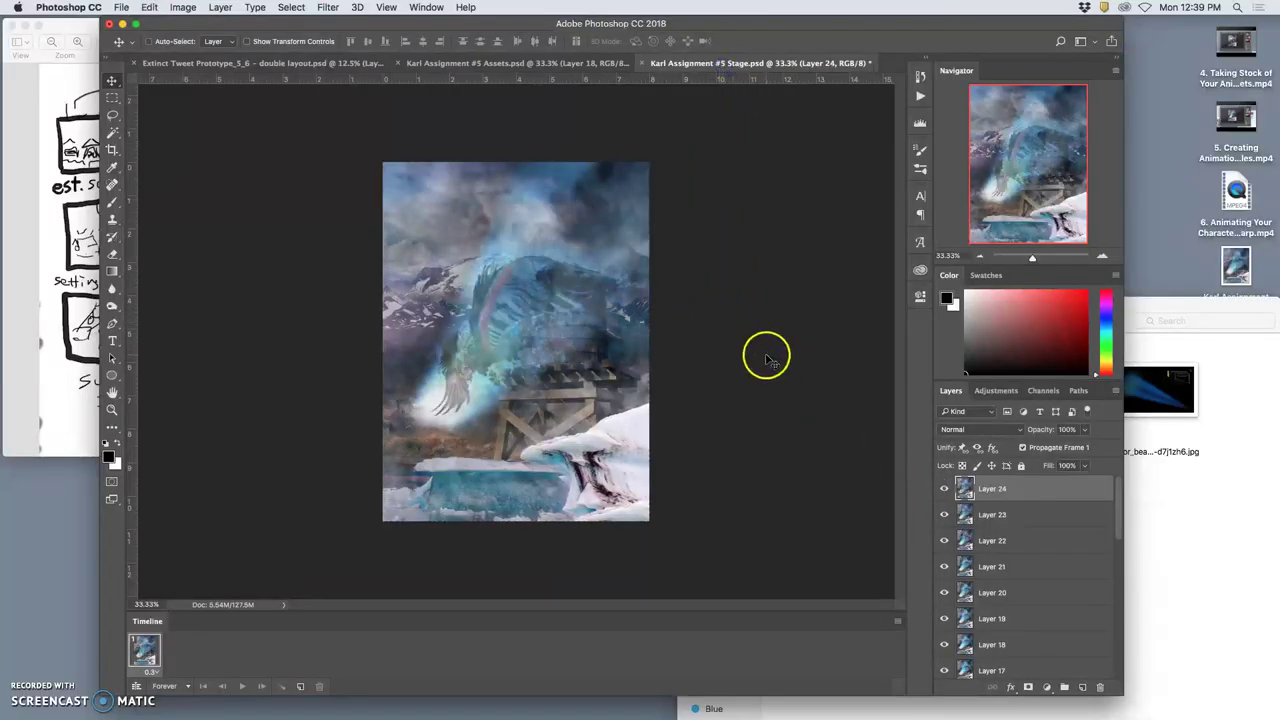
pyautogui.click(944, 488)
pyautogui.click(944, 489)
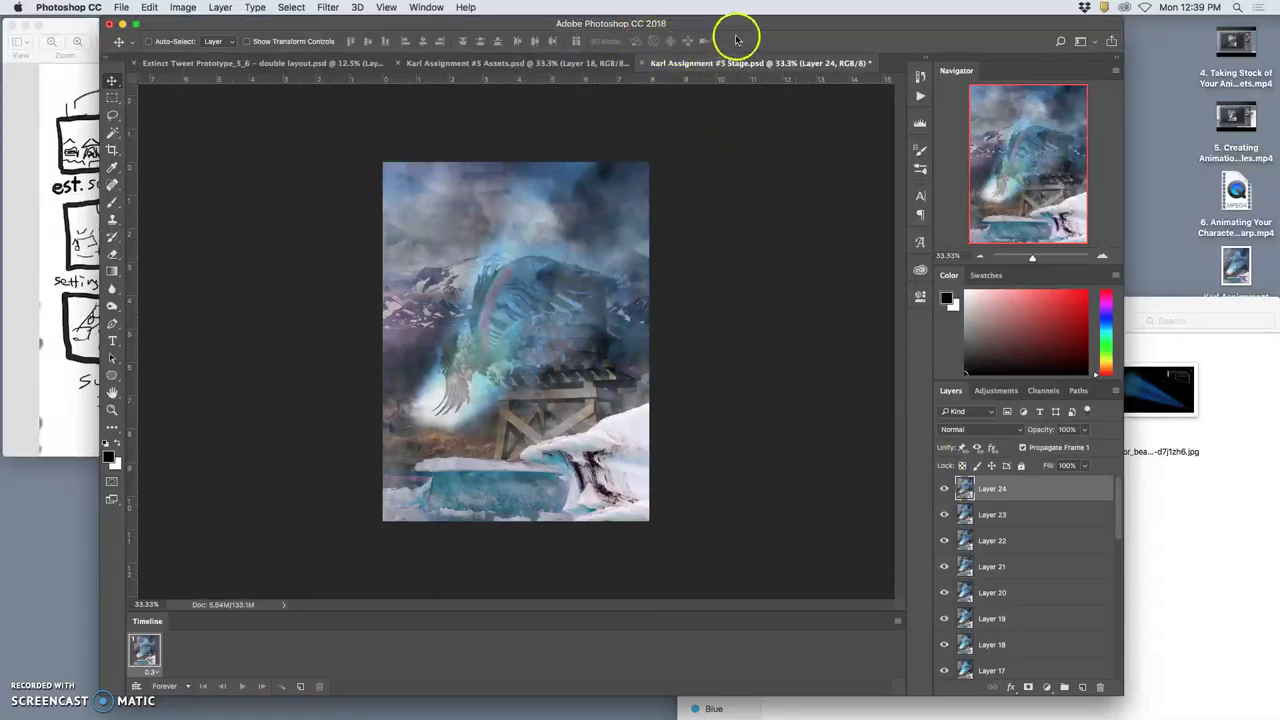
# Return to the Assets document, deselect the canvas and remove the merged Layer 18 above foreground ice.
pyautogui.click(604, 67)
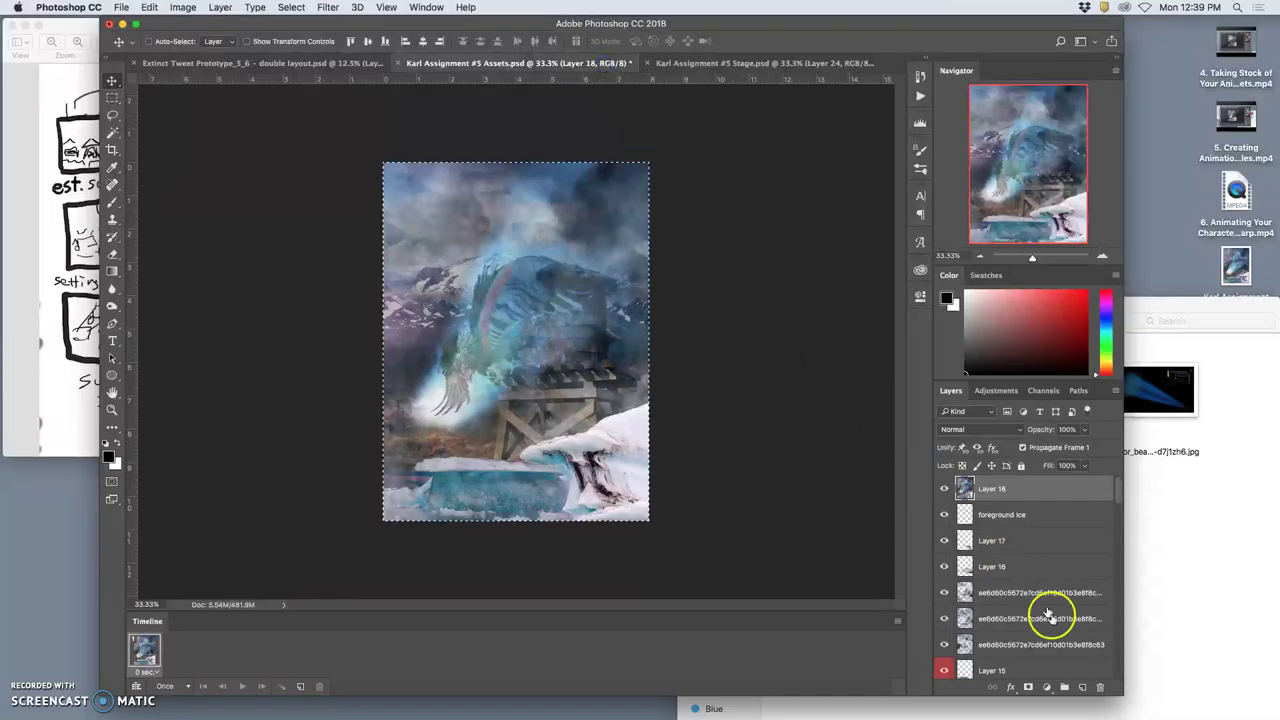
pyautogui.press('super+z')
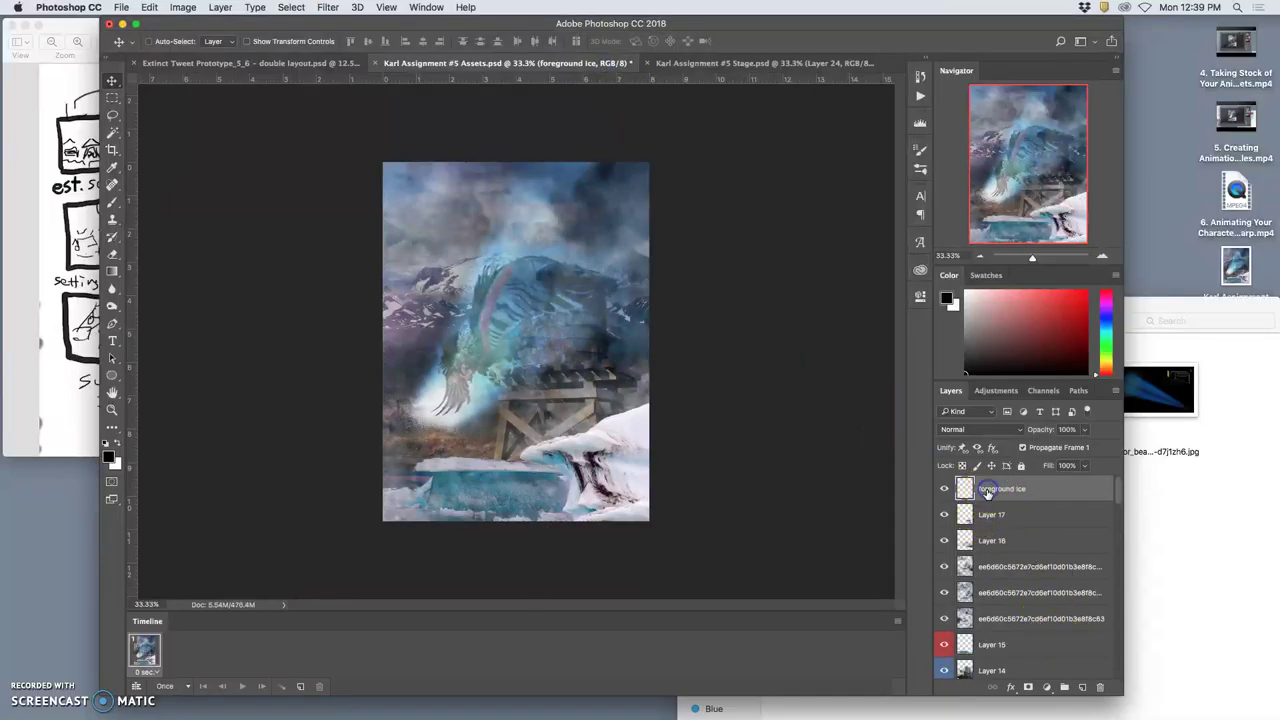
# Set the opacity of the layer ee6d60c5672e7cd6ef10d01b3e8f8c63 copy 2 to 35%.
pyautogui.click(991, 516)
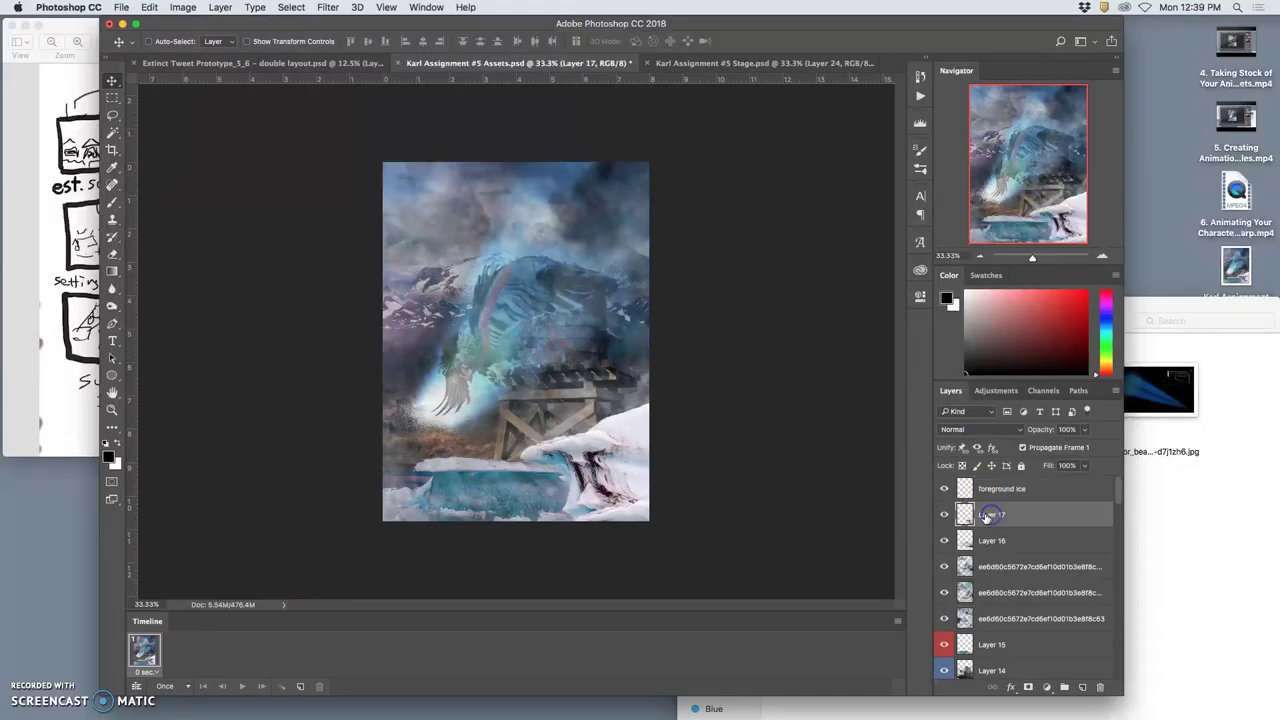
pyautogui.click(992, 541)
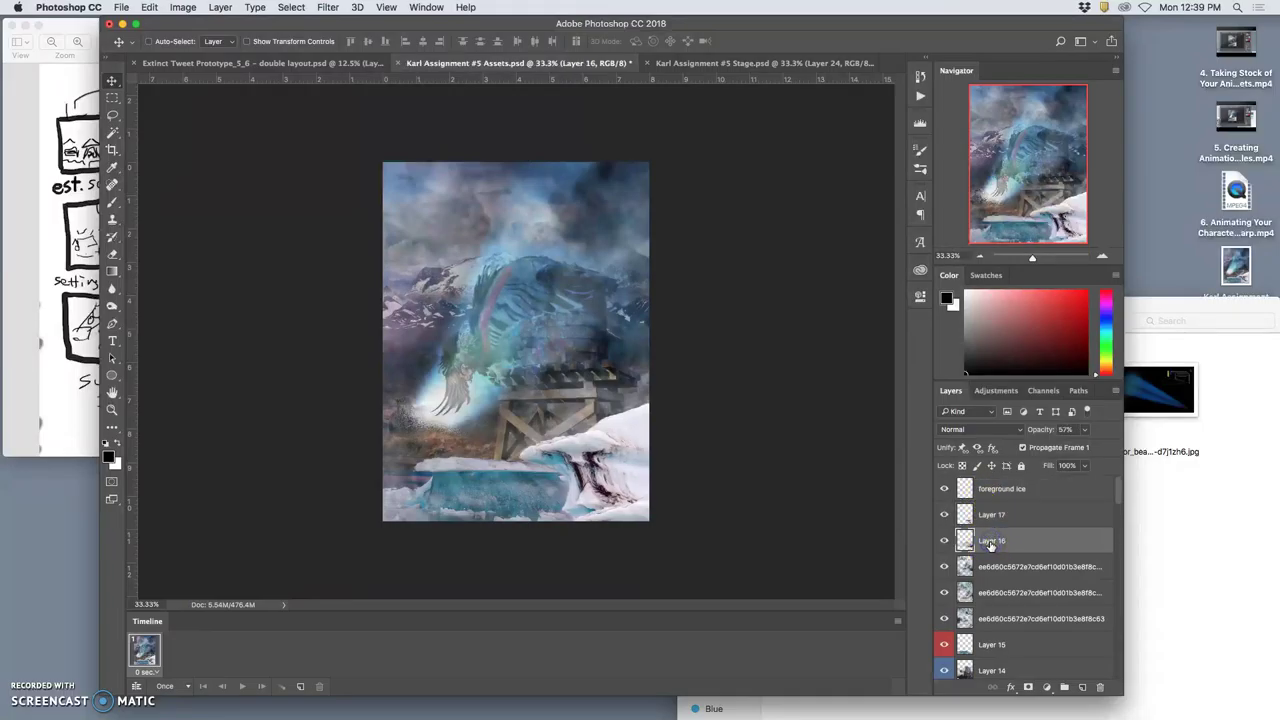
pyautogui.click(988, 570)
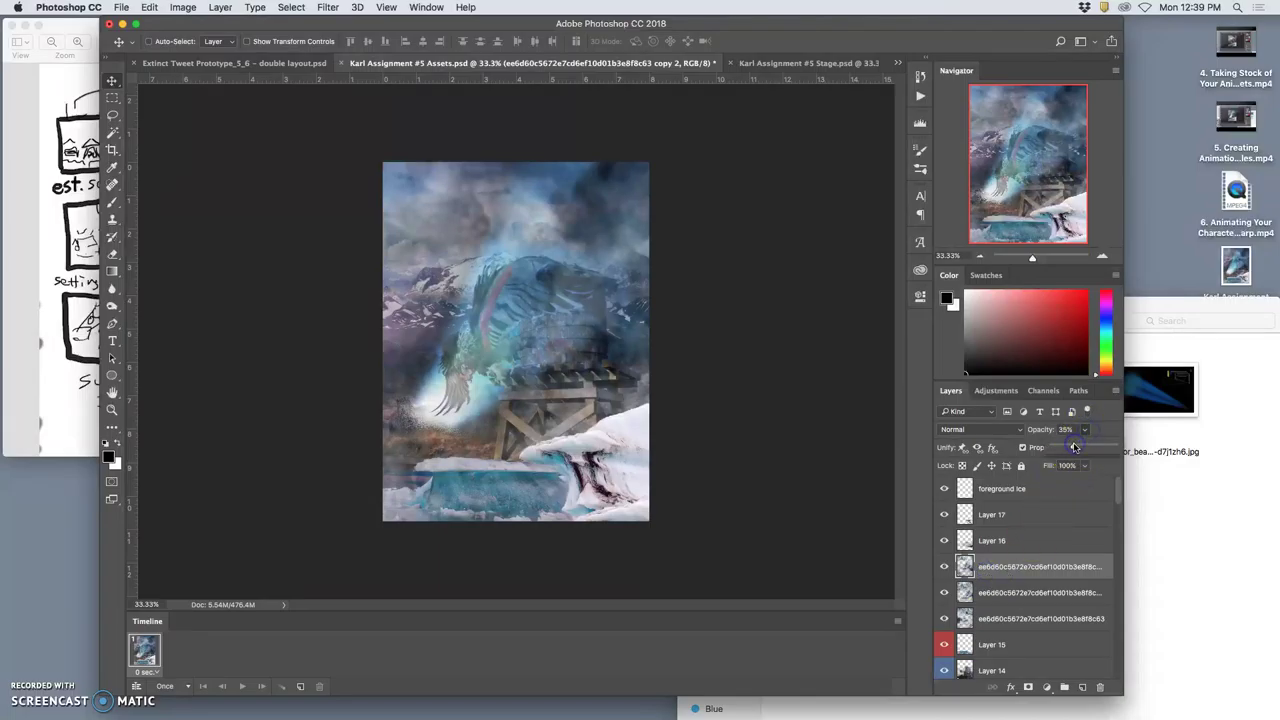
pyautogui.scroll(-1, 1020, 640)
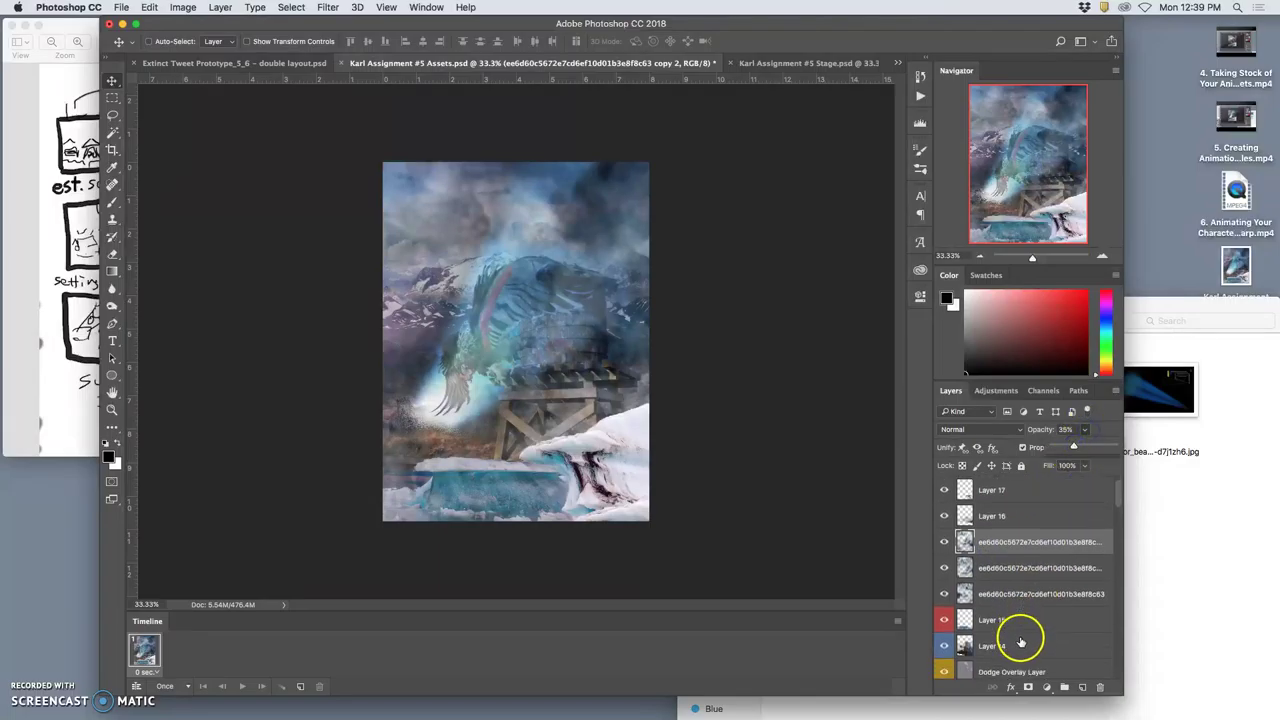
# Raise the opacity of the Tractor Beam copy layer to 63%.
pyautogui.click(985, 621)
pyautogui.scroll(-4, 1014, 634)
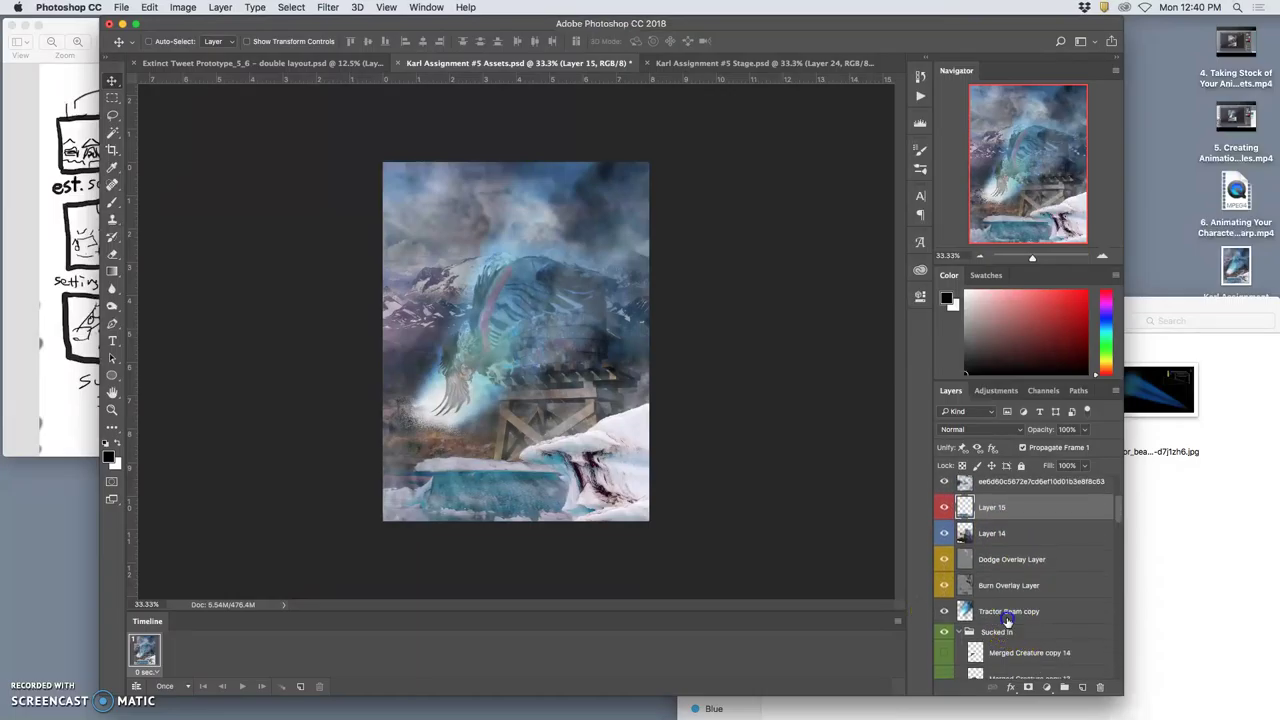
pyautogui.click(1005, 611)
pyautogui.moveTo(1084, 429); pyautogui.dragTo(1091, 449)
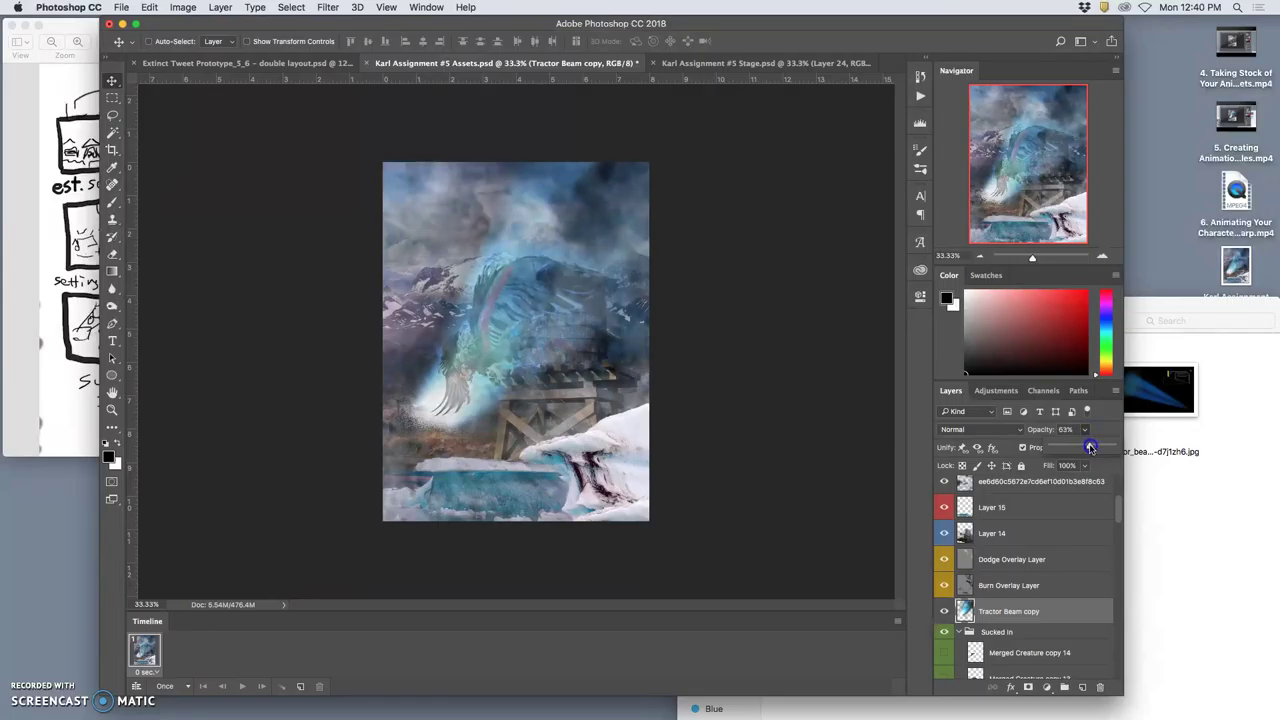
# Show Merged Creature copy 13 instead of Merged Creature copy 12 in the Sucked In group and compare with the Stage document.
pyautogui.scroll(-2, 1008, 620)
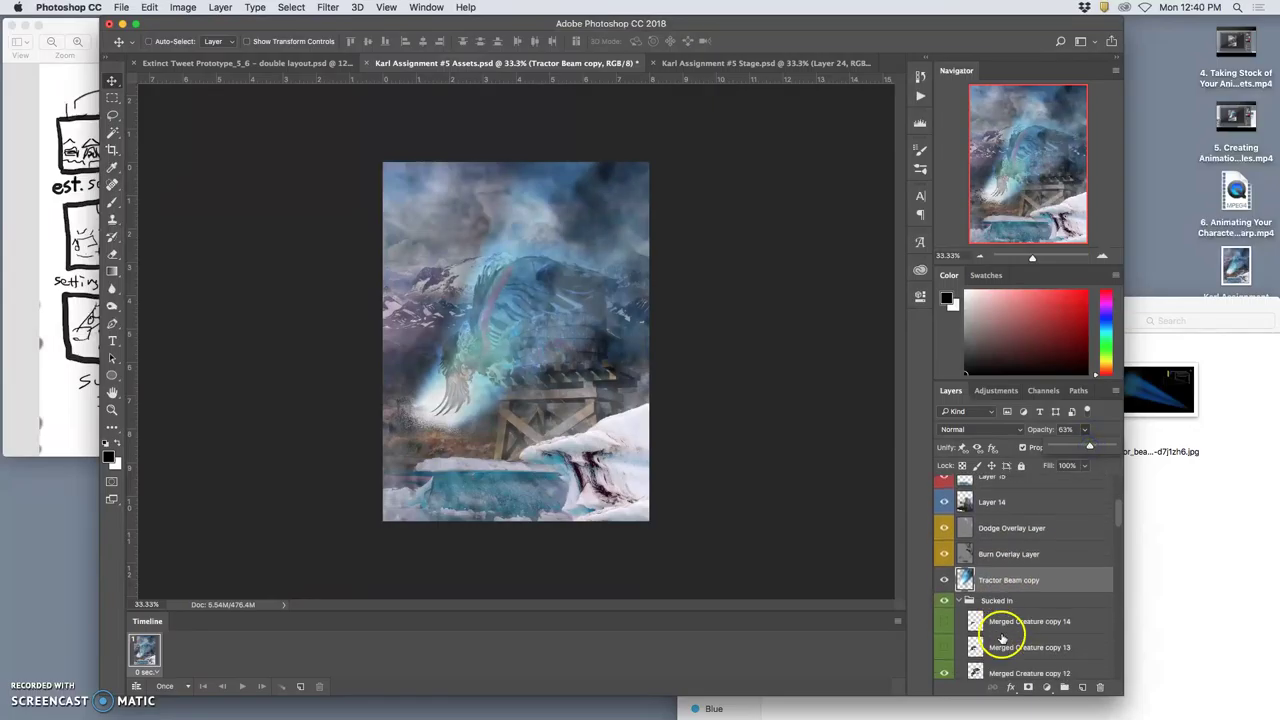
pyautogui.click(944, 635)
pyautogui.click(942, 661)
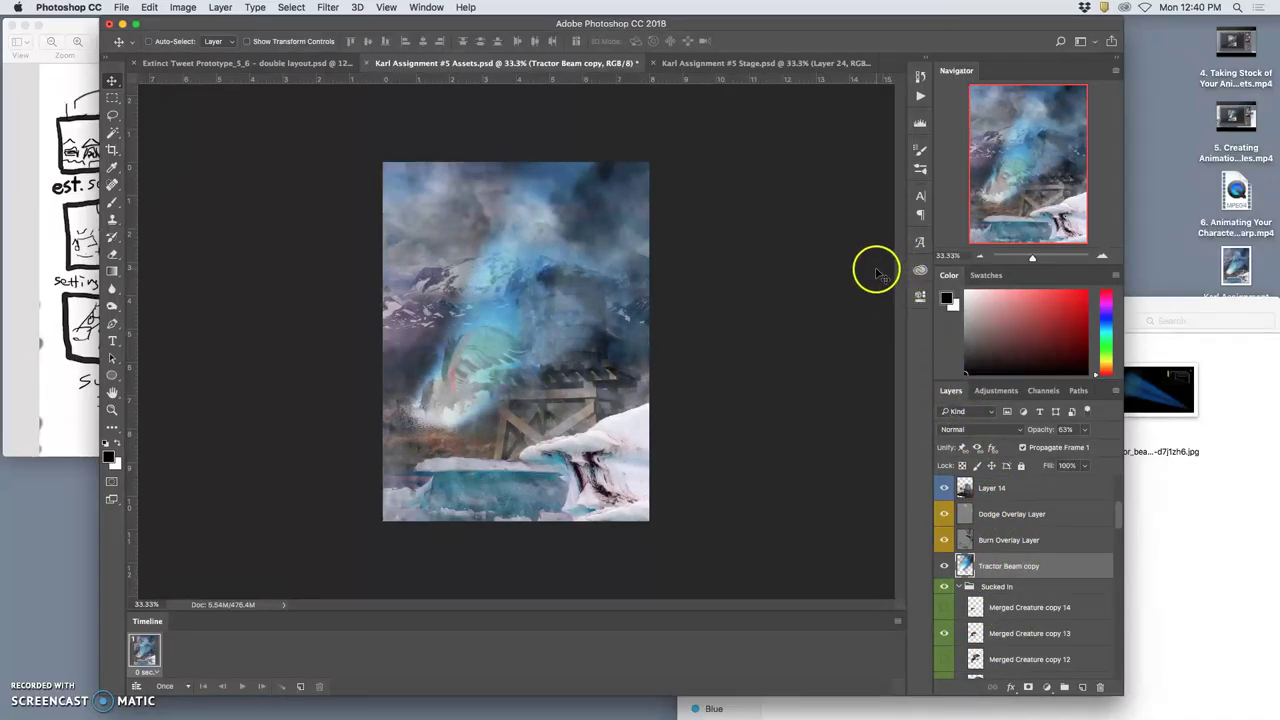
pyautogui.click(723, 63)
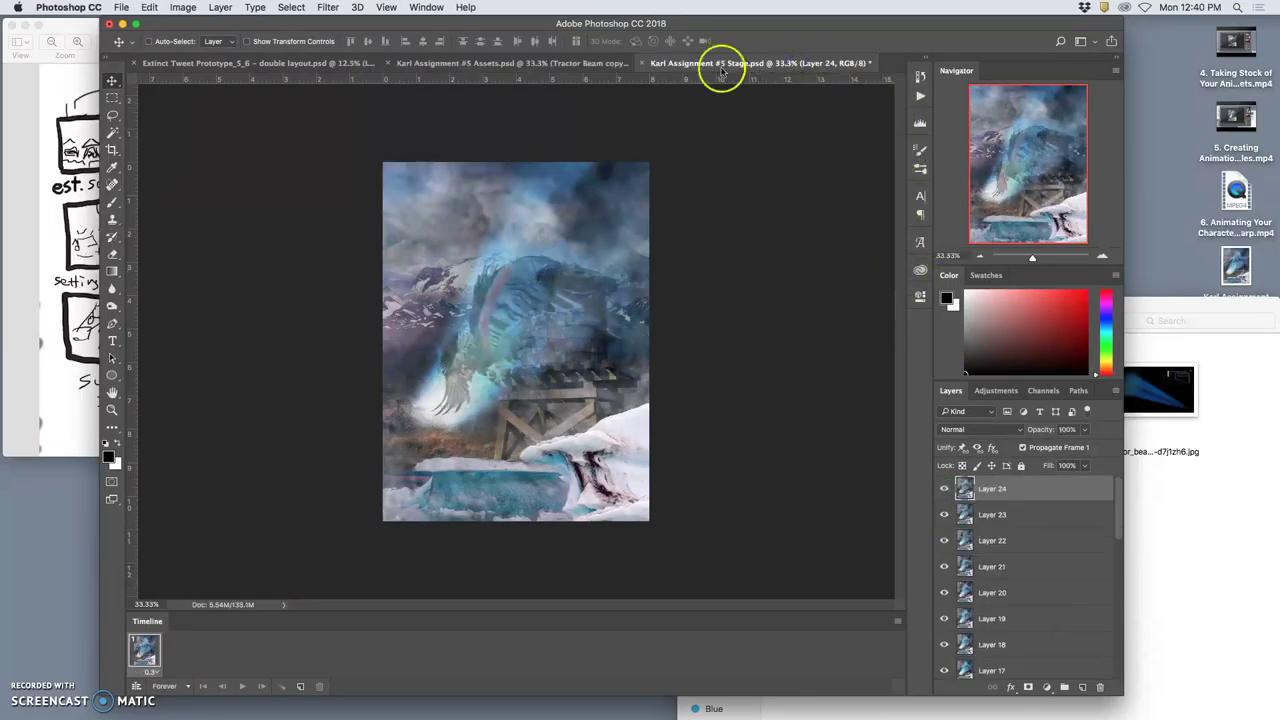
pyautogui.click(565, 63)
# Merge all visible layers into a new layer above foreground ice and paste a copy of it into the Stage document above Layer 24.
pyautogui.scroll(3, 1000, 528)
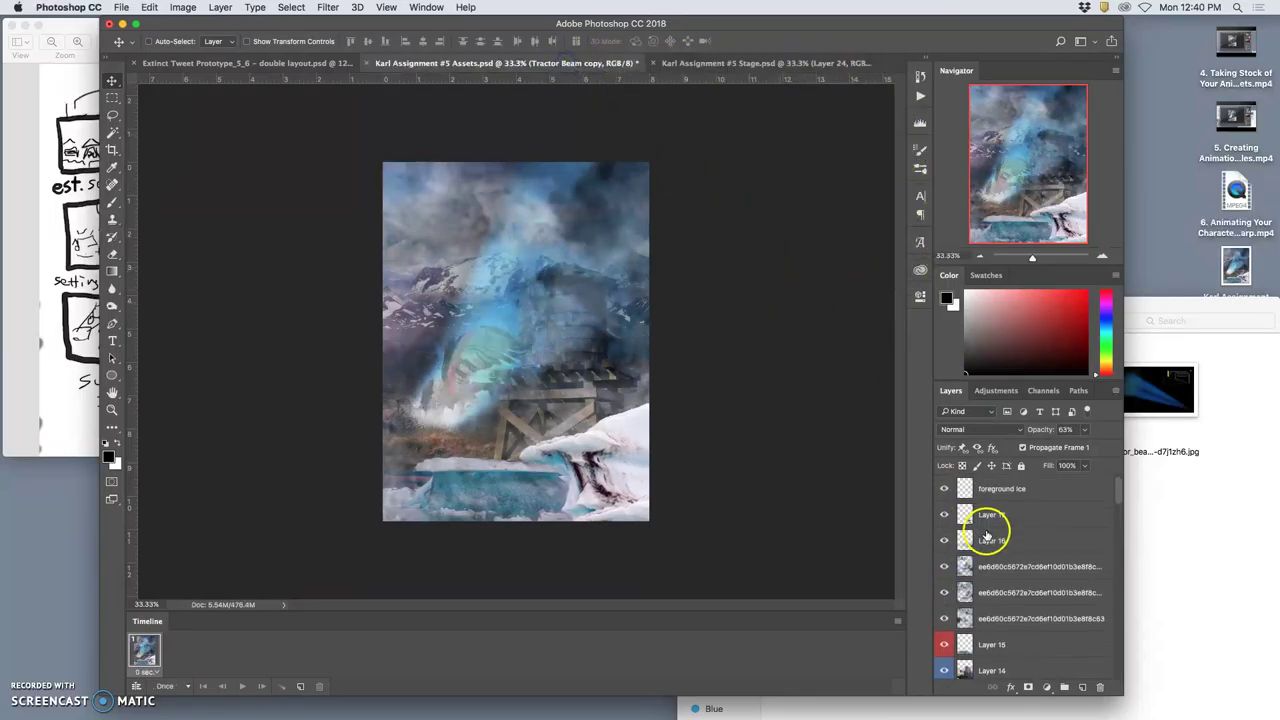
pyautogui.click(992, 490)
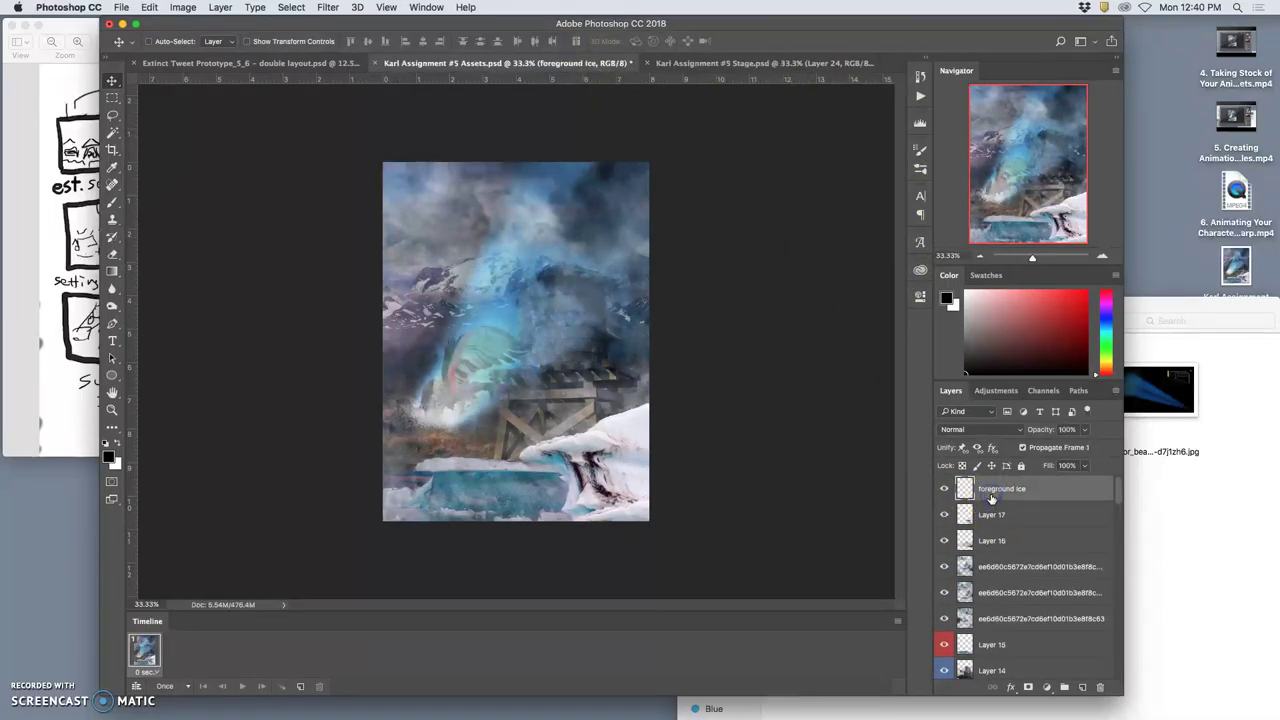
pyautogui.click(220, 7)
pyautogui.keyDown('alt'); pyautogui.click(245, 511); pyautogui.keyUp('alt')
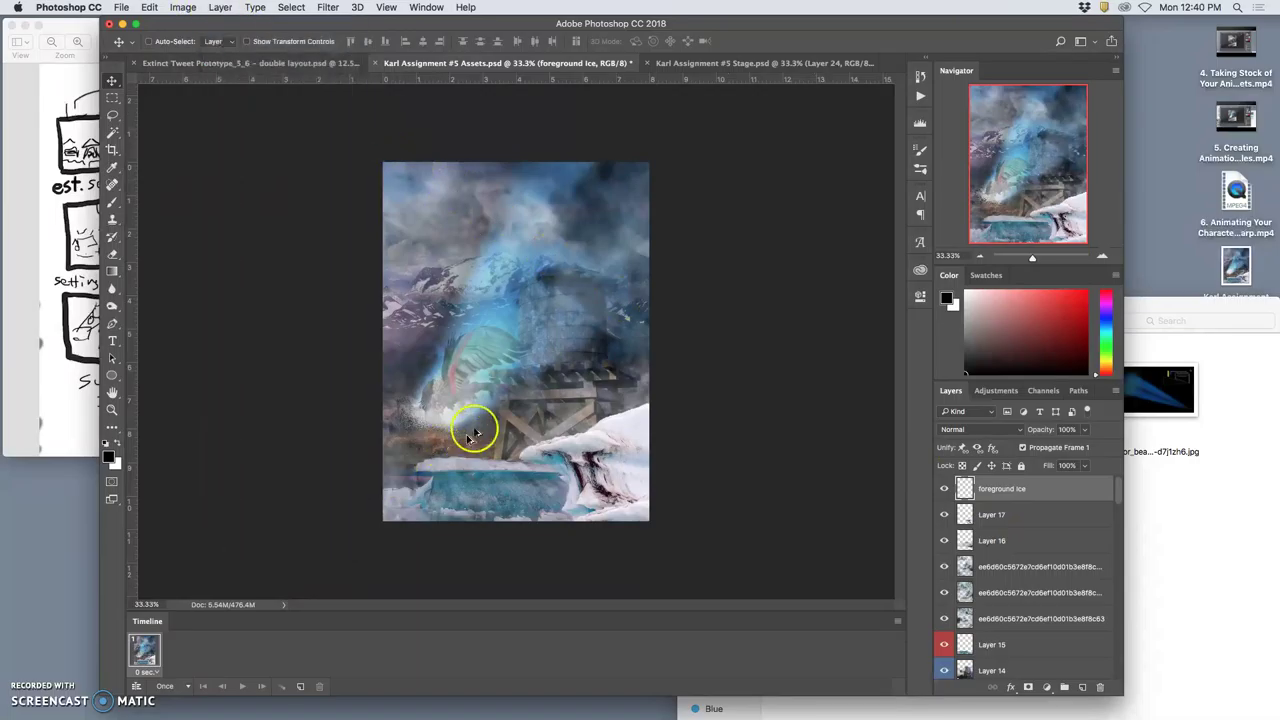
pyautogui.press('super+a')
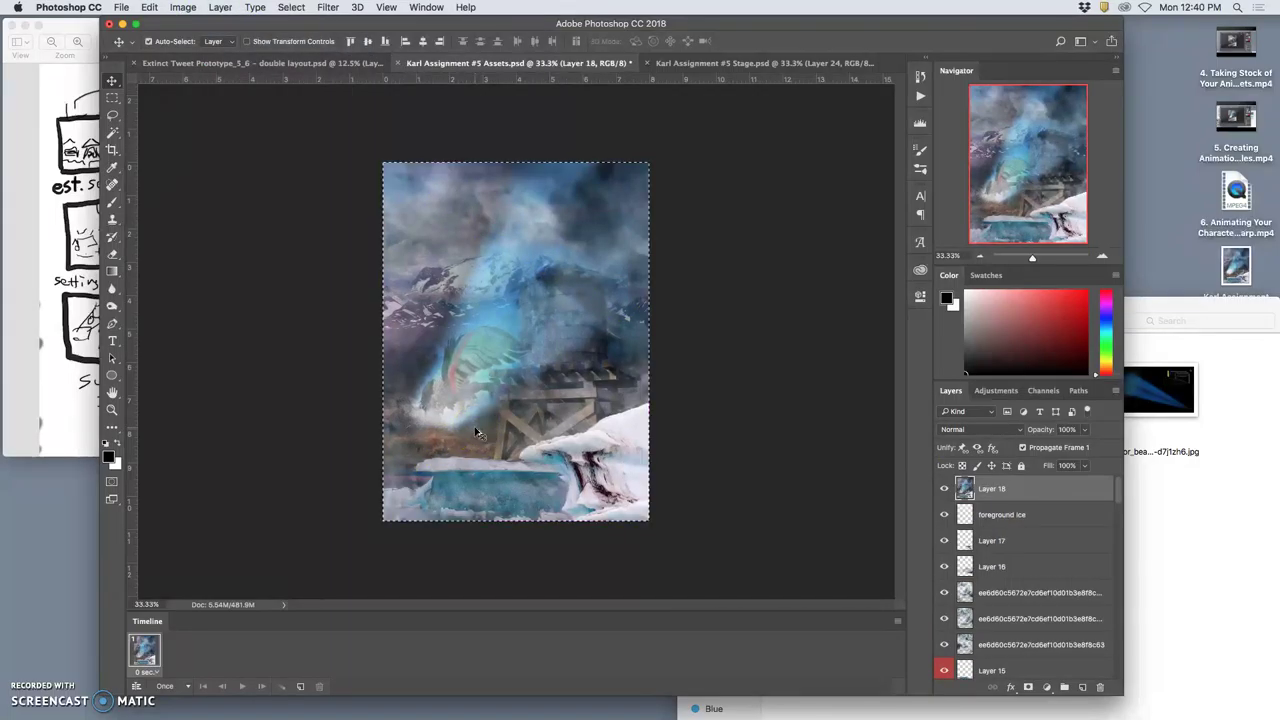
pyautogui.click(732, 65)
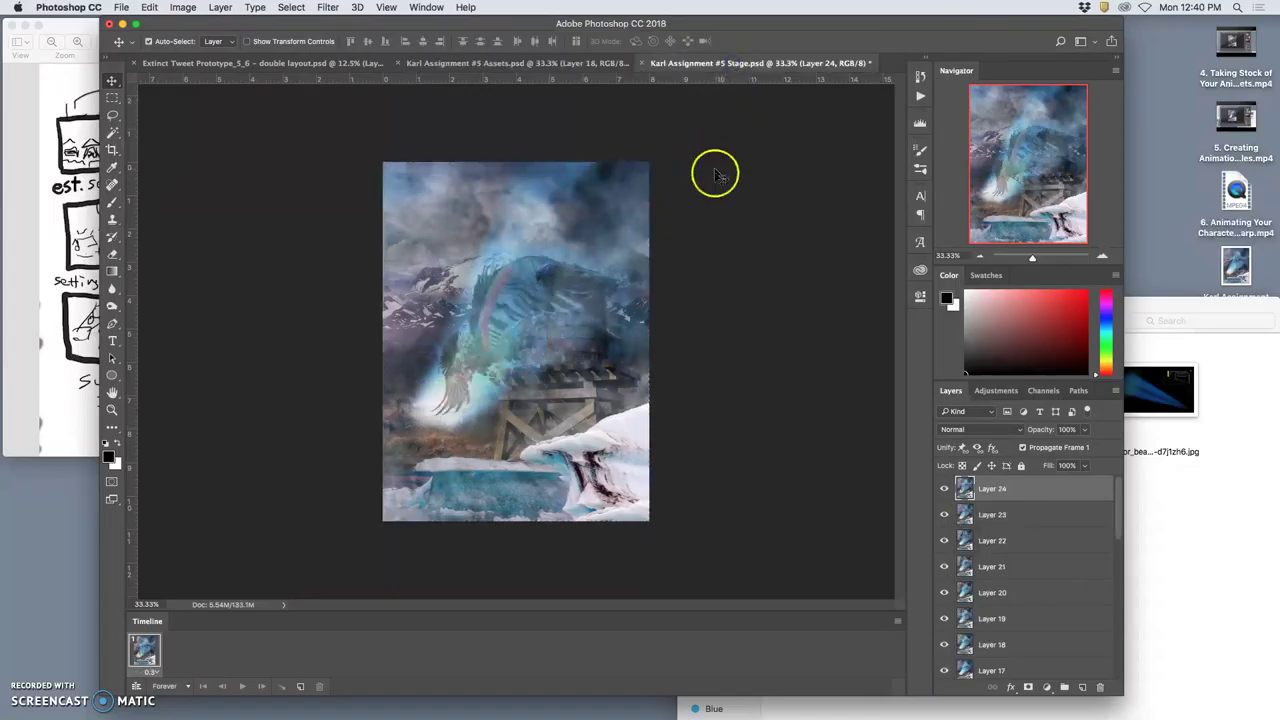
pyautogui.press('super+v')
# Return to the Assets document, deselect the canvas and delete the merged Layer 18.
pyautogui.click(490, 63)
pyautogui.press('super+d')
pyautogui.press('Delete')
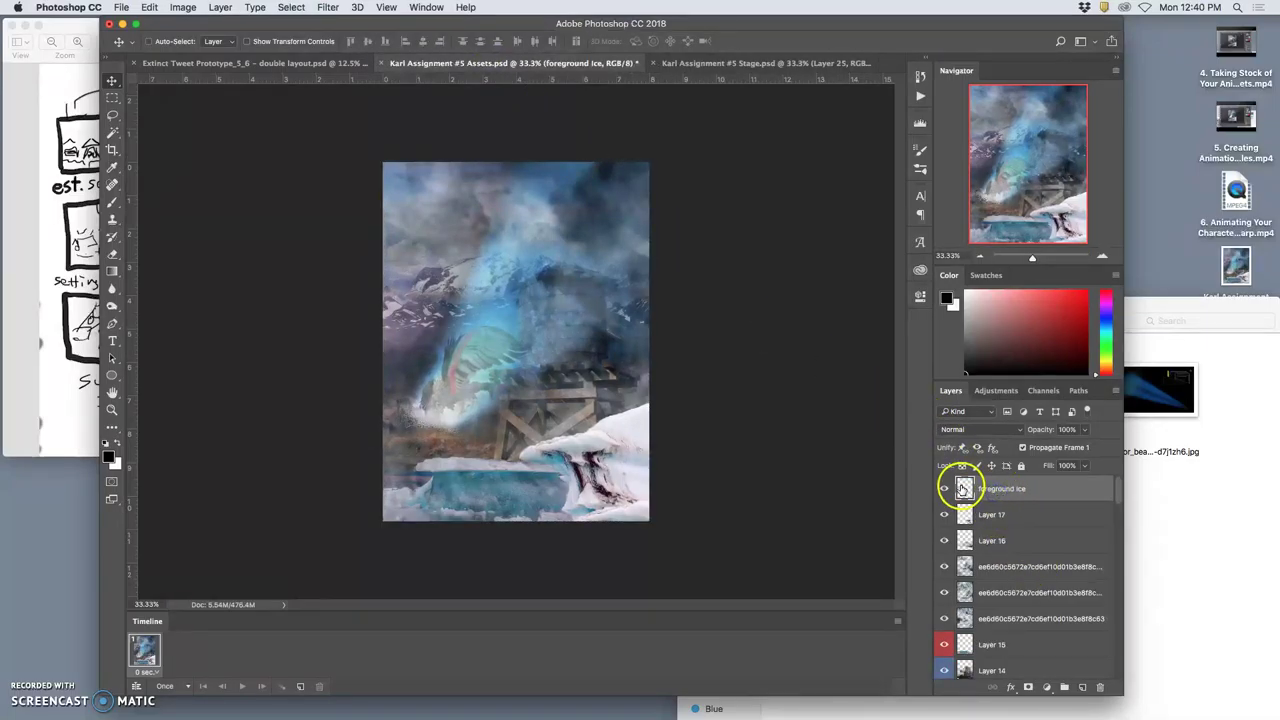
# Lower the opacity of the Tractor Beam copy layer to 40%.
pyautogui.click(977, 516)
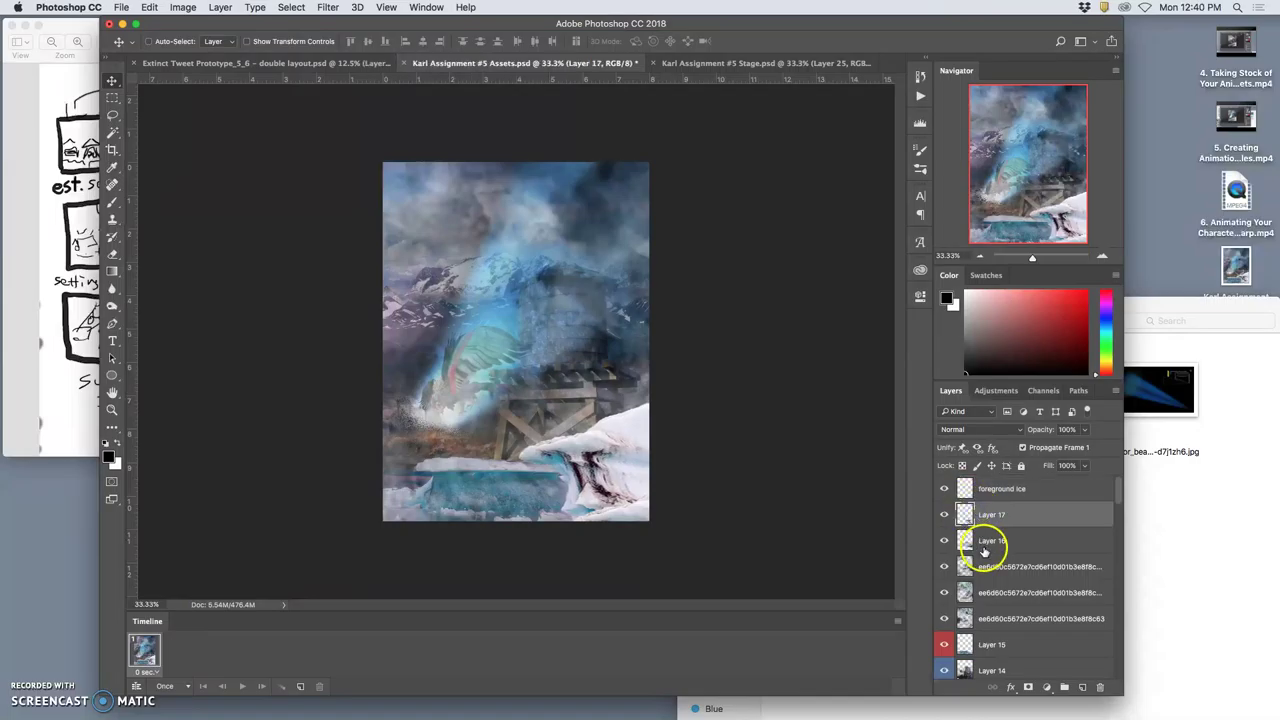
pyautogui.click(985, 547)
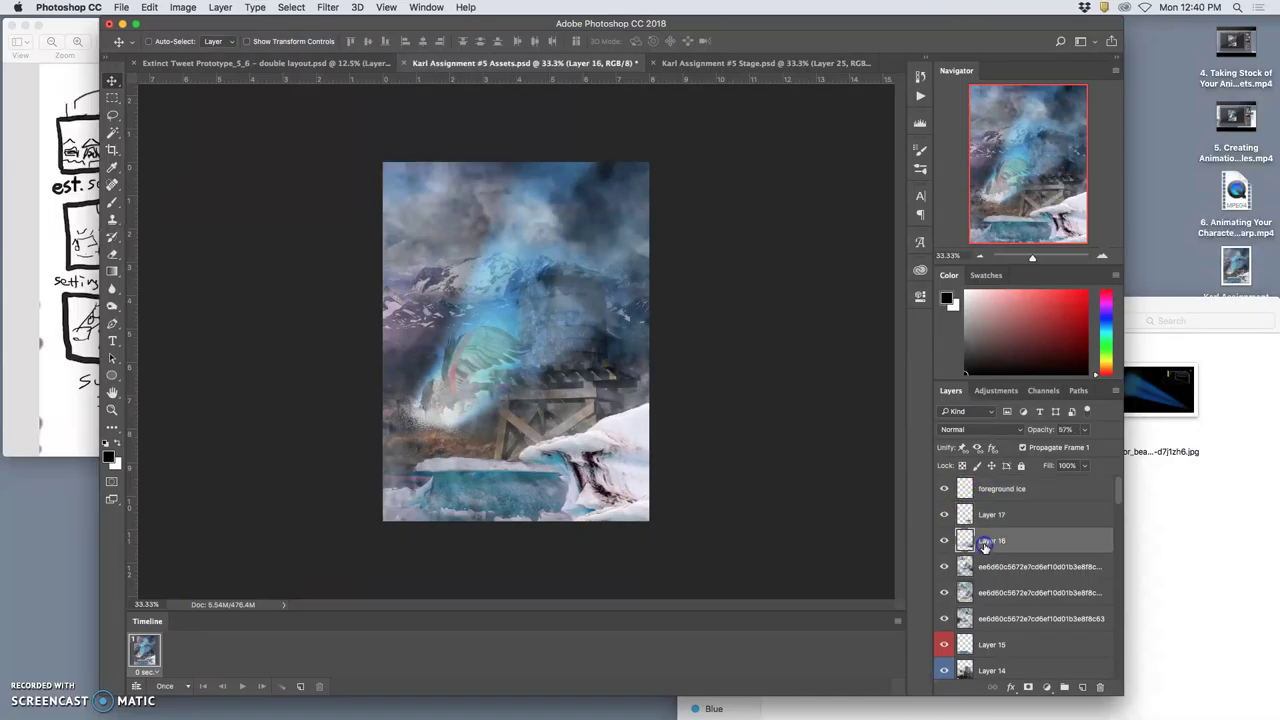
pyautogui.click(998, 648)
pyautogui.scroll(-5, 997, 653)
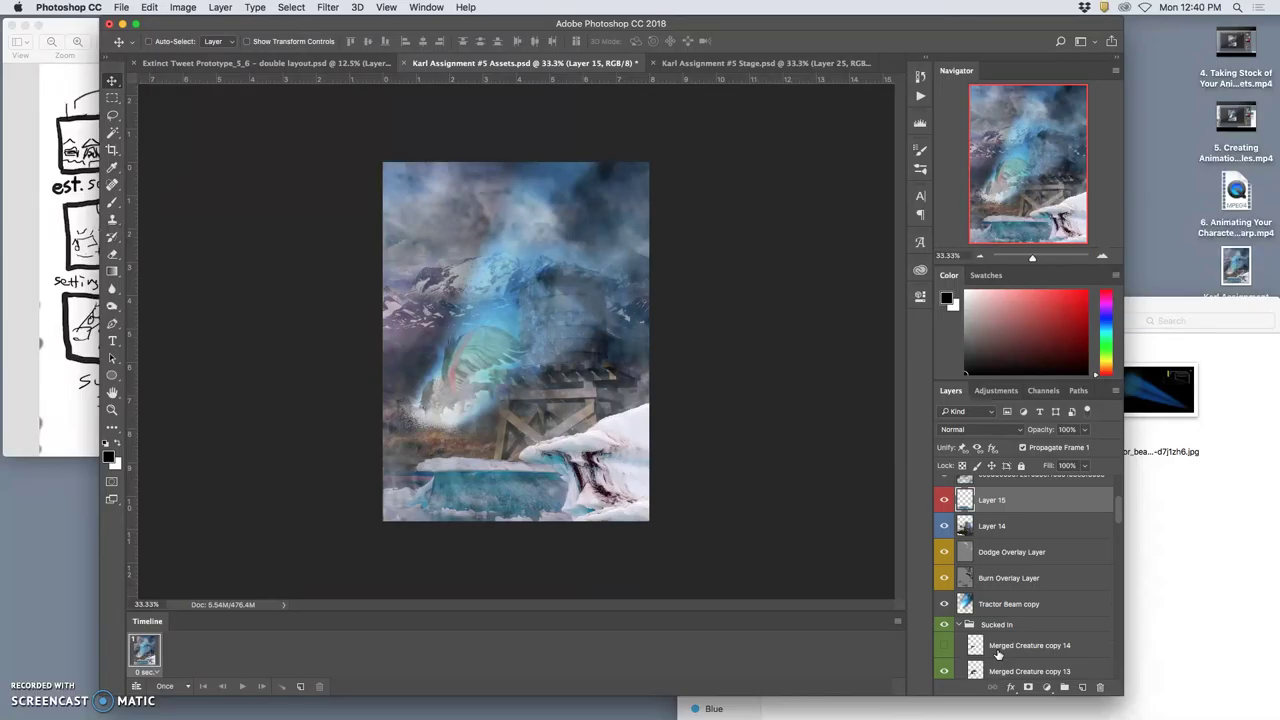
pyautogui.click(975, 608)
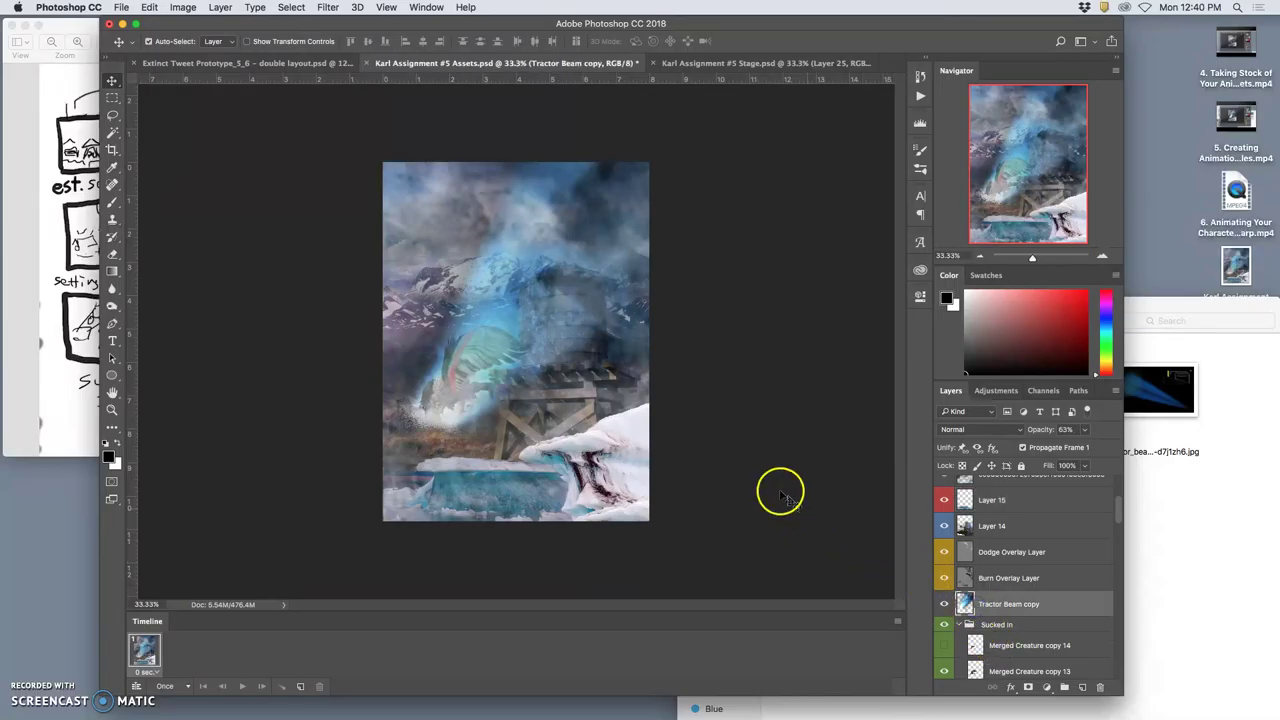
pyautogui.click(1084, 430)
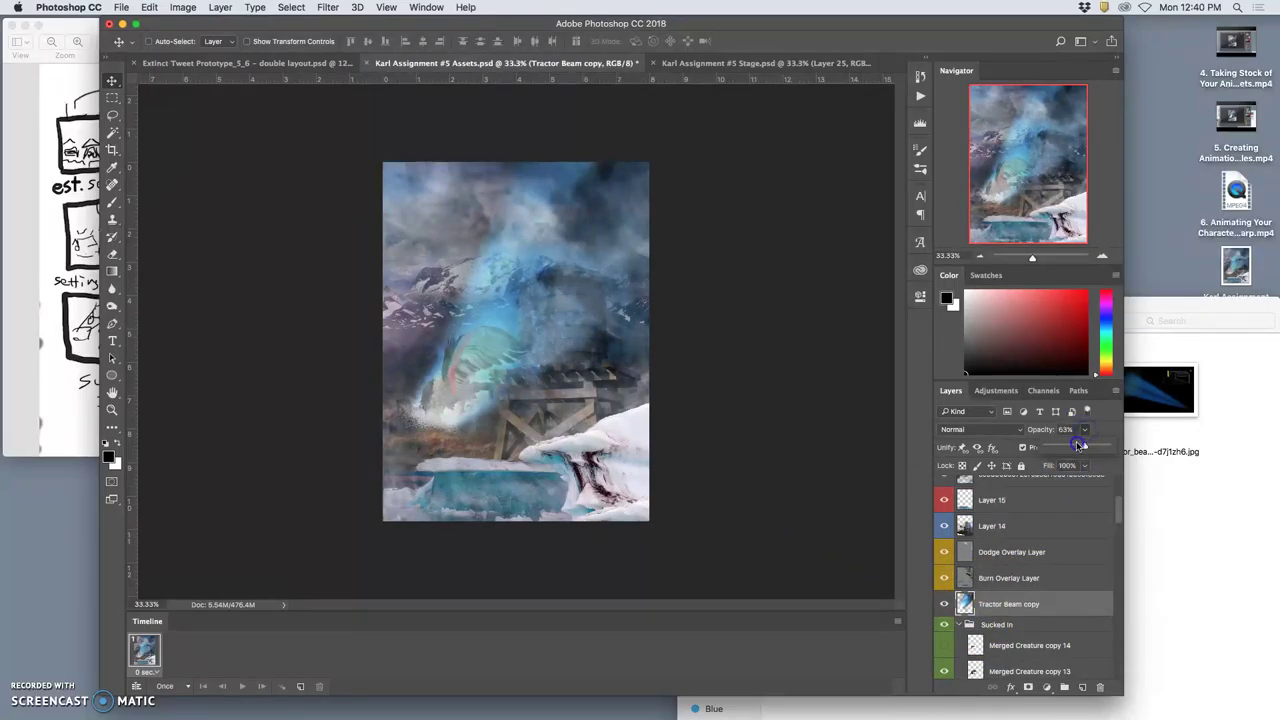
pyautogui.moveTo(1079, 444); pyautogui.dragTo(1075, 446)
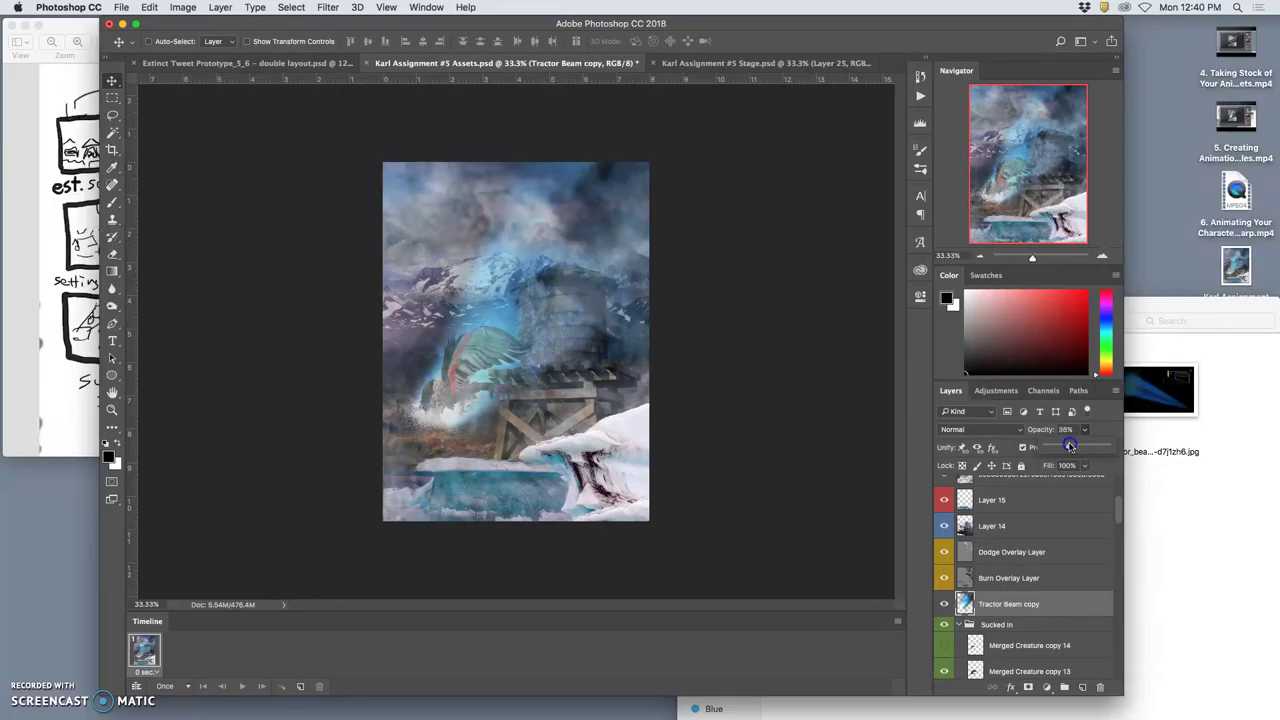
pyautogui.moveTo(1069, 446); pyautogui.dragTo(1071, 447)
# Show Merged Creature copy 14, hide Merged Creature copy 13, and check the new pose against the Stage document.
pyautogui.scroll(-10, 1043, 610)
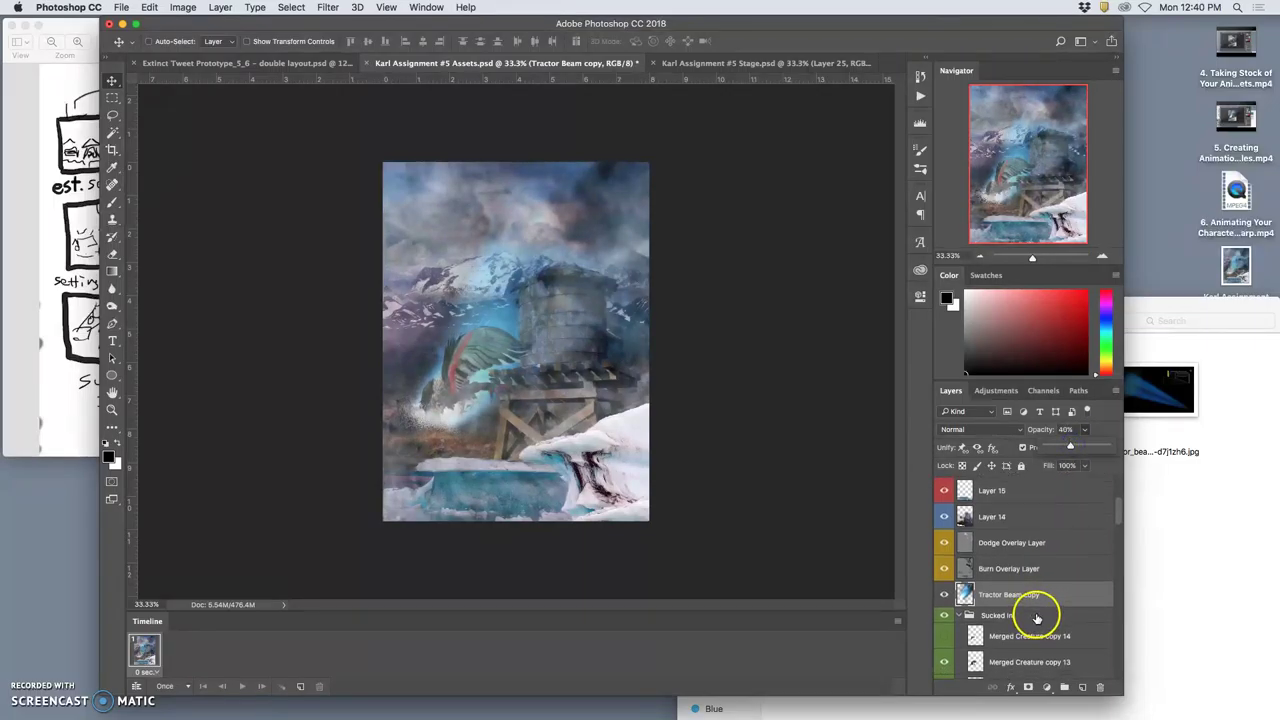
pyautogui.scroll(3, 1037, 617)
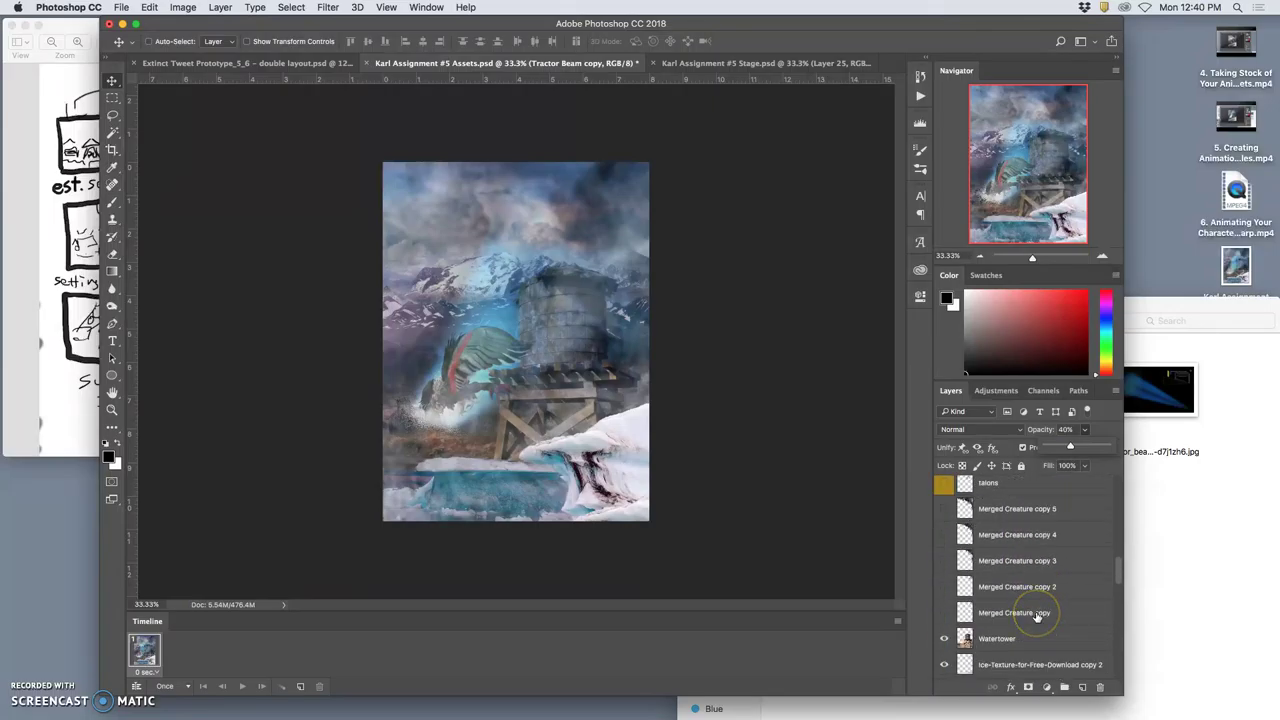
pyautogui.scroll(-4, 1037, 617)
pyautogui.scroll(5, 1037, 617)
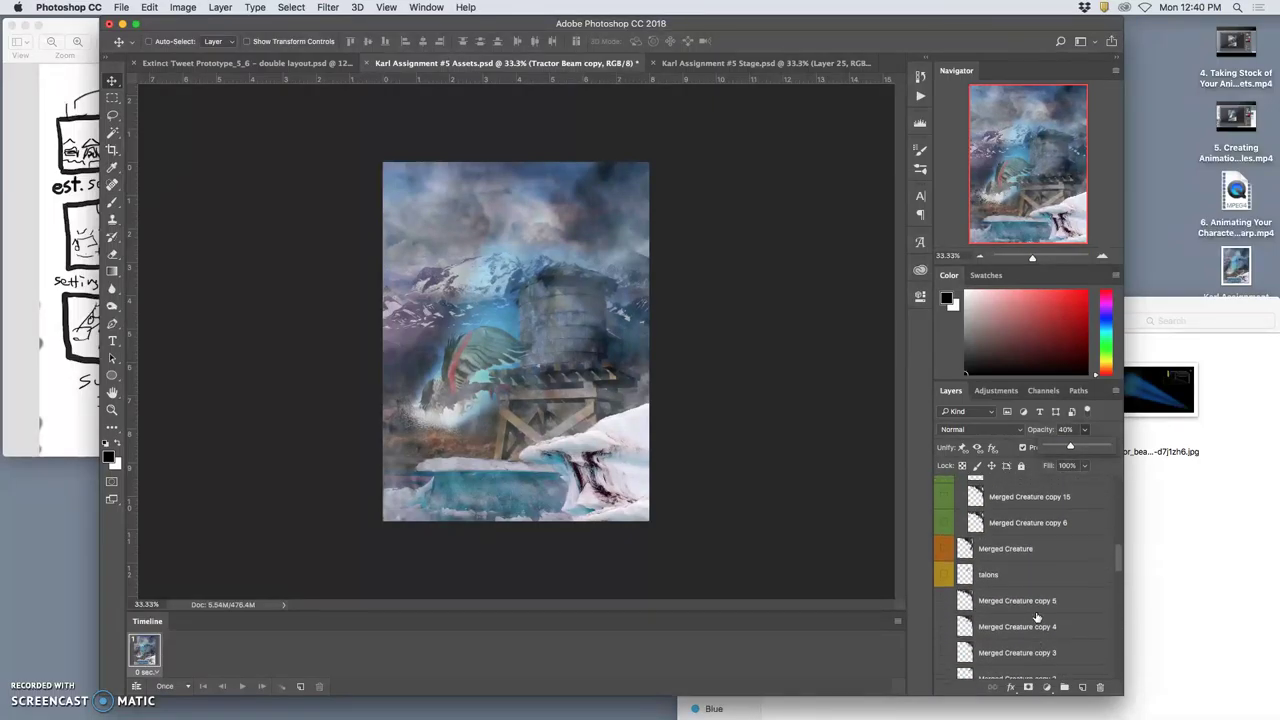
pyautogui.scroll(1, 1037, 617)
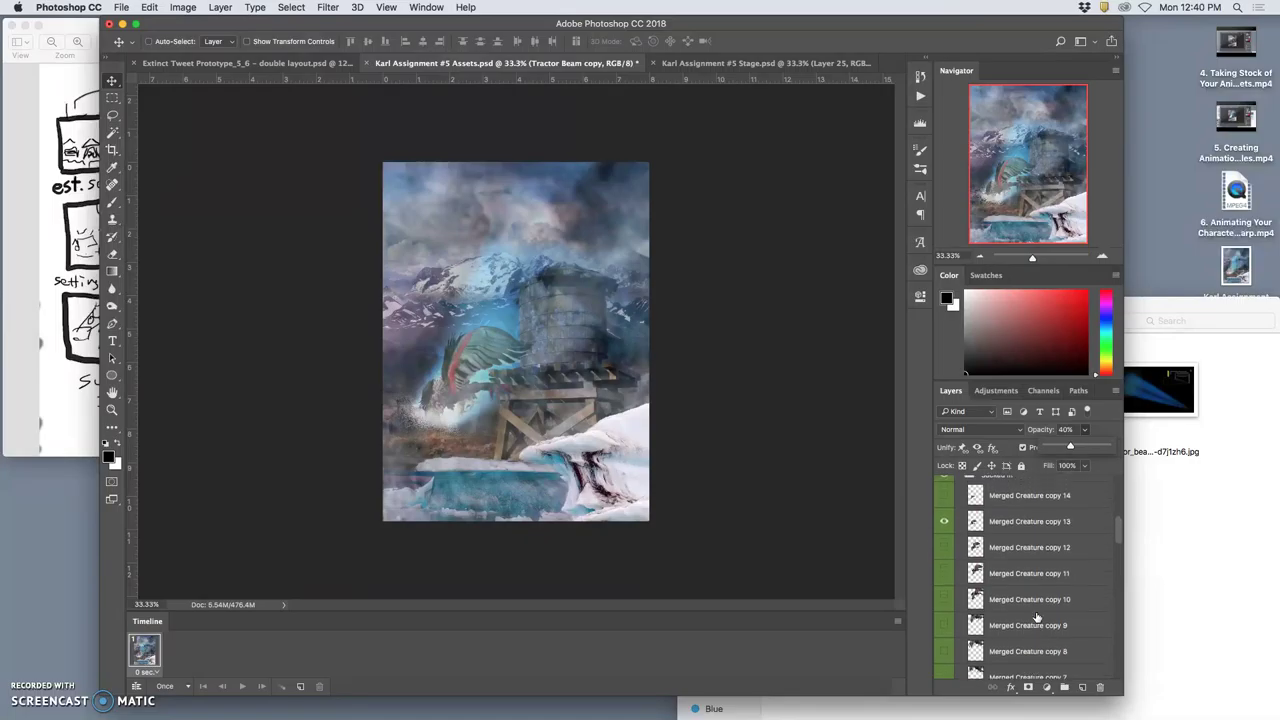
pyautogui.click(945, 496)
pyautogui.moveTo(972, 545)
pyautogui.mouseDown()
pyautogui.moveTo(1000, 578)
pyautogui.moveTo(962, 542)
pyautogui.mouseUp()
pyautogui.click(945, 532)
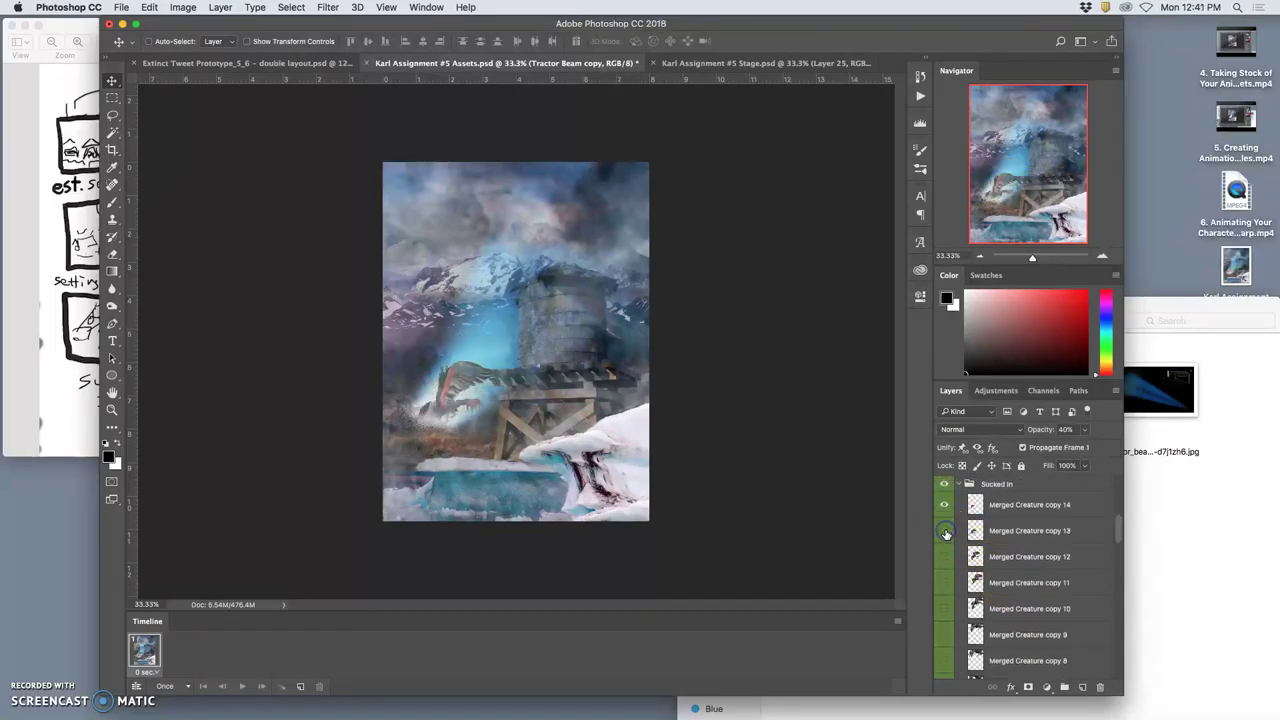
pyautogui.click(753, 63)
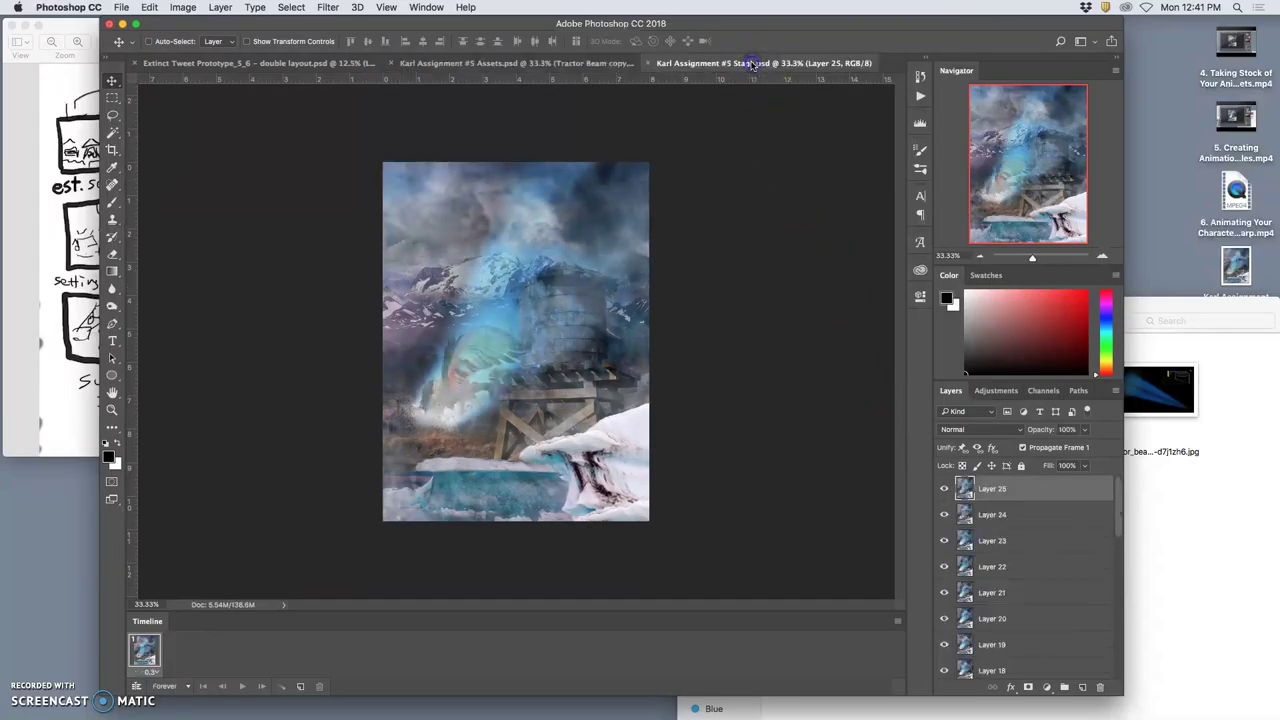
pyautogui.click(605, 63)
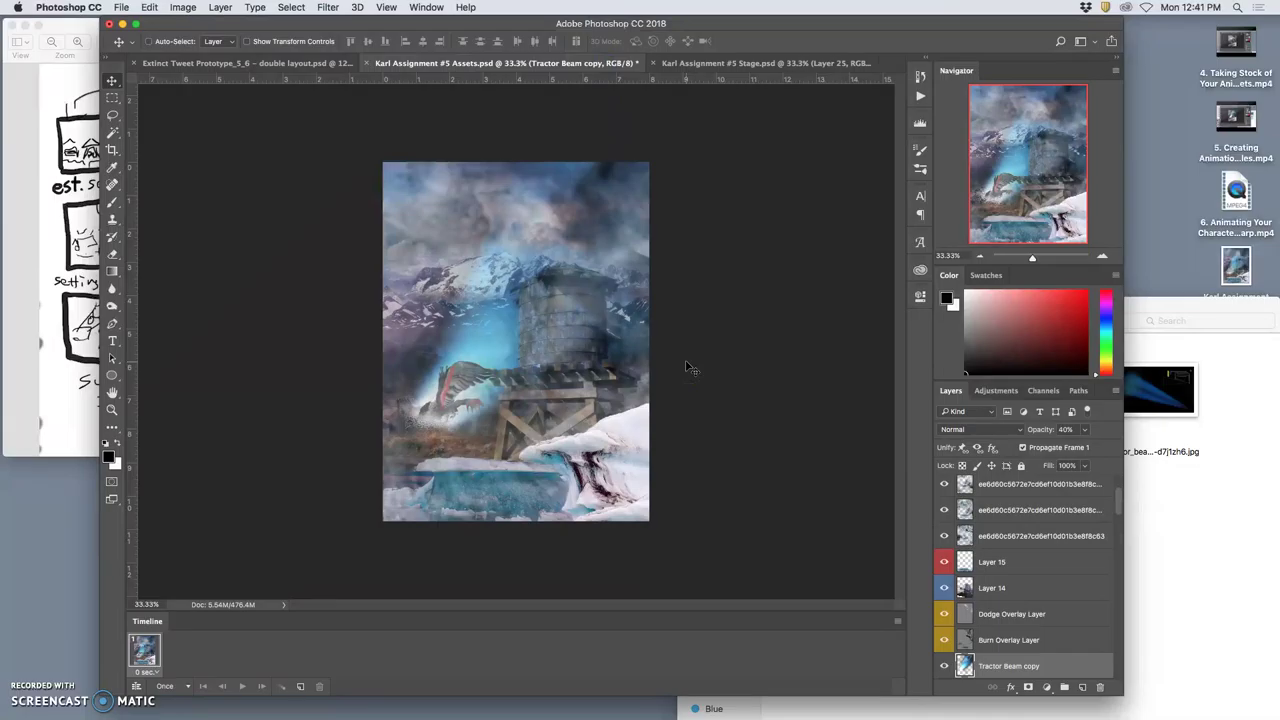
# Duplicate the Backdrop layer at the base of the layer stack and rotate the duplicate about 1° clockwise.
pyautogui.scroll(-5, 1025, 652)
pyautogui.scroll(-10, 1025, 652)
pyautogui.click(1013, 666)
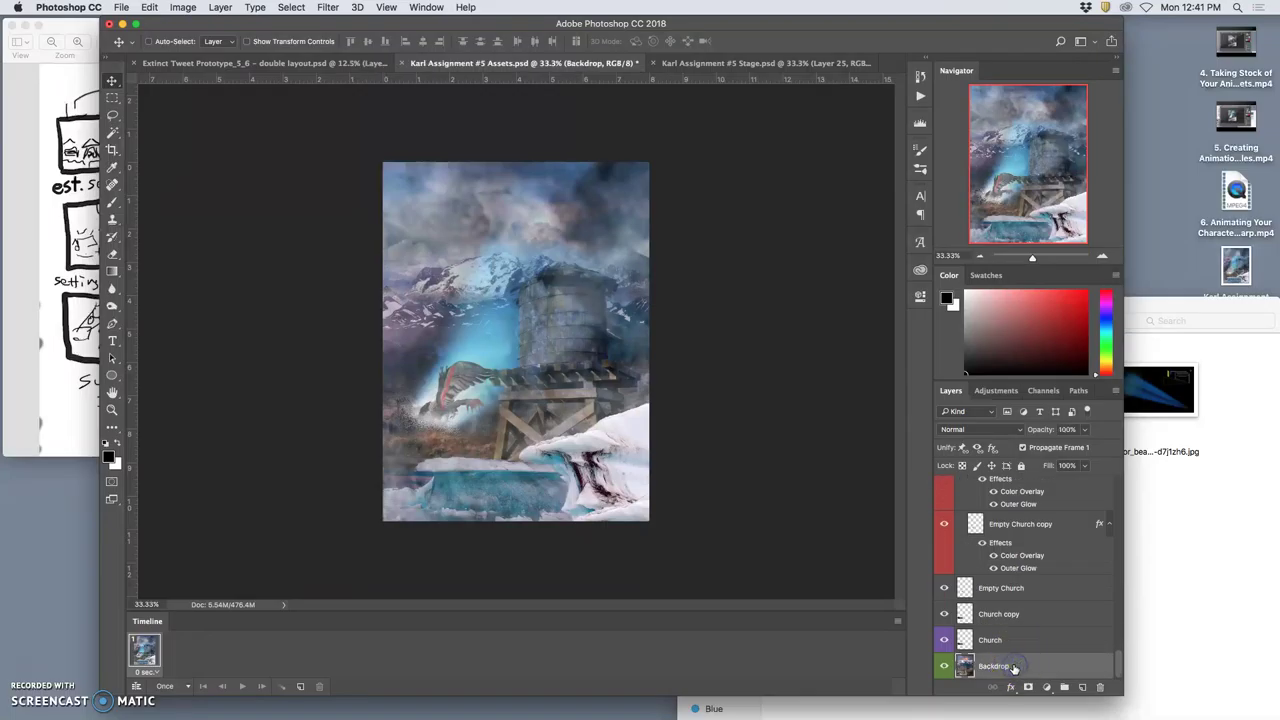
pyautogui.press('super+j')
pyautogui.press('super+t')
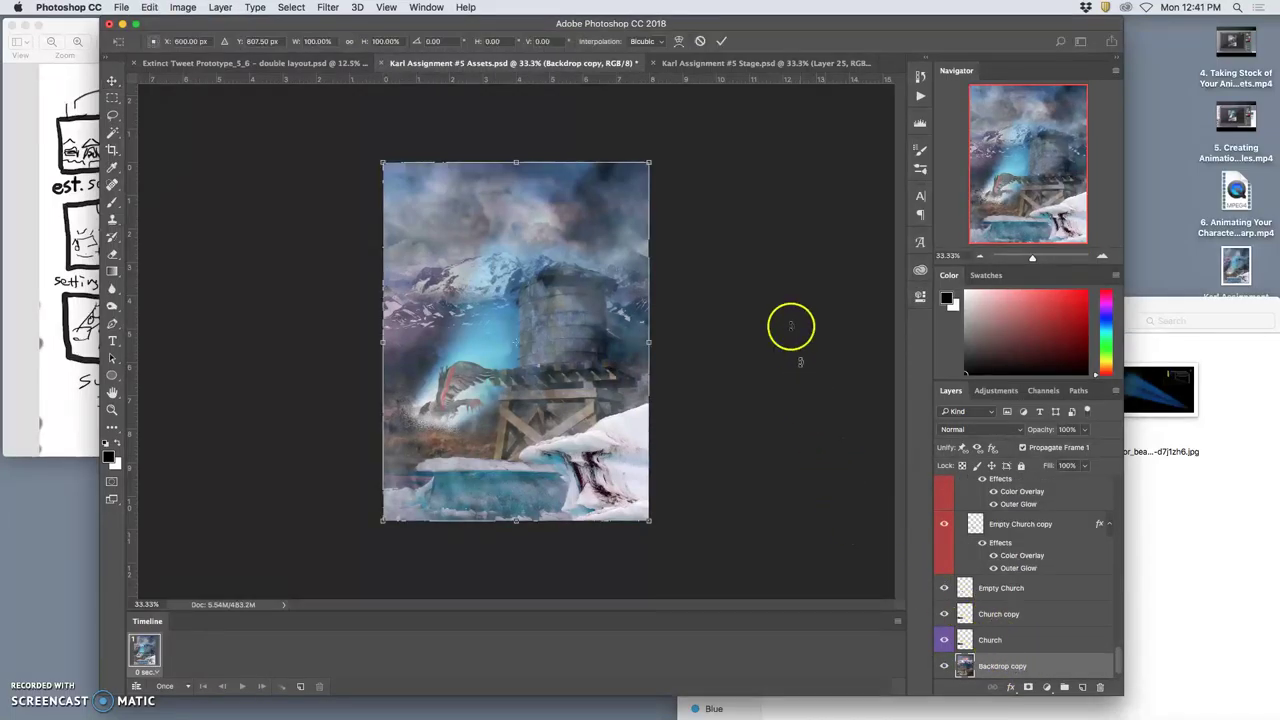
pyautogui.moveTo(684, 163); pyautogui.dragTo(694, 187)
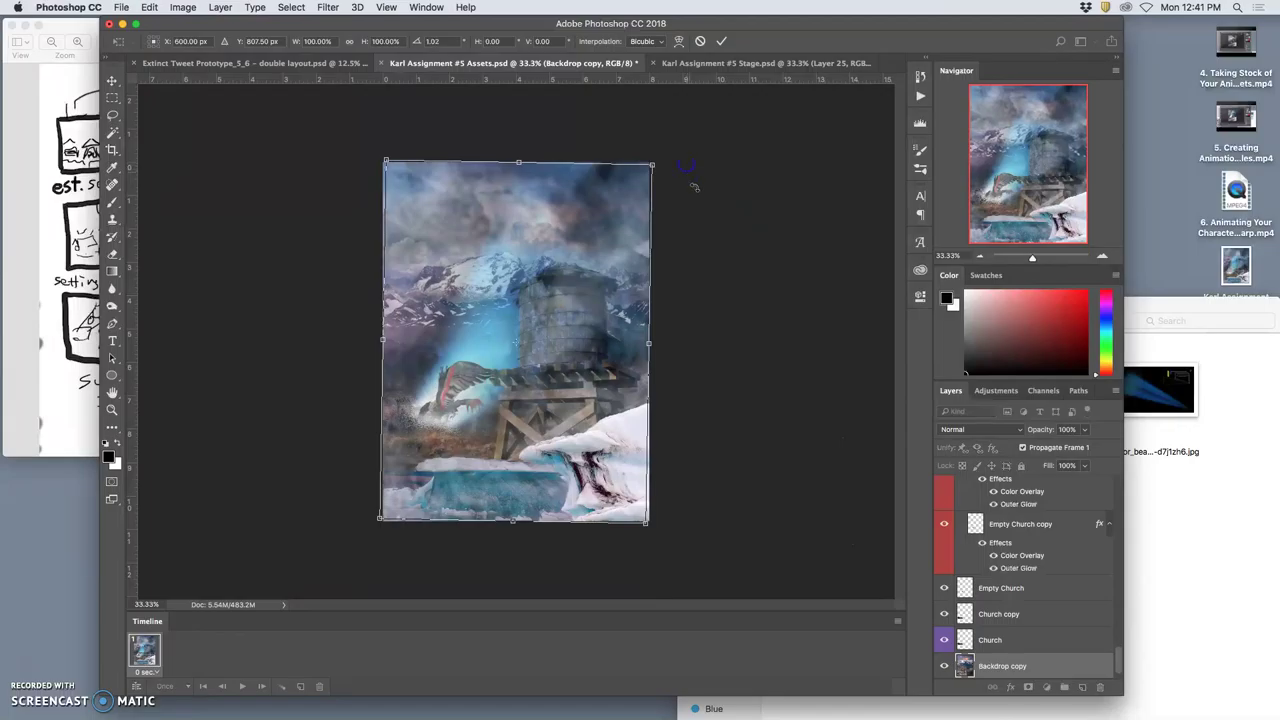
pyautogui.press('Return')
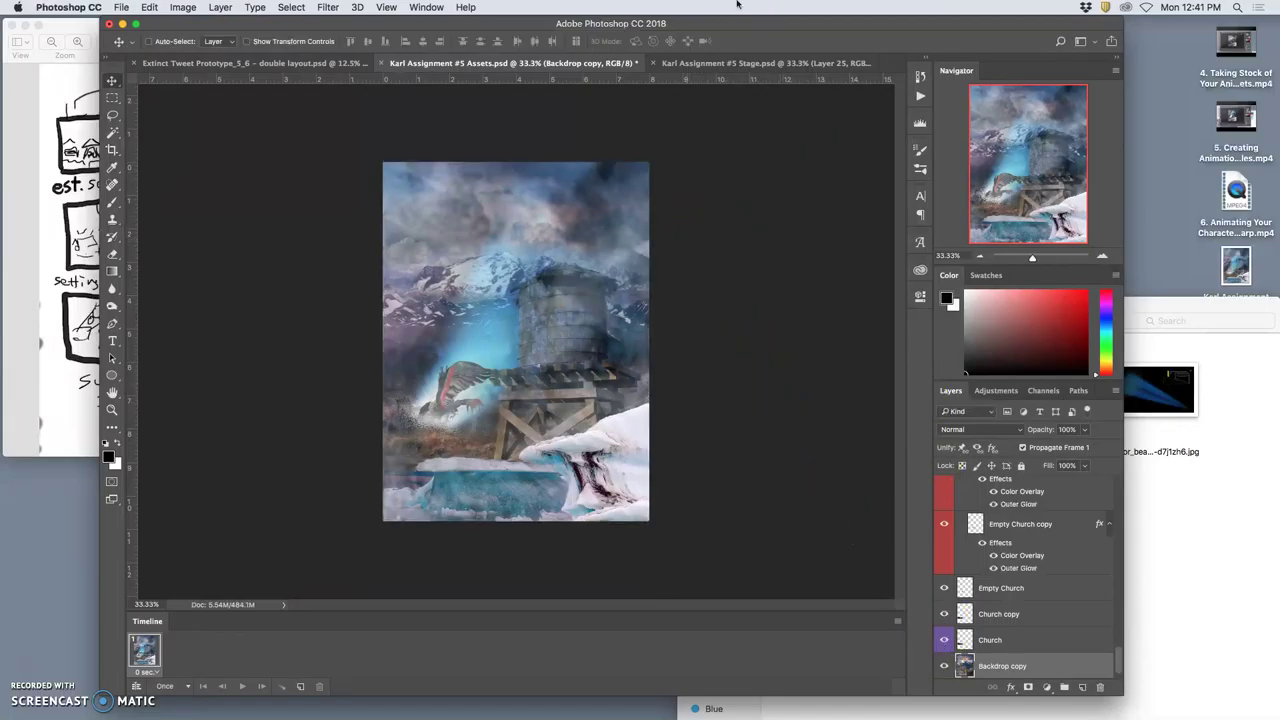
# Alternate repeatedly between the Stage and Assets documents to compare the previous frame with the new composition.
pyautogui.click(735, 63)
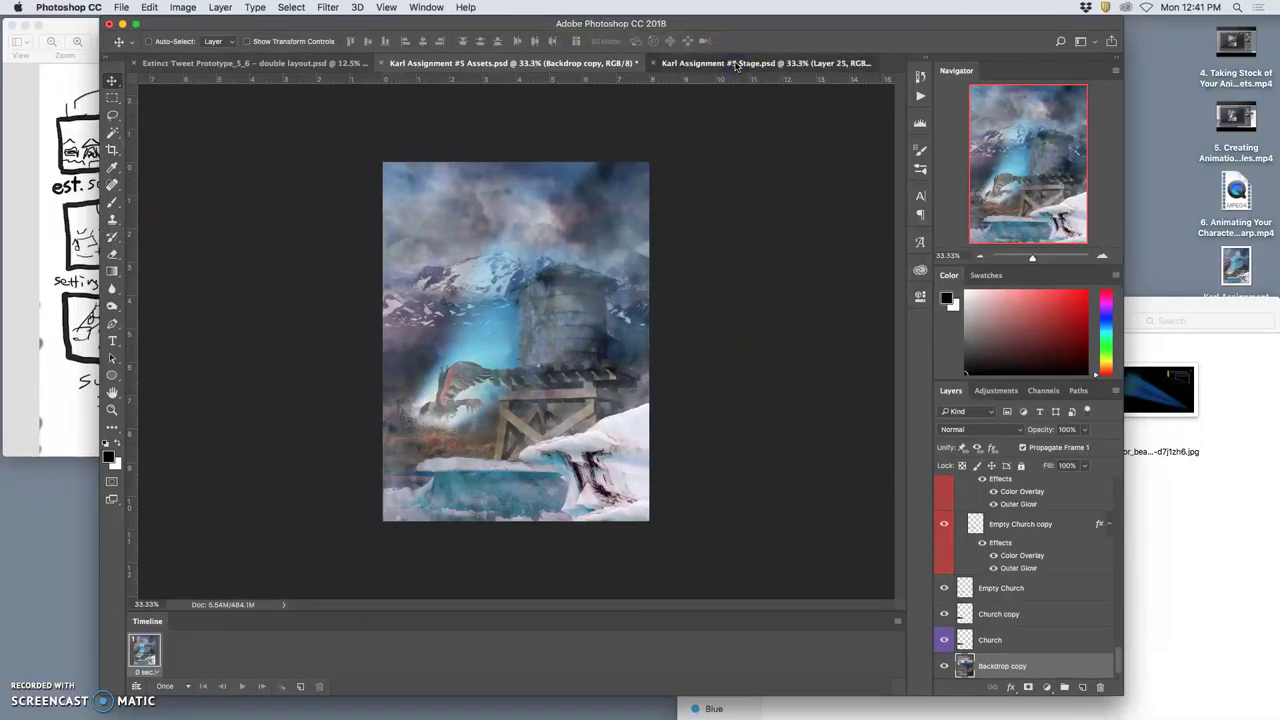
pyautogui.click(639, 63)
pyautogui.click(673, 63)
pyautogui.click(615, 63)
pyautogui.click(620, 63)
pyautogui.click(672, 63)
pyautogui.click(625, 63)
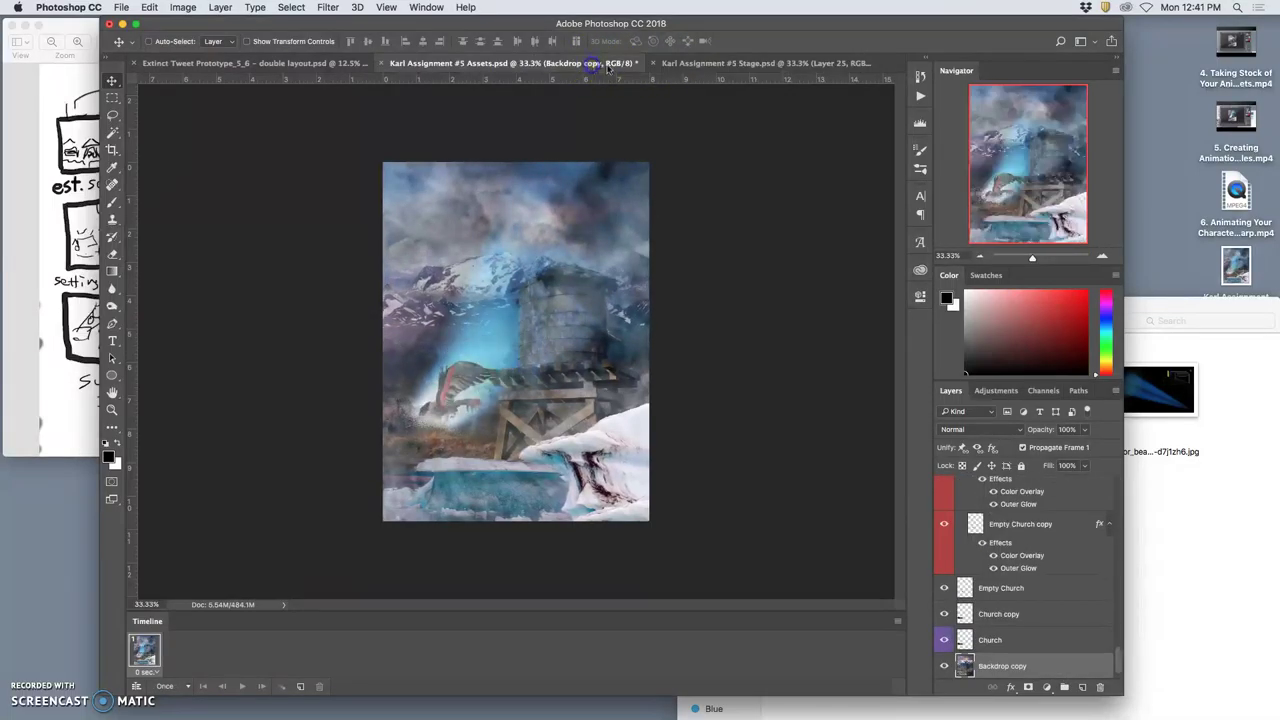
pyautogui.click(685, 66)
pyautogui.click(628, 63)
pyautogui.click(668, 63)
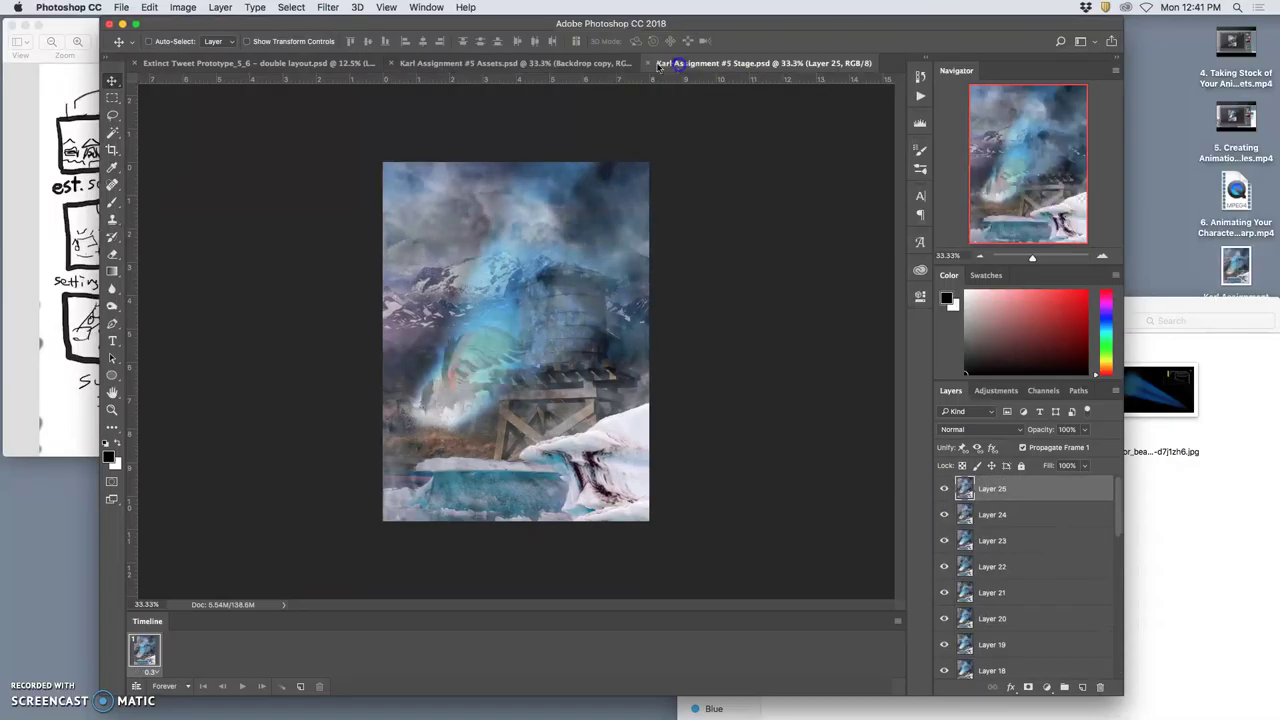
pyautogui.click(600, 63)
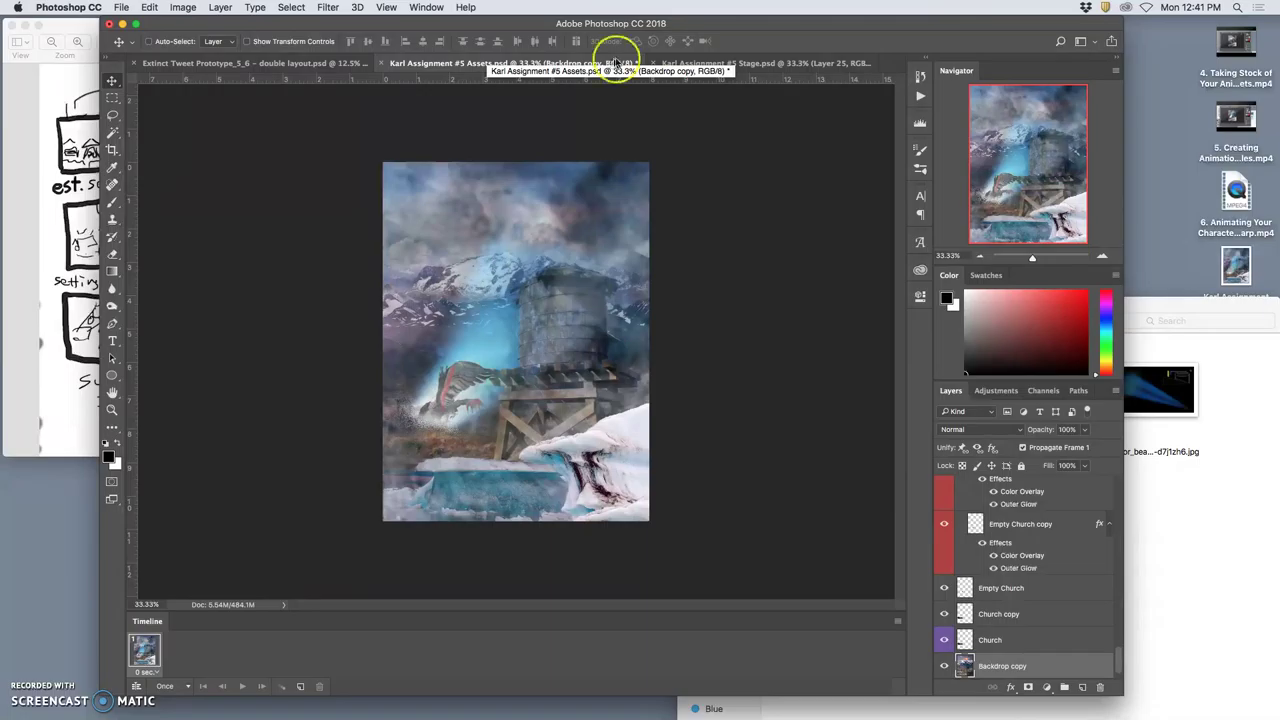
pyautogui.click(740, 63)
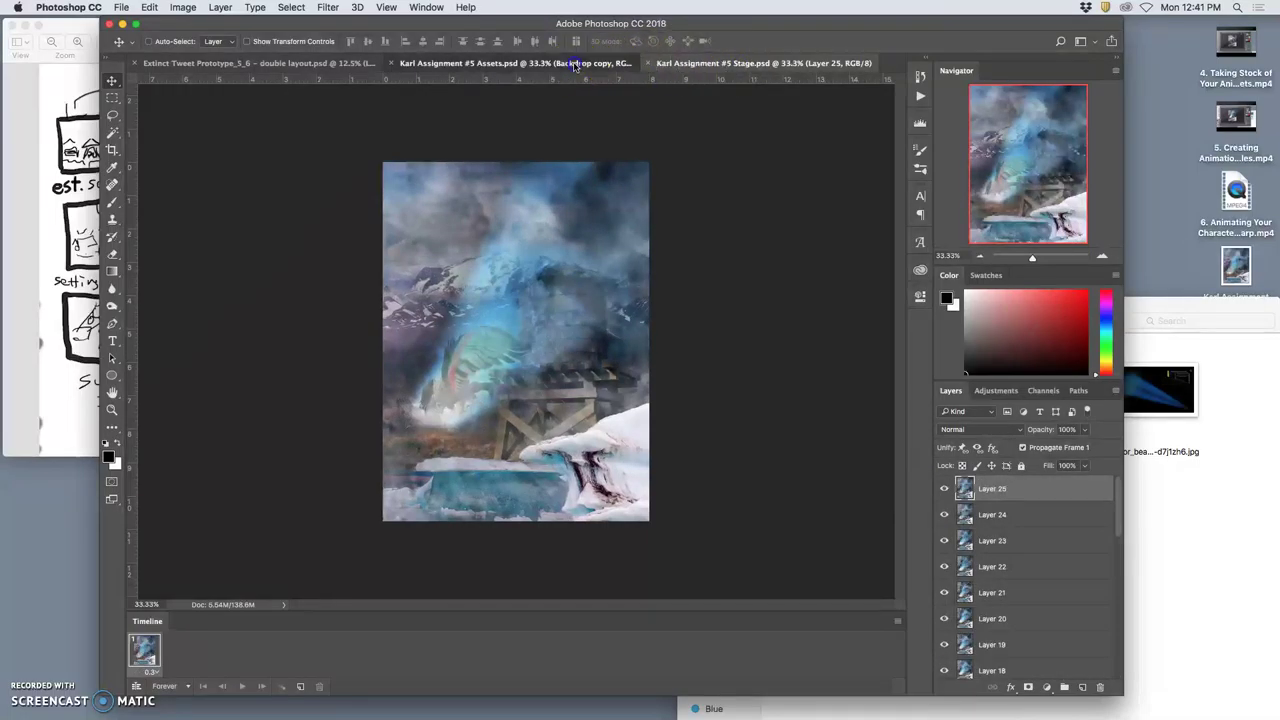
pyautogui.click(575, 63)
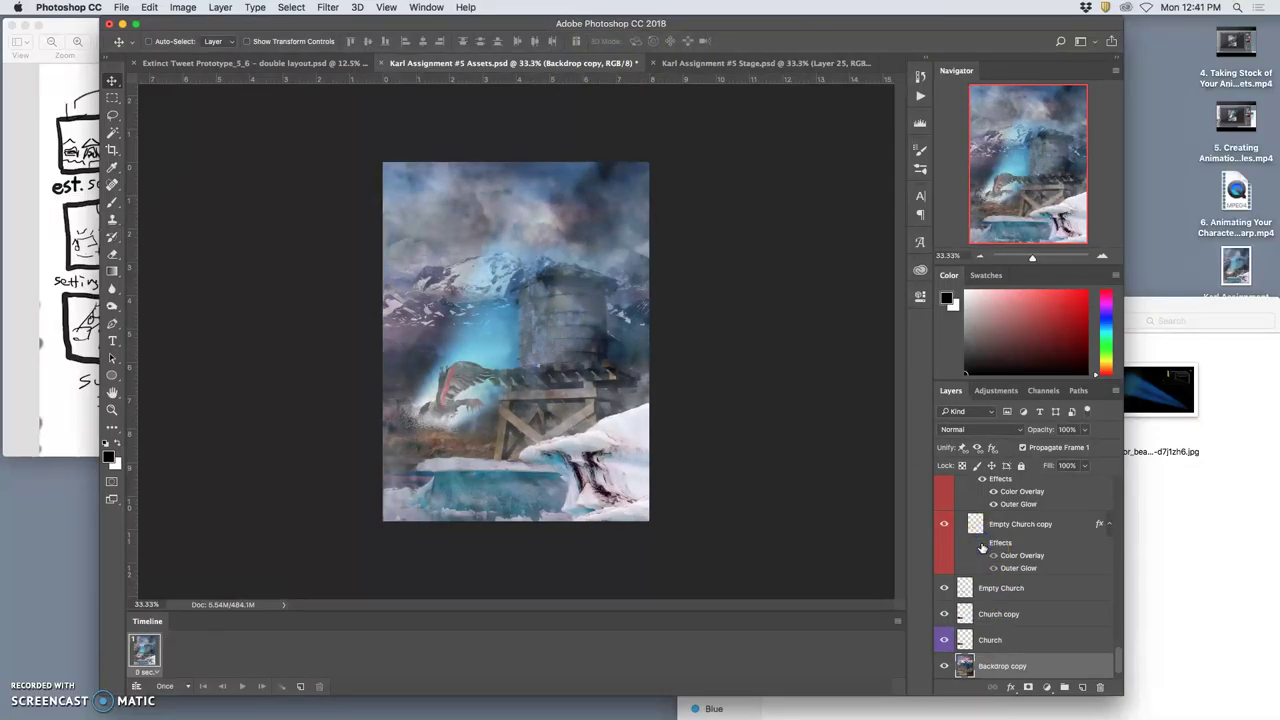
# Hide the layer effects of Empty Church copy and Empty Church copy 2 in the Internal Glow group.
pyautogui.click(1008, 549)
pyautogui.scroll(1, 1010, 550)
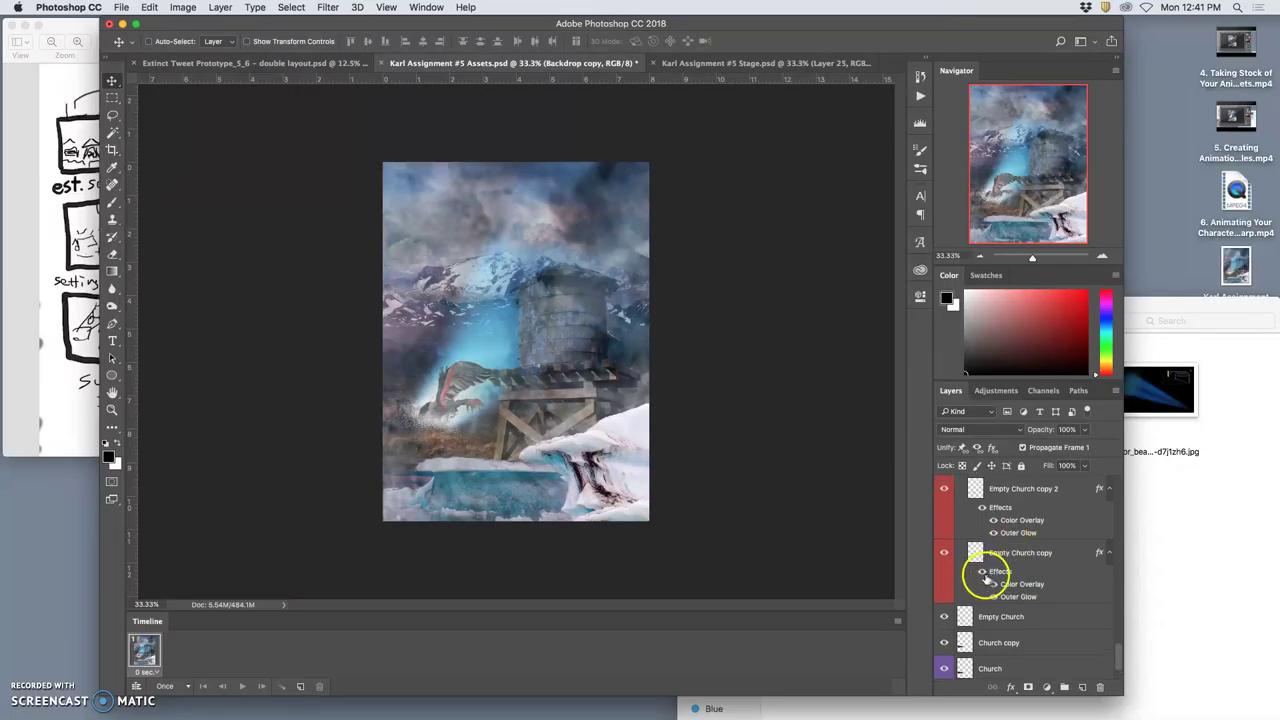
pyautogui.scroll(1, 983, 560)
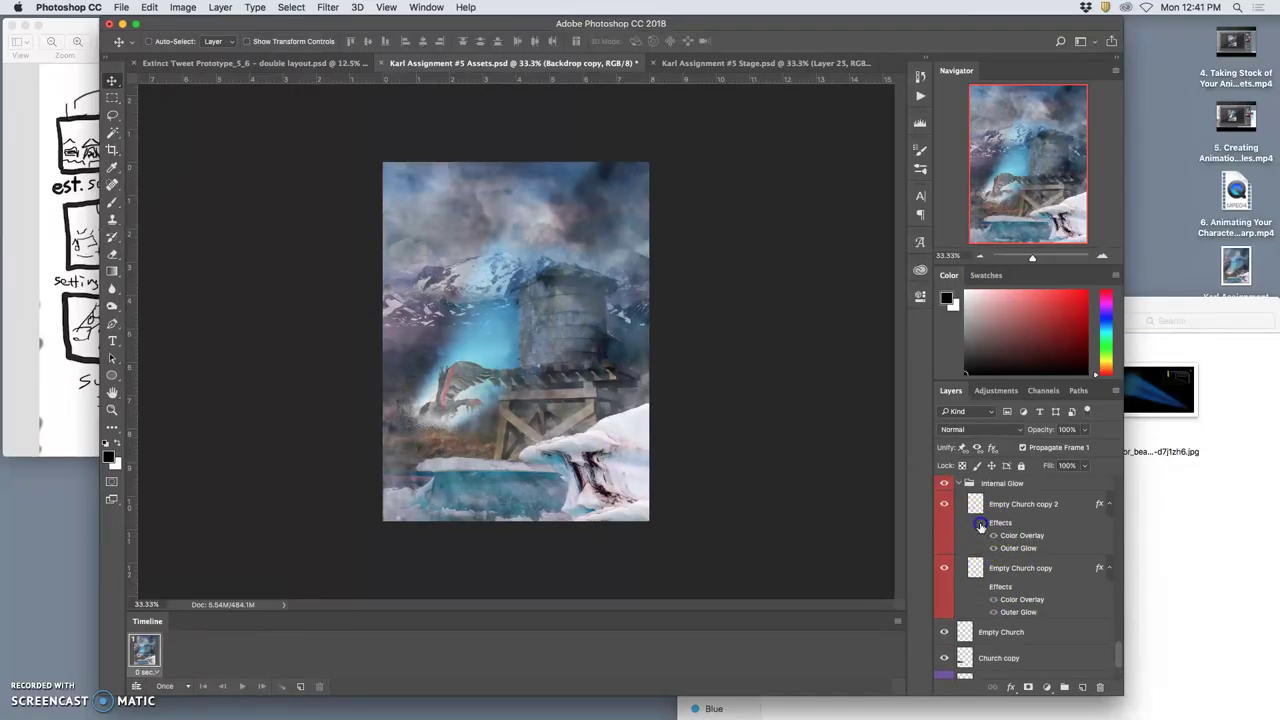
pyautogui.click(981, 526)
pyautogui.scroll(6, 1003, 540)
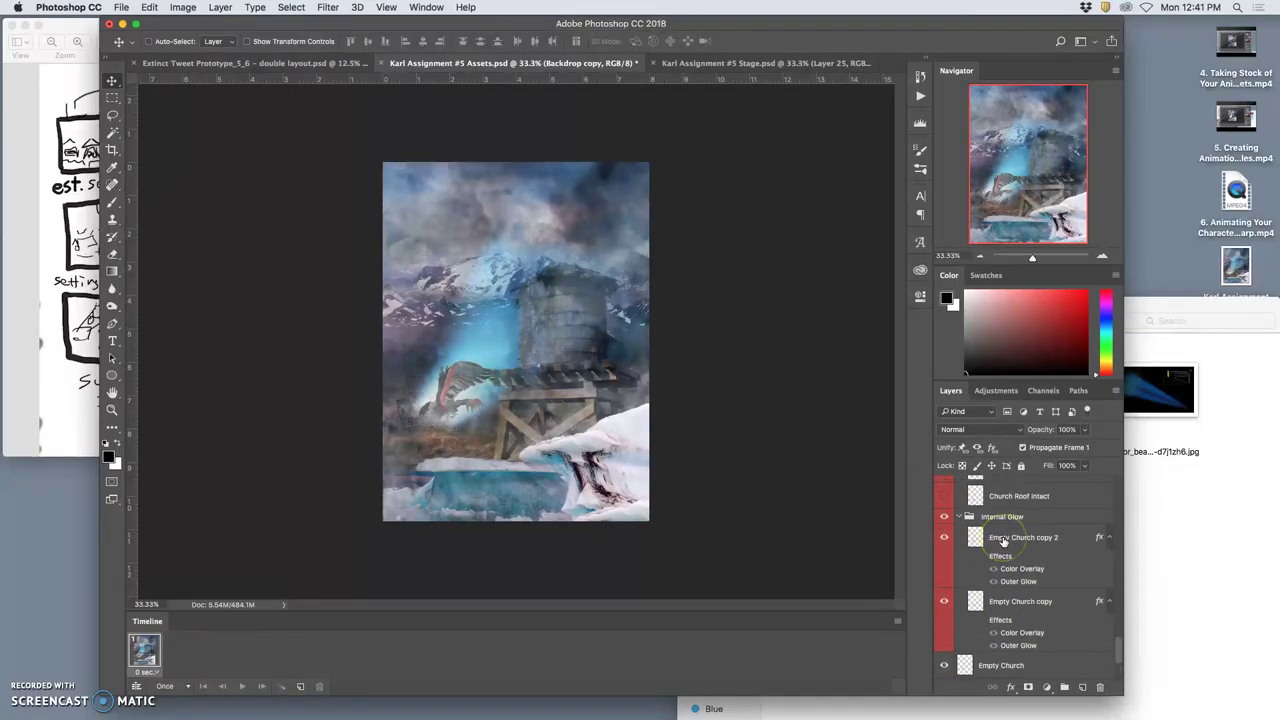
# Set the opacity of Empty Church copy 3 in the Church Roof group to 64% and compare the result with the Stage document.
pyautogui.scroll(3, 1003, 542)
pyautogui.click(984, 538)
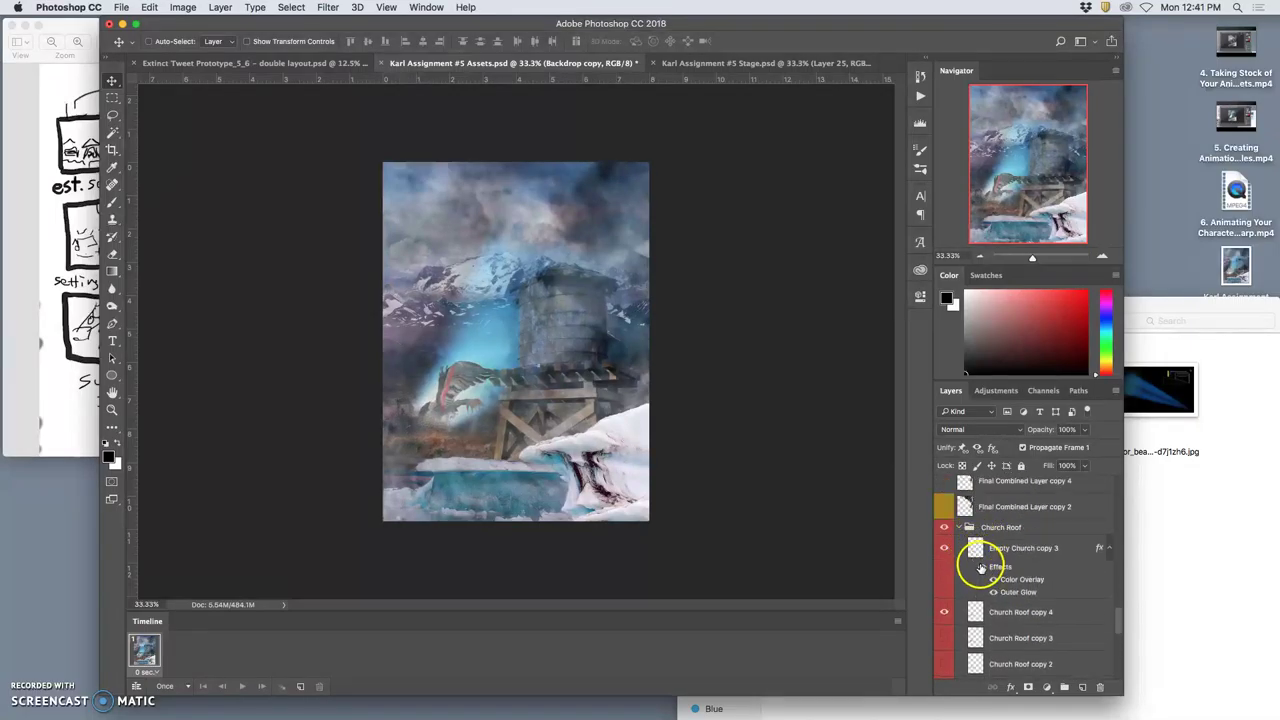
pyautogui.click(981, 567)
pyautogui.click(981, 567)
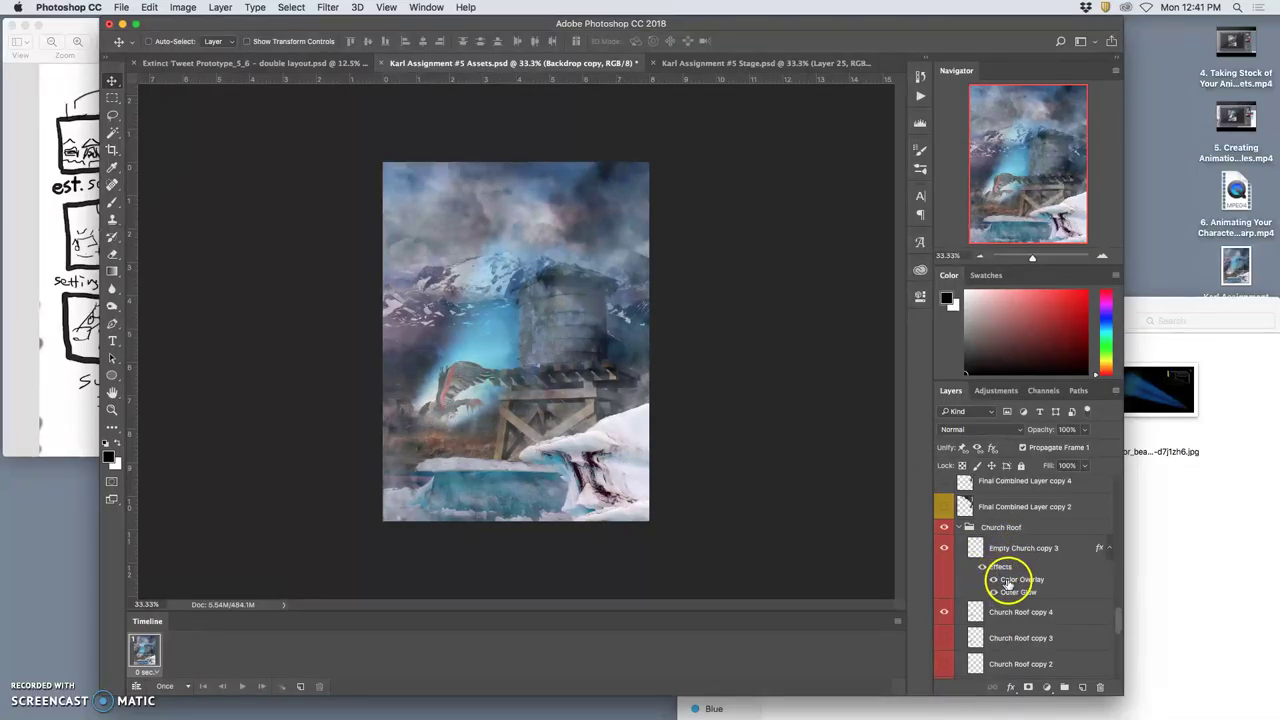
pyautogui.click(1003, 580)
pyautogui.click(1084, 429)
pyautogui.moveTo(1107, 444); pyautogui.dragTo(1099, 444)
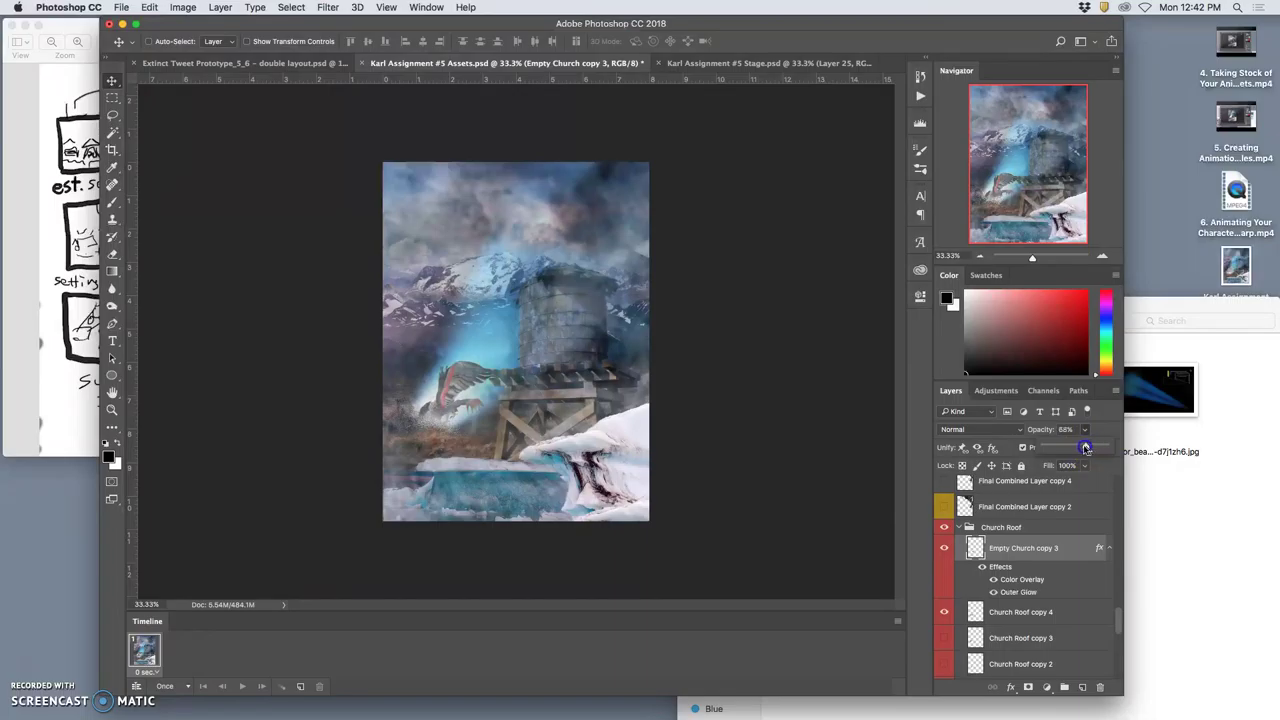
pyautogui.click(740, 63)
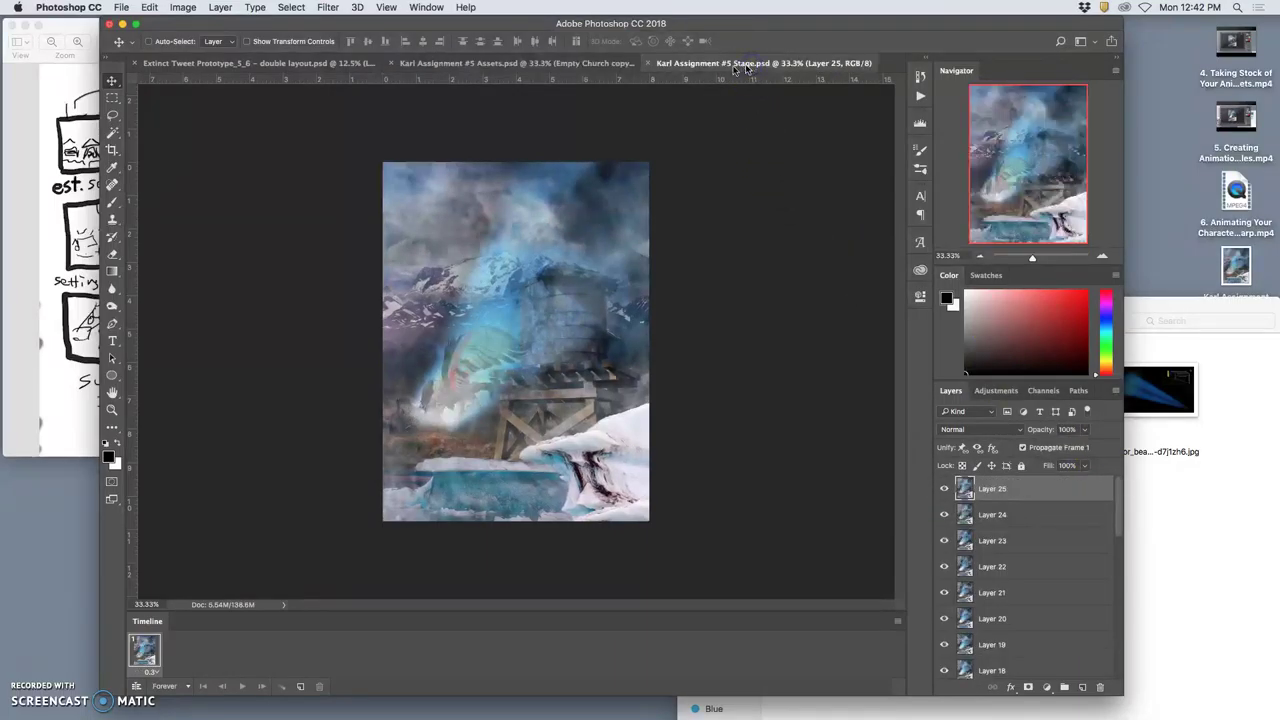
pyautogui.click(592, 64)
pyautogui.click(705, 63)
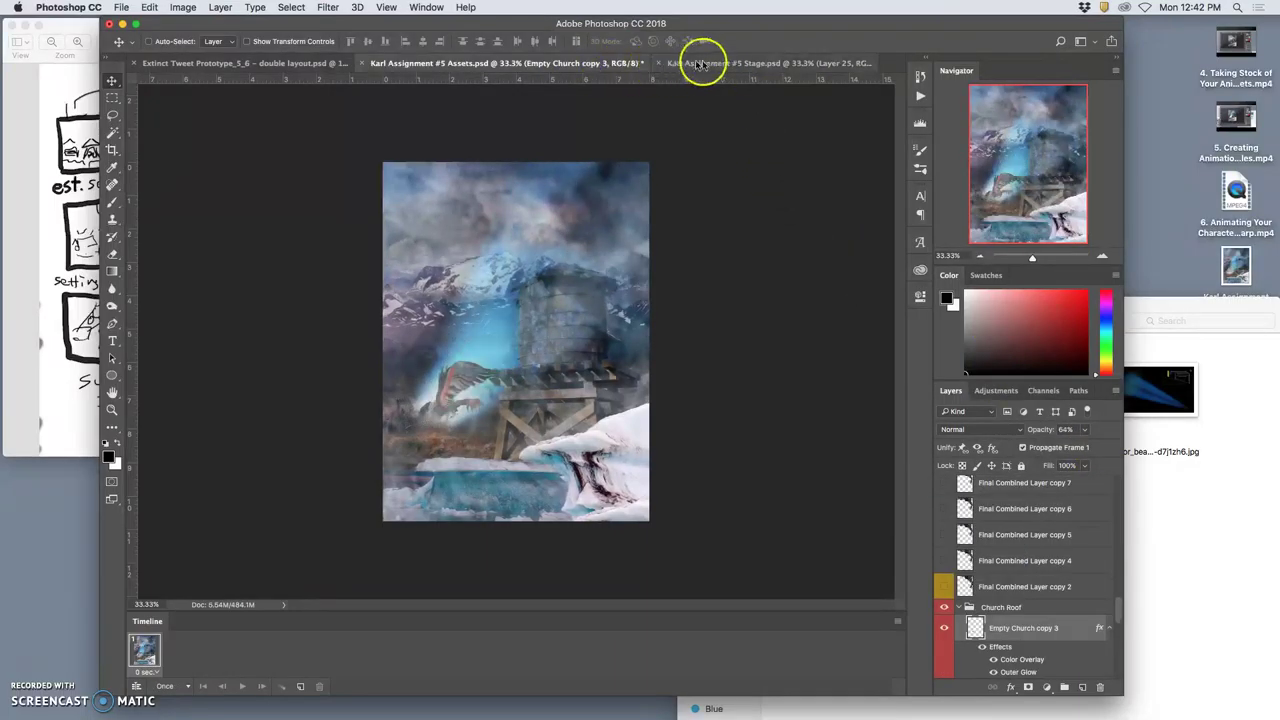
pyautogui.click(632, 63)
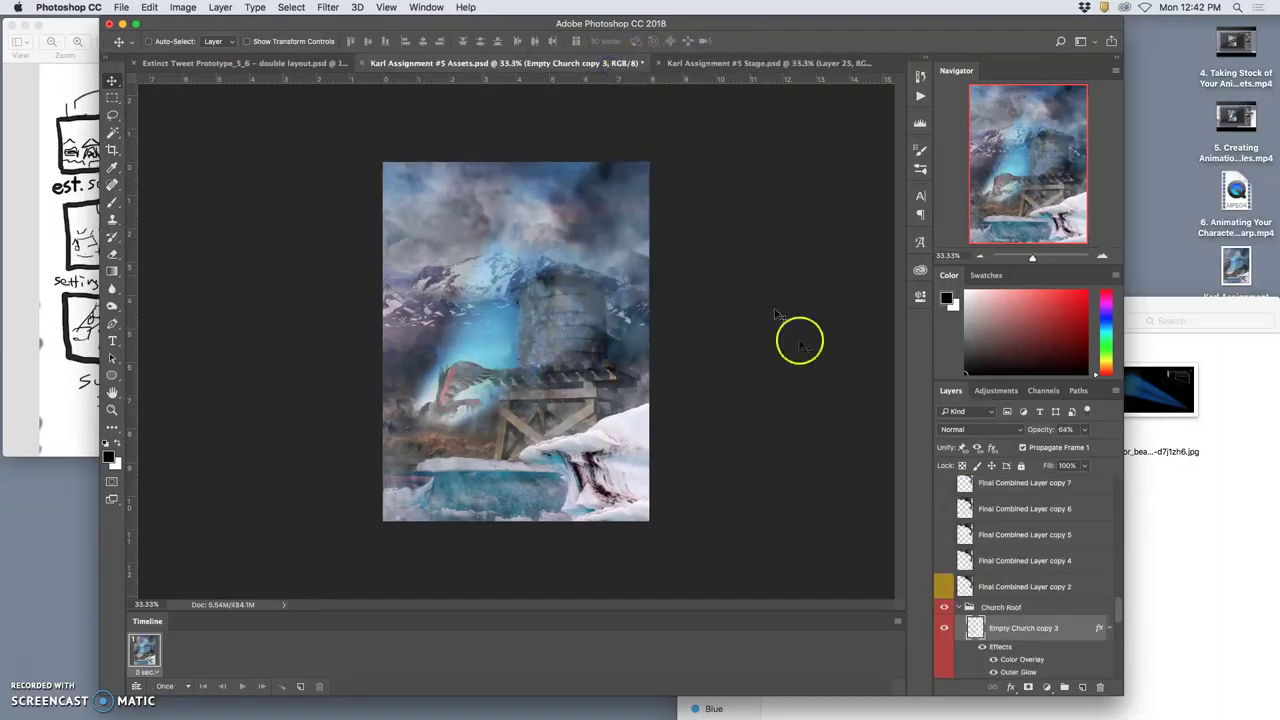
# Show the layer effects of Empty Church copy 2 in the Internal Glow group and set the layer's opacity to 64%.
pyautogui.scroll(-5, 1005, 635)
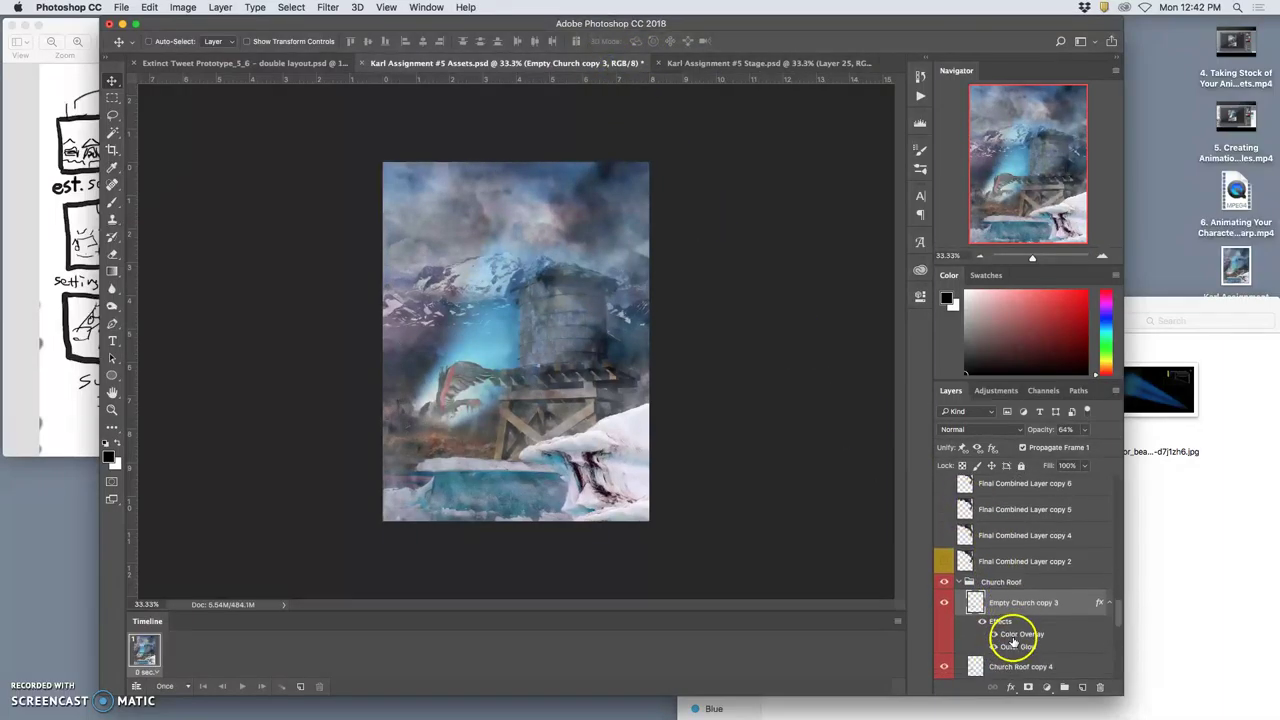
pyautogui.click(1010, 625)
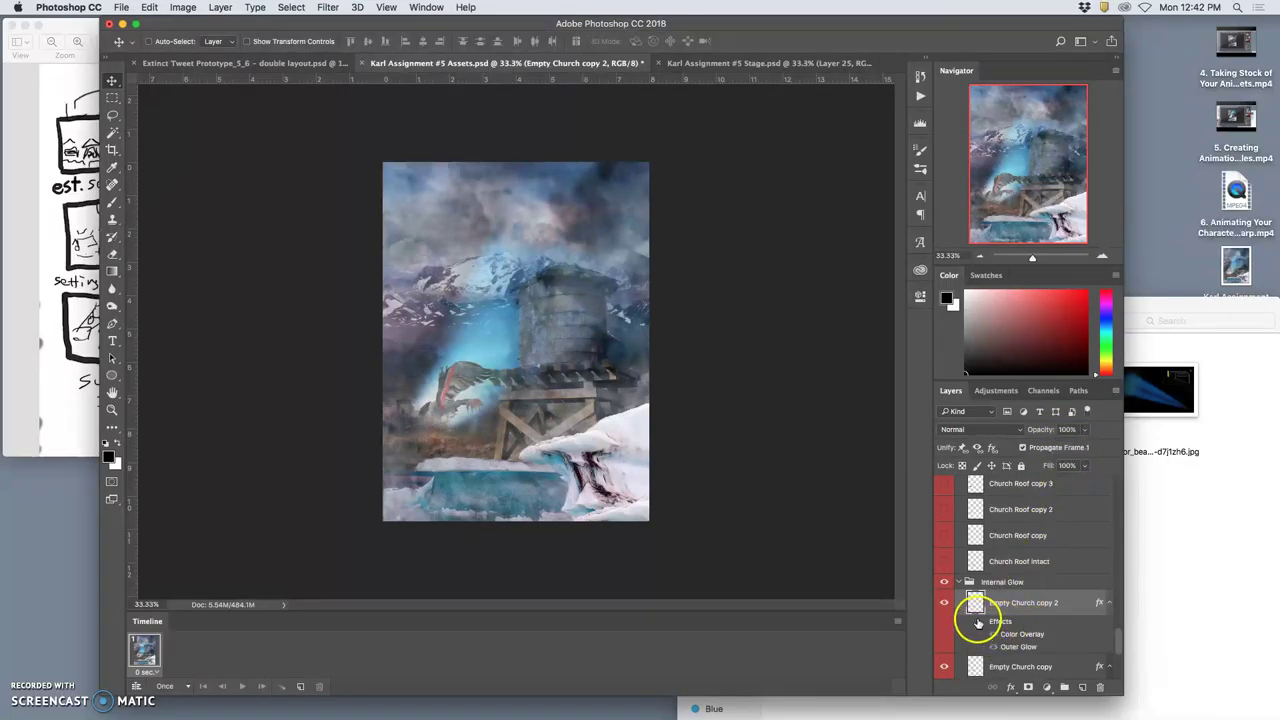
pyautogui.click(980, 622)
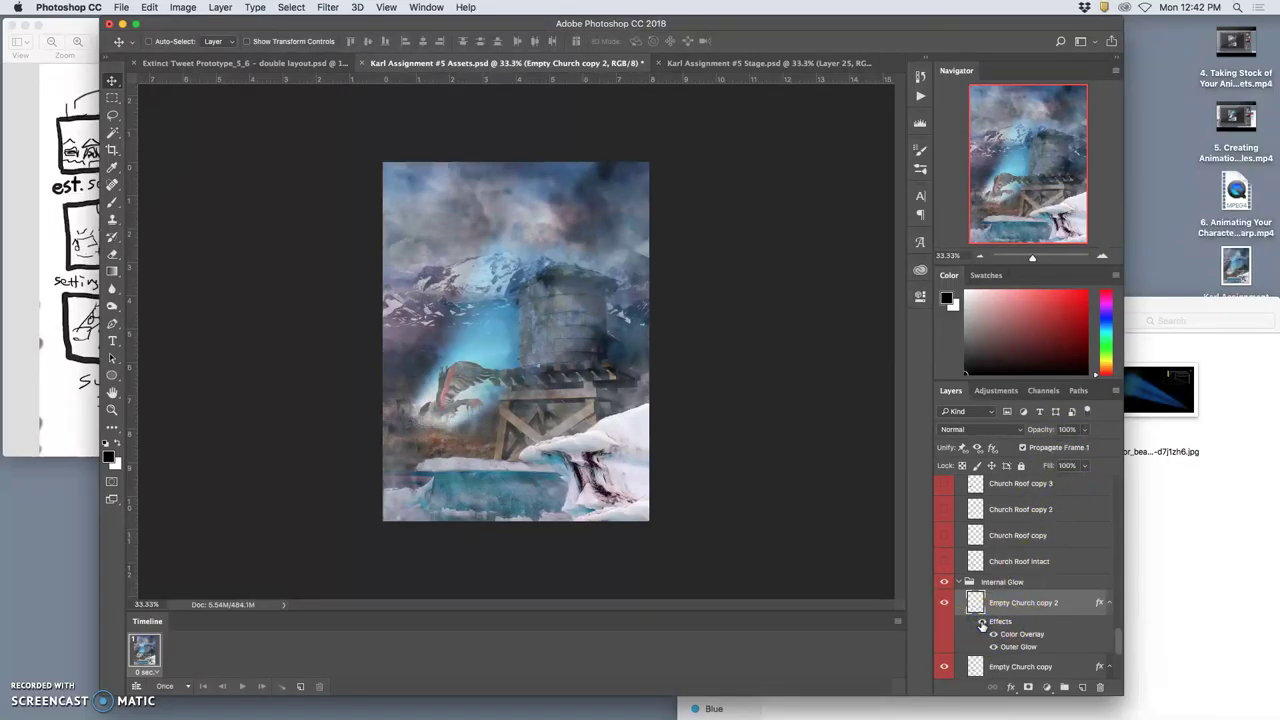
pyautogui.click(1086, 430)
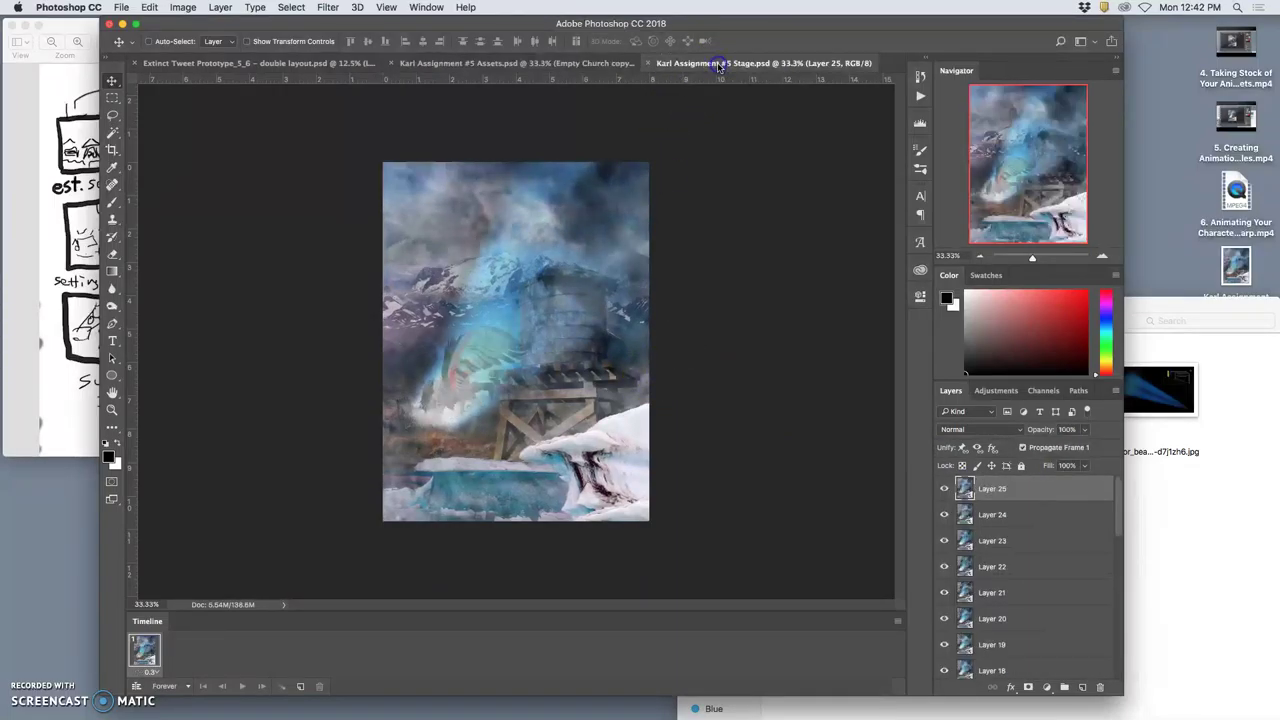
pyautogui.click(612, 63)
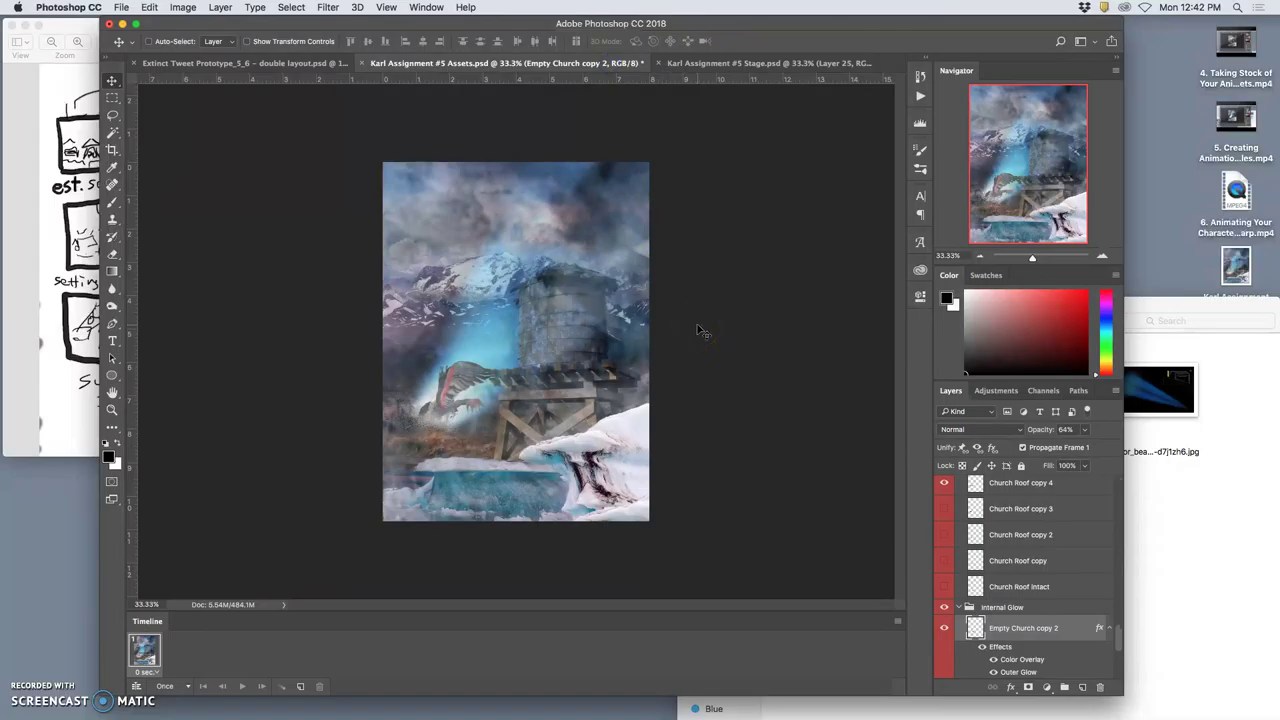
# Review the final suck frames of the storyboard sketch and compare the previous Stage frame with the Assets composition.
pyautogui.click(68, 355)
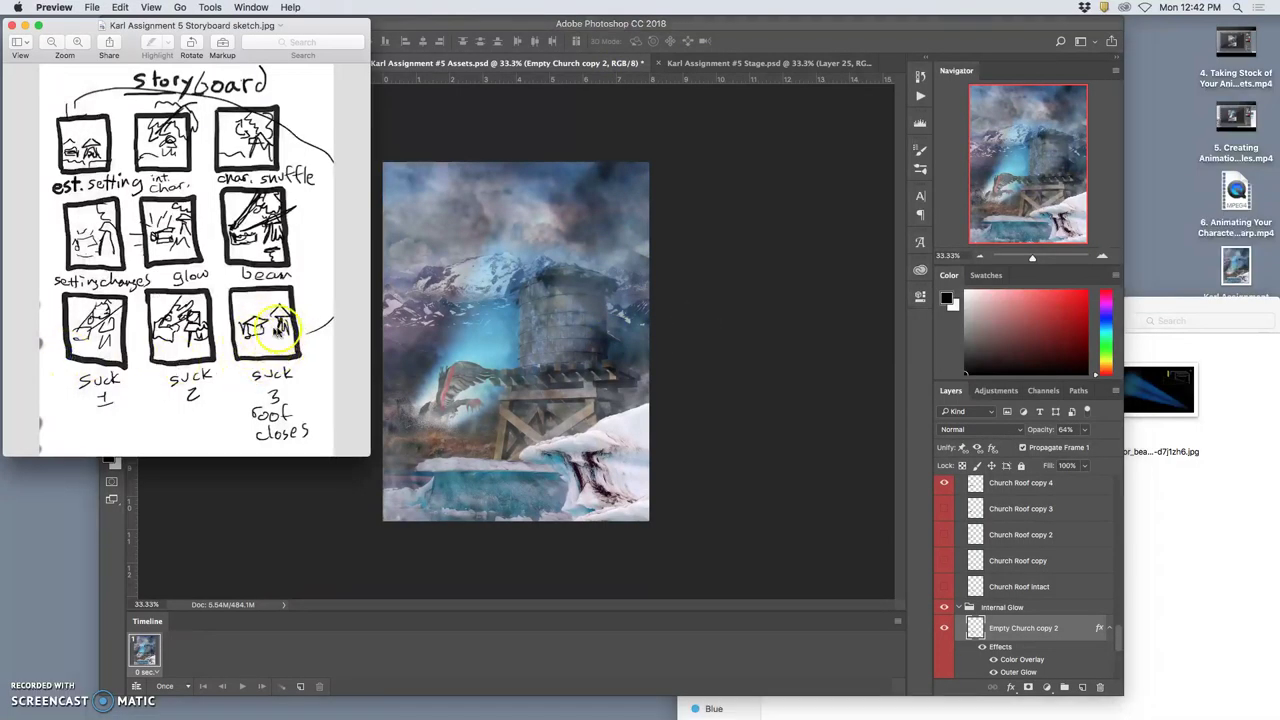
pyautogui.click(443, 374)
pyautogui.click(455, 397)
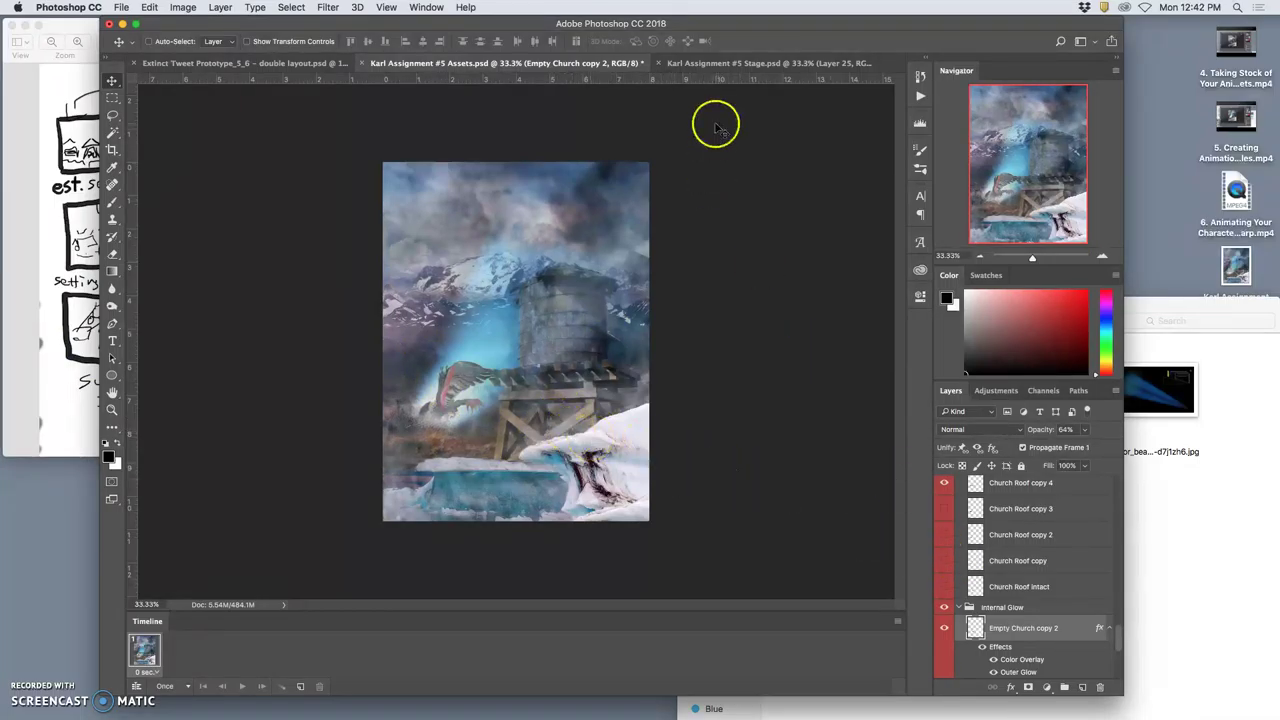
pyautogui.click(735, 63)
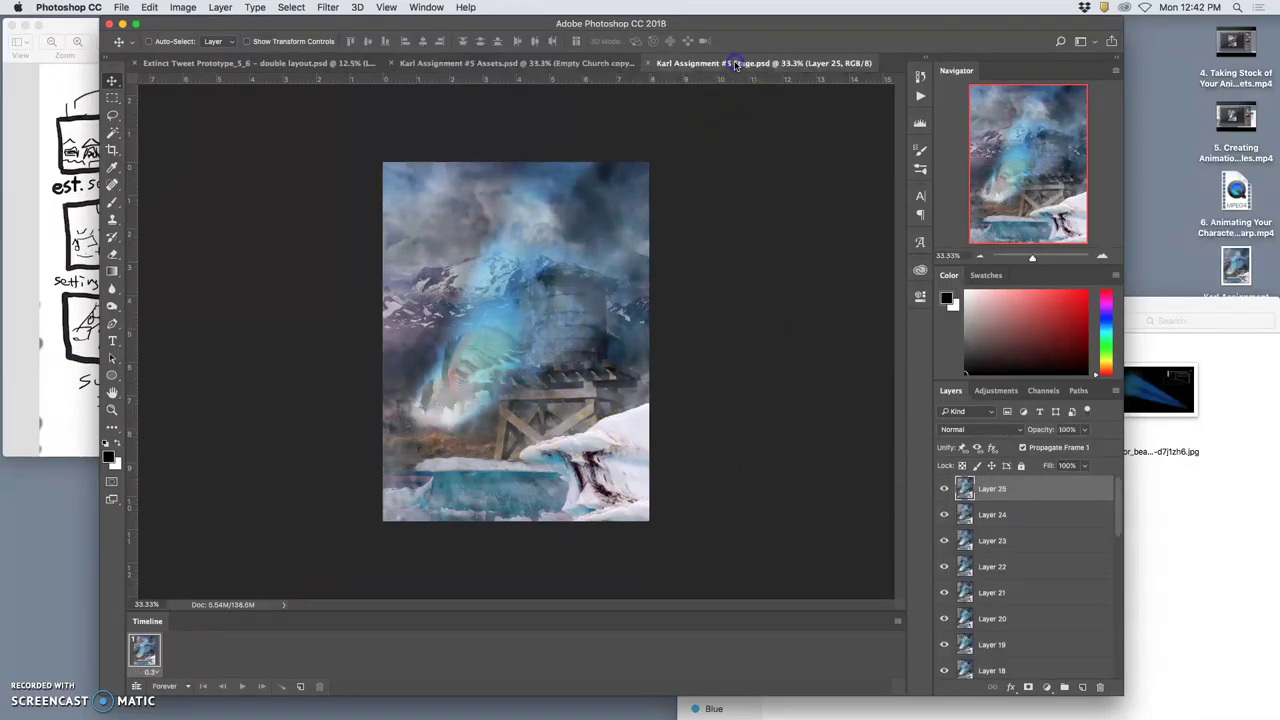
pyautogui.click(568, 64)
pyautogui.click(703, 65)
pyautogui.click(608, 62)
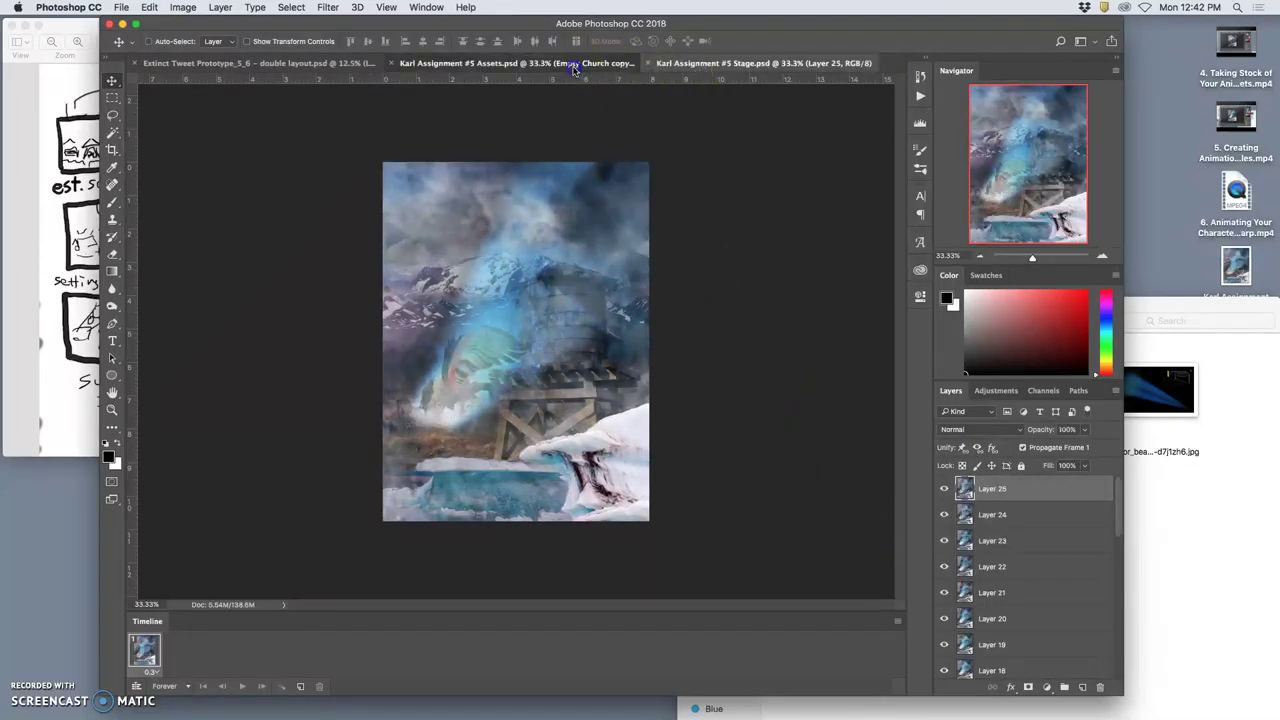
# Darken the creature on Merged Creature copy 14 with the Burn tool, using the Midtones range and 13% exposure.
pyautogui.scroll(-2, 1046, 640)
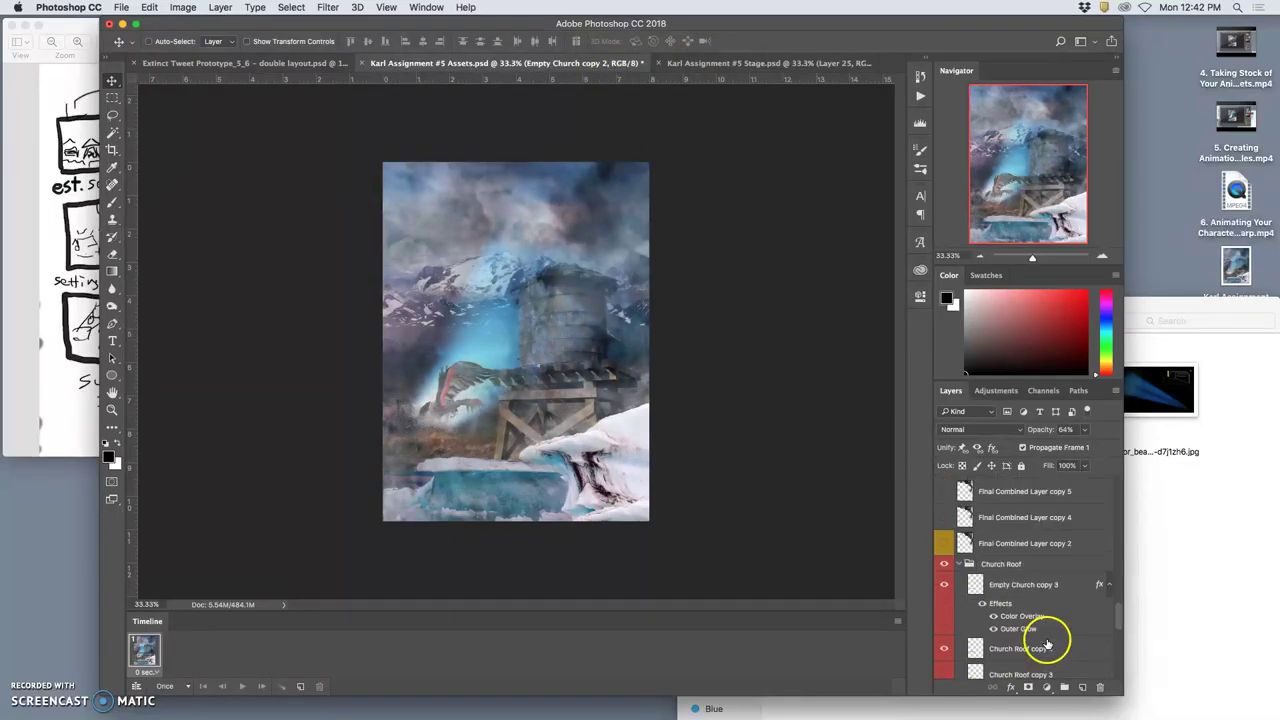
pyautogui.scroll(5, 1046, 642)
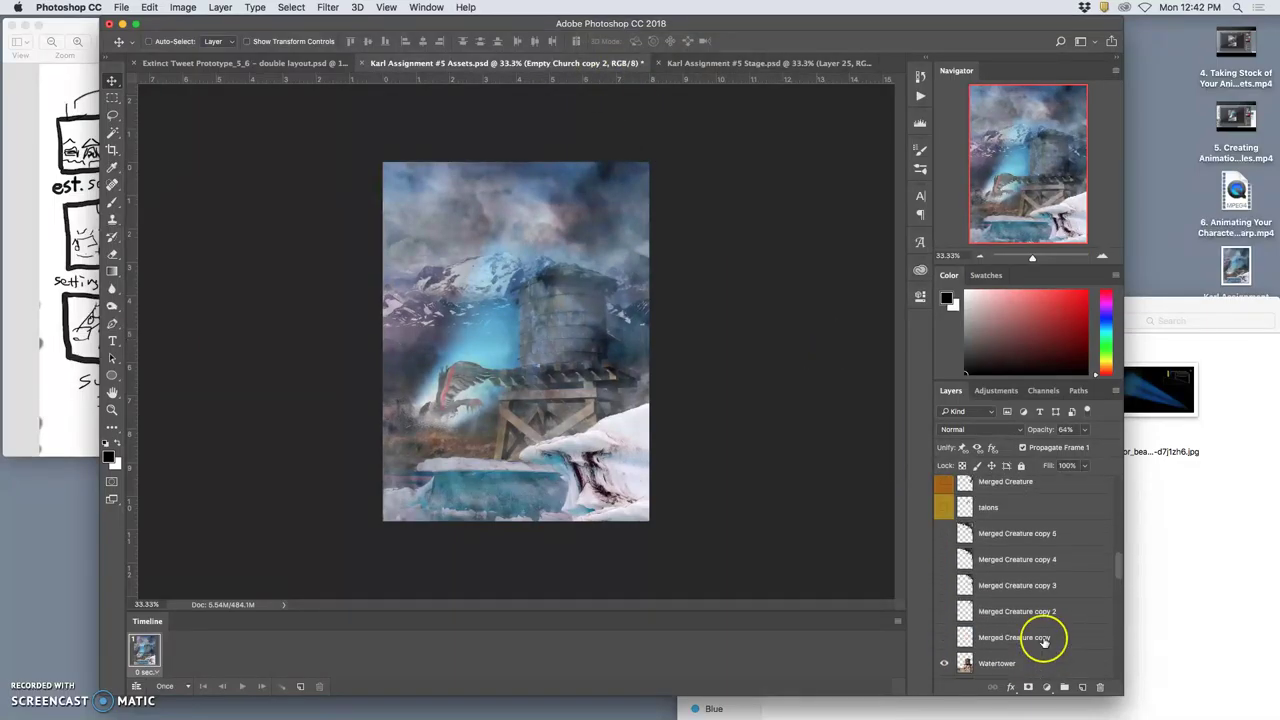
pyautogui.scroll(5, 1043, 645)
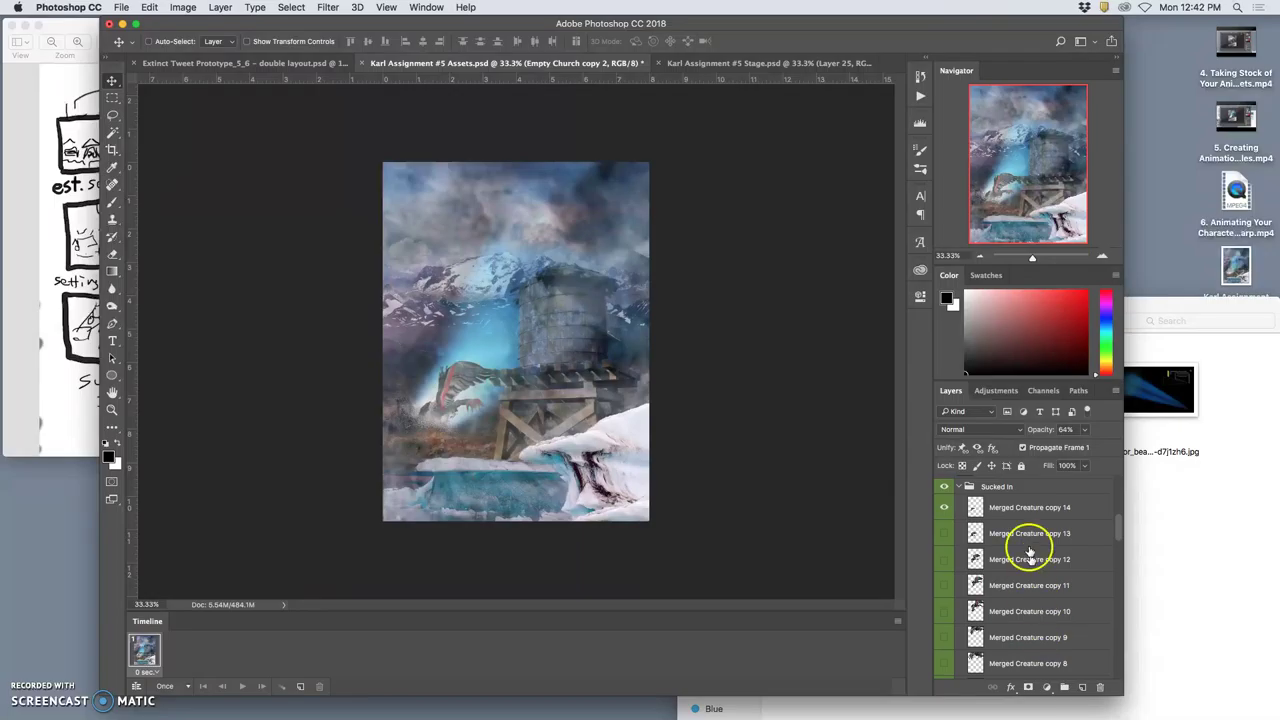
pyautogui.click(1012, 508)
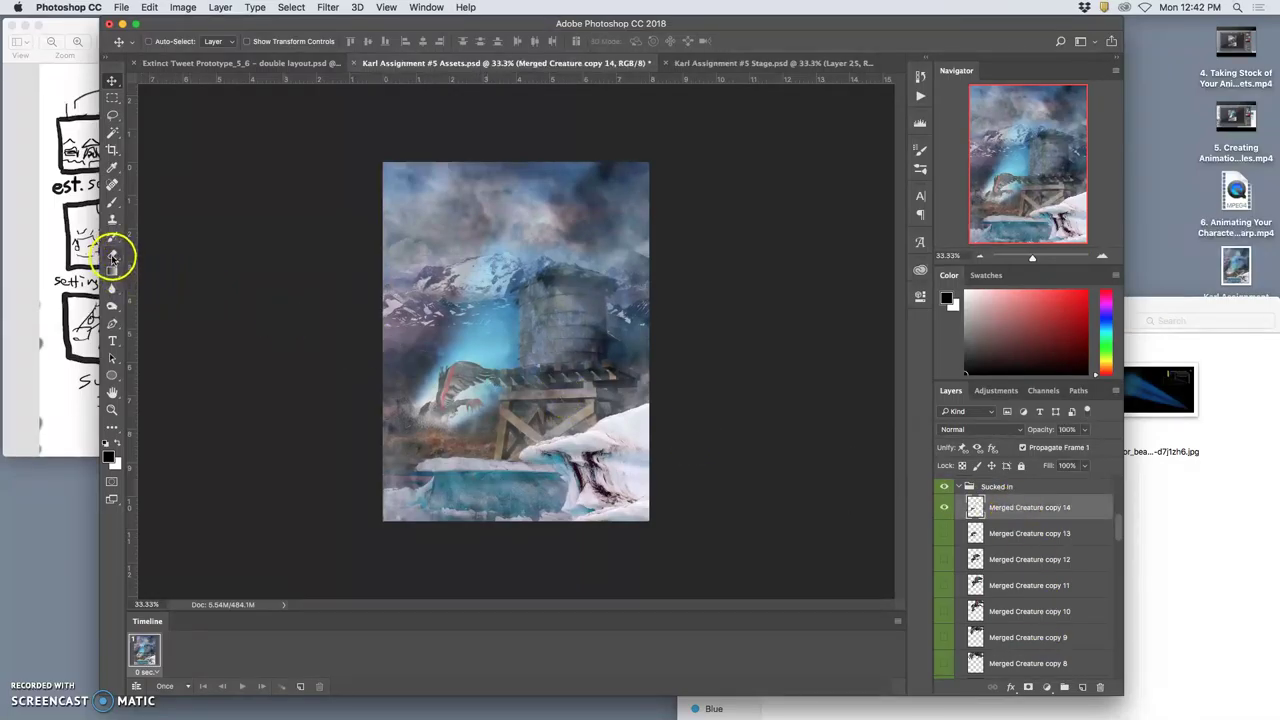
pyautogui.click(112, 305)
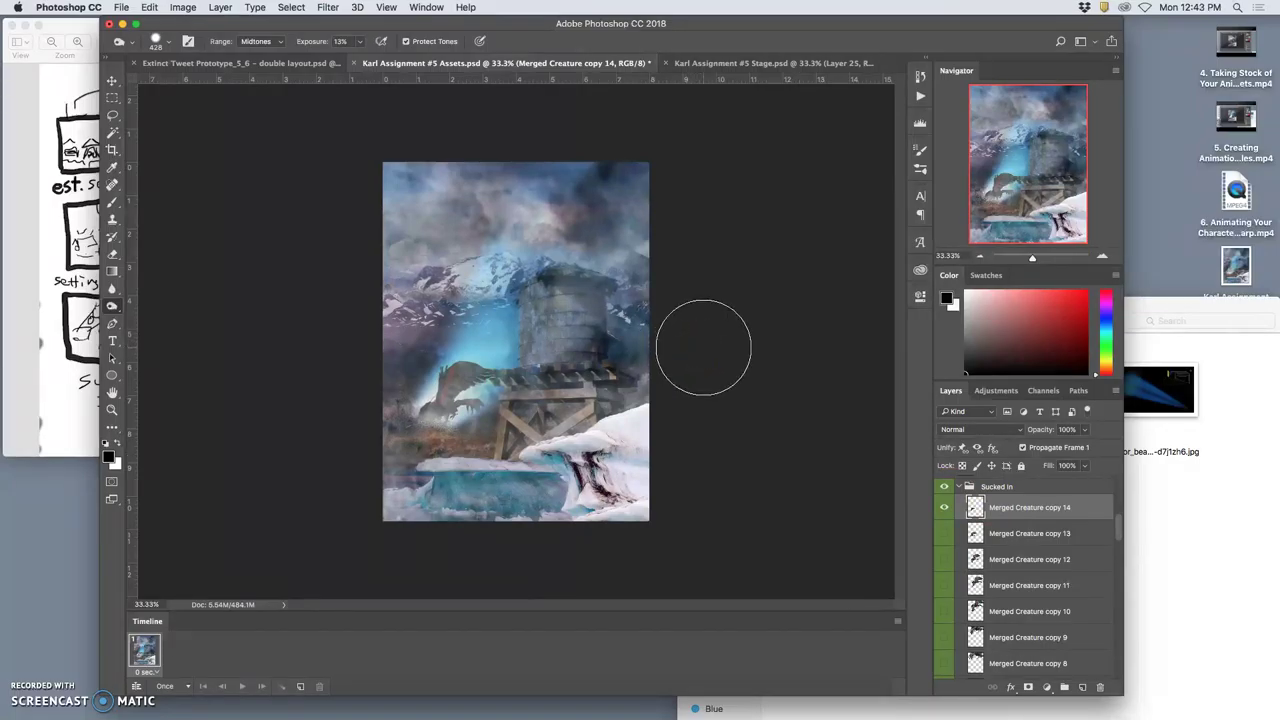
# Stamp all visible layers into a new merged layer above the foreground ice layer.
pyautogui.scroll(5, 993, 520)
pyautogui.click(991, 489)
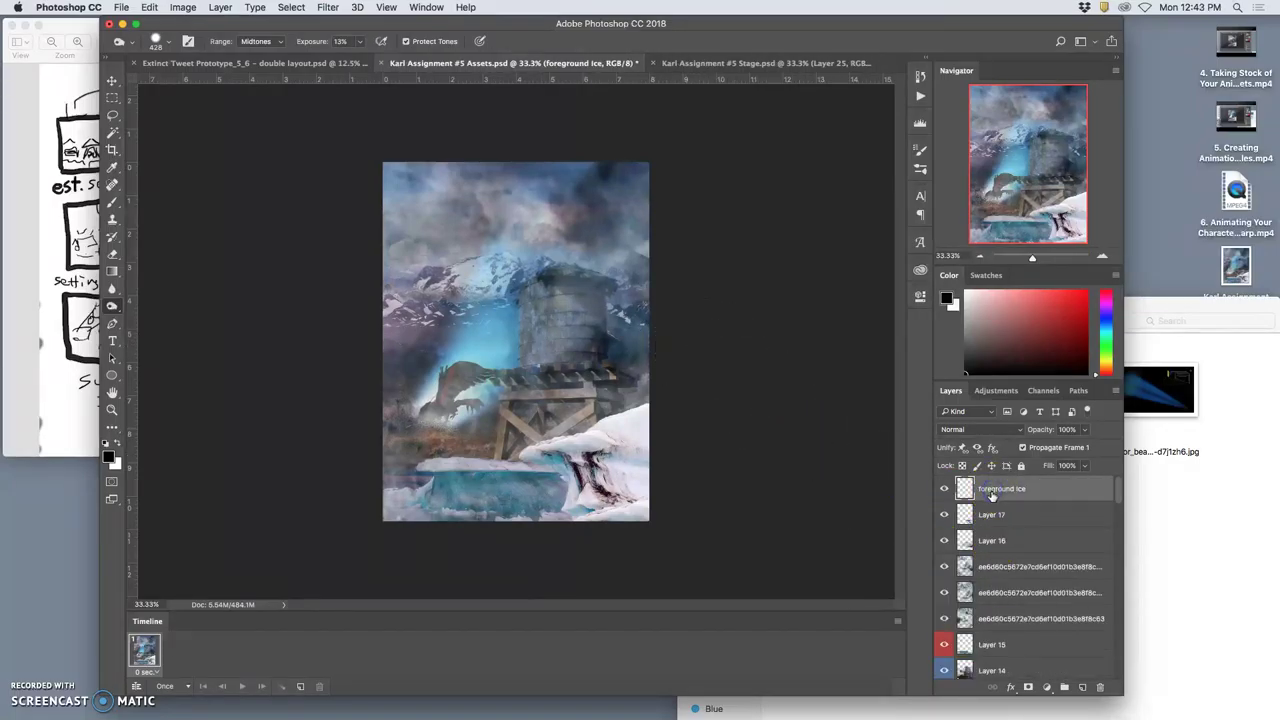
pyautogui.click(218, 8)
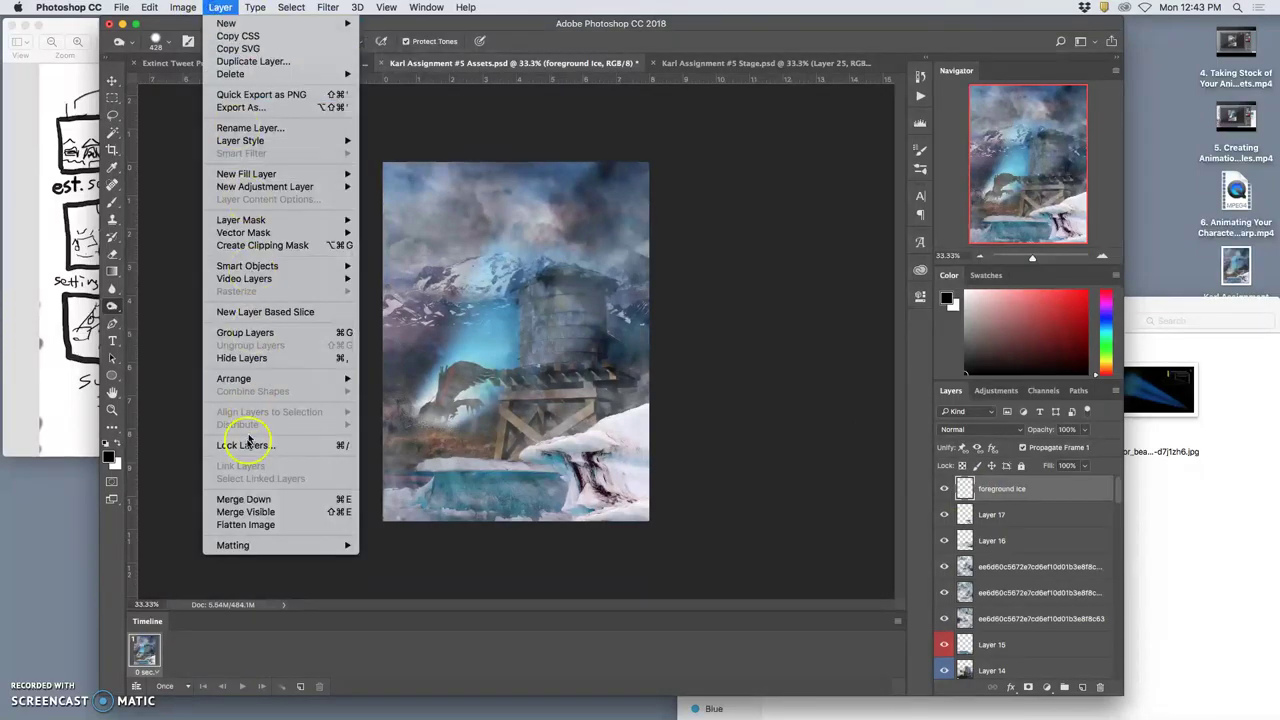
pyautogui.keyDown('alt'); pyautogui.click(355, 503); pyautogui.keyUp('alt')
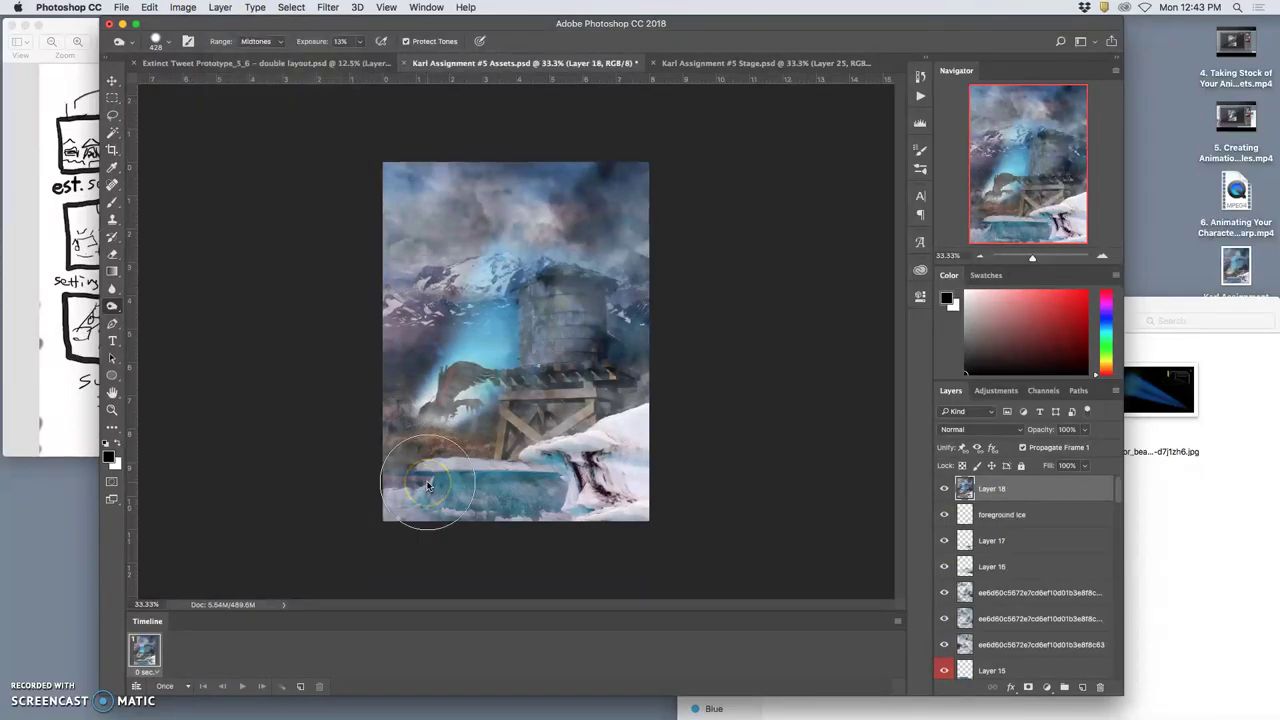
# Copy the entire merged image, paste it into the Stage document as a new frame layer, and save the Stage file.
pyautogui.press('super+a')
pyautogui.moveTo(541, 455)
pyautogui.mouseDown()
pyautogui.moveTo(529, 457)
pyautogui.moveTo(610, 350)
pyautogui.mouseUp()
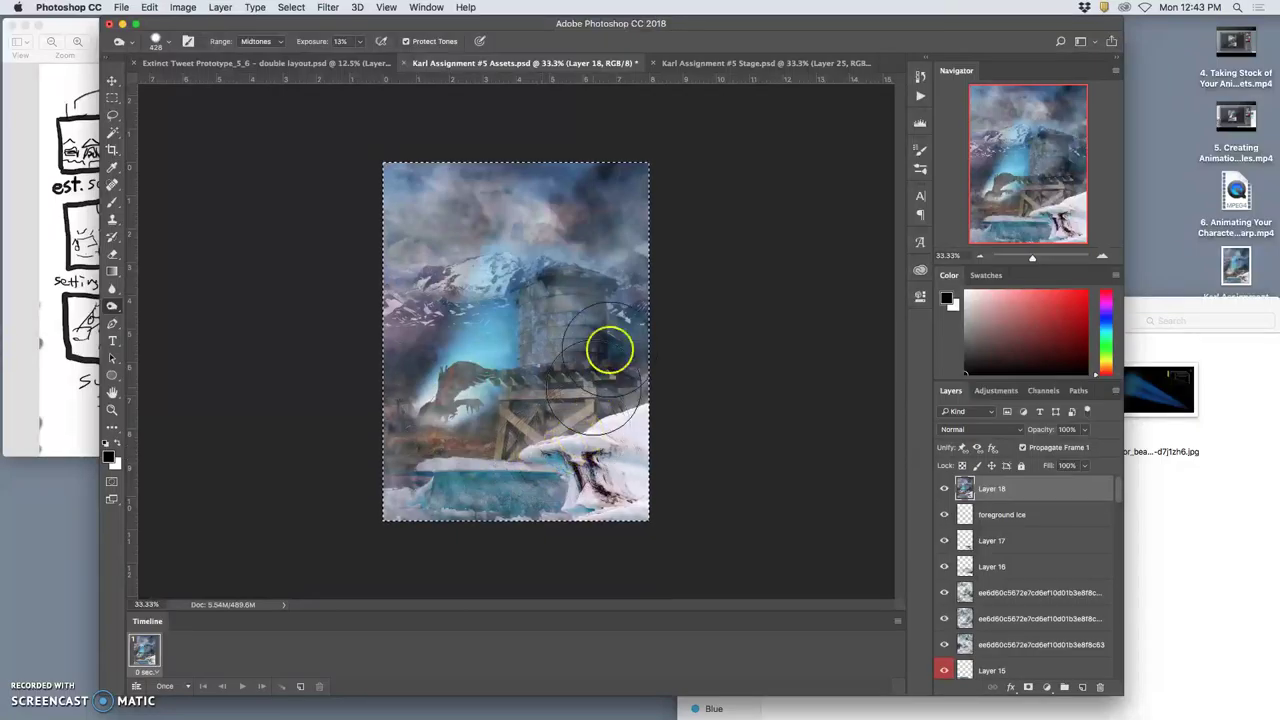
pyautogui.click(722, 63)
pyautogui.press('super+v')
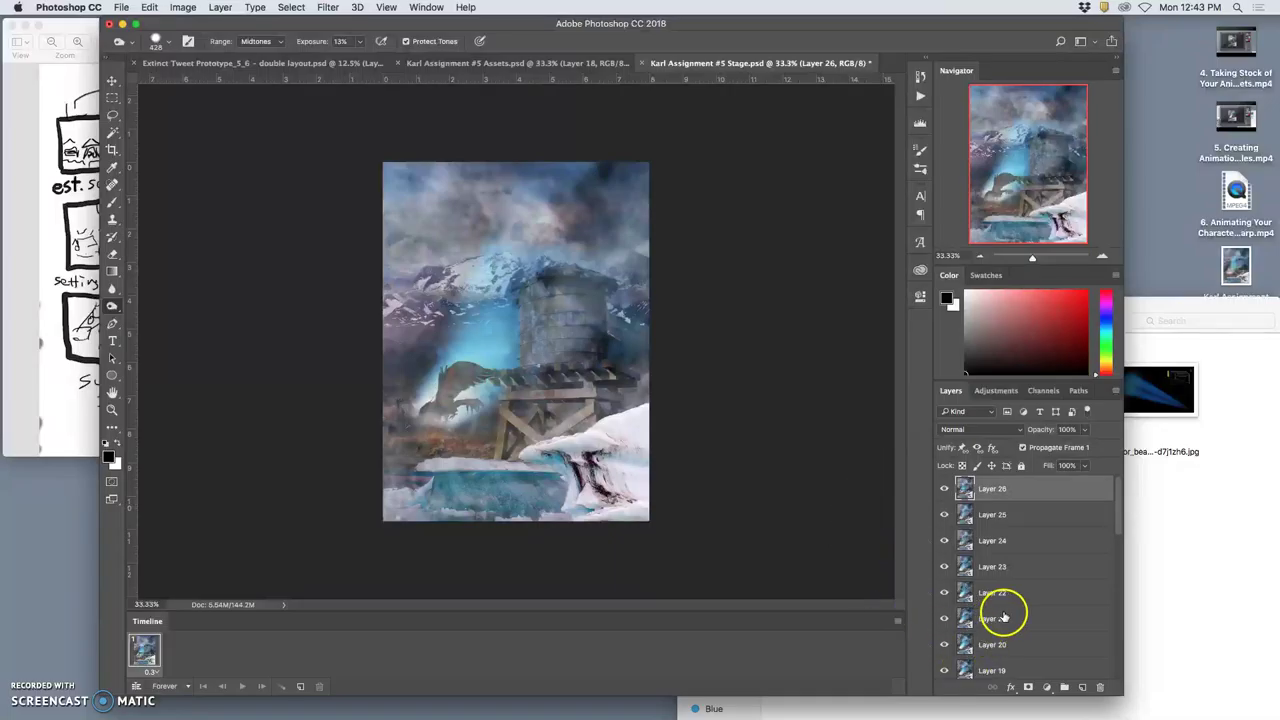
pyautogui.press('super+s')
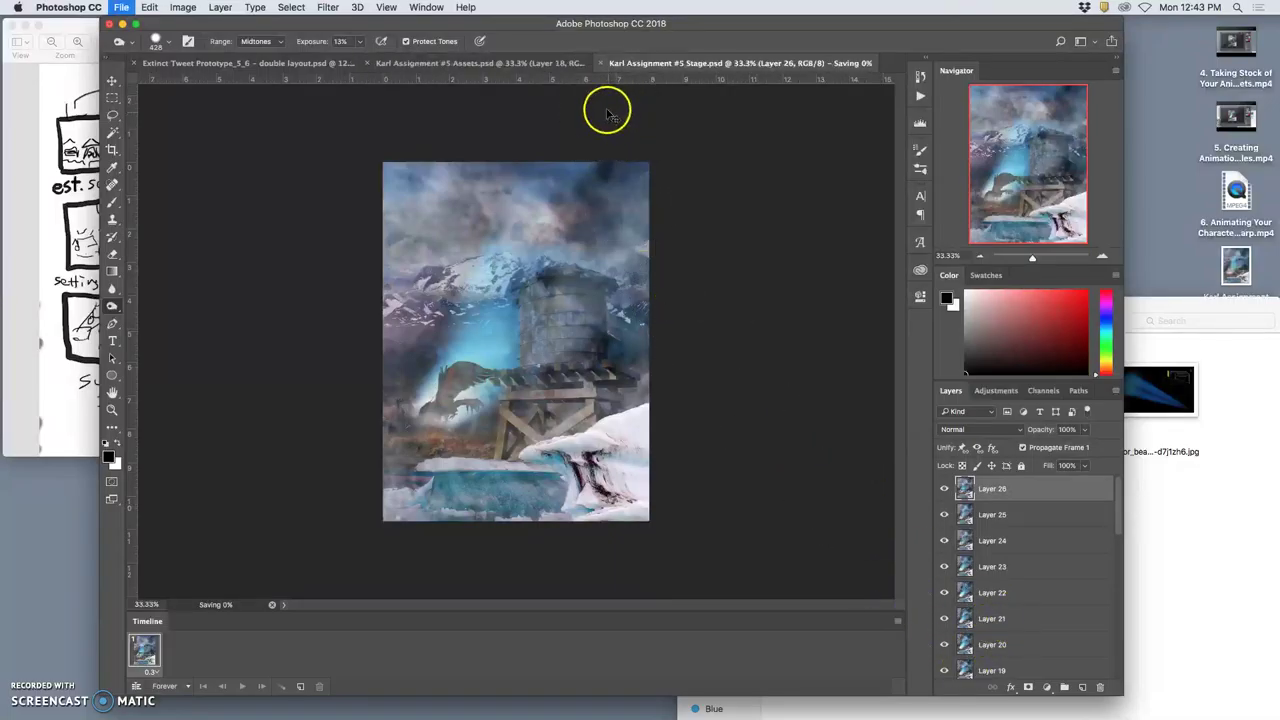
# Rename the Backdrop copy layer in the Assets document to "shaking backround".
pyautogui.click(546, 63)
pyautogui.scroll(-5, 955, 590)
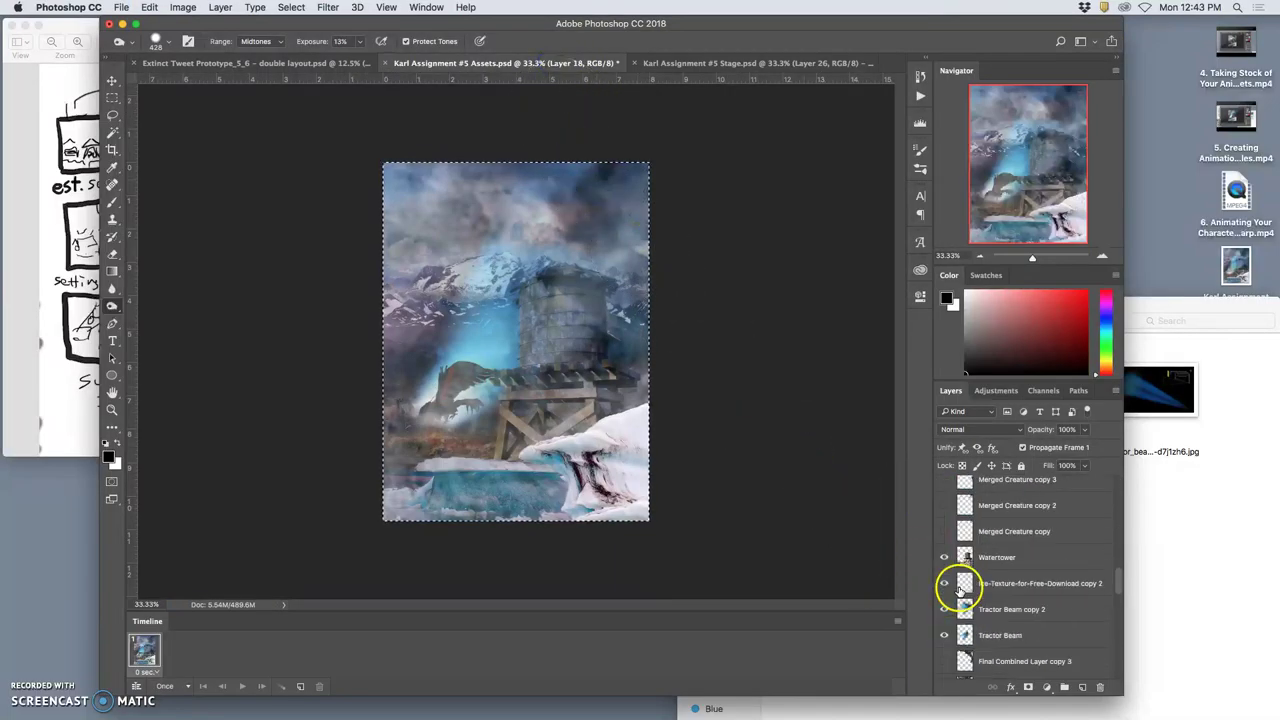
pyautogui.click(998, 641)
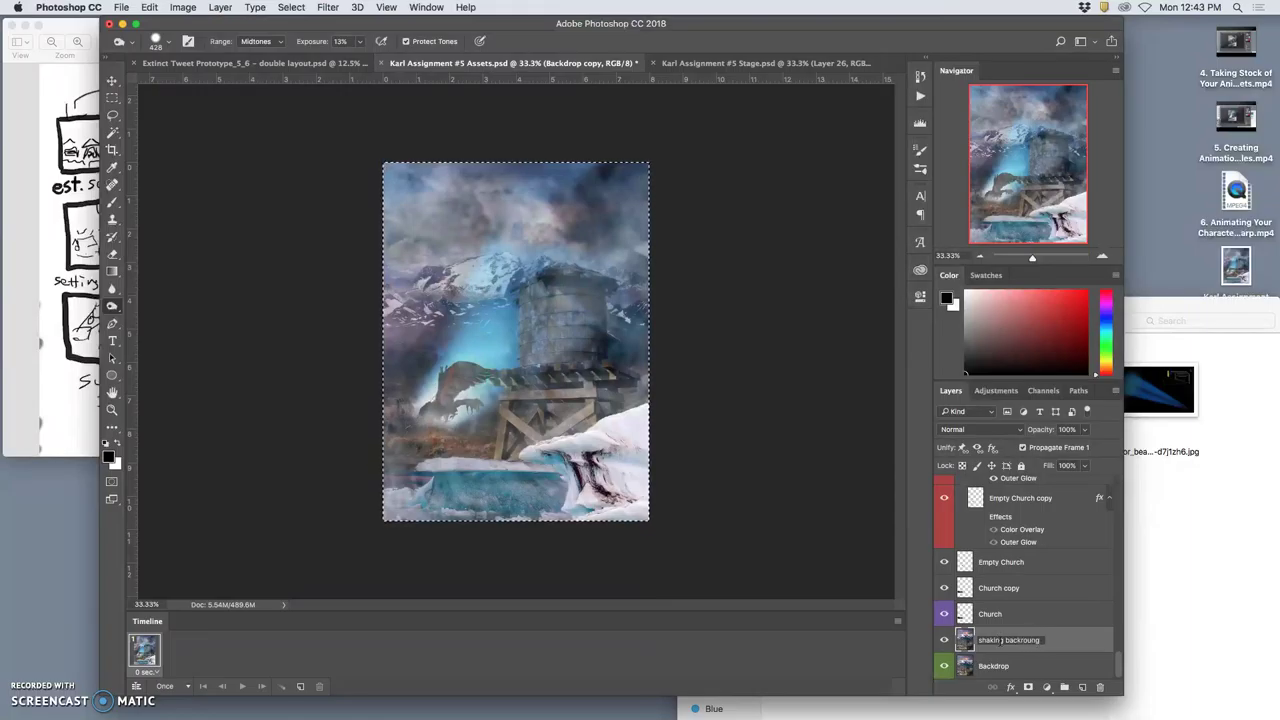
pyautogui.write('d')
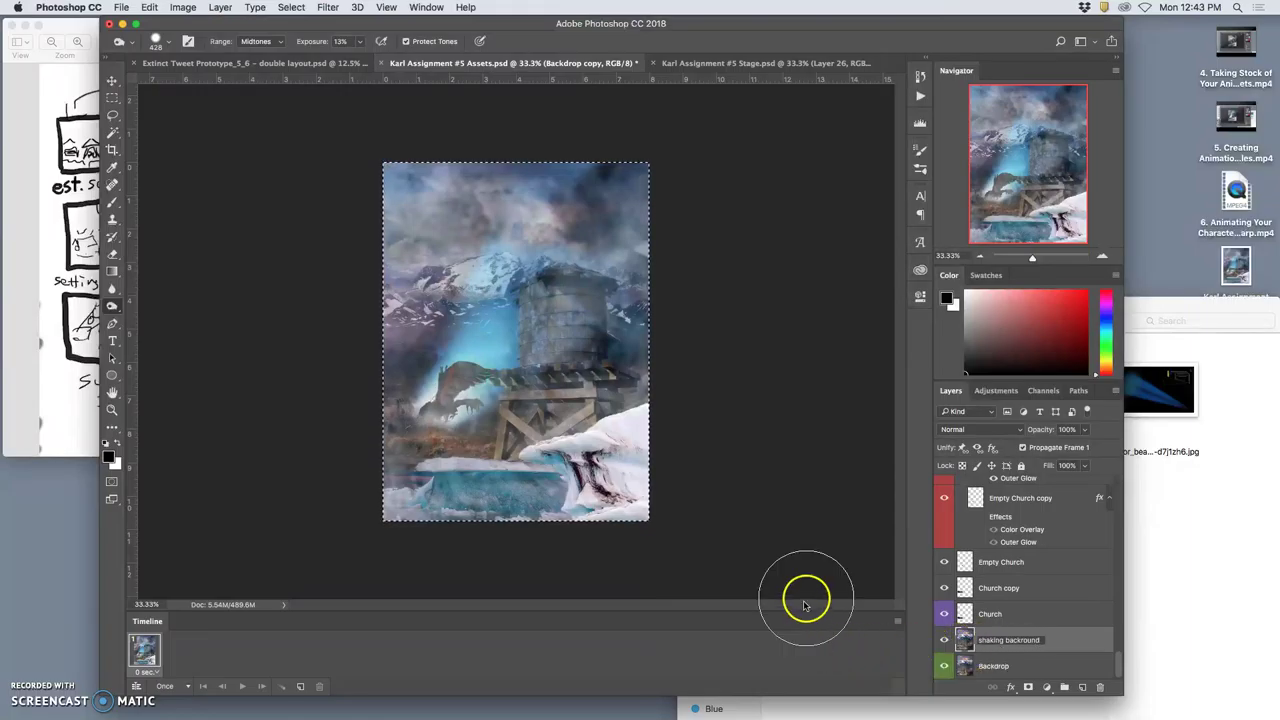
pyautogui.press('Return')
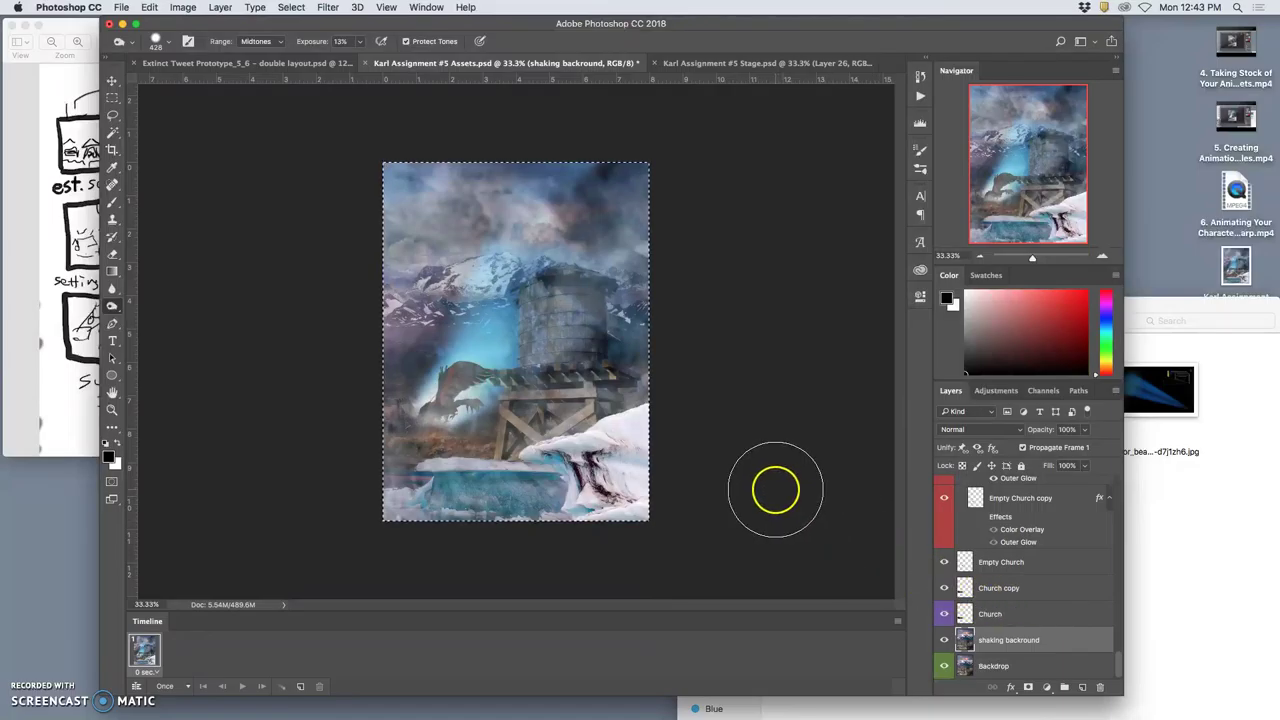
# Clear the selection and delete the merged layer above foreground ice in the Assets document.
pyautogui.scroll(15, 1077, 531)
pyautogui.click(1013, 495)
pyautogui.hotkey('ctrl', 'd')
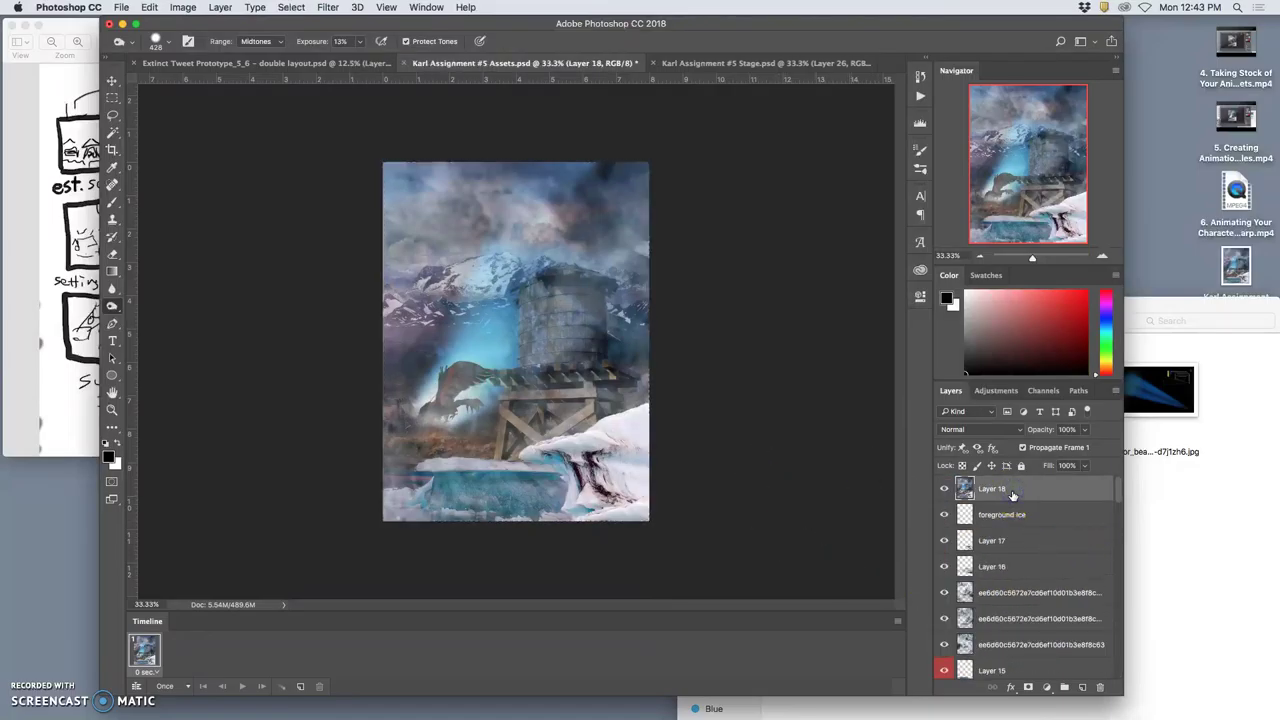
pyautogui.press('Delete')
# Duplicate Merged Creature copy 14 in the Sucked In group and hide the original.
pyautogui.scroll(-15, 1043, 540)
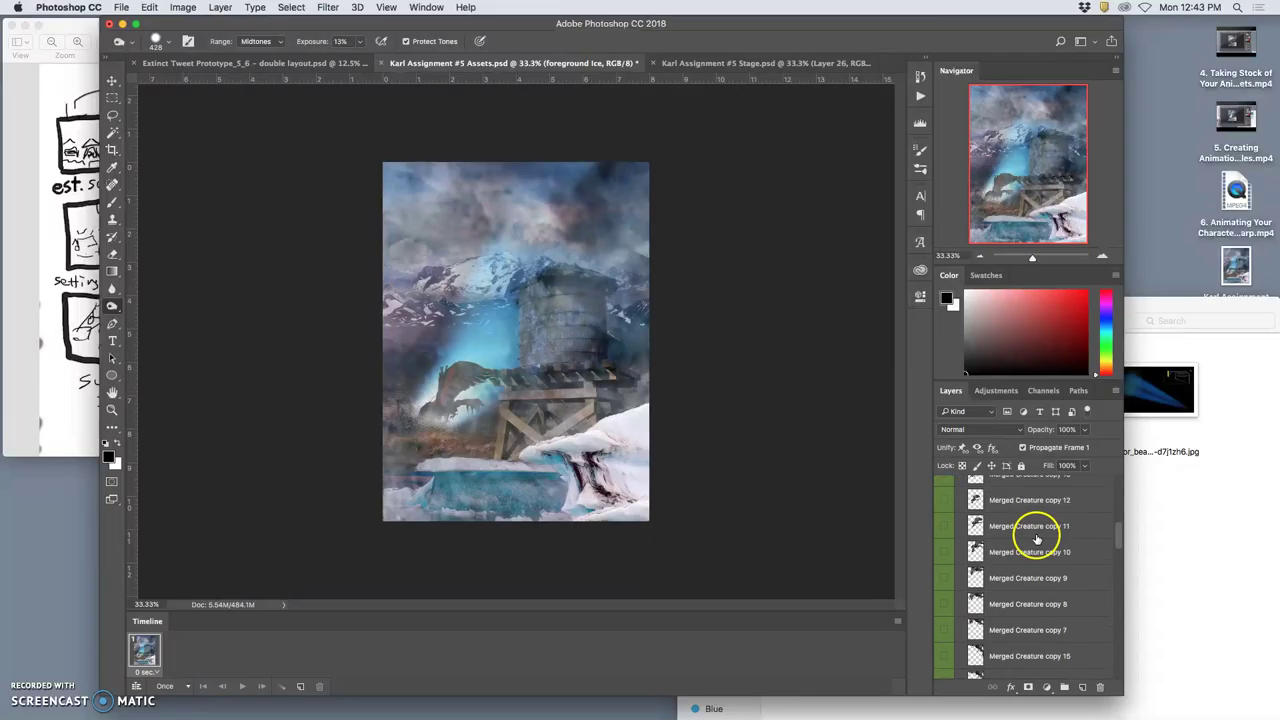
pyautogui.scroll(10, 1025, 600)
pyautogui.scroll(5, 1027, 609)
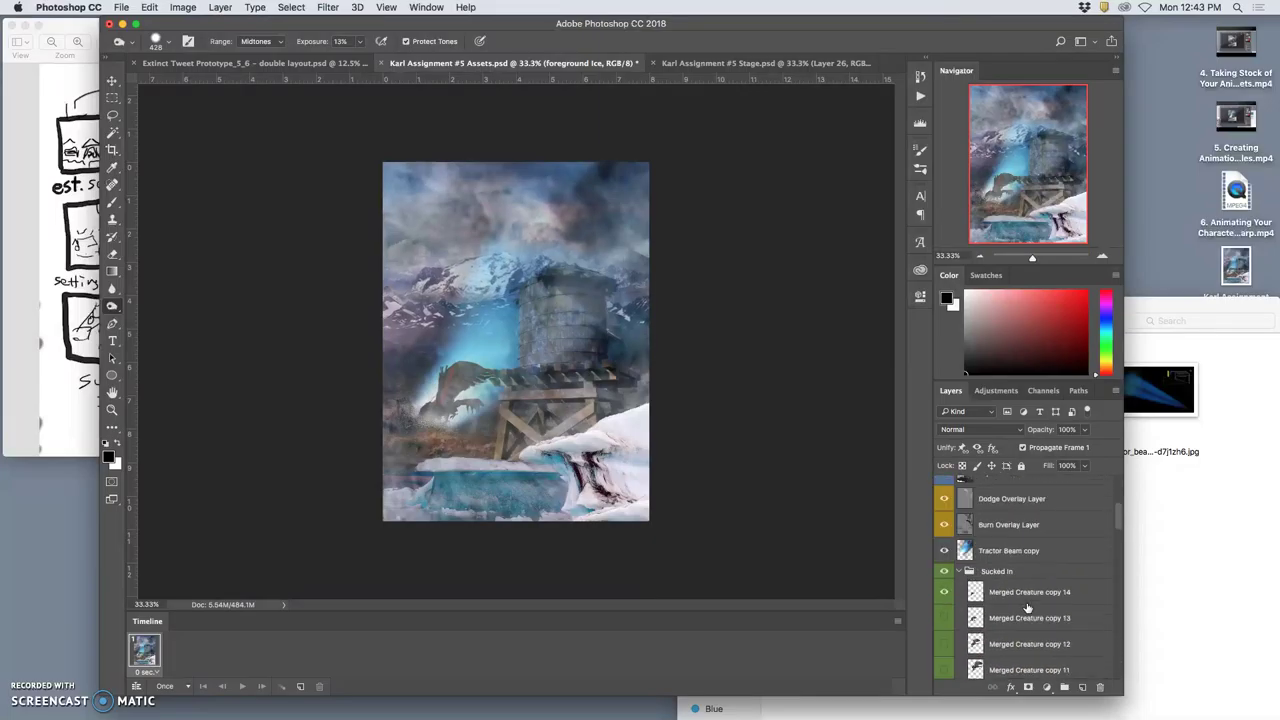
pyautogui.click(1000, 594)
pyautogui.press('super+t')
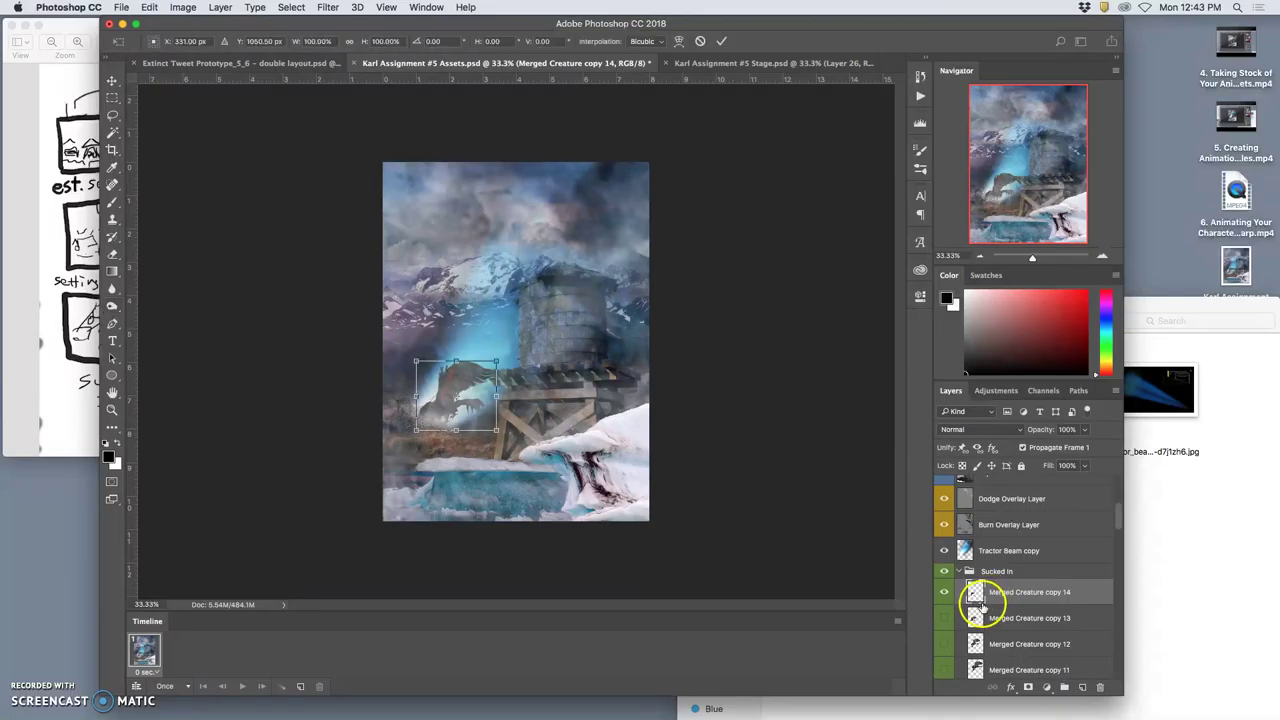
pyautogui.press('Return')
pyautogui.press('o')
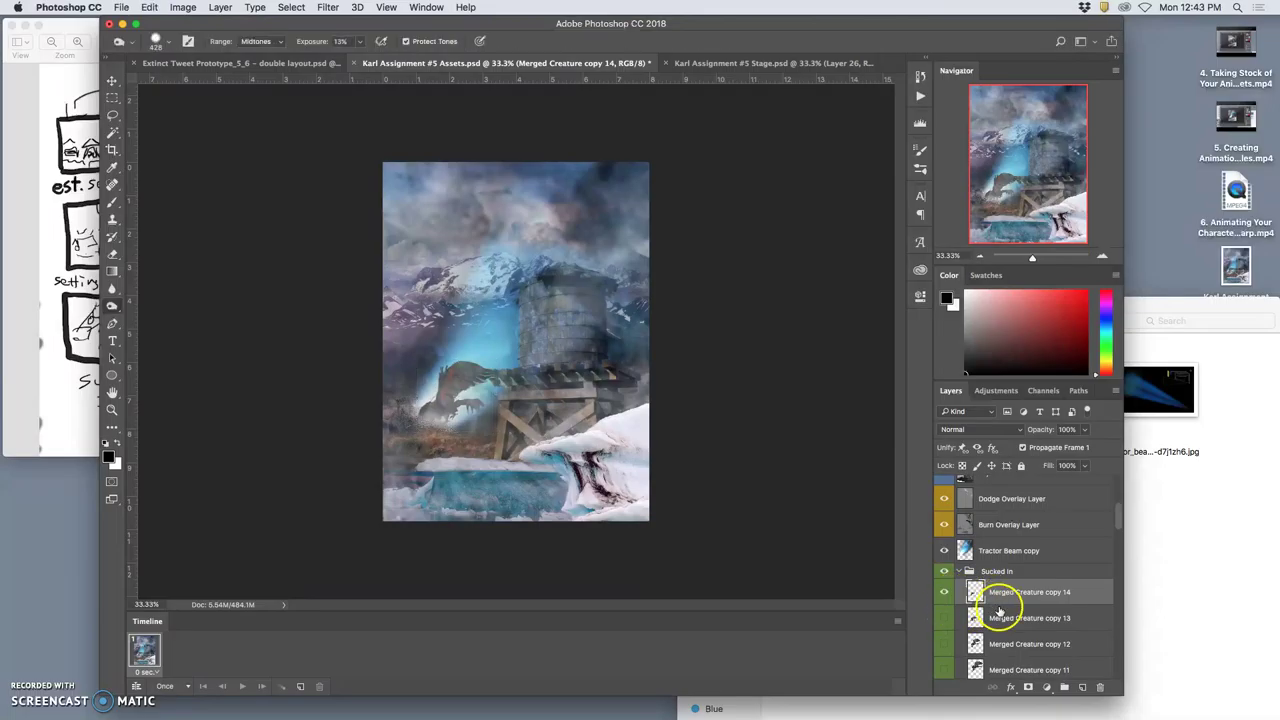
pyautogui.press('super+j')
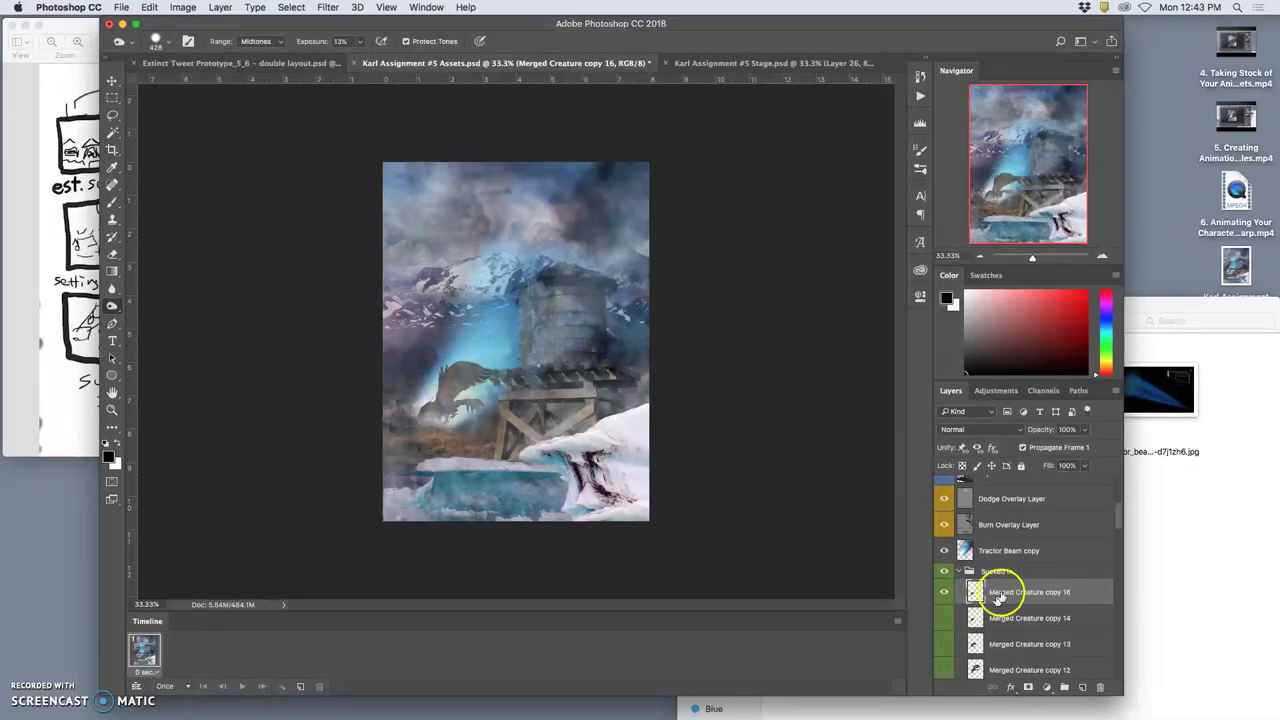
# Scale the duplicated creature to about 56% and move it down toward the base of the beam.
pyautogui.press('super+t')
pyautogui.moveTo(506, 352); pyautogui.dragTo(430, 424)
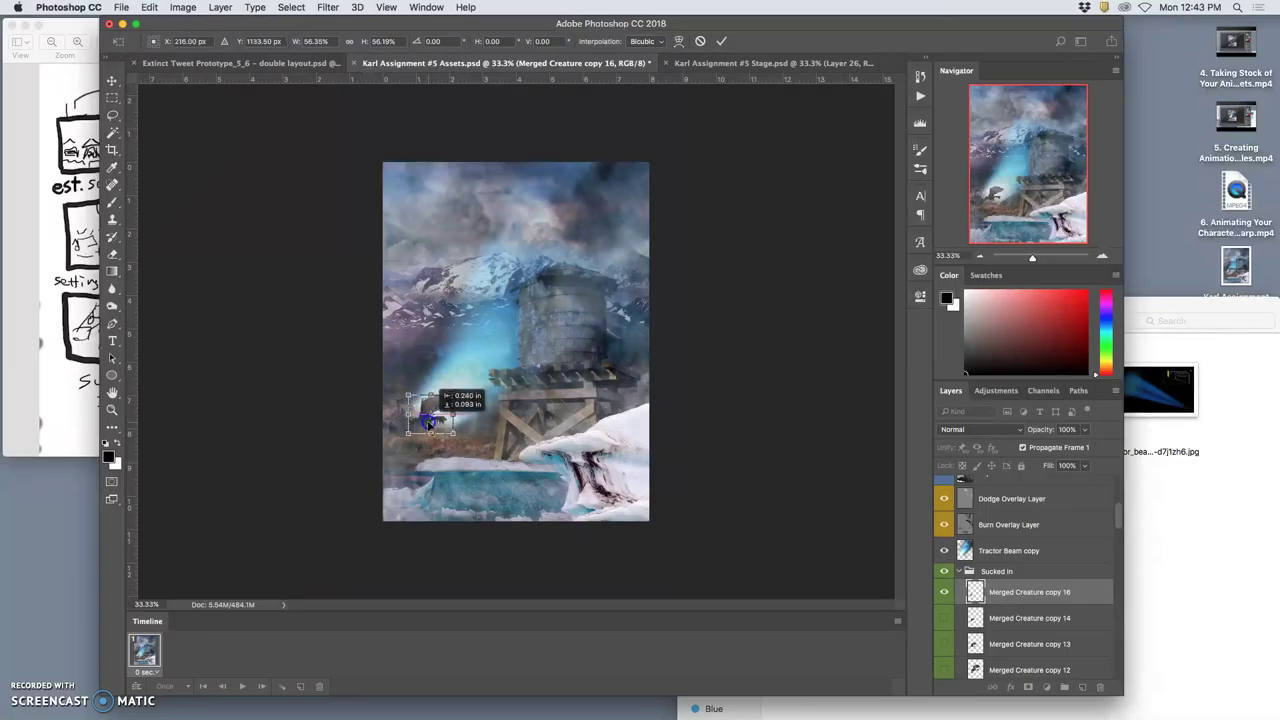
pyautogui.press('Return')
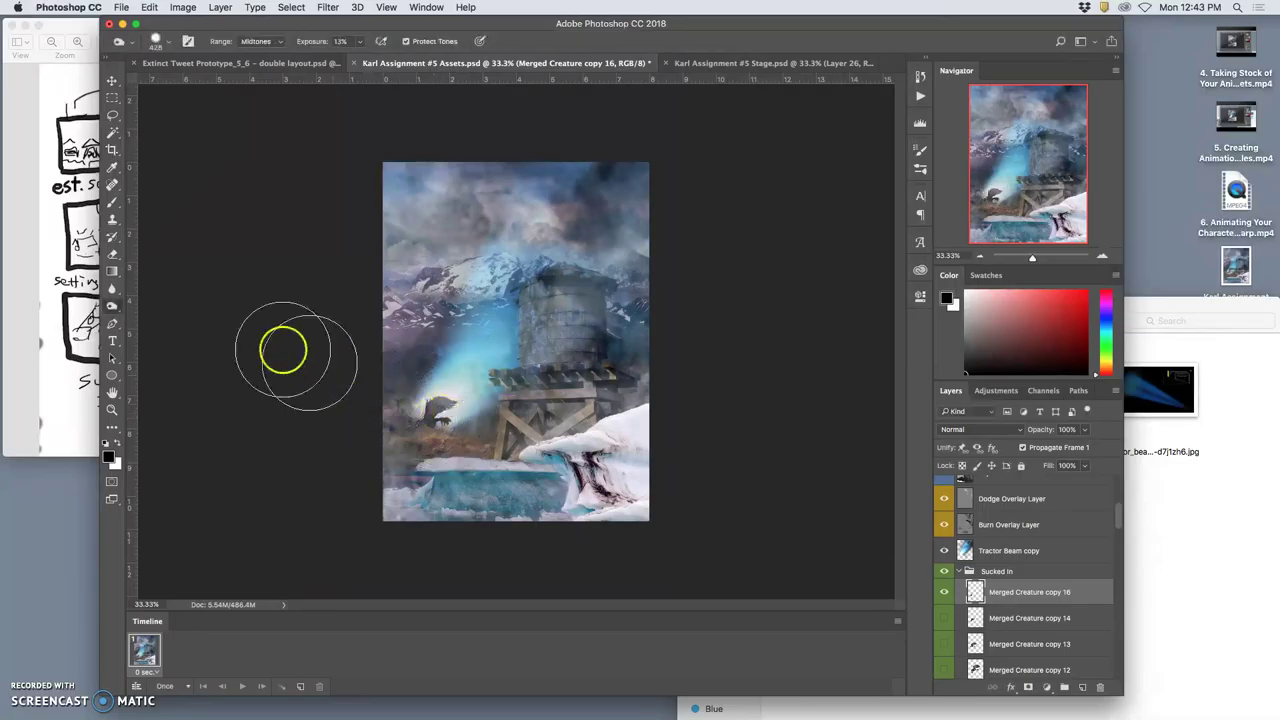